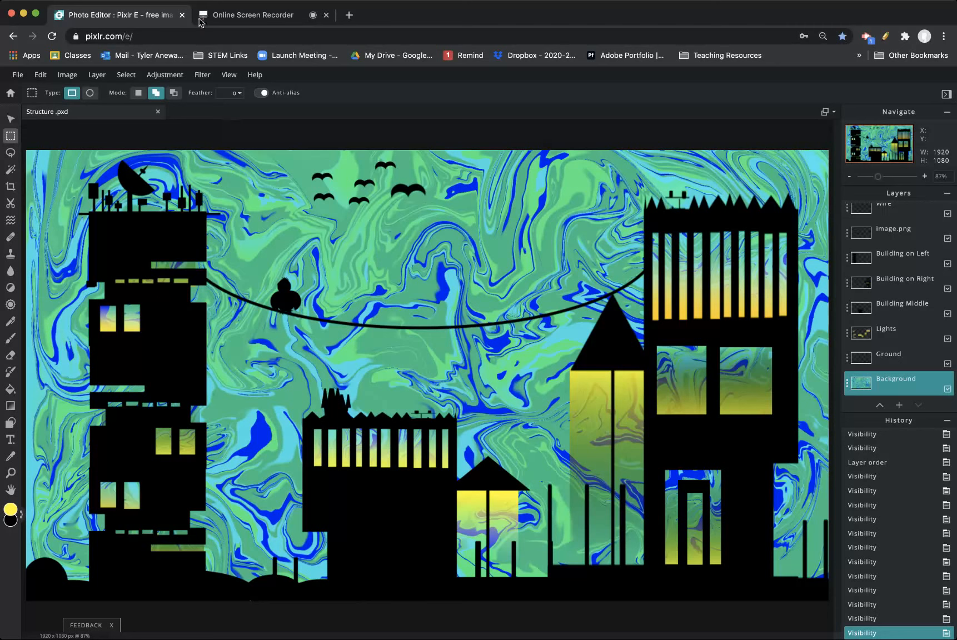
Go to pixlr.com and open the Pixlr E editor's start page.
left_click(18, 75)
left_click(104, 34)
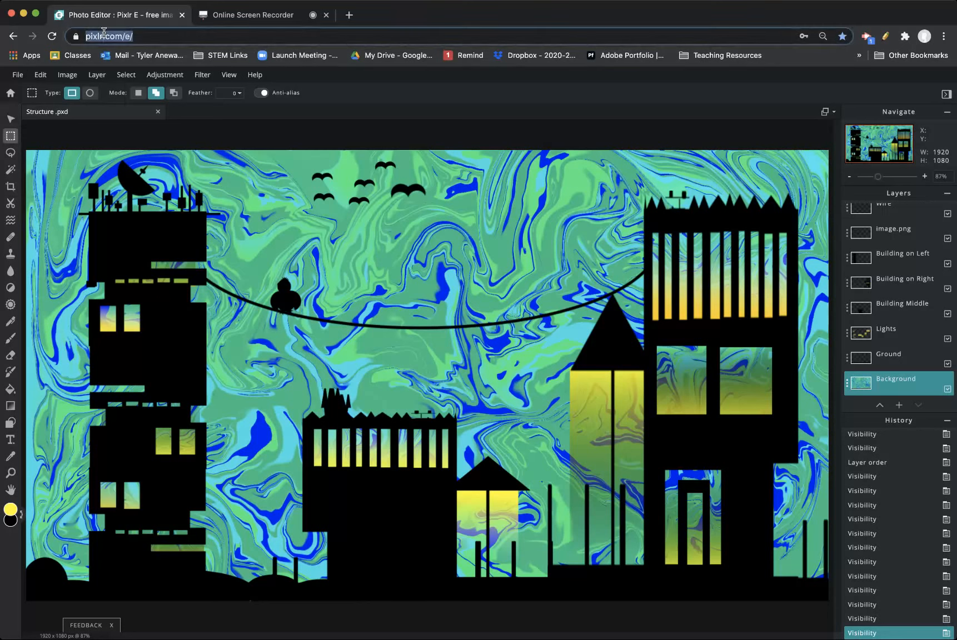
type("pi")
key("Return")
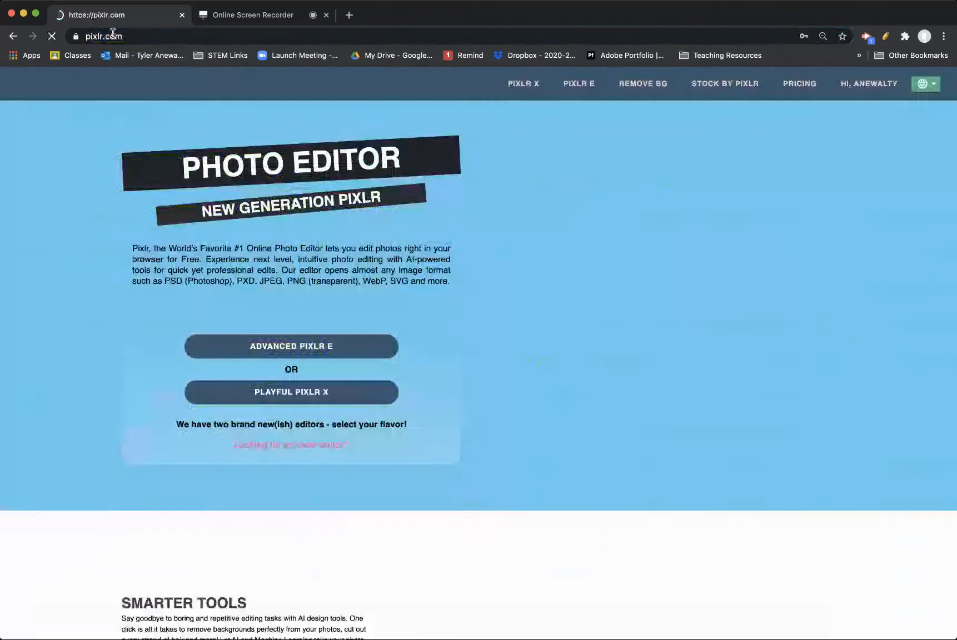
left_click(595, 86)
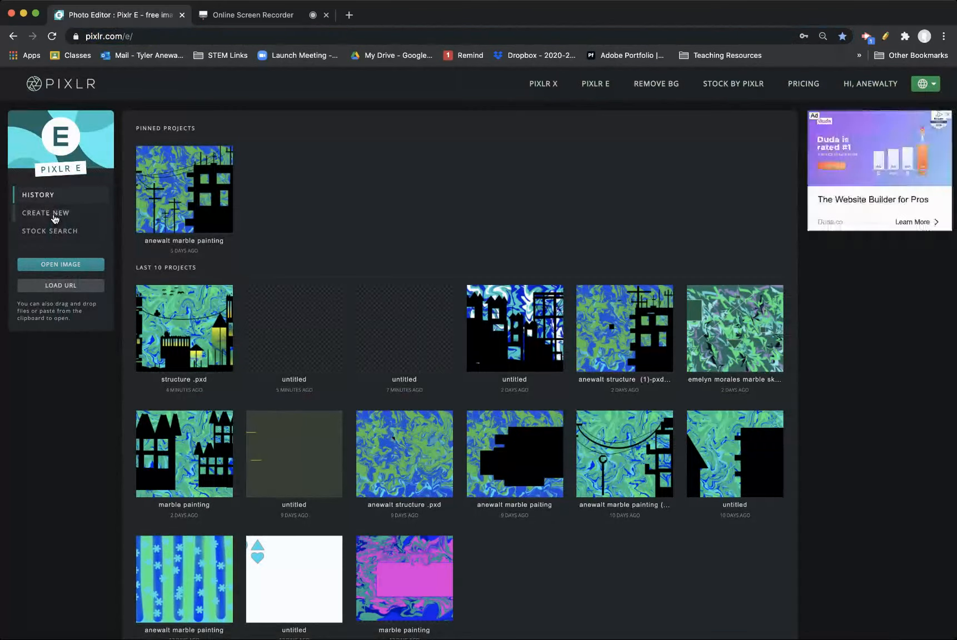
Create a new Full HD 1920 x 1080 image named Marble Sky with the background option off.
left_click(53, 214)
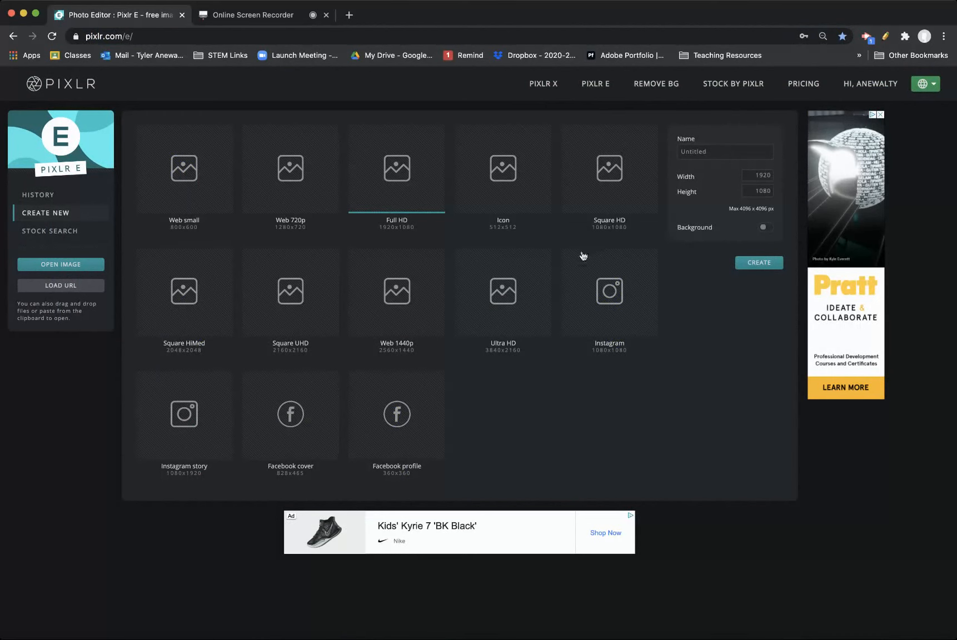
key("shift+Tab")
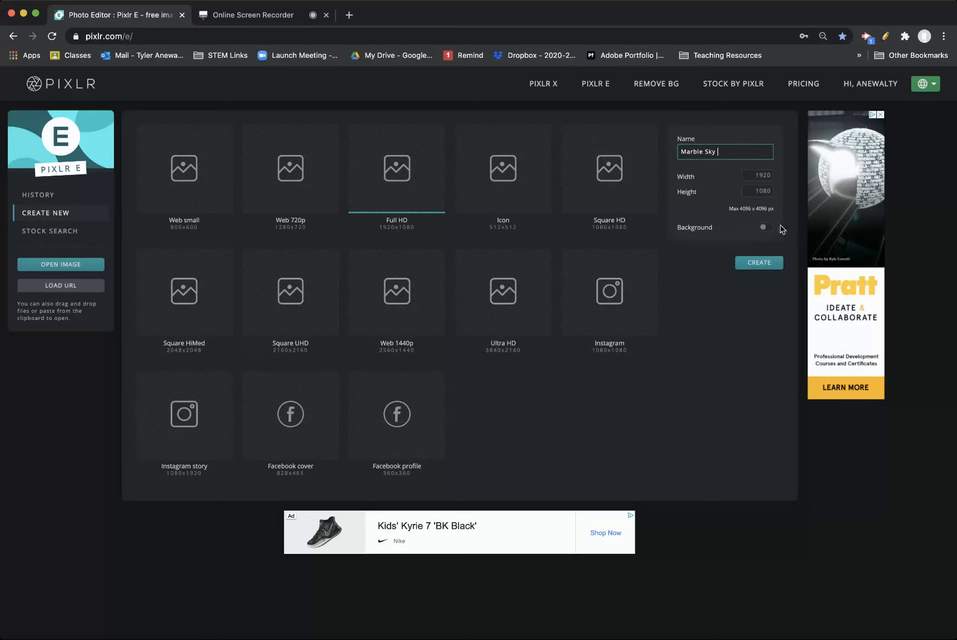
left_click(759, 265)
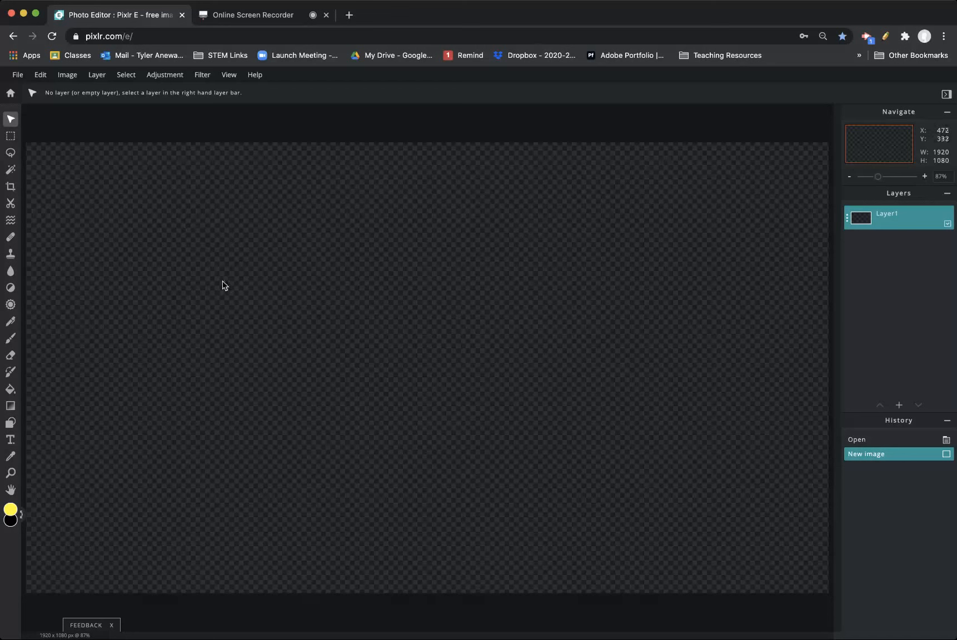
Set the main color to light blue #00CCFF and fill the entire empty layer with it.
left_click(11, 339)
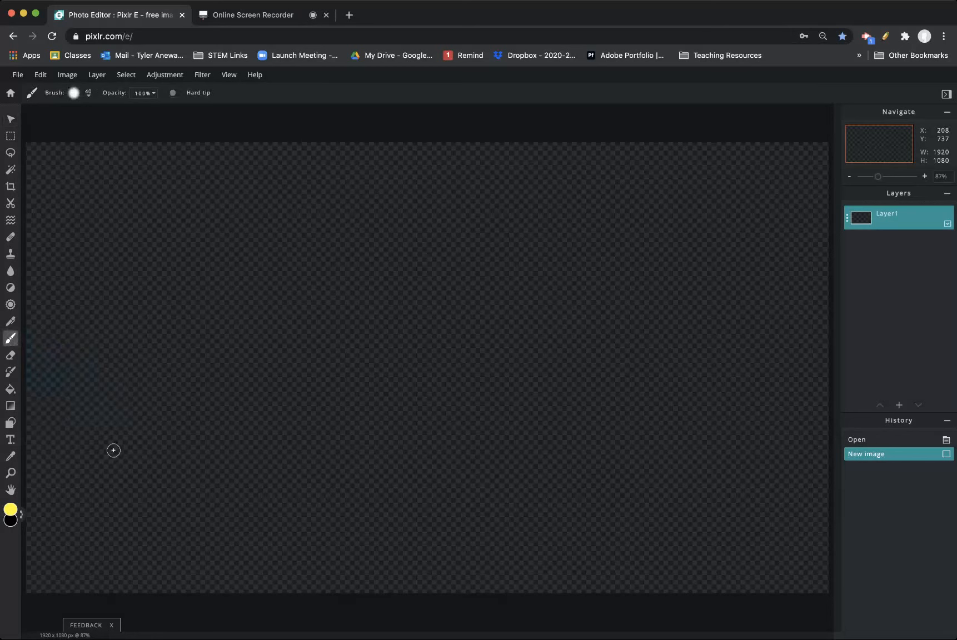
left_click(12, 510)
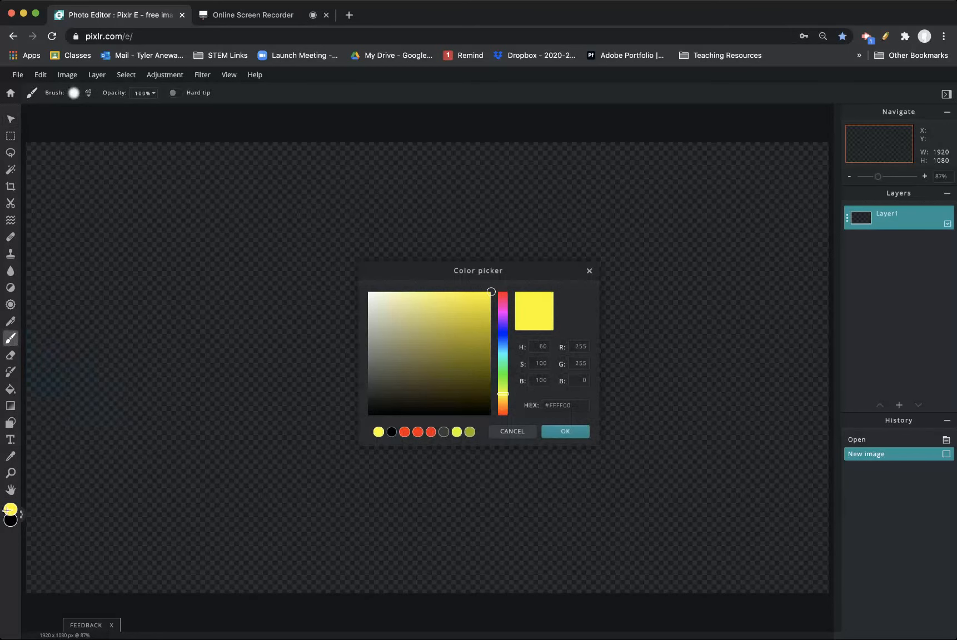
left_click(503, 350)
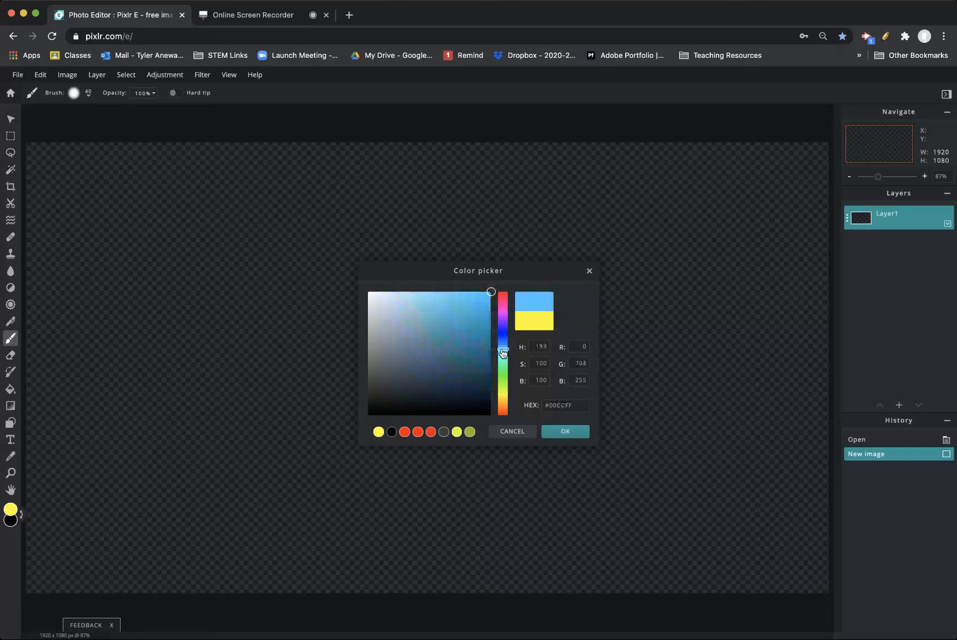
left_click(564, 431)
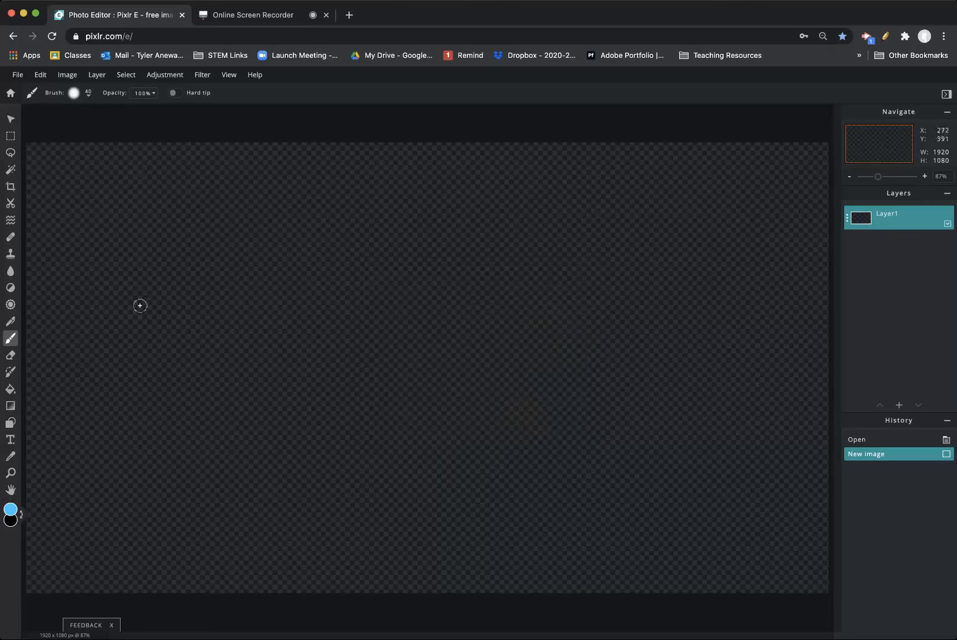
left_click(11, 389)
left_click(260, 318)
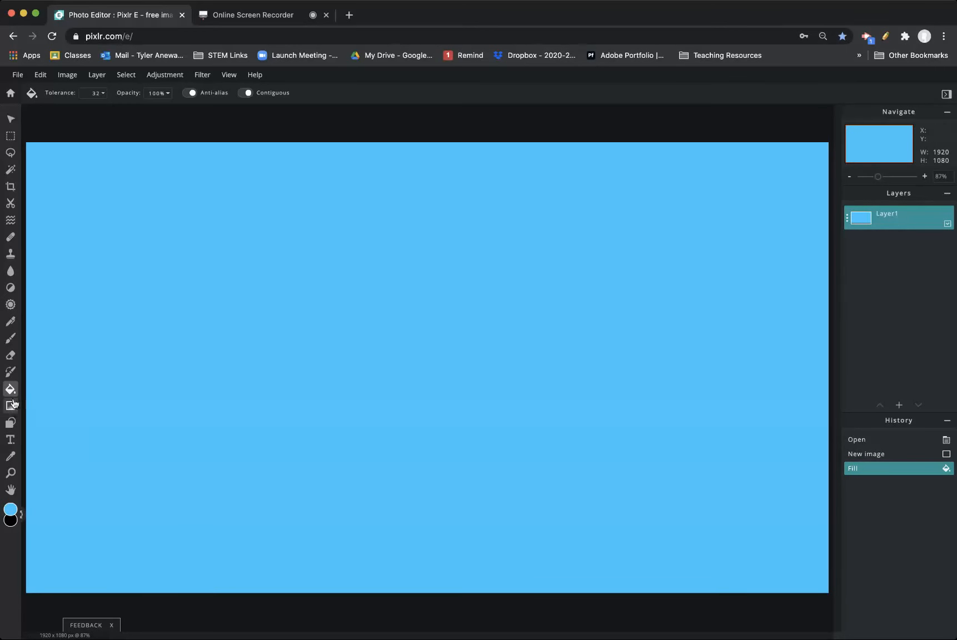
Paint broad, loopy strokes across the canvas with a size 191 brush in blue #0055FF.
left_click(11, 338)
left_click(10, 510)
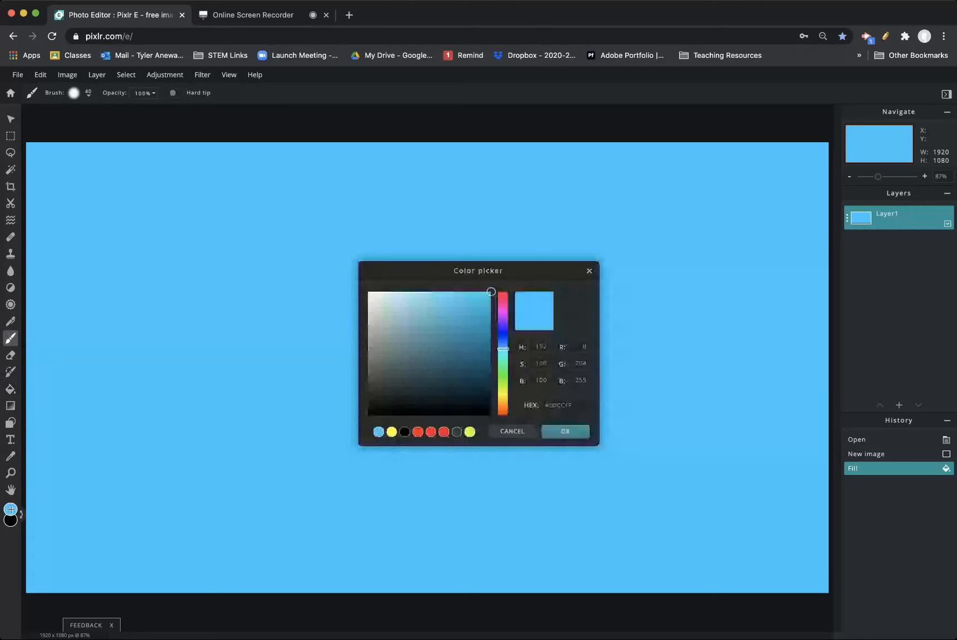
mouse_move(499, 344)
left_mouse_down()
mouse_move(503, 361)
mouse_move(503, 340)
left_mouse_up()
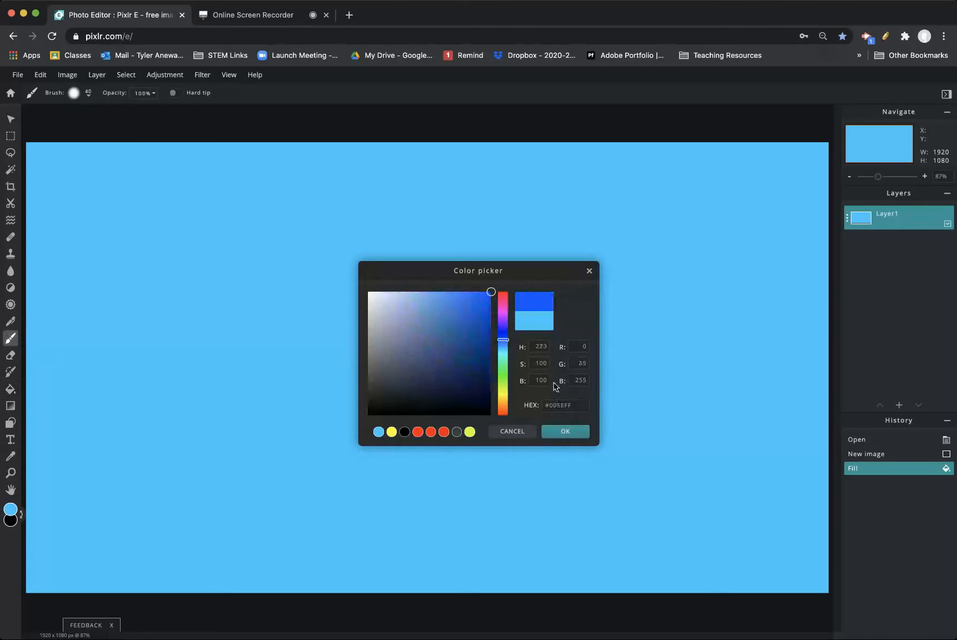
left_click(565, 432)
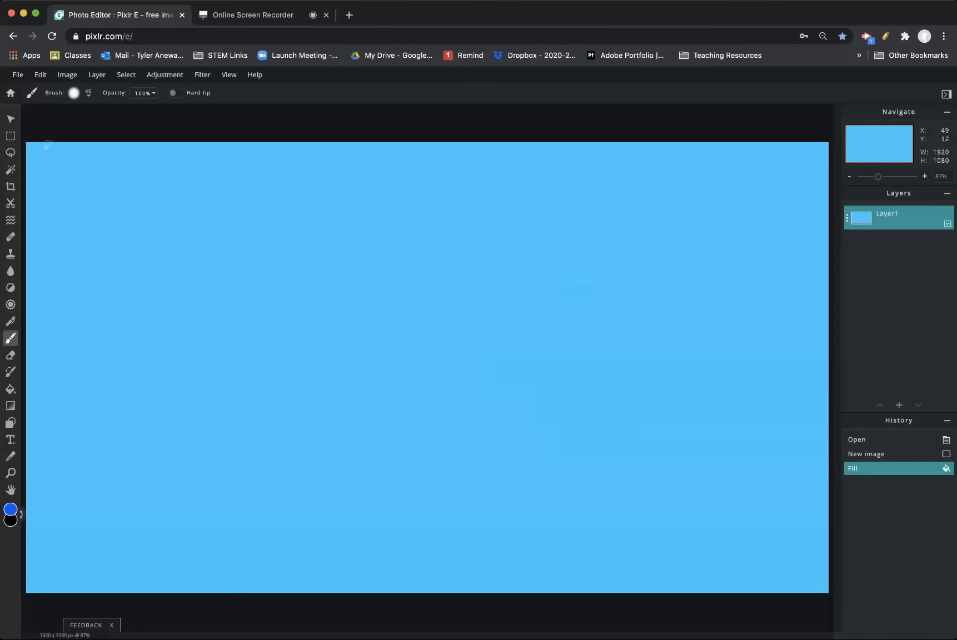
left_click(74, 95)
left_click_drag(83, 128, 92, 129)
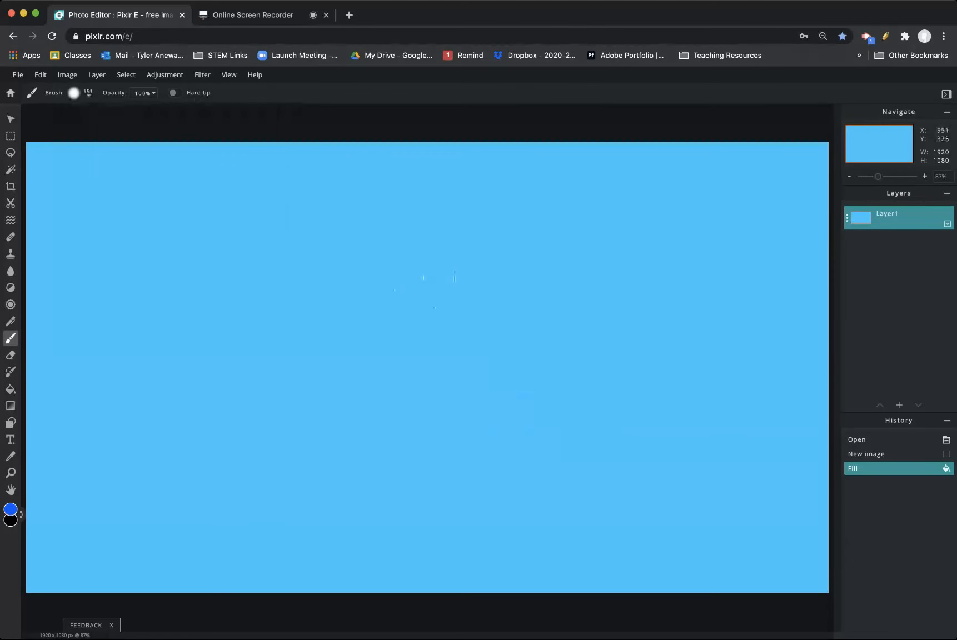
mouse_move(457, 222)
left_mouse_down()
mouse_move(331, 283)
mouse_move(252, 551)
mouse_move(706, 502)
mouse_move(765, 395)
mouse_move(461, 251)
mouse_move(79, 401)
mouse_move(207, 575)
mouse_move(22, 539)
left_mouse_up()
Change the paint color to mint green, reduce the brush size to 62 and scribble lines across the whole canvas.
left_click(10, 509)
left_click_drag(503, 341, 503, 357)
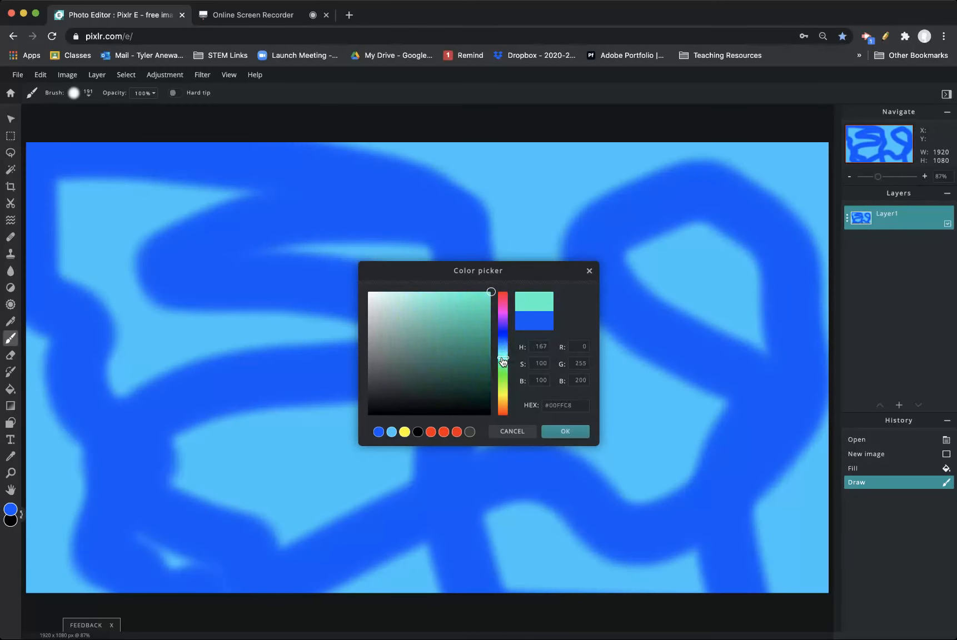
left_click(566, 433)
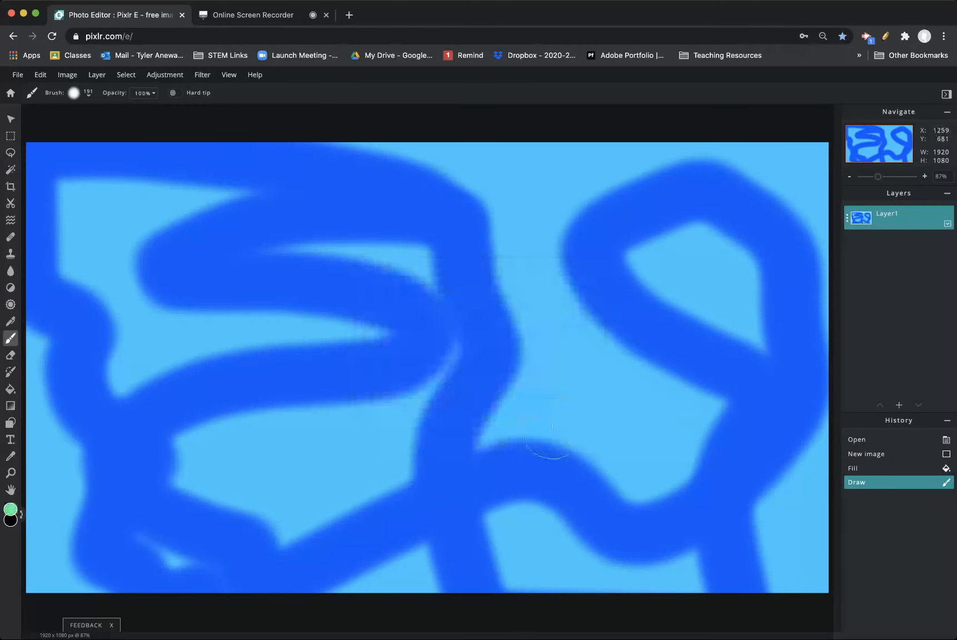
left_click(82, 96)
left_click_drag(91, 129, 86, 129)
mouse_move(235, 459)
left_mouse_down()
mouse_move(374, 420)
mouse_move(174, 110)
mouse_move(606, 225)
mouse_move(599, 513)
mouse_move(233, 607)
mouse_move(9, 552)
left_mouse_up()
mouse_move(281, 591)
left_mouse_down()
mouse_move(112, 306)
mouse_move(389, 161)
mouse_move(896, 514)
mouse_move(473, 283)
mouse_move(667, 583)
mouse_move(455, 161)
mouse_move(316, 528)
mouse_move(413, 233)
mouse_move(661, 411)
mouse_move(272, 555)
mouse_move(48, 462)
left_mouse_up()
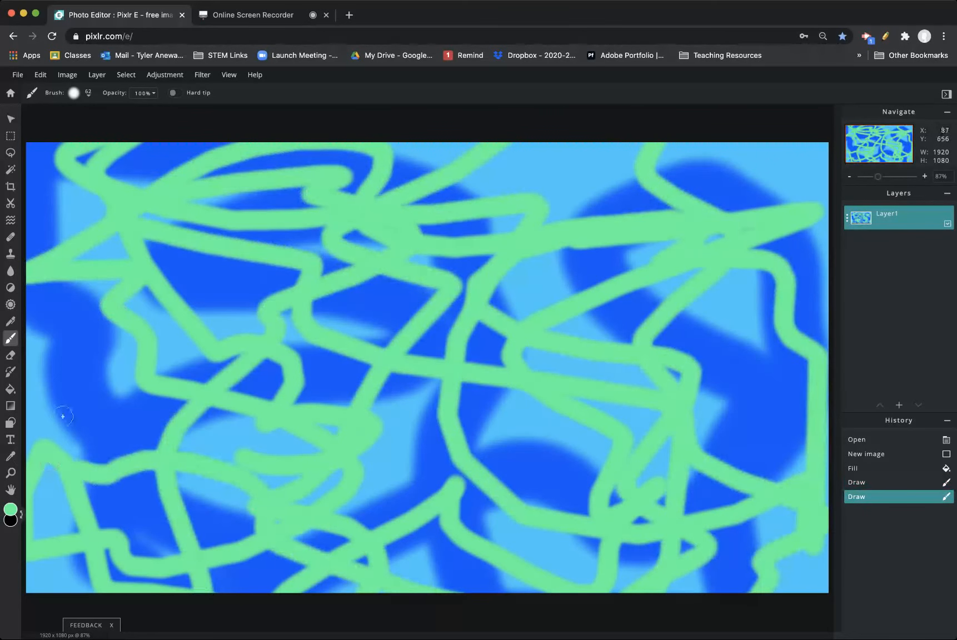
Sample the dark blue from the canvas and brush scribbled lines over the green ones.
left_click(11, 458)
left_click(72, 353)
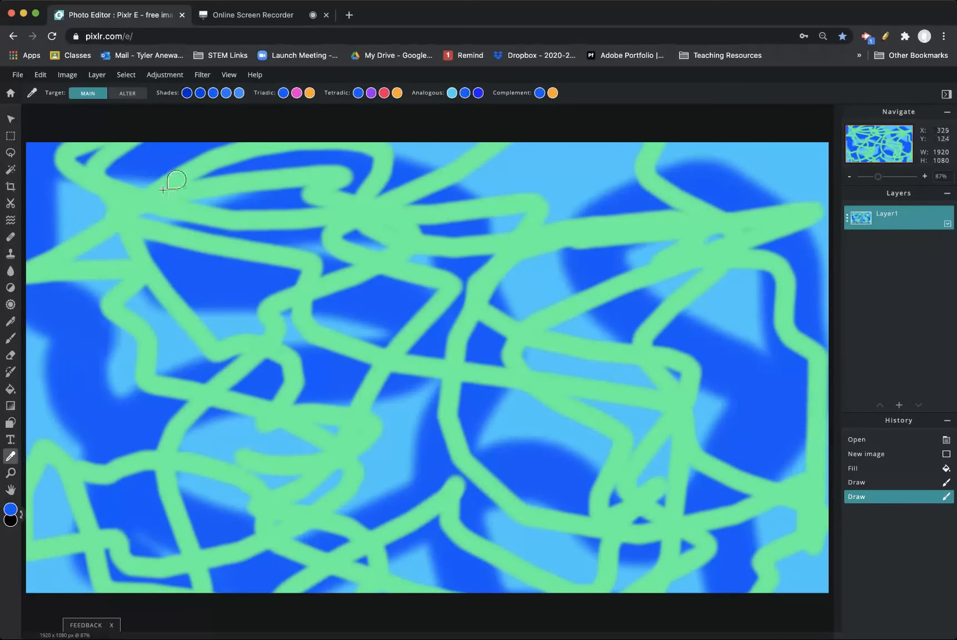
left_click(10, 339)
mouse_move(161, 283)
left_mouse_down()
mouse_move(402, 434)
mouse_move(511, 271)
mouse_move(100, 167)
mouse_move(389, 555)
mouse_move(33, 528)
left_mouse_up()
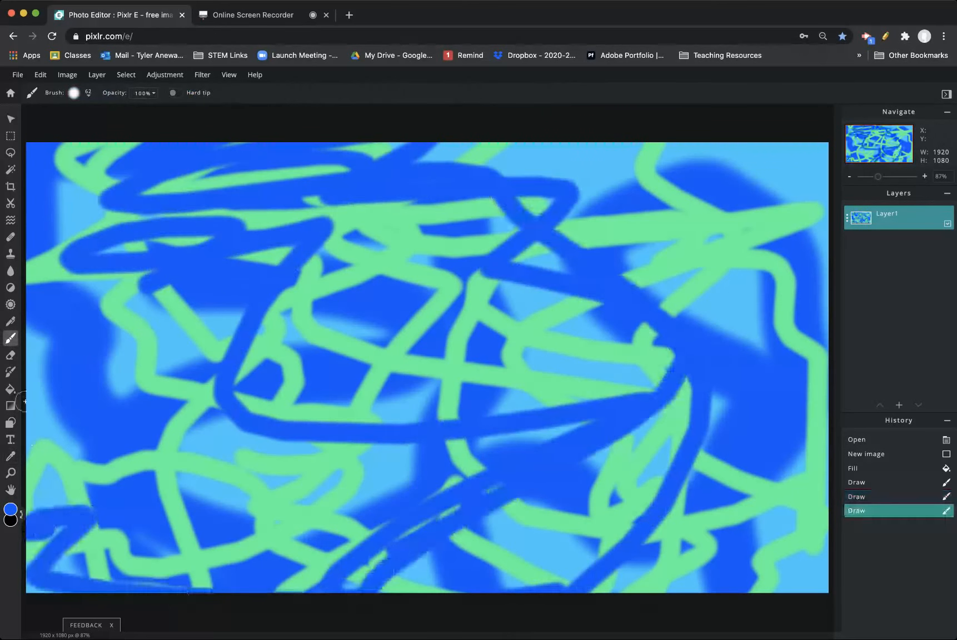
Sample the light blue from the canvas and brush zigzag lines across the painting.
left_click(10, 454)
left_click(221, 446)
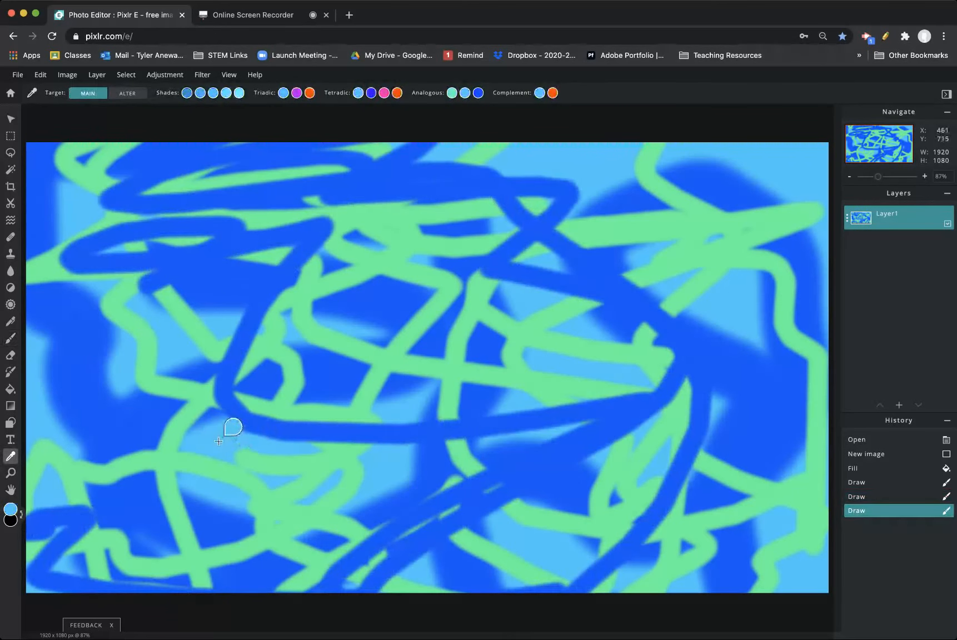
left_click(10, 338)
mouse_move(109, 330)
left_mouse_down()
mouse_move(278, 272)
mouse_move(694, 388)
mouse_move(377, 456)
mouse_move(553, 141)
mouse_move(800, 203)
mouse_move(750, 261)
left_mouse_up()
Sample the mint green from the canvas and paint more strokes along the canvas's upper right, right edge and bottom.
left_click(11, 456)
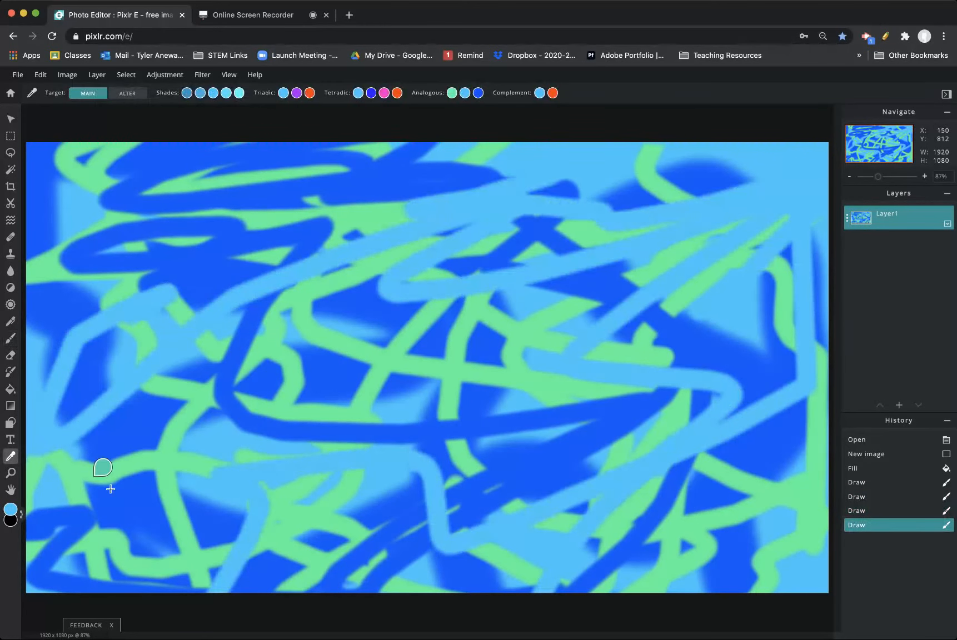
left_click(177, 453)
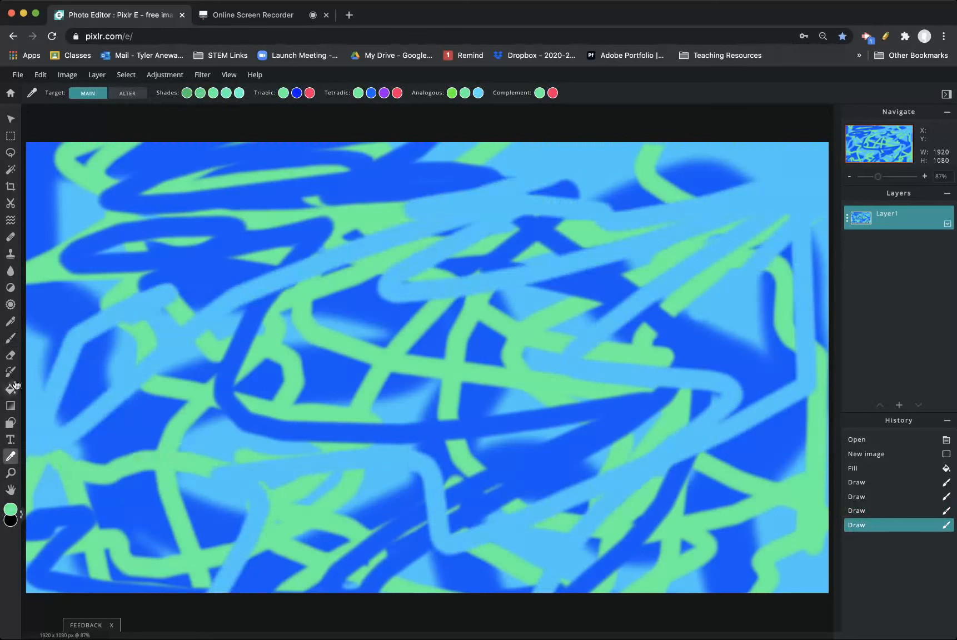
left_click(10, 338)
mouse_move(582, 161)
left_mouse_down()
mouse_move(800, 161)
mouse_move(736, 589)
mouse_move(326, 467)
left_mouse_up()
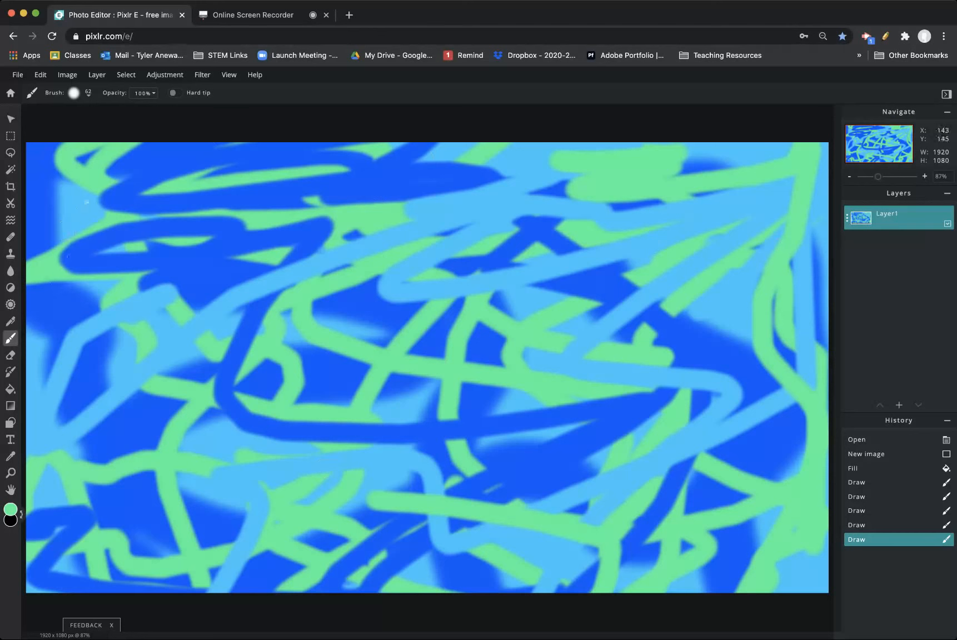
Set the Liquify size to 412 and push the paint upward at the upper left and downward through the center.
left_click(11, 221)
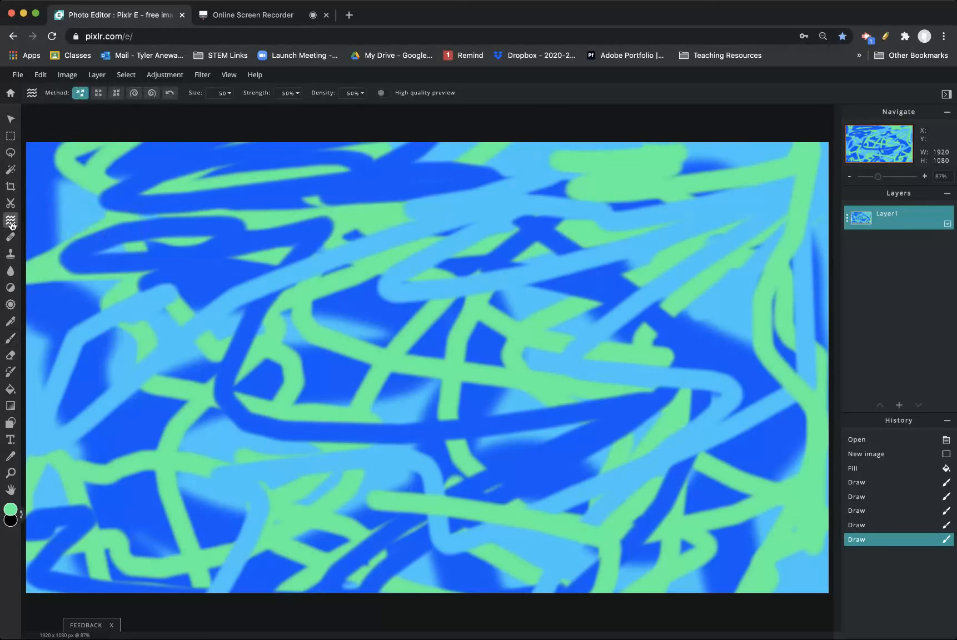
left_click(223, 93)
left_click_drag(157, 111, 220, 112)
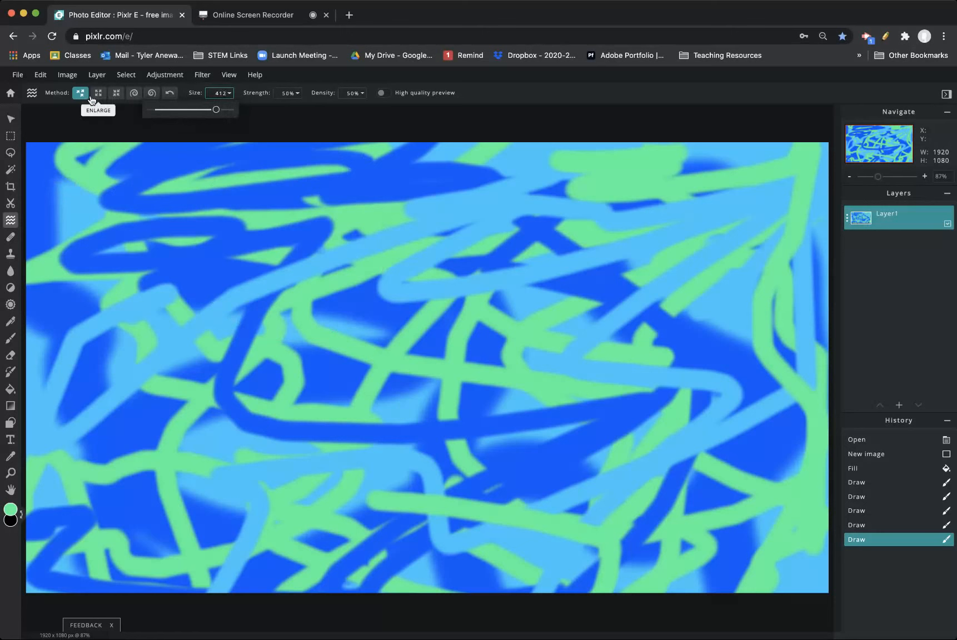
mouse_move(96, 309)
left_mouse_down()
mouse_move(161, 243)
mouse_move(213, 138)
left_mouse_up()
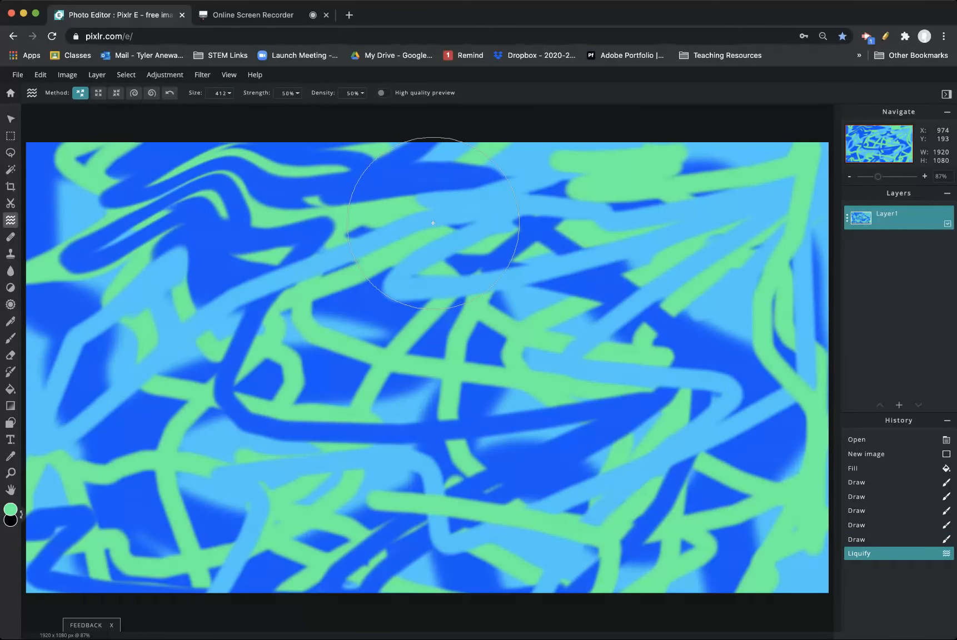
mouse_move(433, 222)
left_mouse_down()
mouse_move(438, 403)
mouse_move(464, 533)
left_mouse_up()
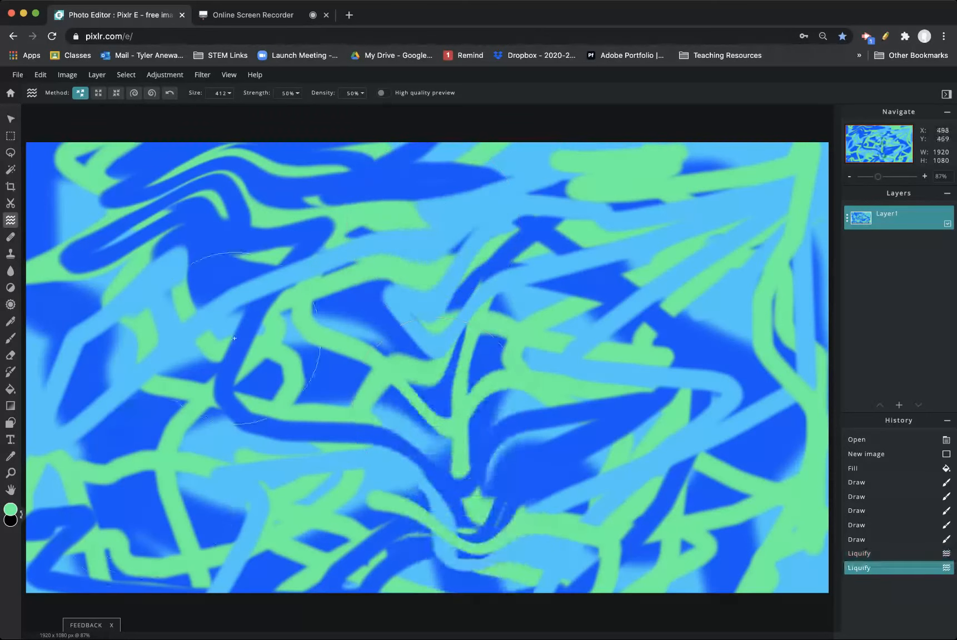
Enlarge the paint with Liquify at one spot in the upper left and one in the lower left of the canvas.
left_click(98, 93)
left_click(185, 251)
scroll(241, 439, "down", 2)
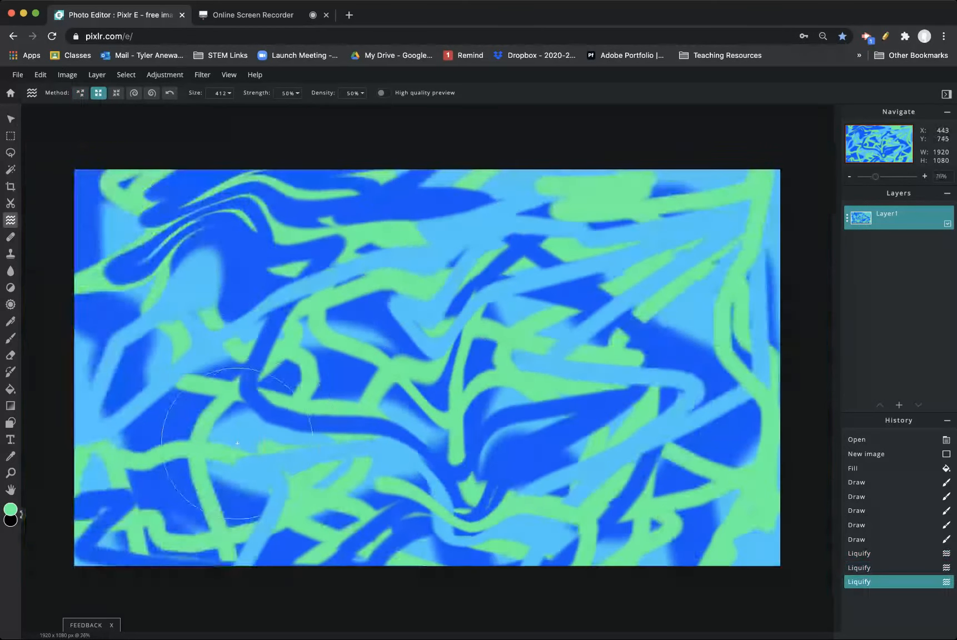
left_click(244, 440)
Pinch the paint inward with Liquify at three spots: the center, left of center and the bottom middle.
left_click(116, 93)
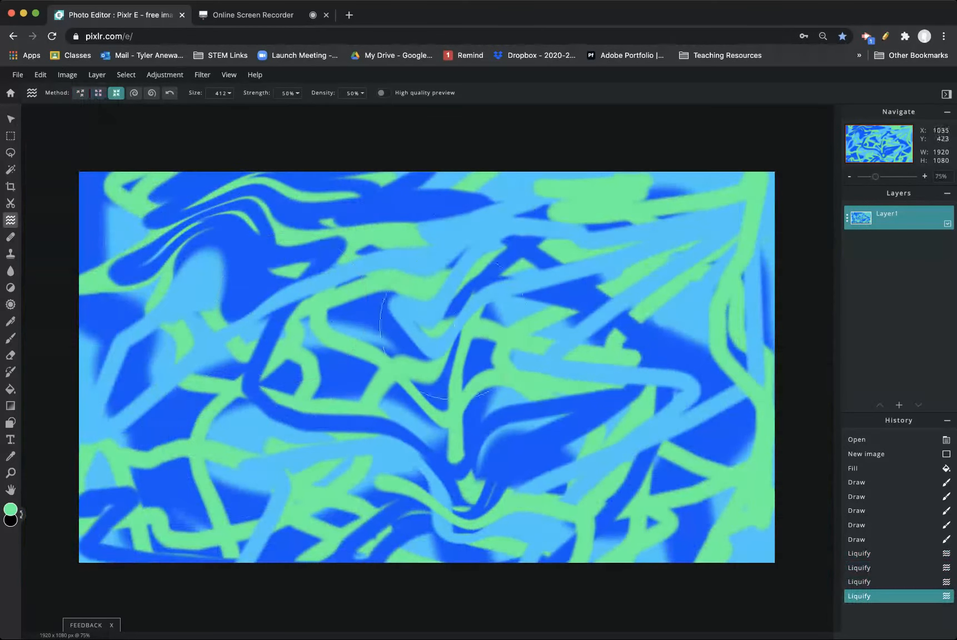
left_click(454, 325)
left_click(332, 363)
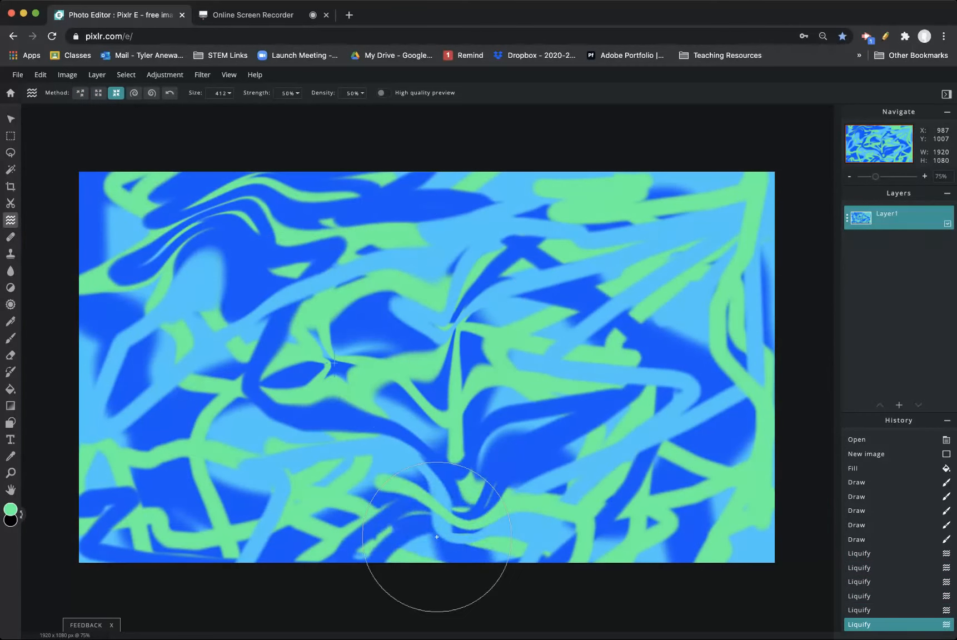
left_click(438, 536)
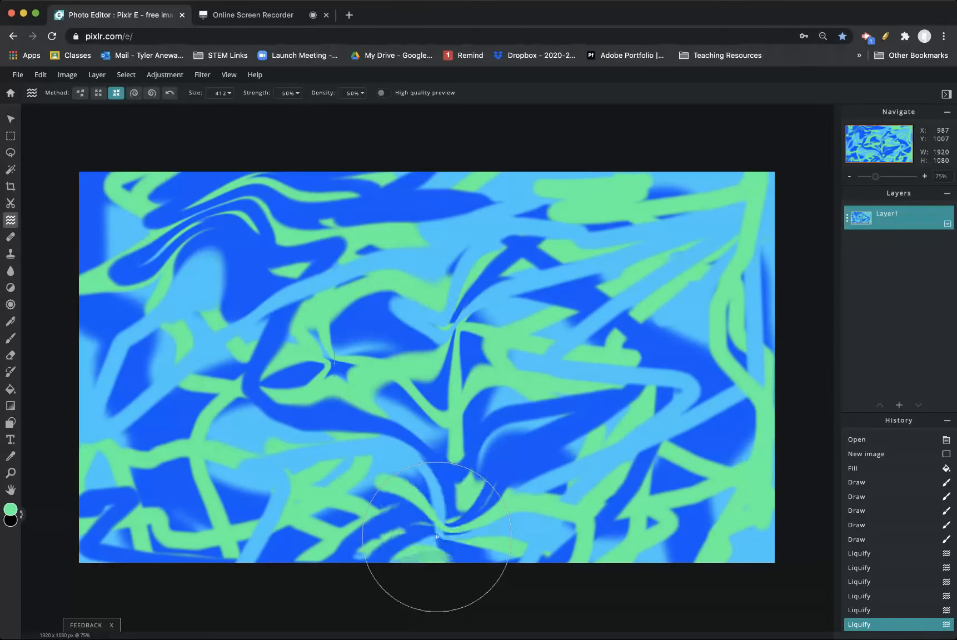
Set the Liquify density to 95% and swirl the whole painting in both directions into a marbled pattern.
left_click(134, 94)
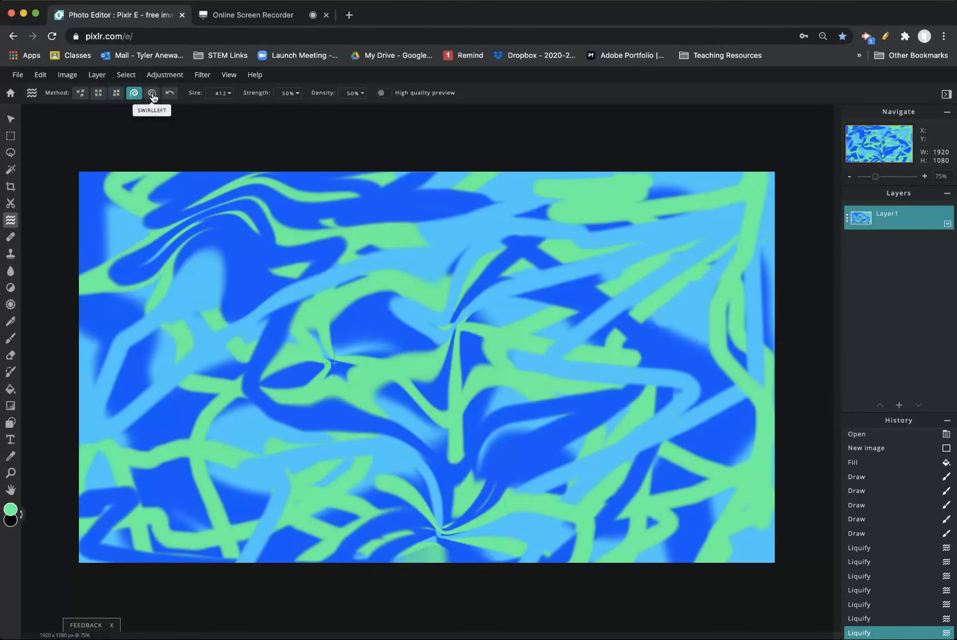
left_click(358, 93)
left_click_drag(350, 110, 362, 110)
mouse_move(328, 316)
left_mouse_down()
mouse_move(391, 353)
mouse_move(518, 318)
mouse_move(527, 272)
mouse_move(550, 235)
mouse_move(574, 222)
mouse_move(640, 198)
mouse_move(734, 220)
mouse_move(751, 230)
mouse_move(718, 309)
mouse_move(653, 299)
mouse_move(727, 253)
mouse_move(713, 228)
mouse_move(633, 206)
mouse_move(566, 253)
mouse_move(544, 305)
mouse_move(583, 371)
mouse_move(677, 377)
mouse_move(709, 403)
mouse_move(685, 440)
mouse_move(627, 434)
mouse_move(545, 376)
mouse_move(492, 380)
mouse_move(442, 411)
mouse_move(428, 442)
mouse_move(438, 469)
mouse_move(524, 516)
mouse_move(627, 502)
mouse_move(726, 538)
mouse_move(697, 562)
mouse_move(634, 570)
mouse_move(338, 548)
mouse_move(256, 457)
mouse_move(203, 431)
mouse_move(122, 455)
mouse_move(92, 487)
mouse_move(120, 551)
mouse_move(215, 546)
mouse_move(313, 479)
mouse_move(253, 370)
mouse_move(225, 361)
mouse_move(117, 374)
mouse_move(123, 446)
mouse_move(227, 494)
mouse_move(228, 331)
mouse_move(141, 293)
mouse_move(81, 328)
mouse_move(145, 391)
mouse_move(196, 301)
mouse_move(122, 187)
mouse_move(111, 189)
mouse_move(414, 194)
mouse_move(461, 222)
mouse_move(462, 204)
mouse_move(517, 222)
mouse_move(645, 300)
mouse_move(695, 356)
mouse_move(637, 342)
mouse_move(311, 361)
mouse_move(222, 355)
mouse_move(100, 306)
mouse_move(85, 386)
mouse_move(224, 566)
mouse_move(513, 566)
mouse_move(667, 548)
left_mouse_up()
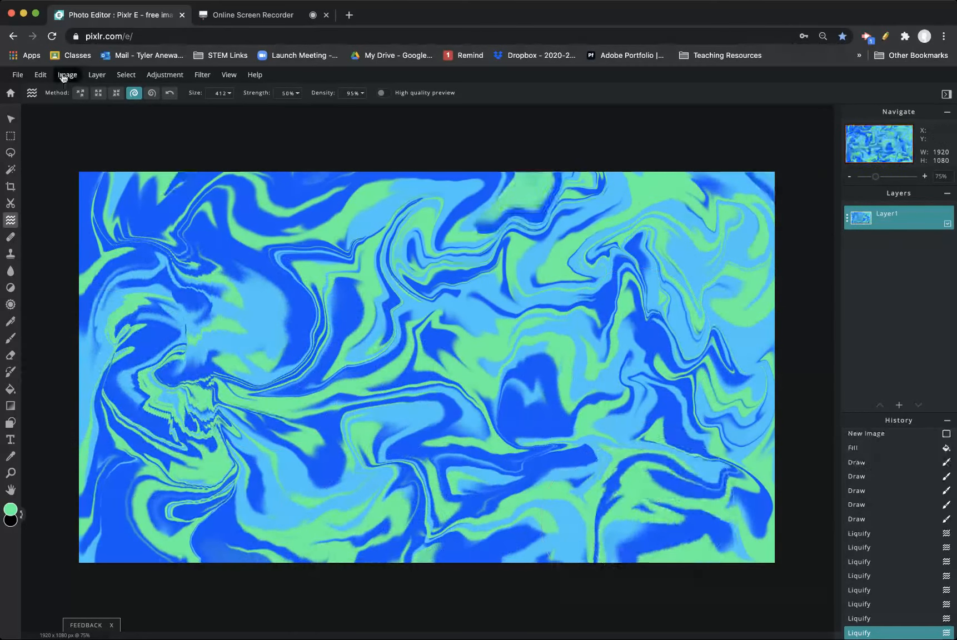
left_click(152, 93)
mouse_move(96, 167)
left_mouse_down()
mouse_move(39, 330)
mouse_move(242, 458)
mouse_move(328, 295)
mouse_move(477, 333)
mouse_move(298, 430)
mouse_move(672, 444)
mouse_move(738, 470)
mouse_move(712, 298)
mouse_move(656, 300)
mouse_move(715, 192)
mouse_move(556, 200)
mouse_move(432, 166)
mouse_move(220, 144)
mouse_move(105, 356)
mouse_move(167, 422)
mouse_move(247, 332)
mouse_move(406, 400)
left_mouse_up()
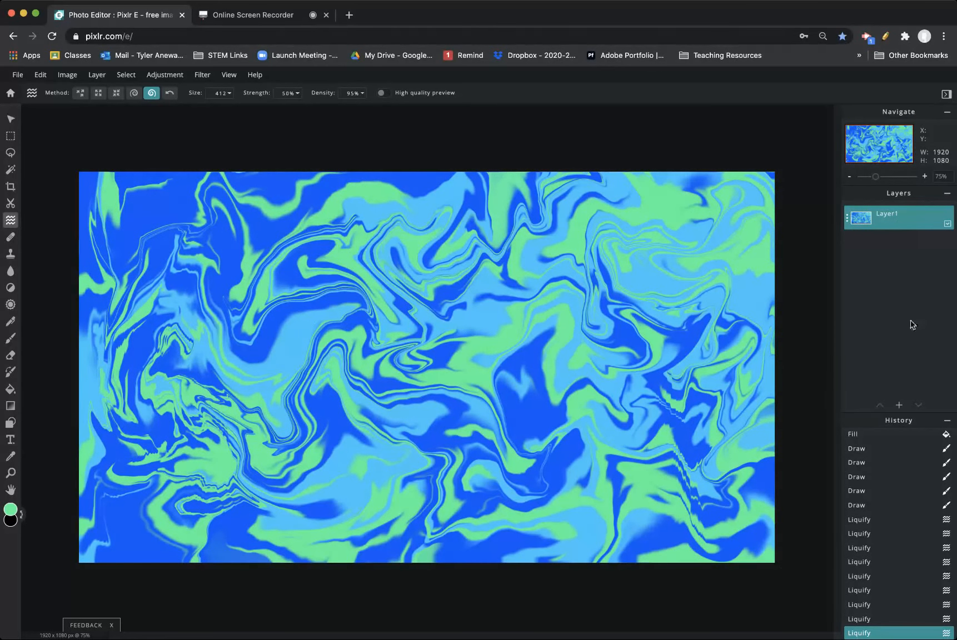
Add an empty layer above the marbled painting and rename the painted layer as Background.
left_click(899, 405)
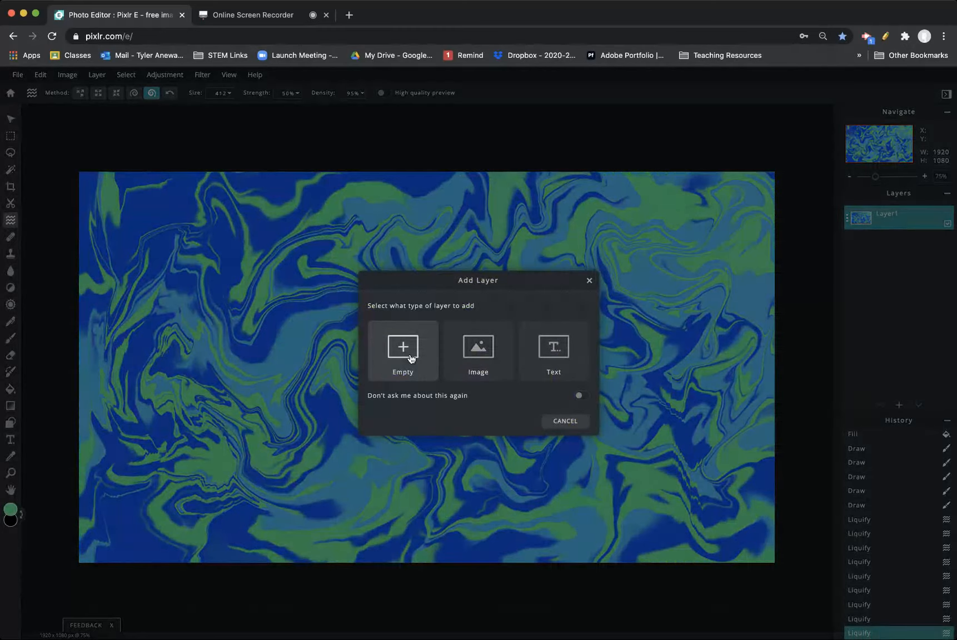
left_click(411, 359)
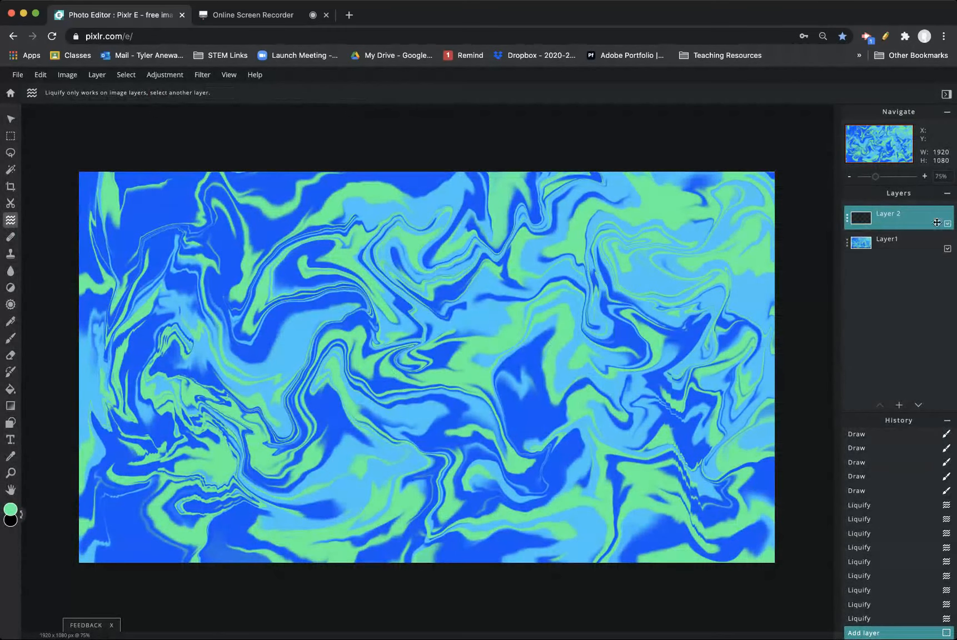
left_click(847, 243)
left_click_drag(810, 251, 689, 250)
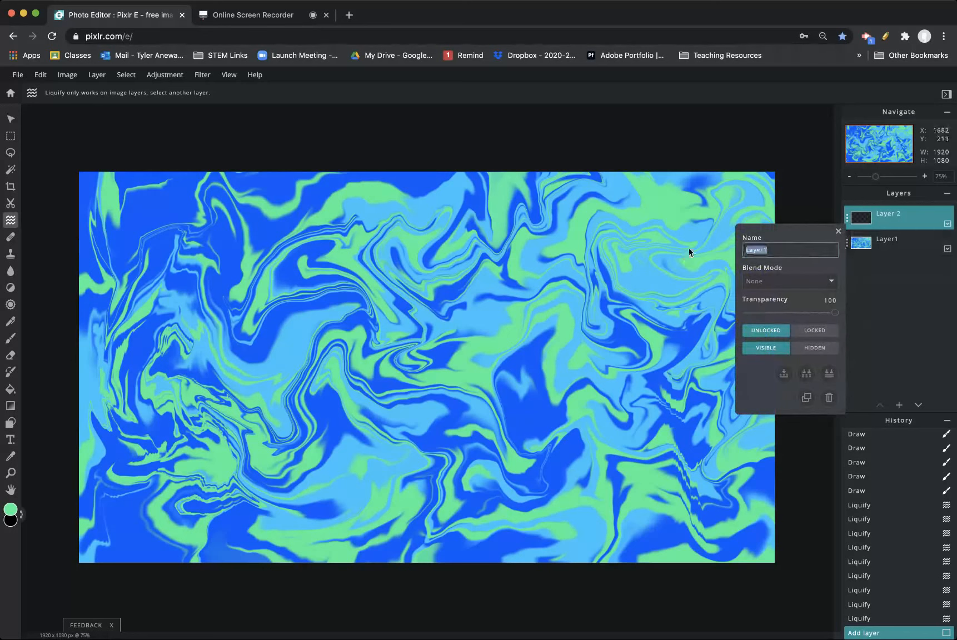
type("B")
left_click(900, 300)
left_click(837, 232)
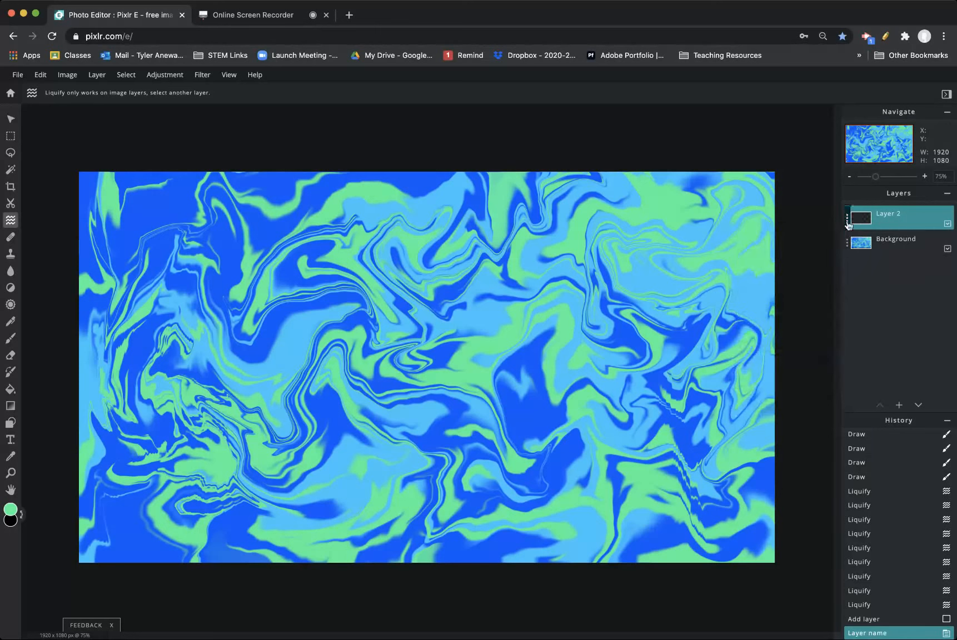
Rename the new empty layer as Building 1.
left_click(846, 218)
type("Building 1")
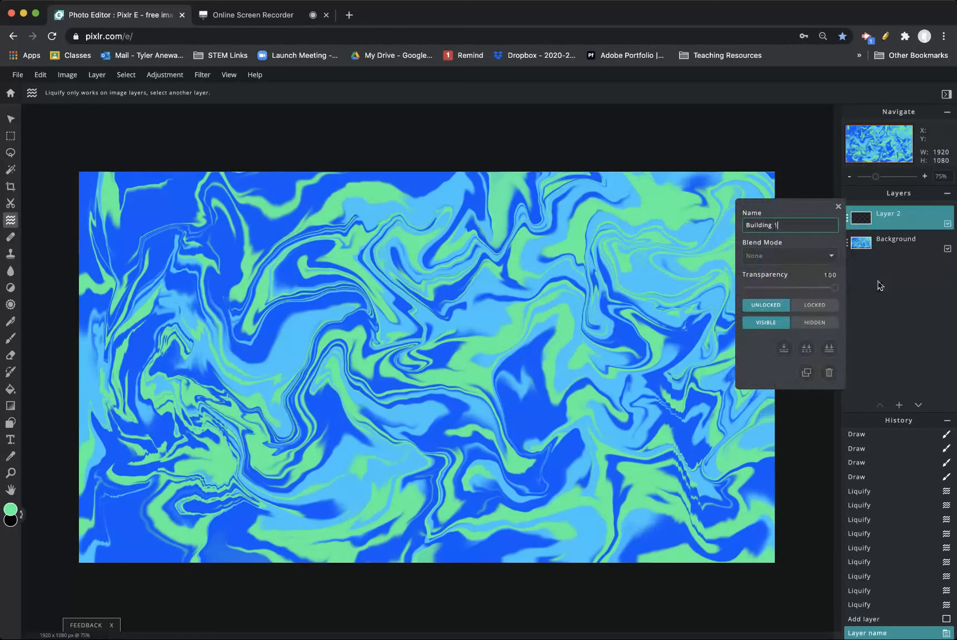
key("Return")
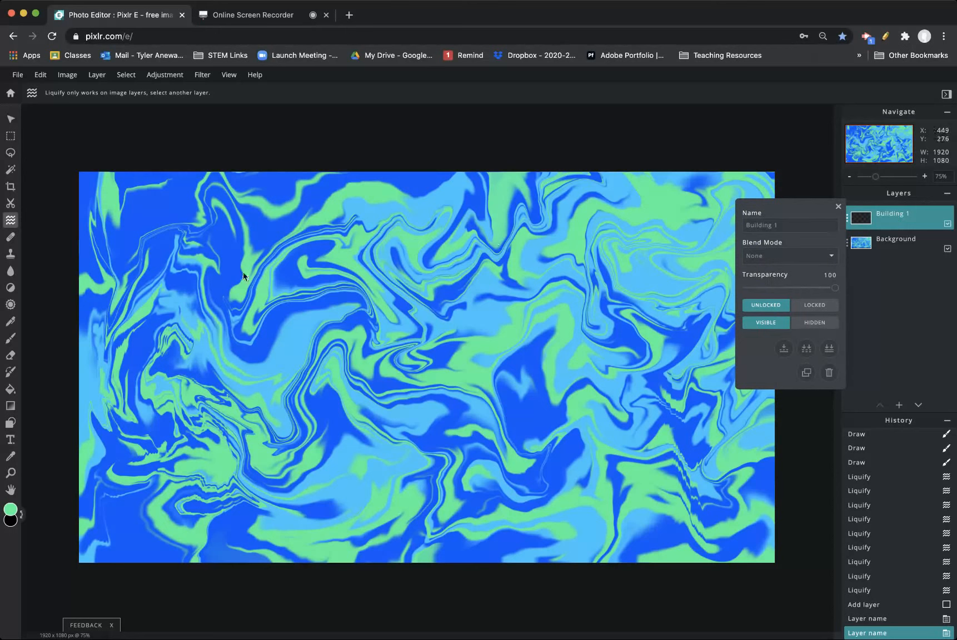
Draw a black (#000000) stepped tower on the left of the canvas from three stacked filled rectangles and a thin antenna.
left_click(11, 509)
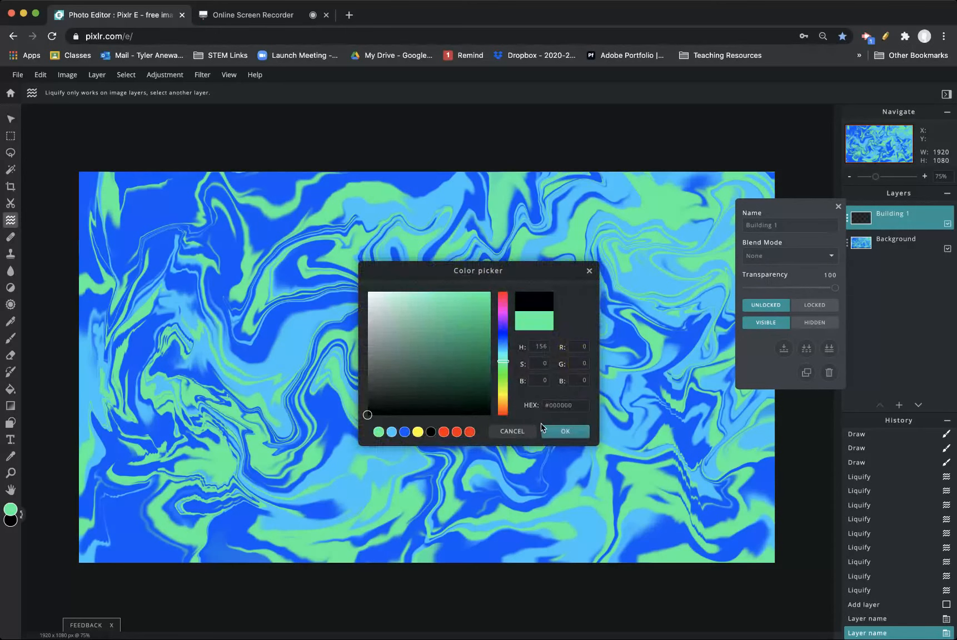
left_click(572, 432)
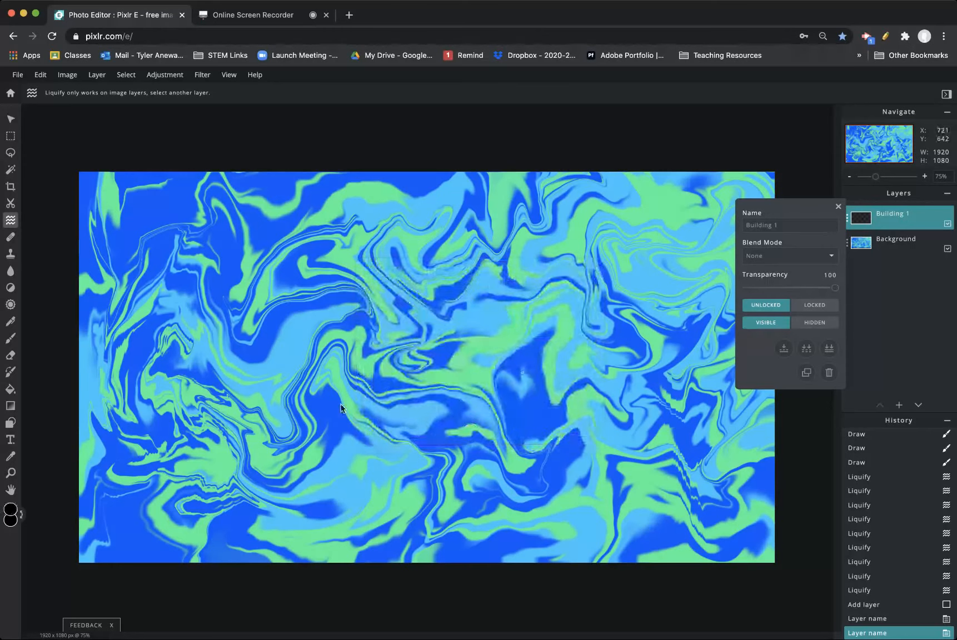
left_click(10, 425)
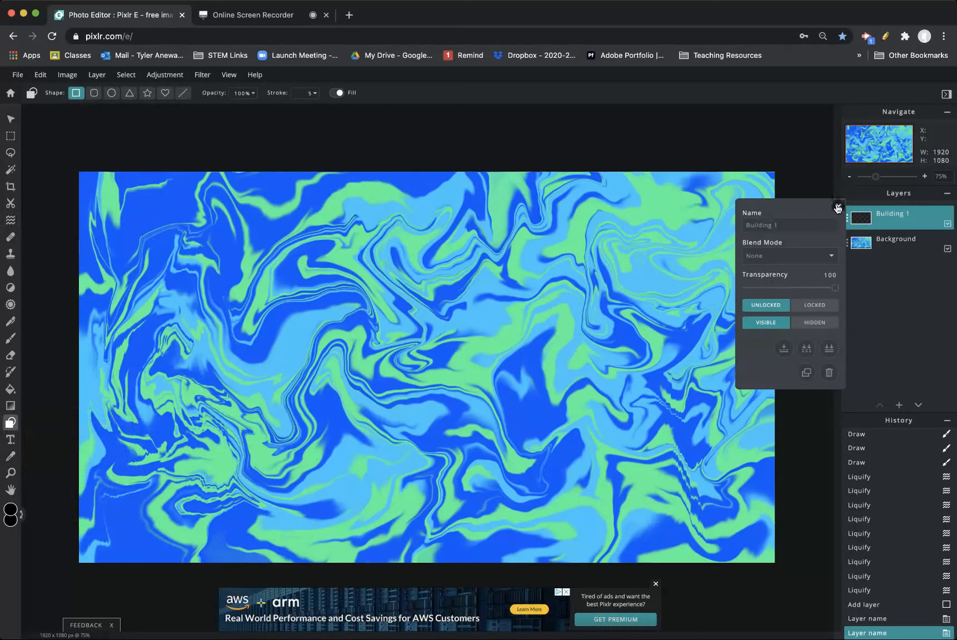
left_click(838, 206)
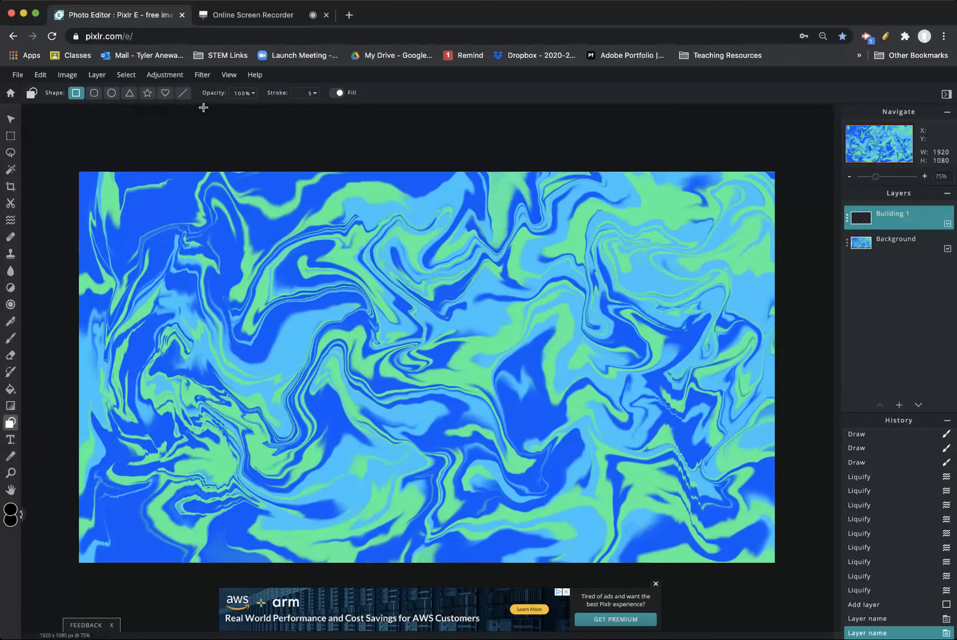
left_click_drag(163, 316, 302, 563)
left_click_drag(180, 234, 285, 334)
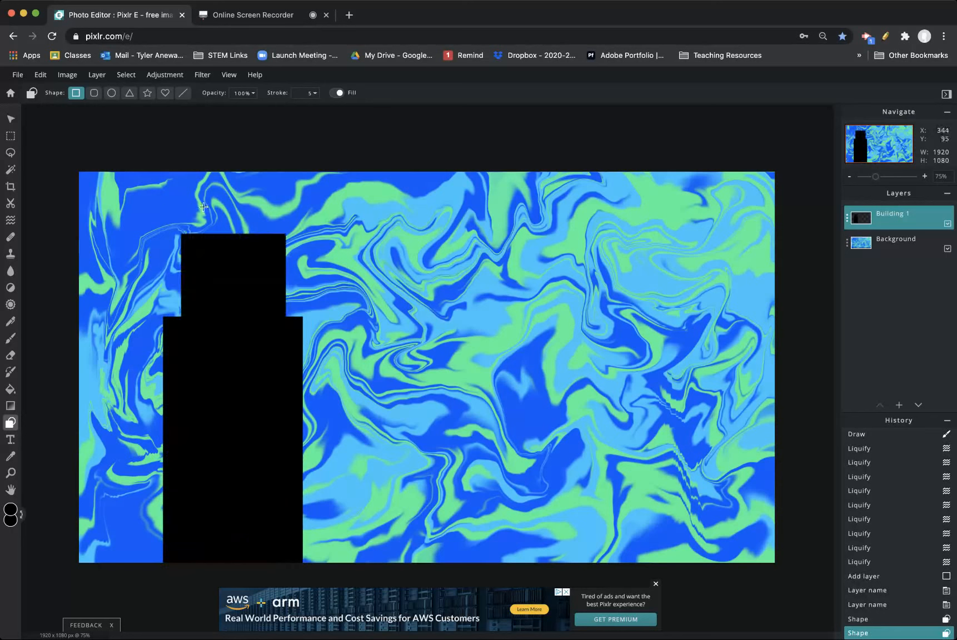
left_click_drag(197, 222, 275, 238)
left_click_drag(242, 192, 239, 233)
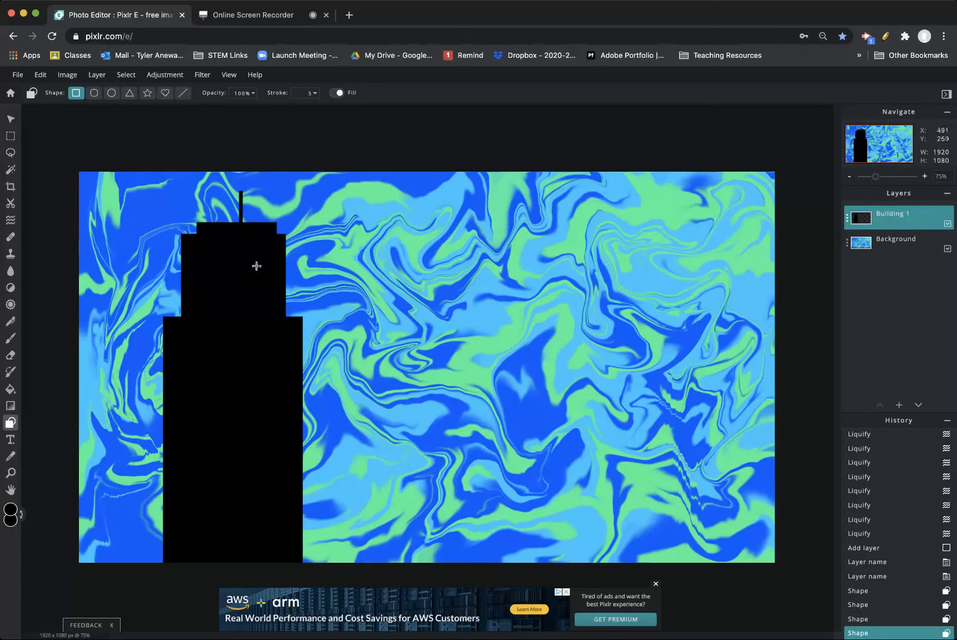
Add another empty layer, draw a small black rectangle to the right of the tower and move it down to the lower right.
left_click(900, 406)
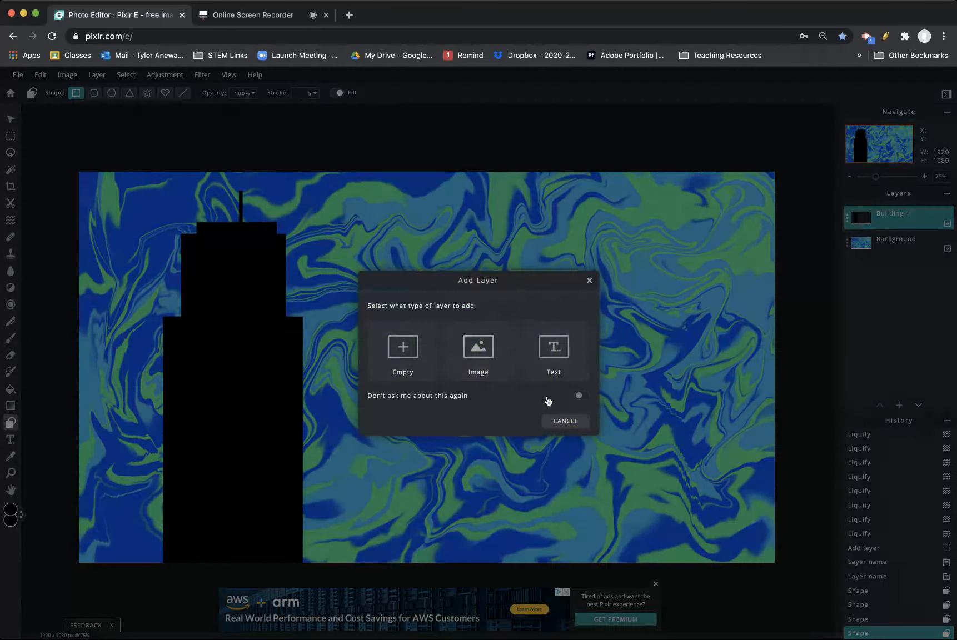
left_click(398, 361)
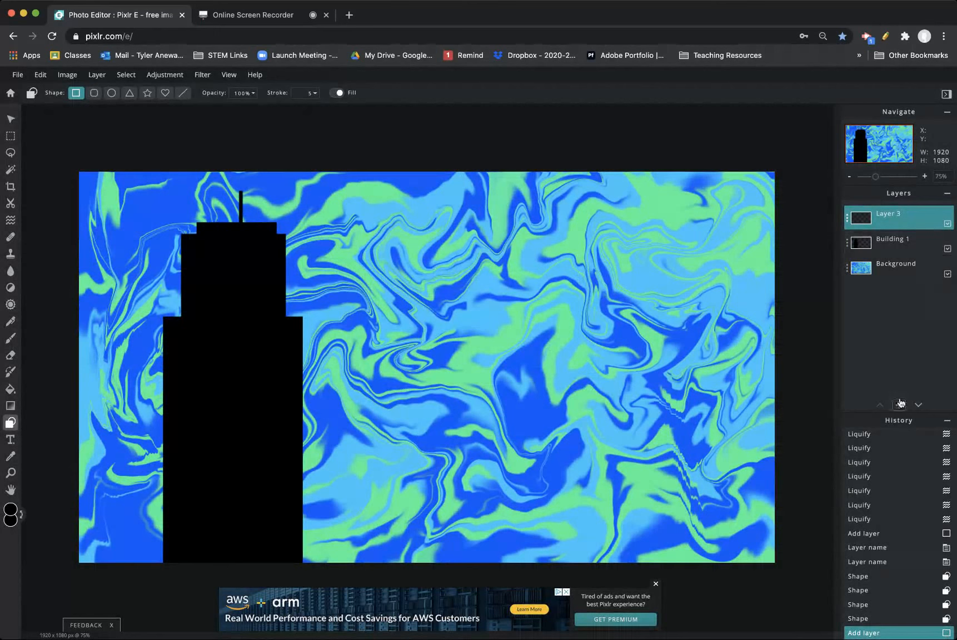
left_click_drag(395, 216, 478, 261)
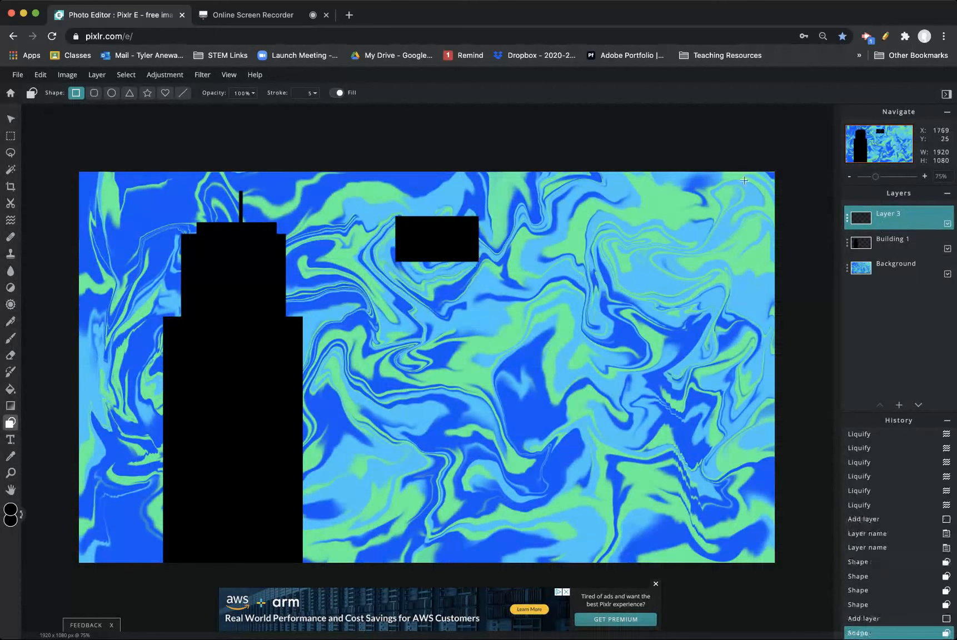
left_click(11, 120)
left_click_drag(412, 261, 379, 266)
mouse_move(442, 267)
left_mouse_down()
mouse_move(401, 238)
mouse_move(449, 271)
left_mouse_up()
left_click_drag(420, 233, 592, 434)
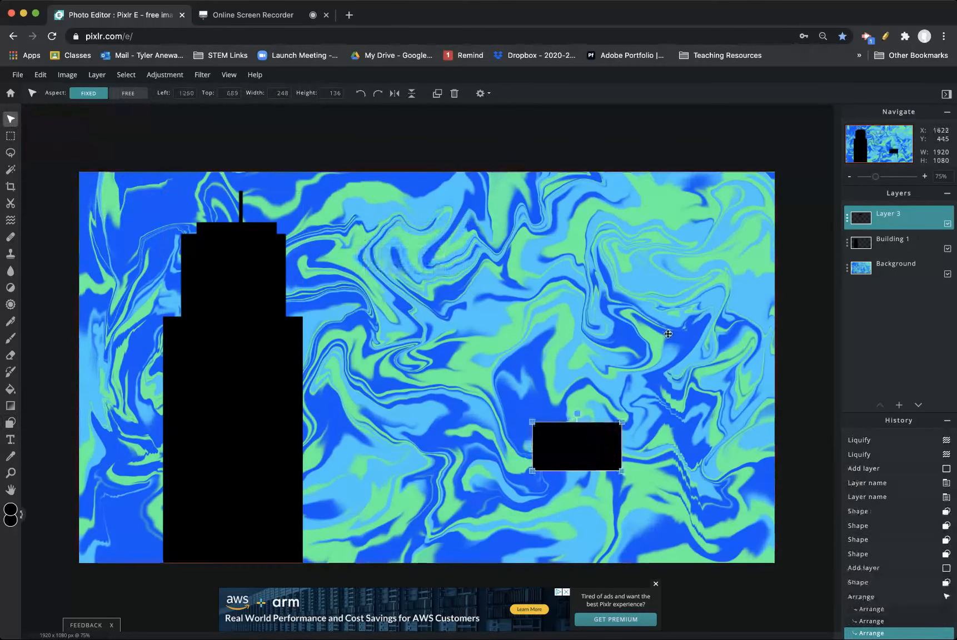
Rename the small rectangle's layer as Building 2.
double_click(890, 213)
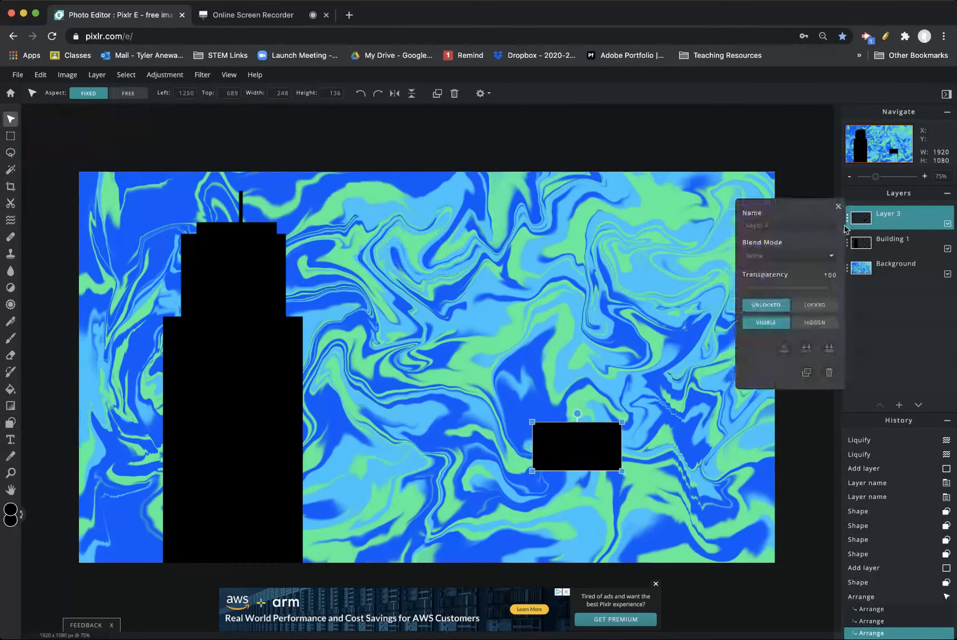
type("Bu")
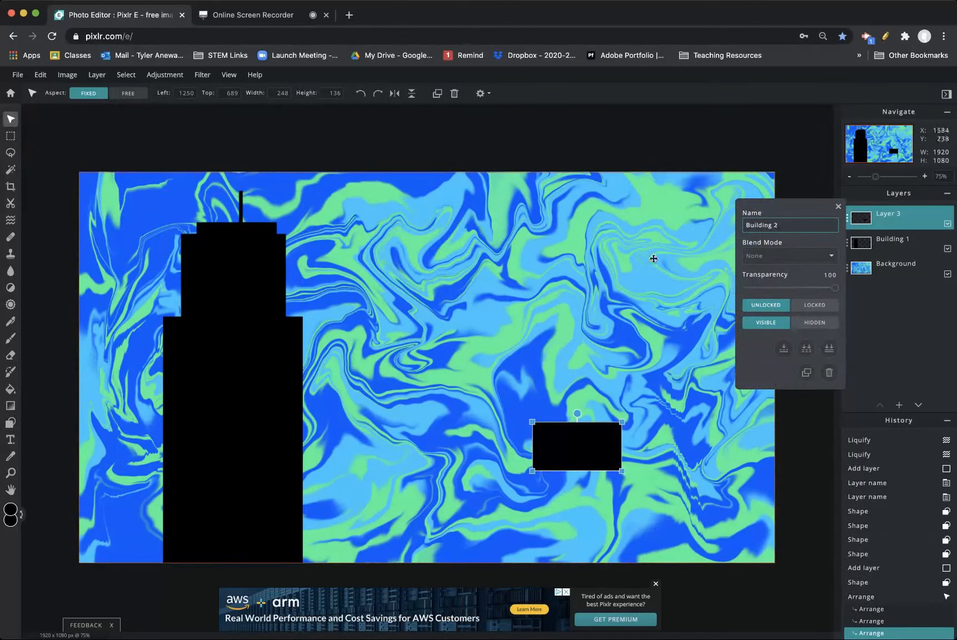
type("ilding 2")
key("Return")
Enlarge the Building 2 rectangle to about 606 × 332 px and place it at the canvas's bottom edge right of the tower.
left_click(894, 267)
left_click(894, 218)
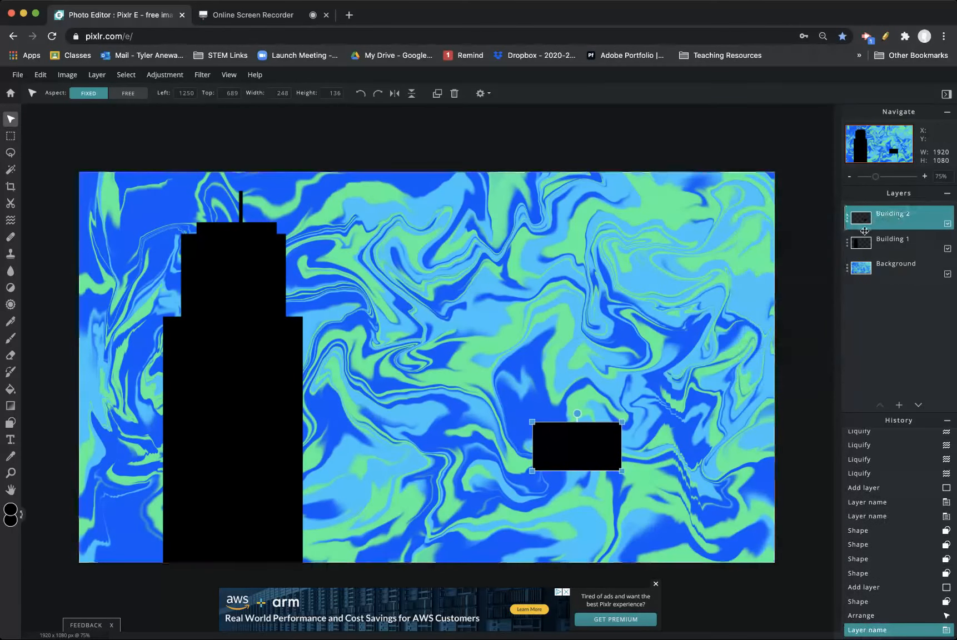
left_click_drag(605, 444, 562, 527)
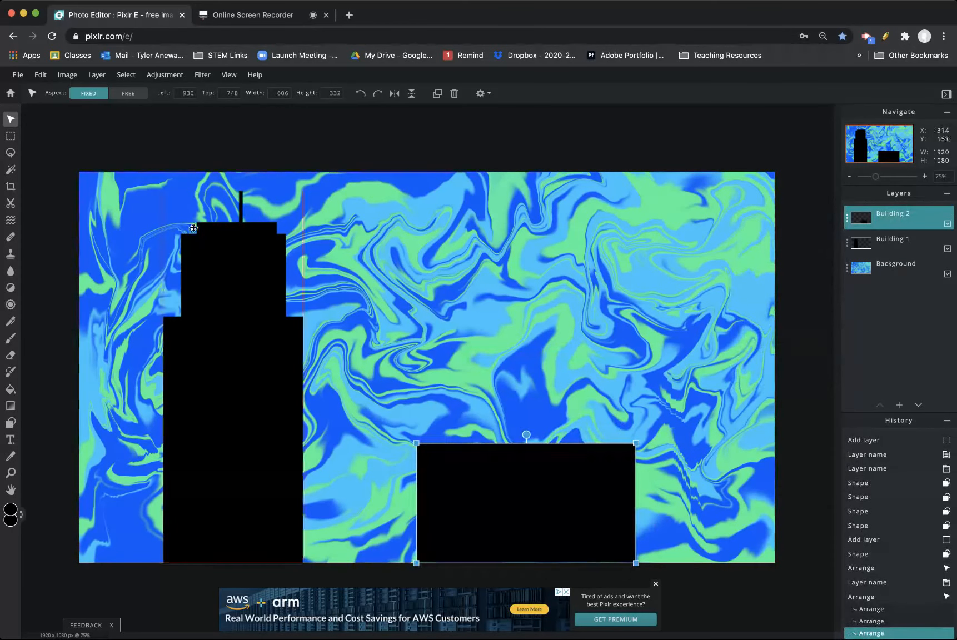
Draw four filled black triangles as spires along the top edge of the Building 2 rectangle.
left_click(10, 423)
left_click(129, 93)
left_click_drag(423, 443, 455, 369)
key("ctrl+z")
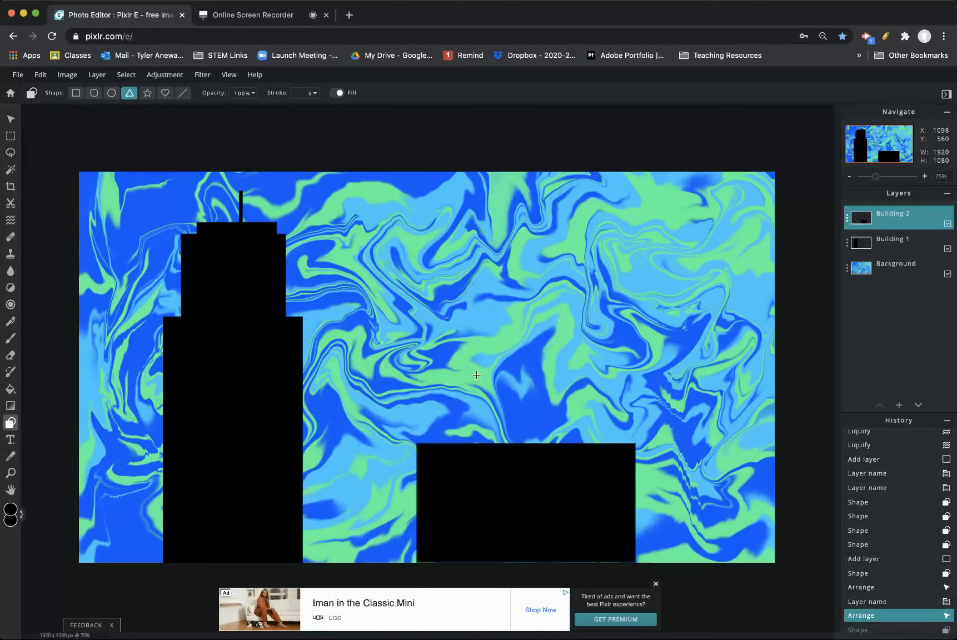
mouse_move(487, 390)
left_mouse_down()
mouse_move(472, 459)
mouse_move(442, 457)
mouse_move(461, 451)
mouse_move(451, 450)
left_mouse_up()
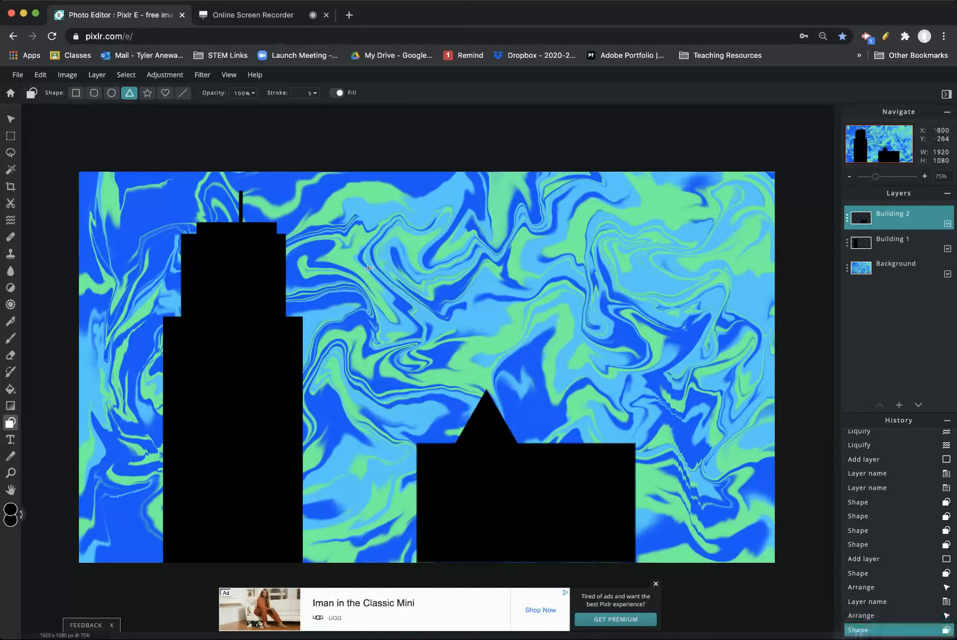
left_click_drag(550, 383, 512, 448)
left_click_drag(606, 377, 580, 450)
left_click_drag(434, 409, 451, 446)
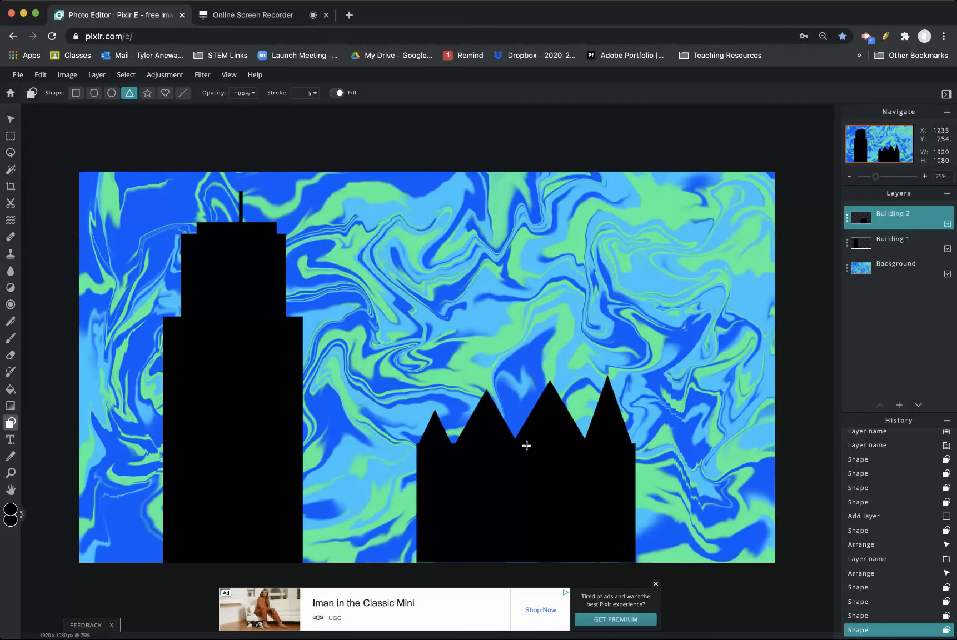
Move the Building 2 silhouette up and left to about 673 px from the left and 307 px from the top.
left_click_drag(881, 178, 887, 178)
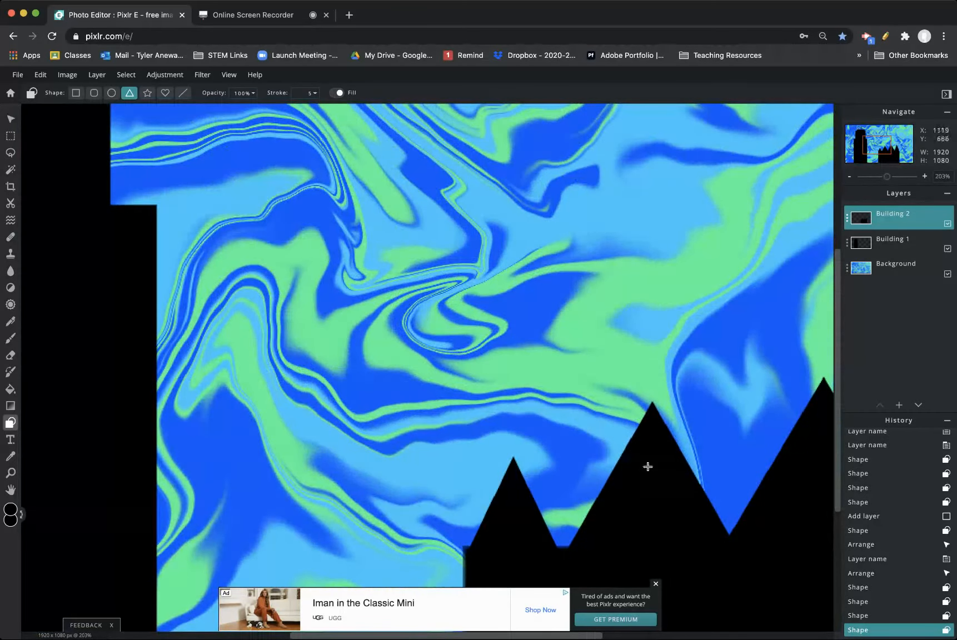
left_click(10, 119)
left_click_drag(534, 508, 433, 309)
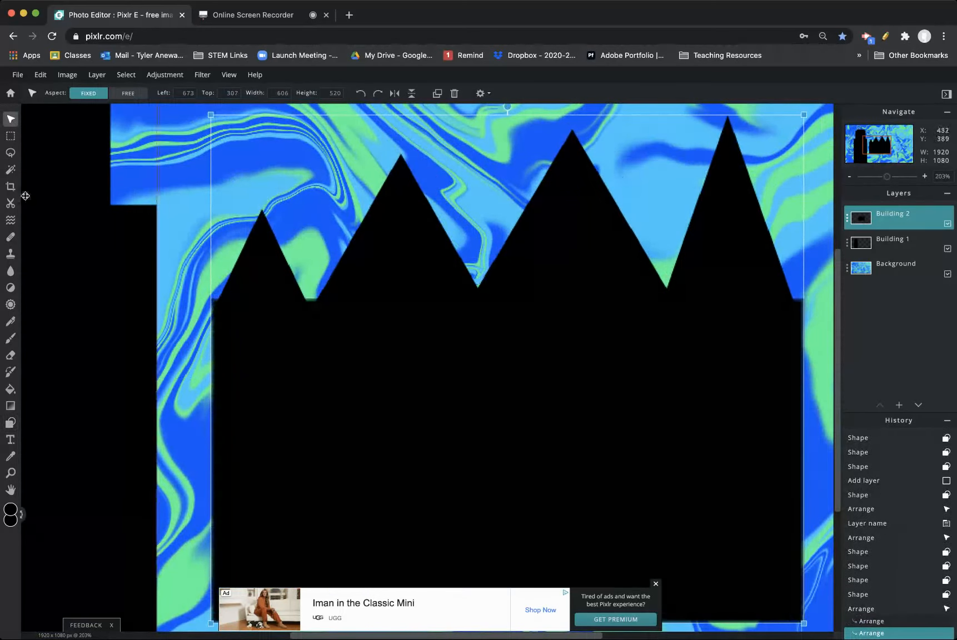
Add small filled black ellipses as bumps along both slopes of the leftmost spire.
left_click(11, 423)
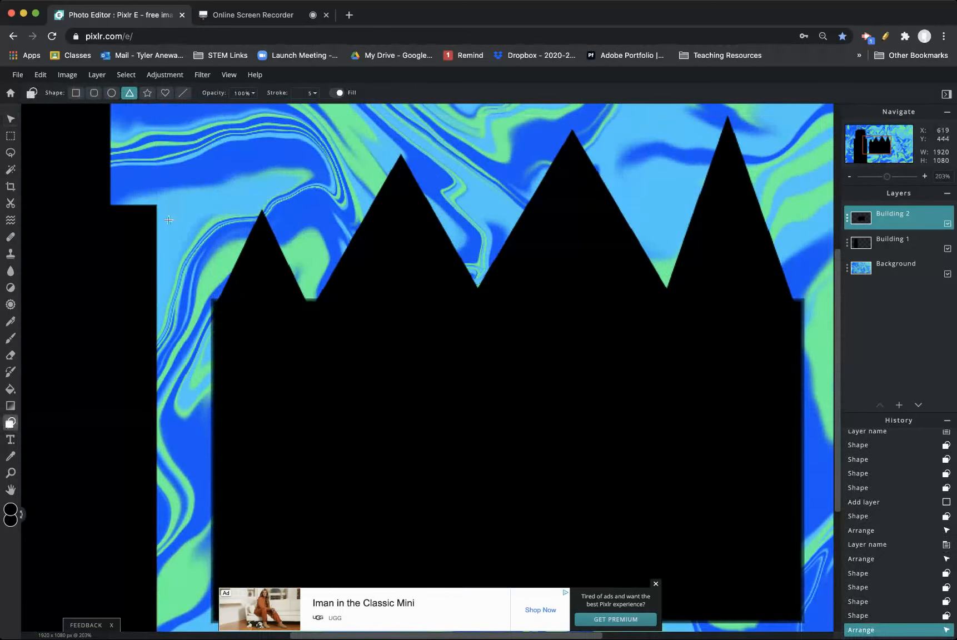
left_click(112, 93)
mouse_move(263, 221)
left_mouse_down()
mouse_move(297, 277)
mouse_move(289, 273)
left_mouse_up()
left_click_drag(252, 238, 239, 226)
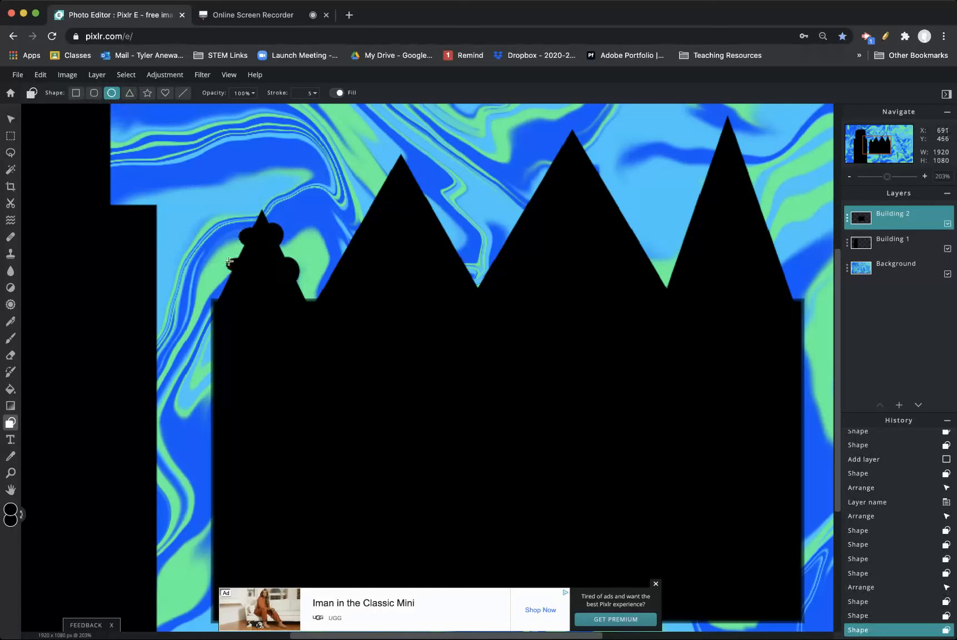
left_click_drag(235, 284, 220, 270)
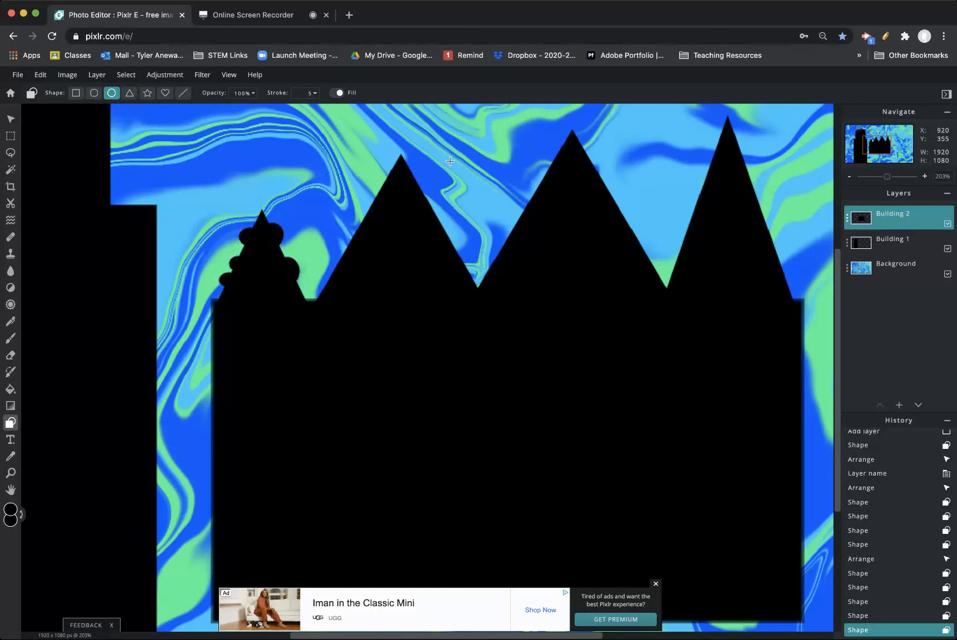
Add black ellipse bumps along both slopes of the second spire from the left.
left_click_drag(324, 265, 343, 285)
left_click_drag(337, 231, 365, 256)
left_click_drag(356, 197, 381, 222)
mouse_move(376, 164)
left_mouse_down()
mouse_move(398, 185)
mouse_move(429, 173)
left_mouse_up()
left_click_drag(445, 254, 443, 230)
Add black ellipse bumps up the left slope of the third spire.
left_click_drag(478, 261, 502, 283)
left_click_drag(503, 235, 521, 250)
left_click_drag(516, 194, 536, 220)
left_click_drag(533, 164, 559, 186)
left_click_drag(556, 141, 574, 158)
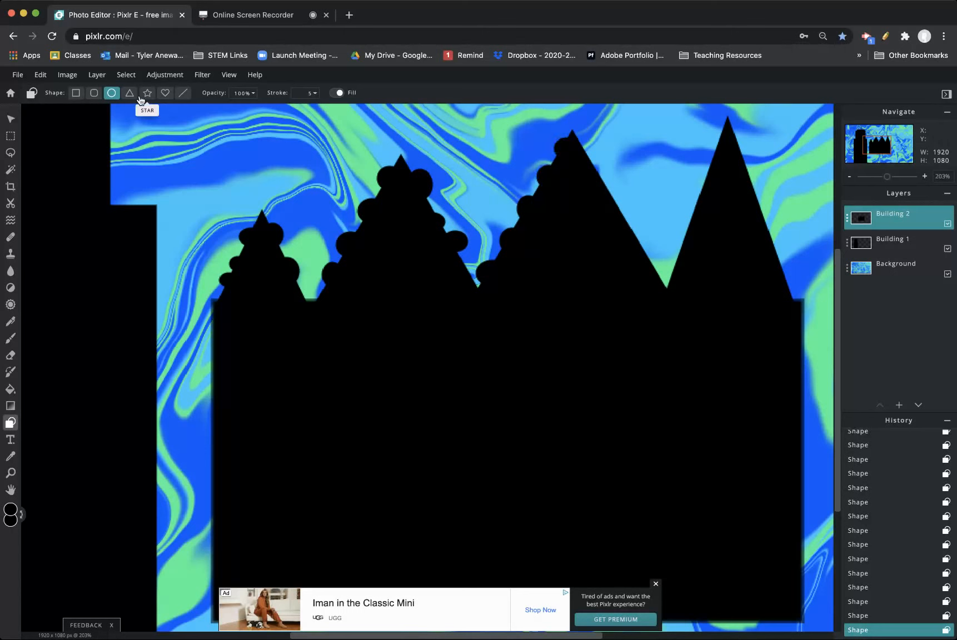
Add black ellipse bumps to the third spire's right slope, the fourth spire and the block's two upper corners.
left_click_drag(589, 162, 603, 168)
mouse_move(613, 209)
left_mouse_down()
mouse_move(627, 195)
mouse_move(613, 173)
left_mouse_up()
mouse_move(641, 256)
left_mouse_down()
mouse_move(656, 241)
mouse_move(643, 219)
left_mouse_up()
mouse_move(684, 260)
left_mouse_down()
mouse_move(671, 235)
mouse_move(686, 197)
mouse_move(722, 180)
mouse_move(716, 191)
mouse_move(699, 157)
mouse_move(714, 128)
mouse_move(755, 158)
mouse_move(803, 304)
left_mouse_up()
left_click_drag(224, 307, 209, 295)
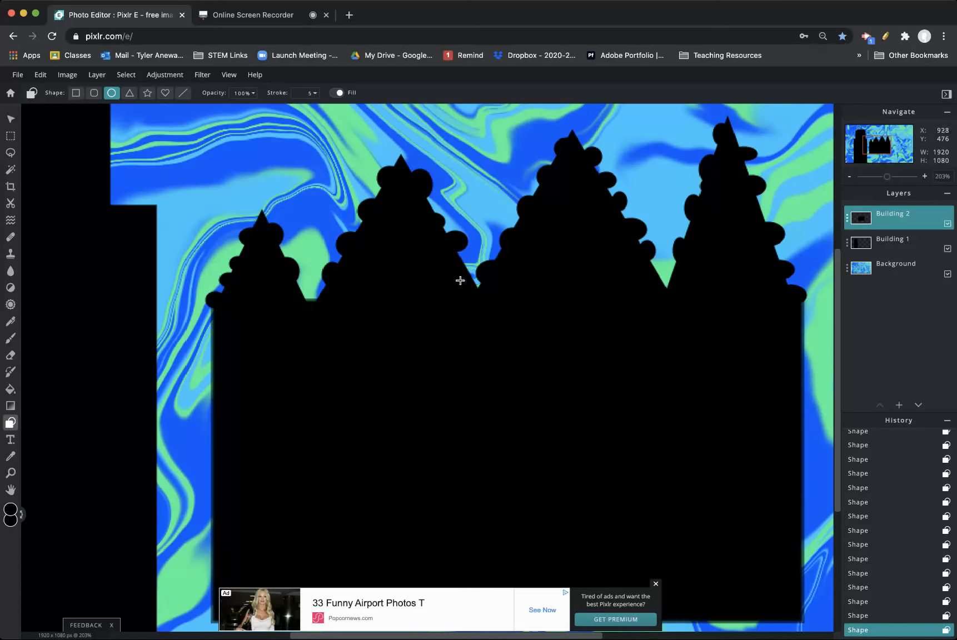
Move the Building 2 silhouette up and right to about 800 px from the left and 192 px from the top.
scroll(470, 271, "down", 1)
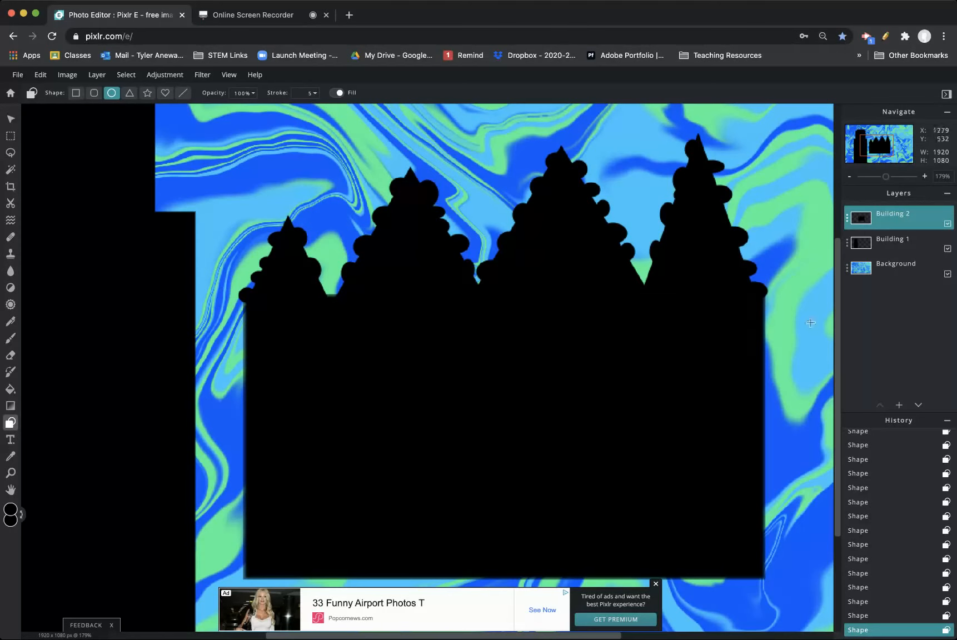
left_click(10, 120)
left_click_drag(536, 447, 593, 425)
scroll(662, 422, "down", 1)
scroll(662, 422, "down", 15)
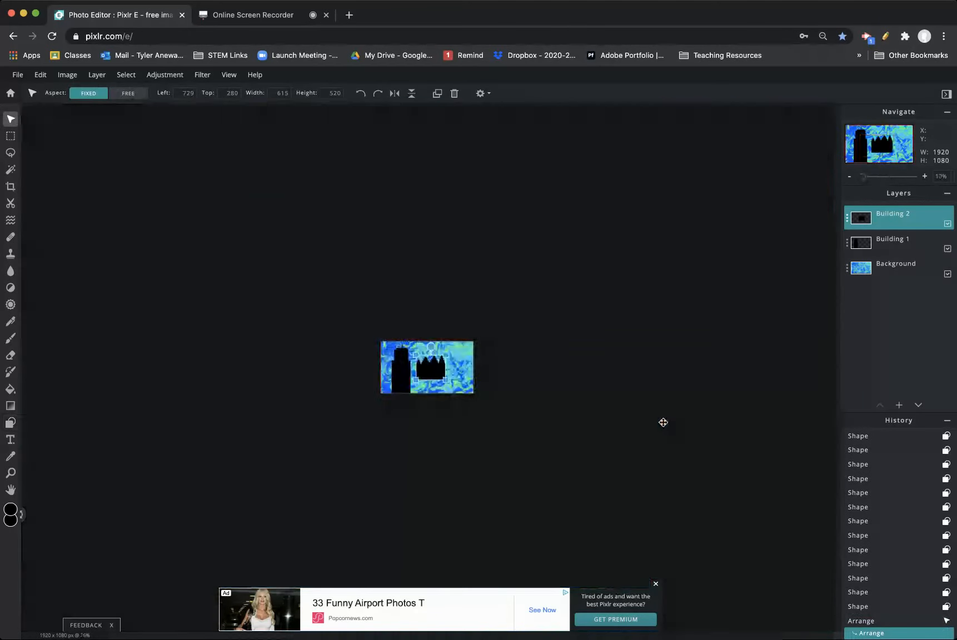
scroll(572, 427, "up", 5)
left_click_drag(498, 416, 525, 367)
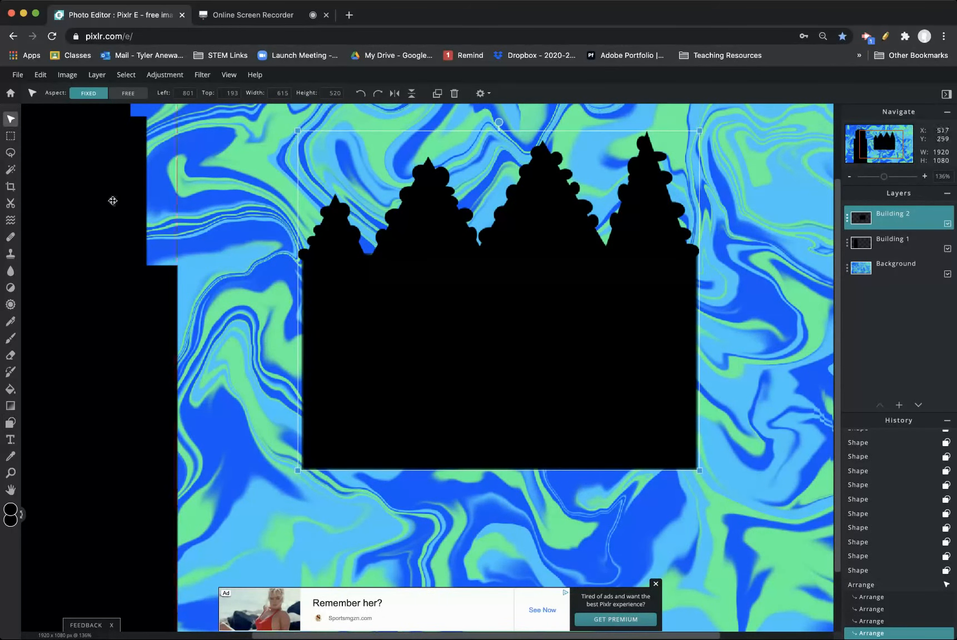
left_click(497, 317)
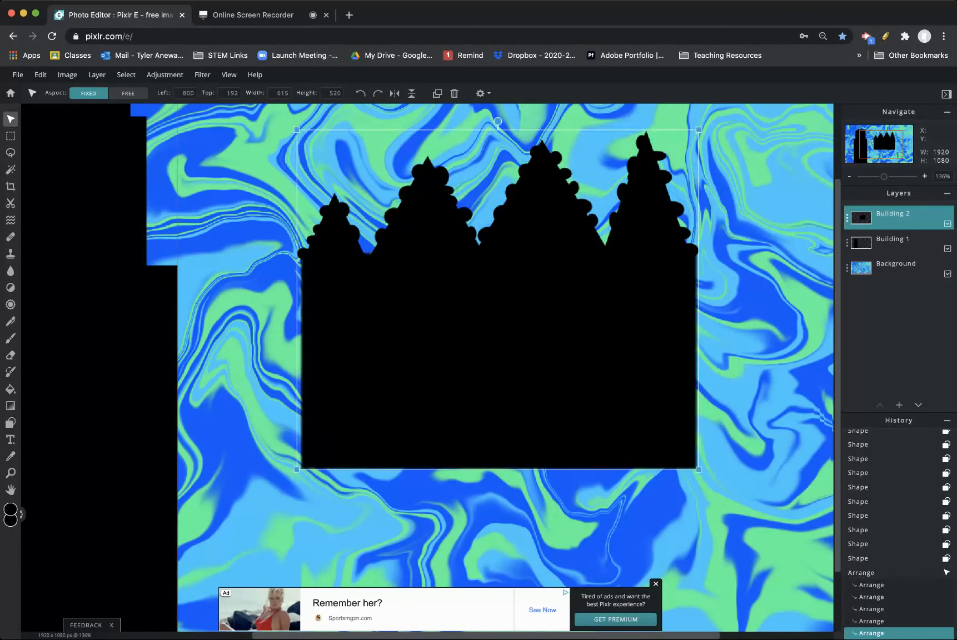
Cut a rectangular window of about 82 by 88 px into the block below the first spire on Building 2.
left_click(12, 136)
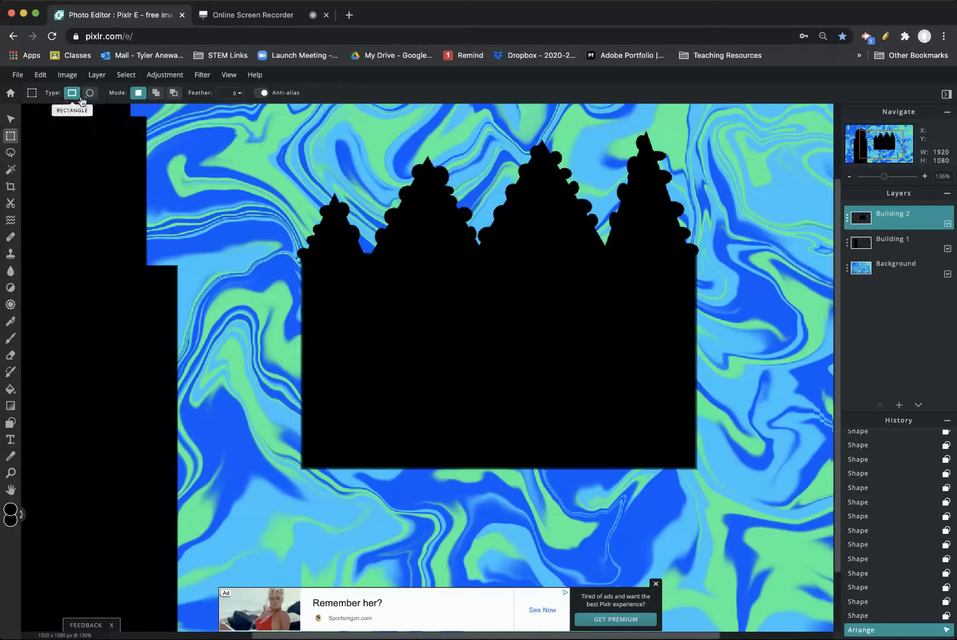
left_click_drag(326, 282, 380, 339)
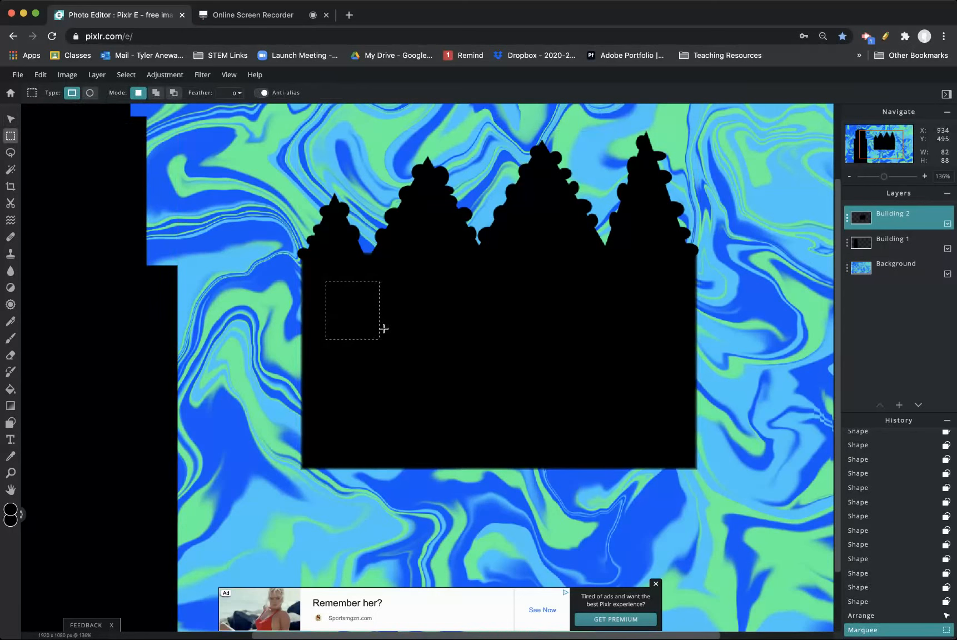
key("Delete")
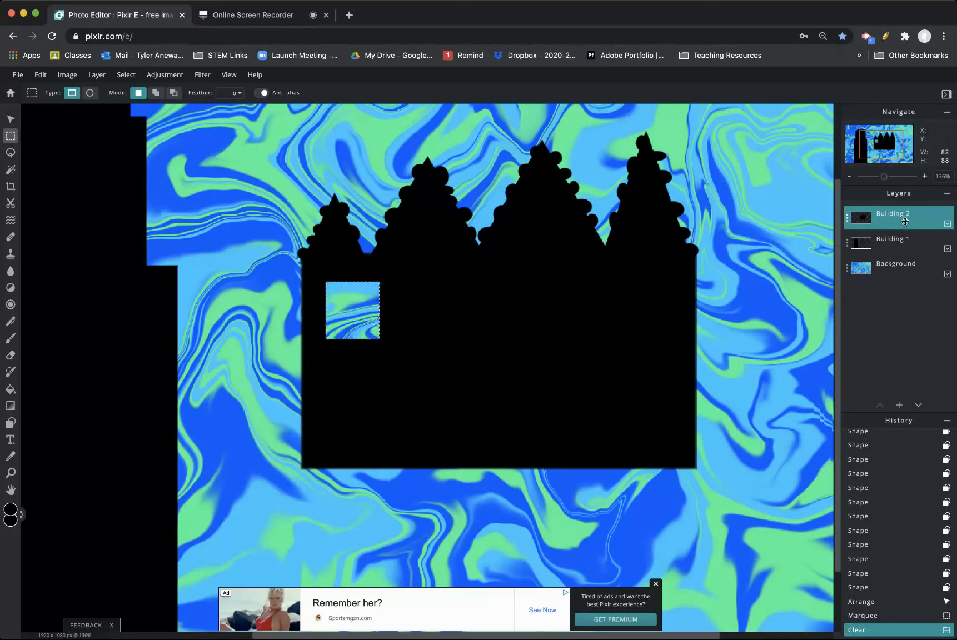
Clear the same window area from the Background layer, deselect it, and move the Building 2 silhouette to the right.
left_click(902, 269)
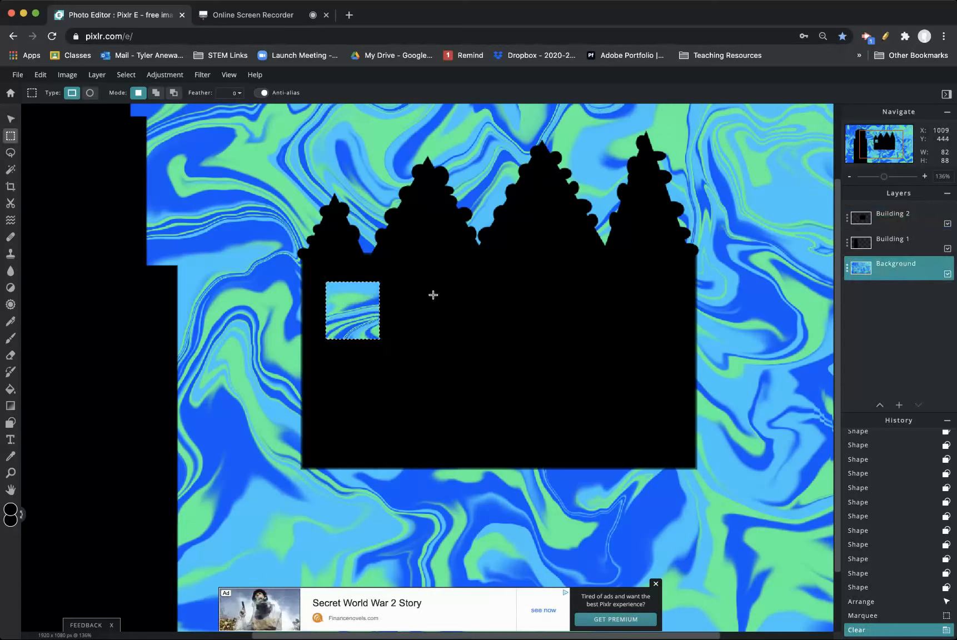
key("Delete")
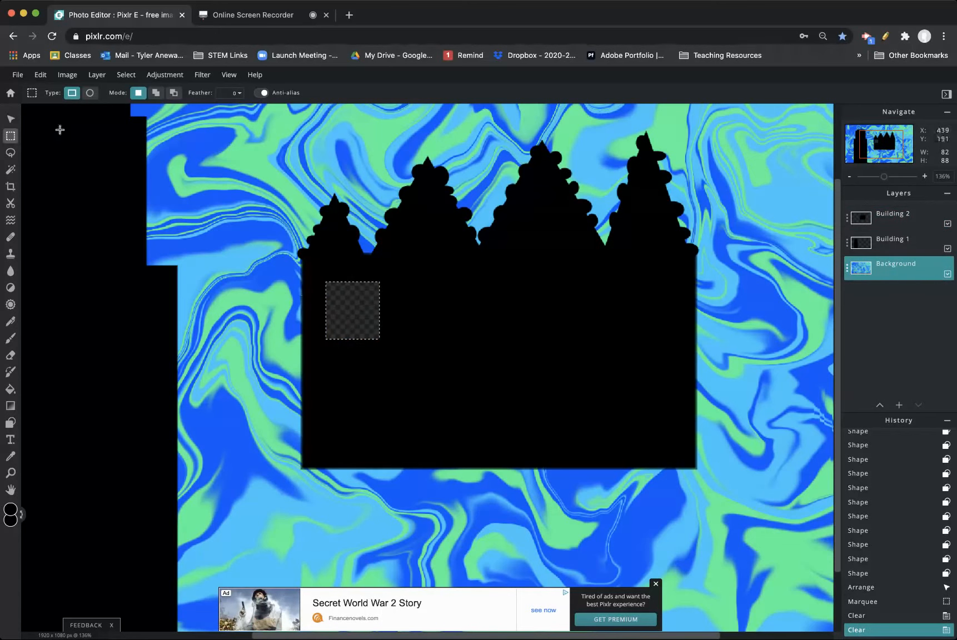
left_click(10, 119)
left_click_drag(487, 326, 639, 343)
key("super+d")
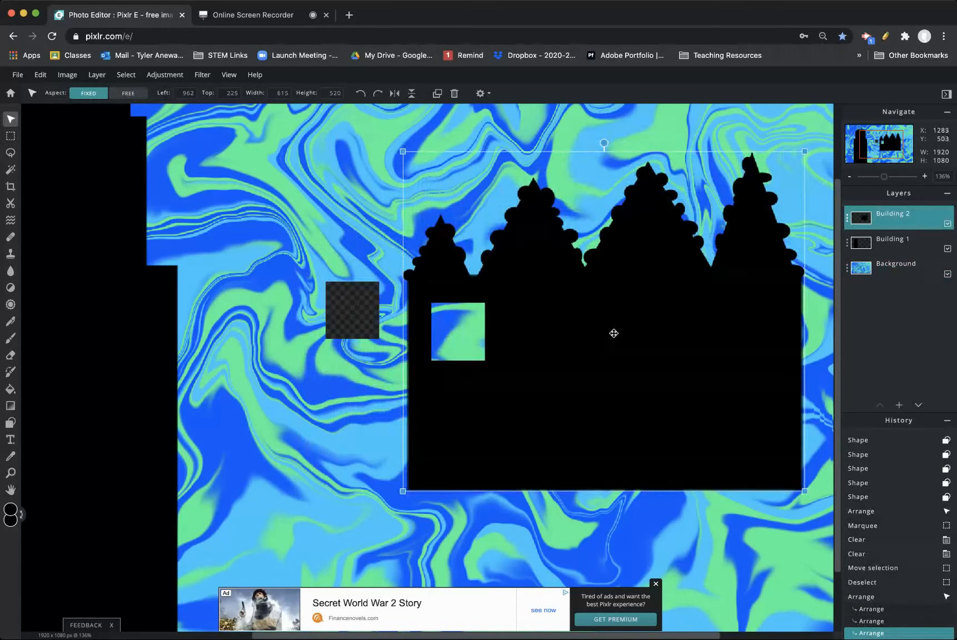
Undo the silhouette move, the deselection, the selection move and the clearing of the Background layer.
key("super+z")
key("super+z")
key("super+z")
key("super+z")
key("super+z")
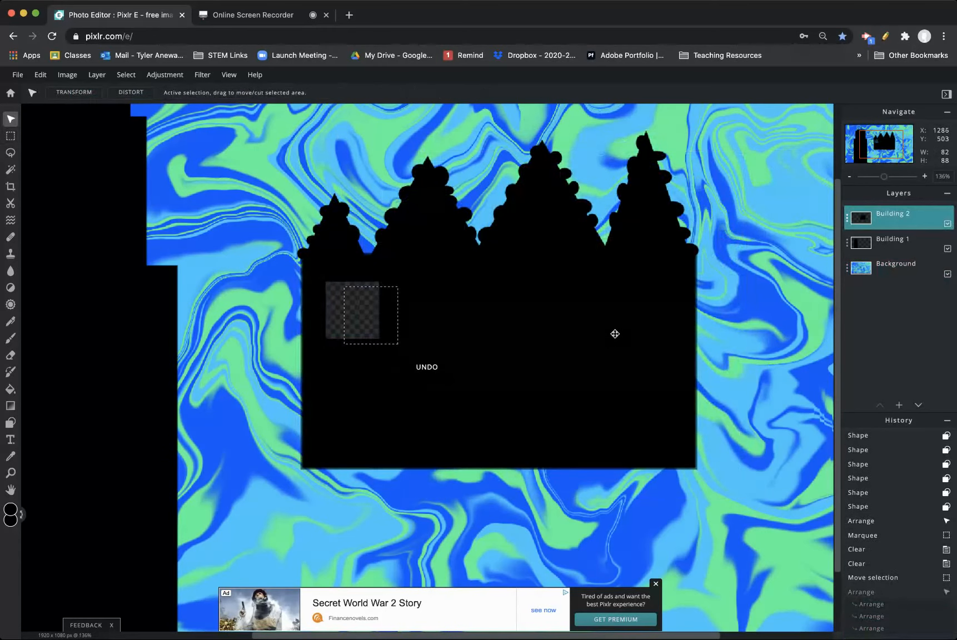
key("super+z")
Drop the window selection and move the Building 2 silhouette to 780 px from the left and 227 px from the top.
left_click_drag(598, 335, 672, 405)
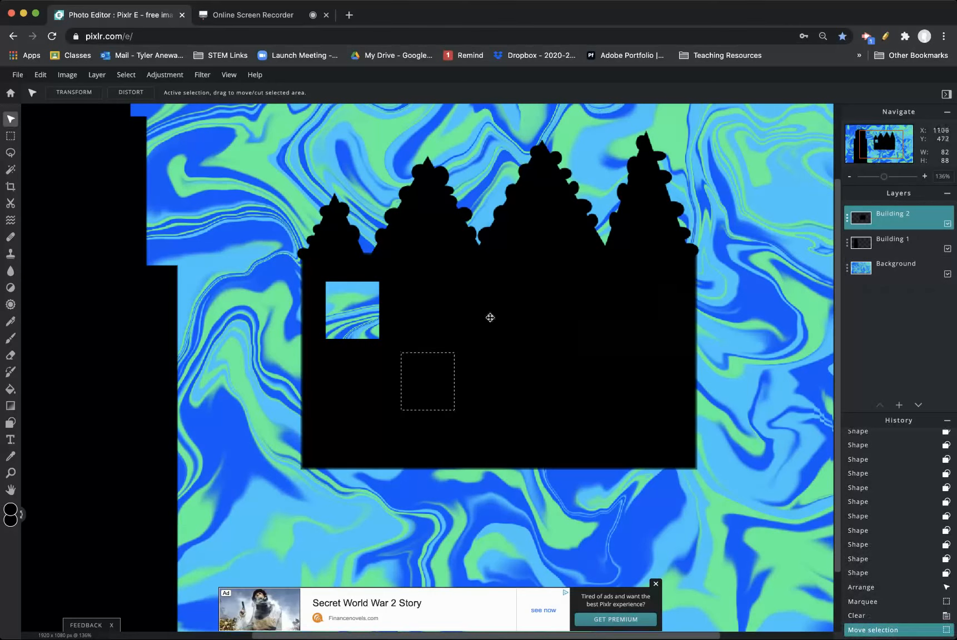
key("super+d")
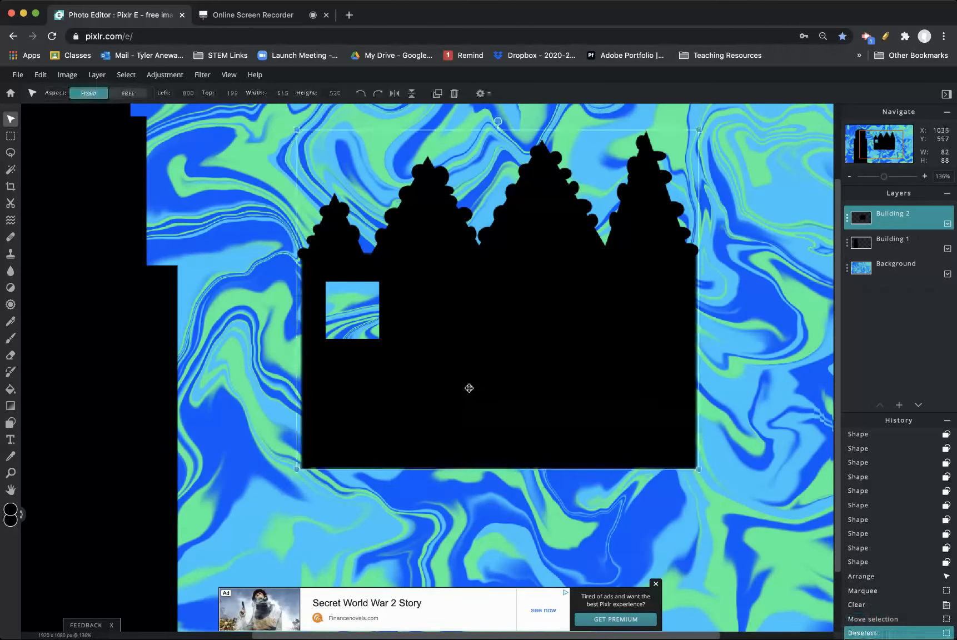
mouse_move(508, 330)
left_mouse_down()
mouse_move(687, 406)
mouse_move(510, 352)
mouse_move(521, 321)
left_mouse_up()
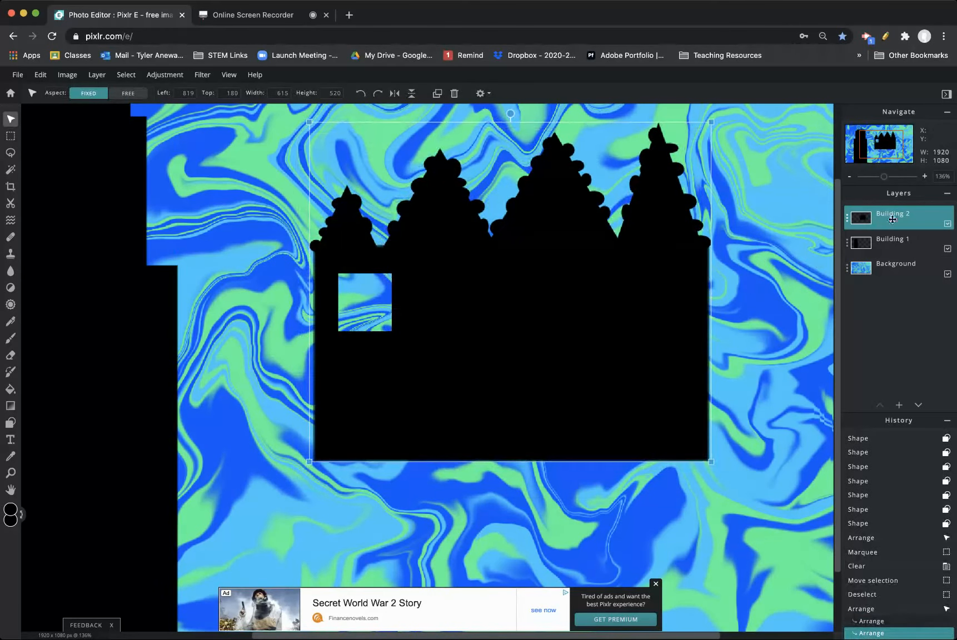
left_click_drag(585, 341, 537, 395)
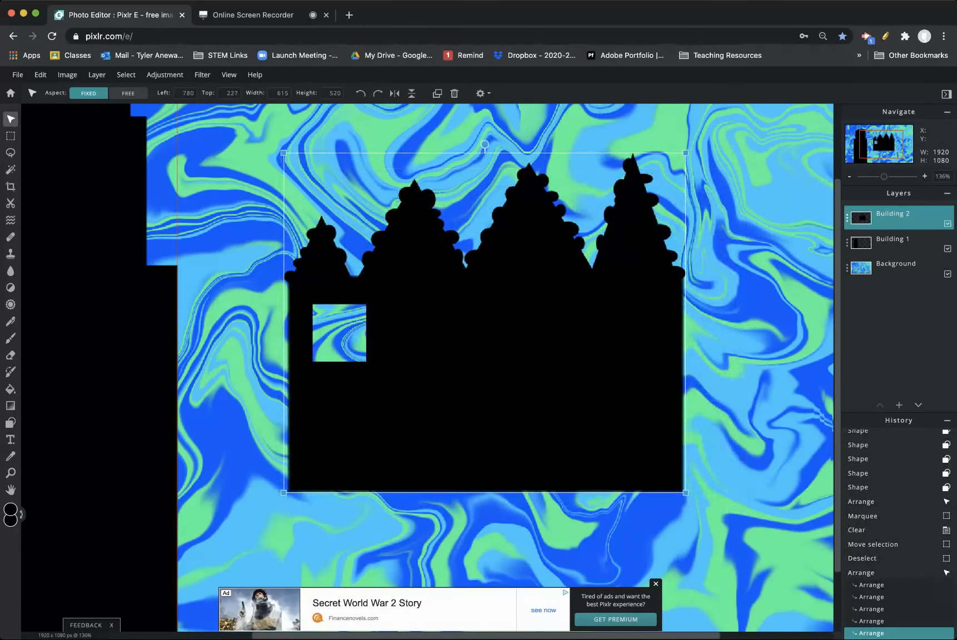
Select three rectangular window areas in a row beside the cut-out window, the first about 84 by 93 px, adding each to the selection.
left_click(10, 136)
left_click_drag(387, 303, 439, 364)
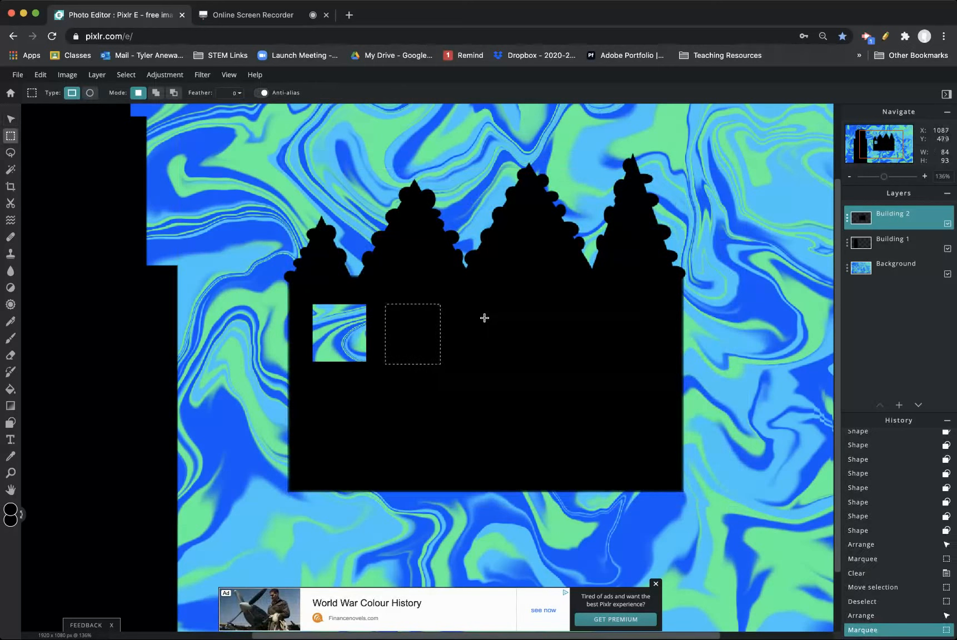
left_click(156, 93)
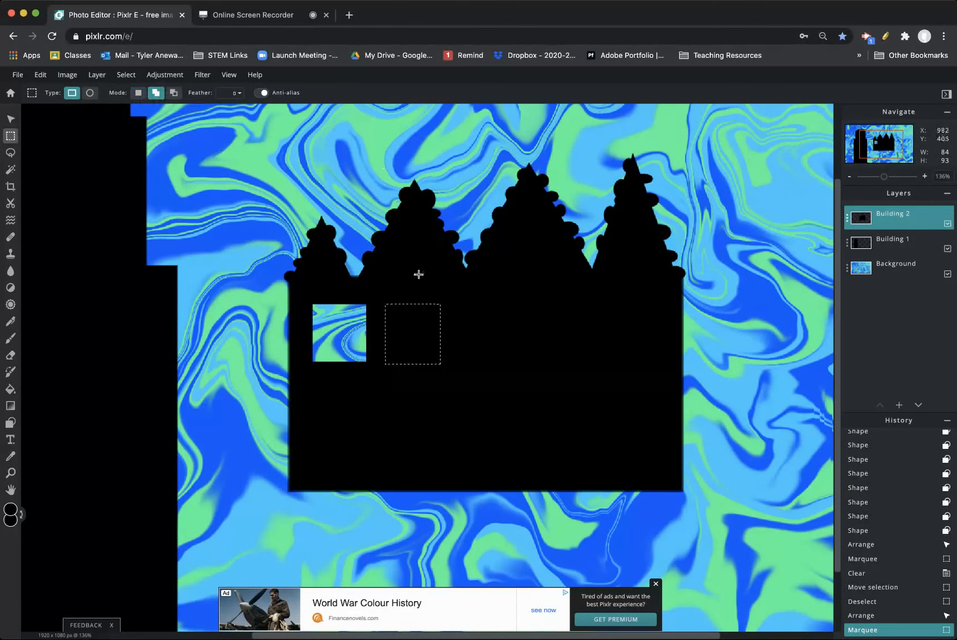
left_click_drag(456, 304, 511, 366)
left_click_drag(525, 304, 578, 368)
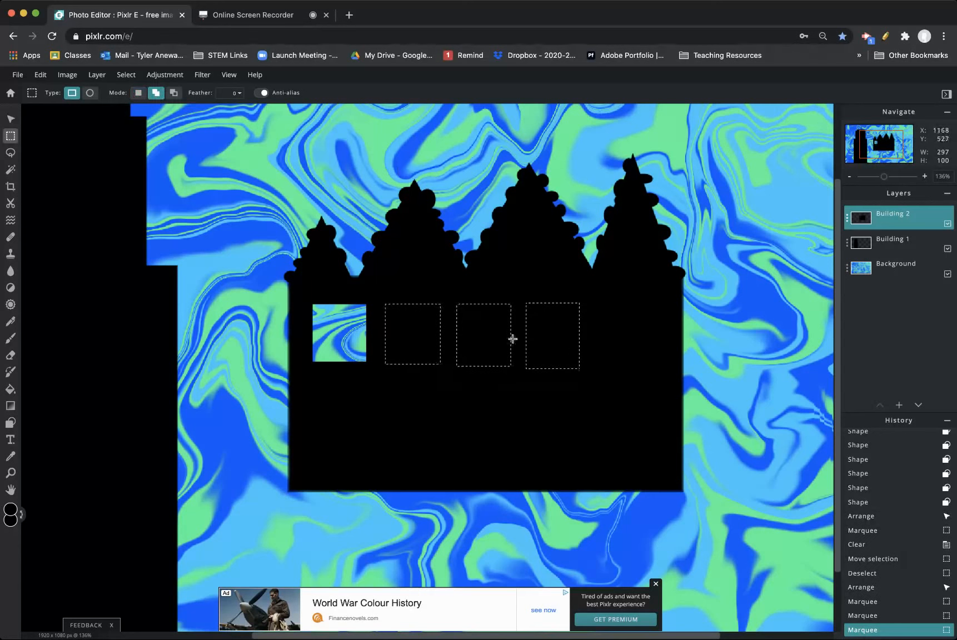
Add a fourth window rectangle at the end of the upper row and subtract it from the selection again.
left_click(136, 95)
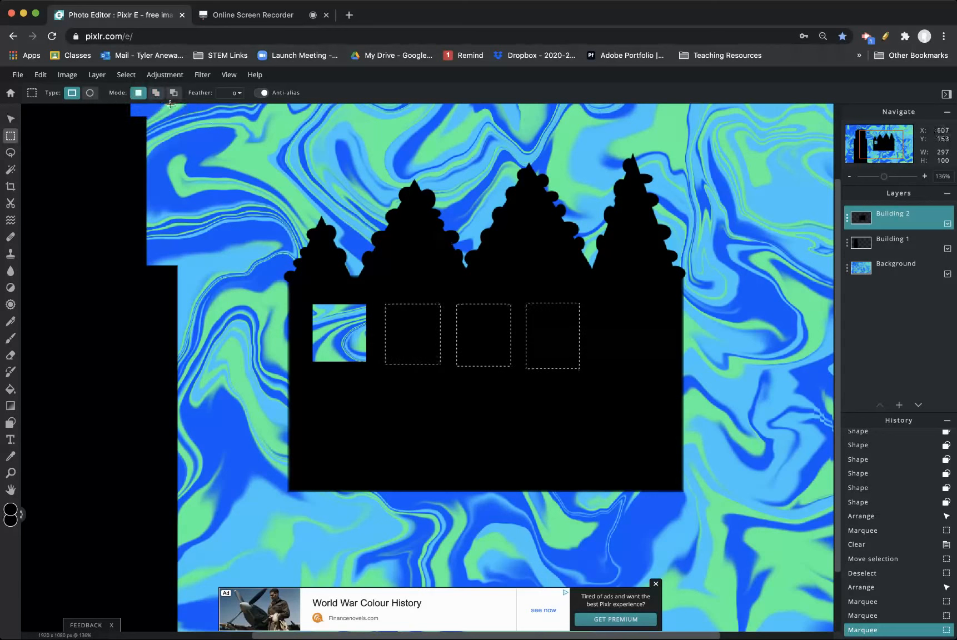
left_click(156, 99)
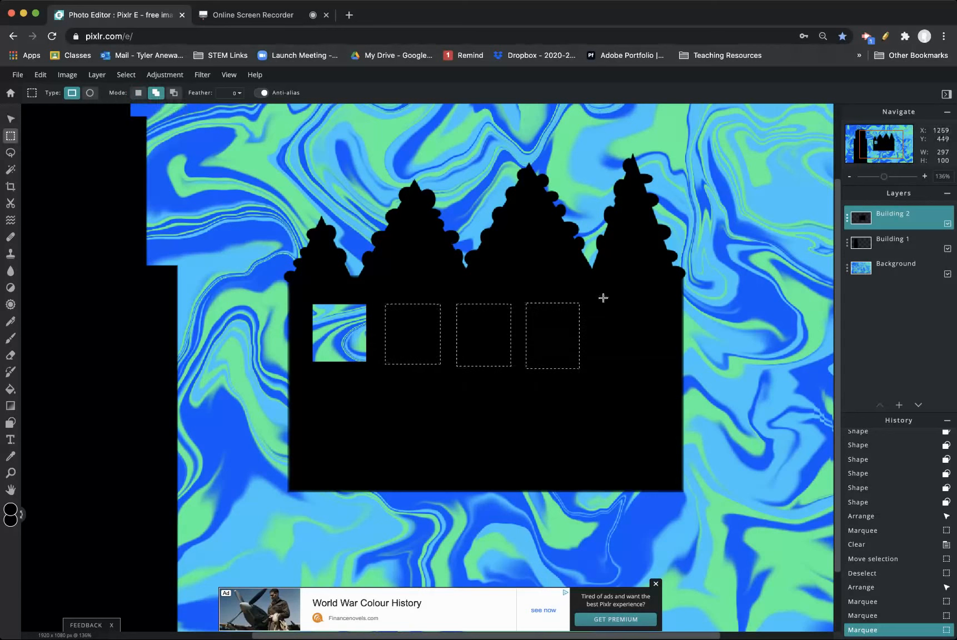
left_click_drag(593, 303, 658, 374)
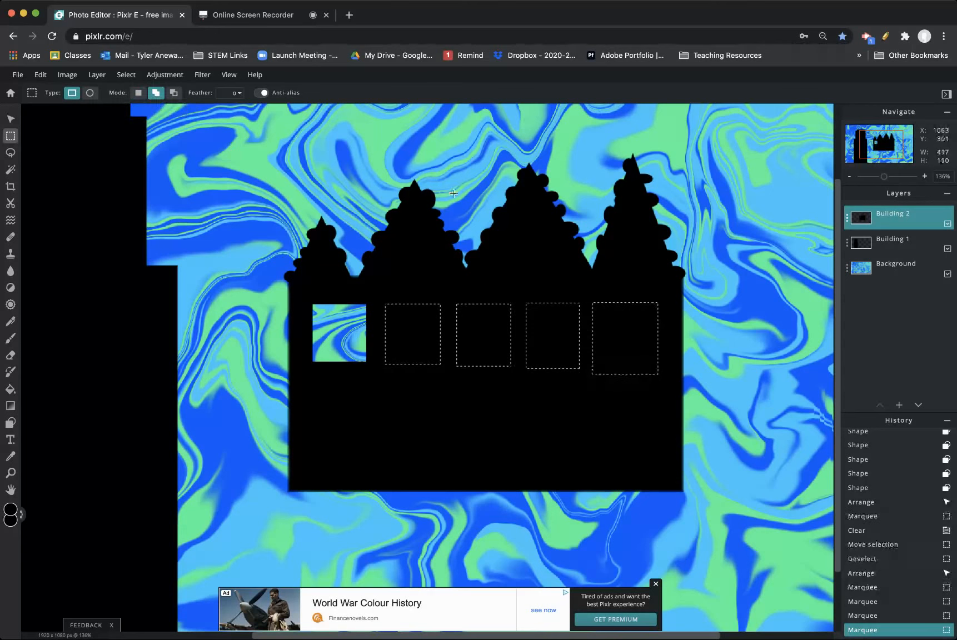
left_click(174, 94)
left_click_drag(586, 287, 674, 397)
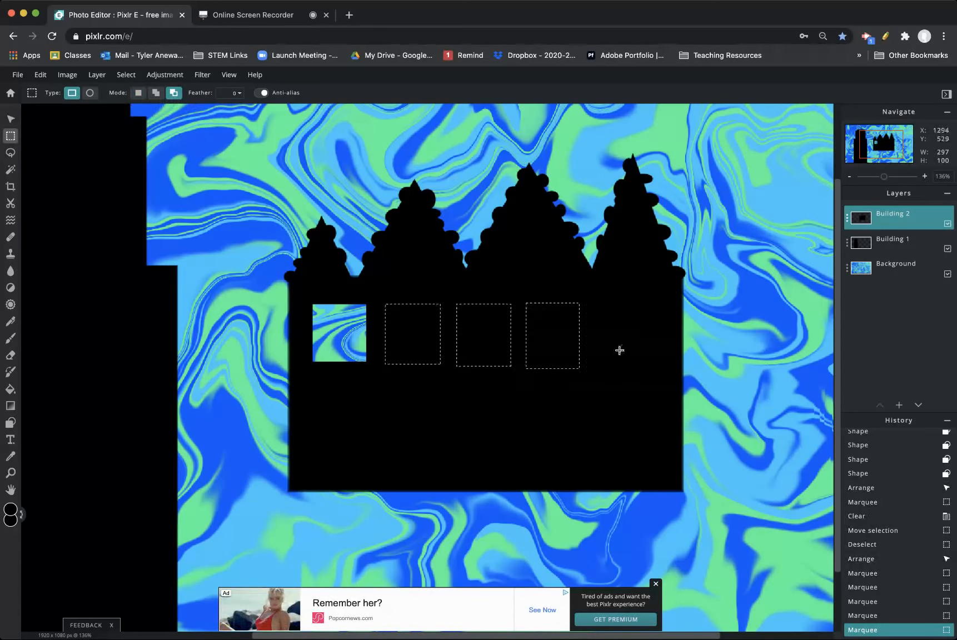
Subtract one horizontal and three vertical bars from the selected windows, clear the resulting panes from Building 2, and deselect.
left_click_drag(374, 329, 597, 334)
left_click_drag(542, 289, 546, 384)
key("super+z")
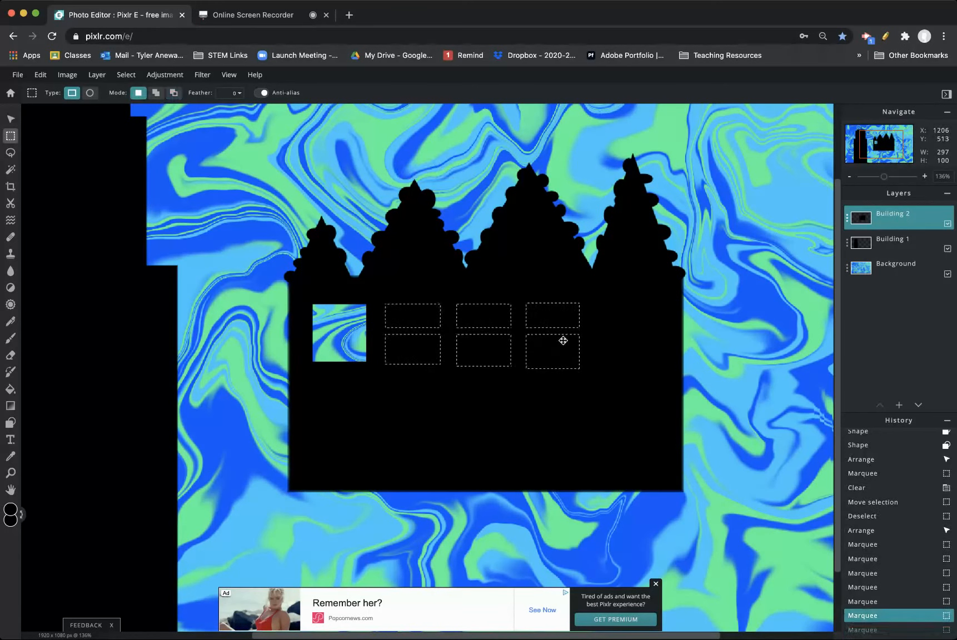
key("alt")
left_click_drag(546, 293, 554, 383)
left_click_drag(480, 293, 487, 382)
left_click_drag(402, 291, 410, 376)
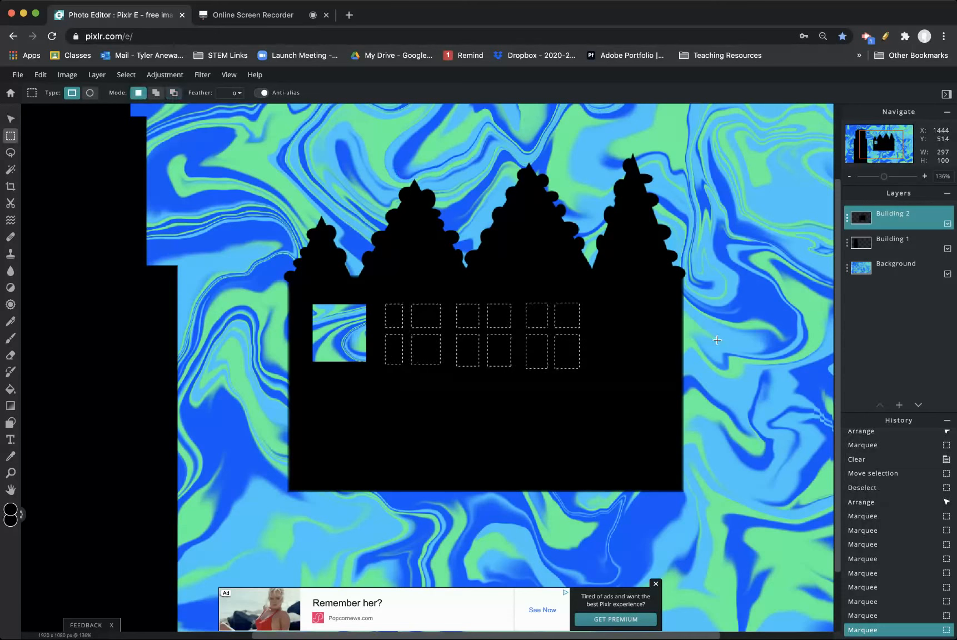
key("Delete")
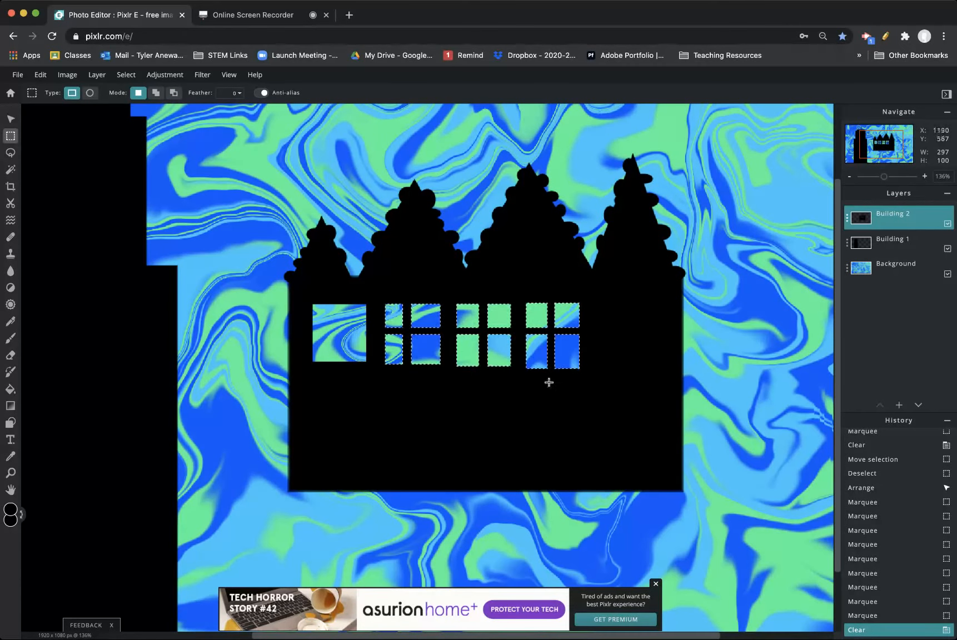
left_click(457, 367)
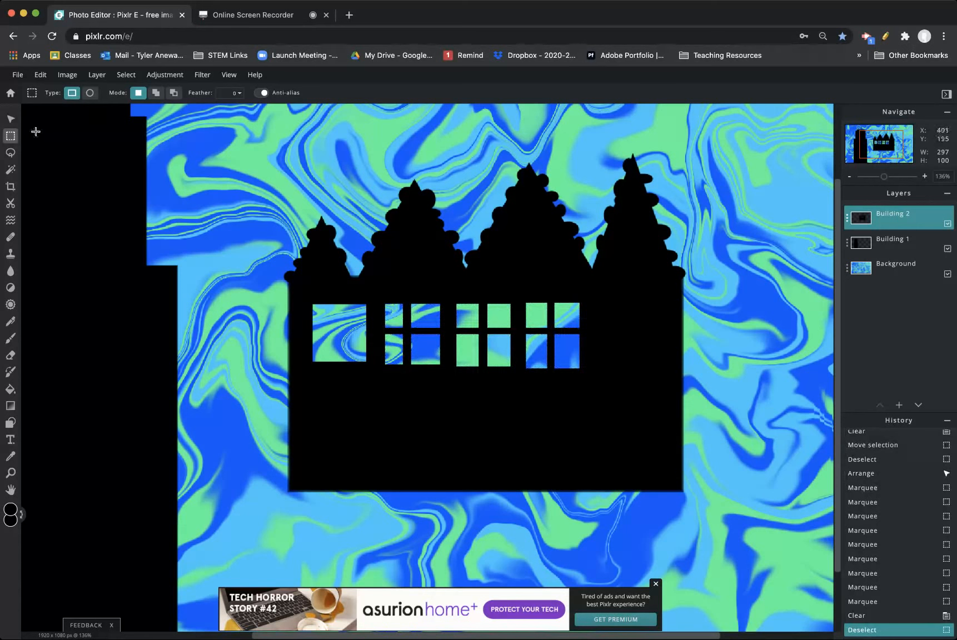
Select two rectangular window areas in a second row beneath the first two windows of Building 2.
left_click_drag(313, 393, 369, 468)
key("shift")
left_click_drag(383, 392, 445, 468)
left_click_drag(465, 391, 528, 471)
scroll(551, 421, "down", 2)
key("super+z")
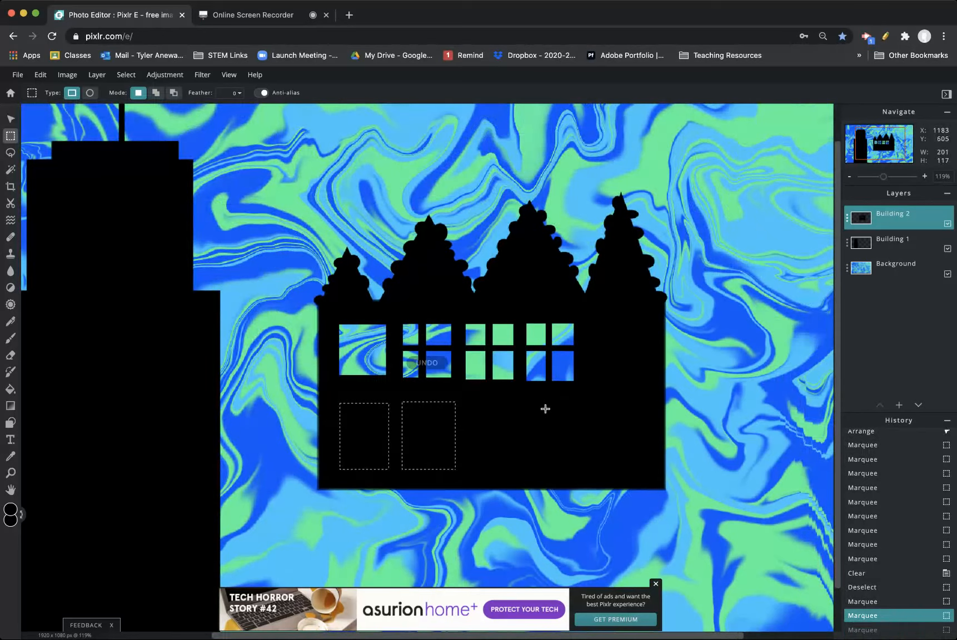
left_click_drag(468, 404, 517, 466)
scroll(517, 466, "down", 2)
key("super+z")
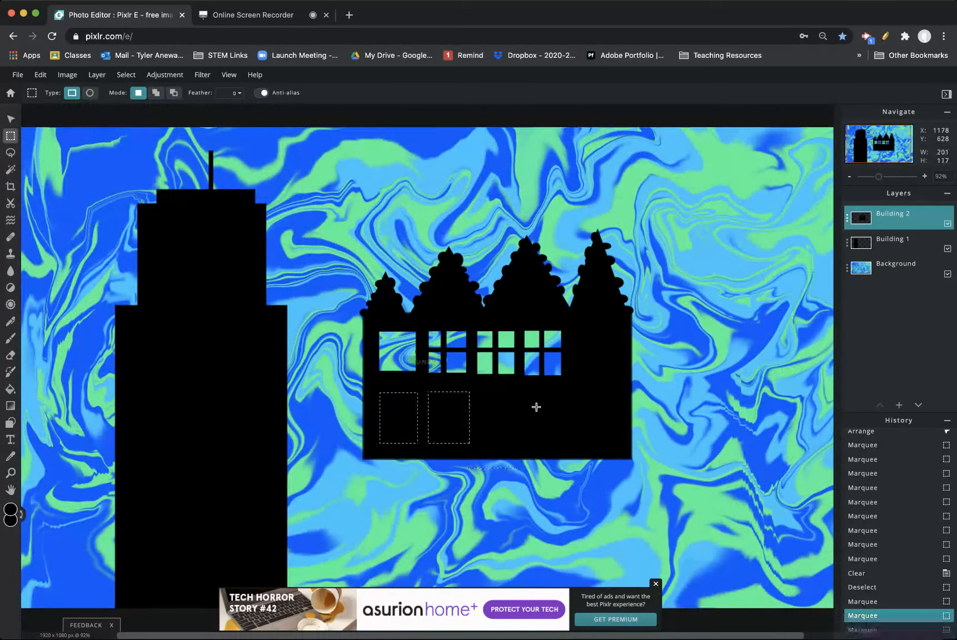
scroll(518, 406, "up", 4)
left_click_drag(435, 372, 538, 504)
scroll(537, 503, "down", 1)
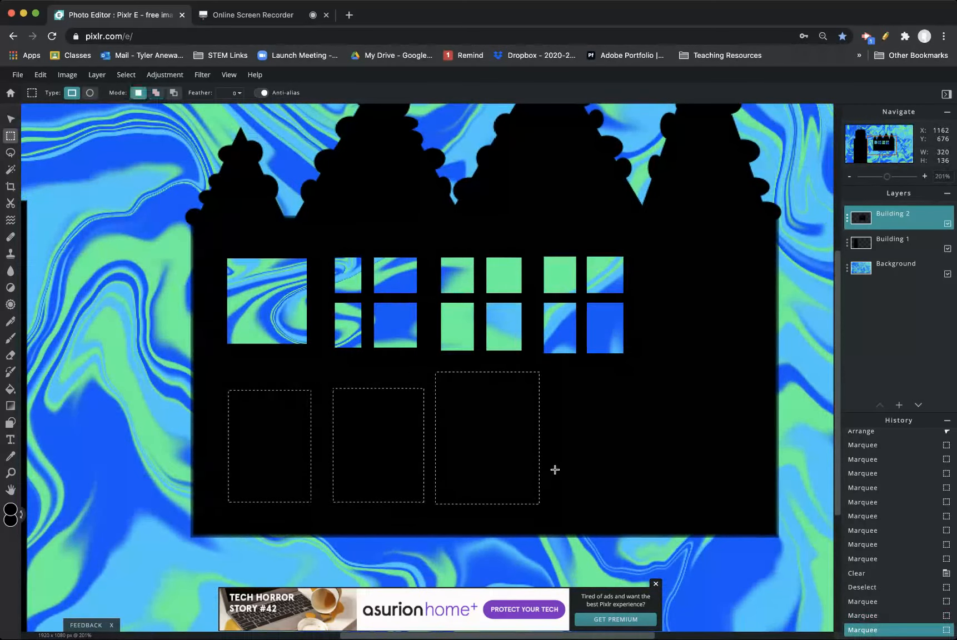
key("super+z")
left_click_drag(442, 388, 525, 503)
scroll(525, 503, "down", 1)
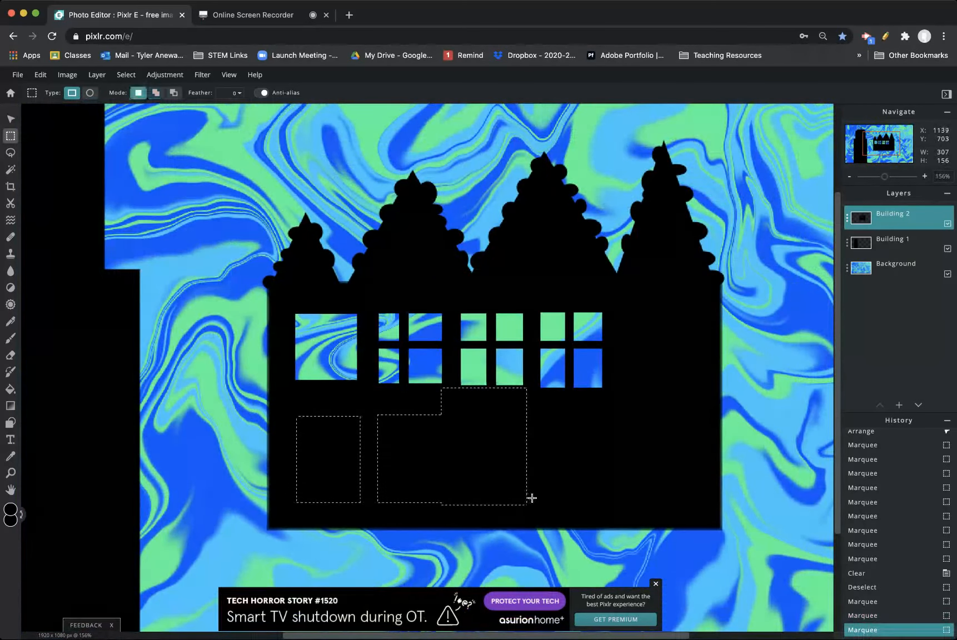
key("super+z")
Add two more lower-row window rectangles and one tall narrow rectangle beneath the fourth spire to the selection.
left_click_drag(473, 415, 541, 504)
left_click_drag(561, 416, 626, 504)
scroll(626, 503, "down", 1)
left_click_drag(648, 330, 691, 507)
scroll(690, 508, "down", 3)
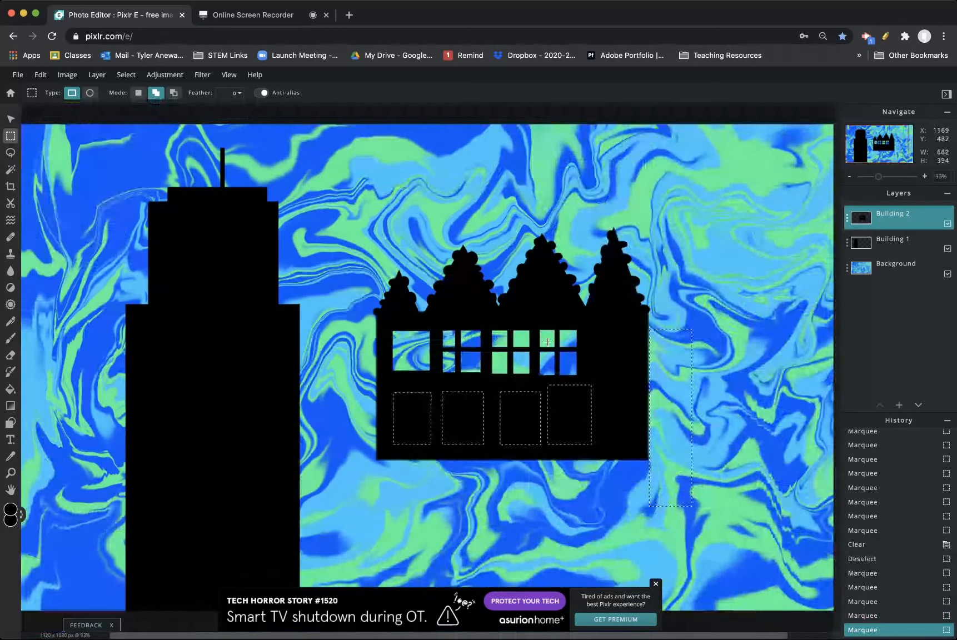
key("super+z")
left_click_drag(603, 326, 631, 445)
Divide the four selected lower-row windows into four panes each by subtracting one horizontal bar and four vertical bars.
left_click_drag(880, 178, 885, 178)
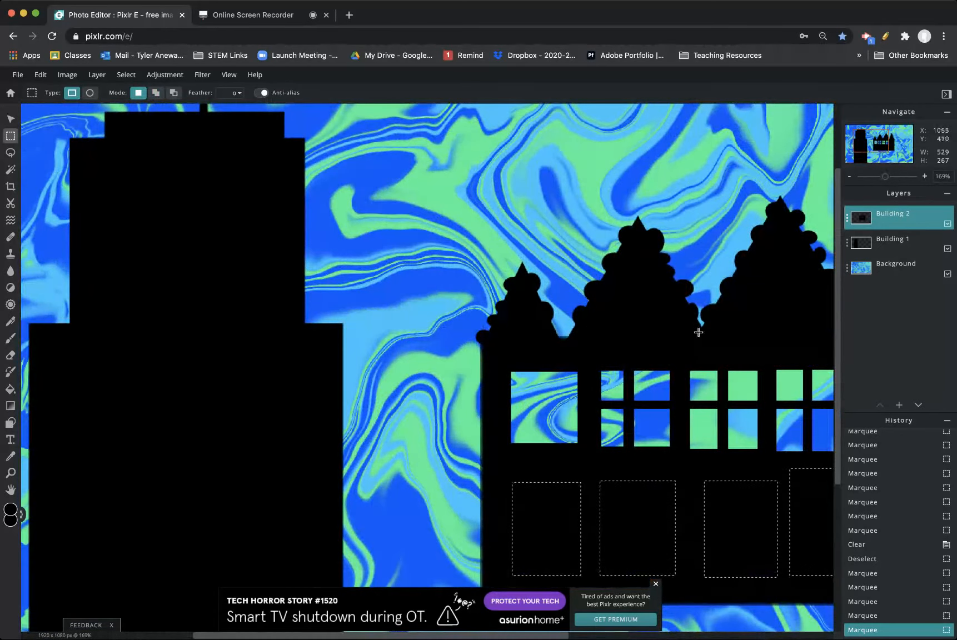
scroll(717, 392, "down", 5)
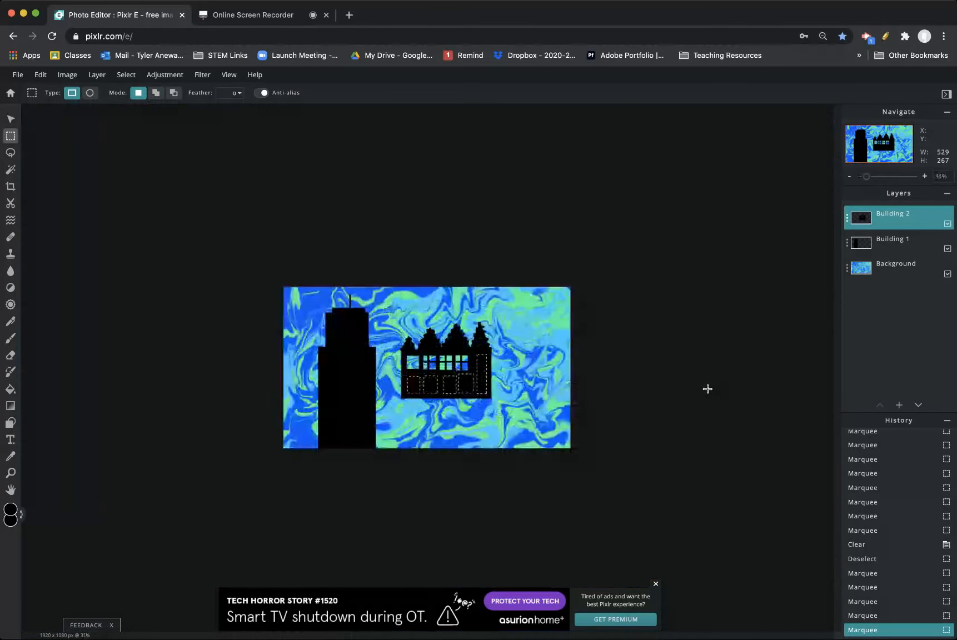
scroll(708, 390, "up", 4)
left_click_drag(877, 178, 887, 151)
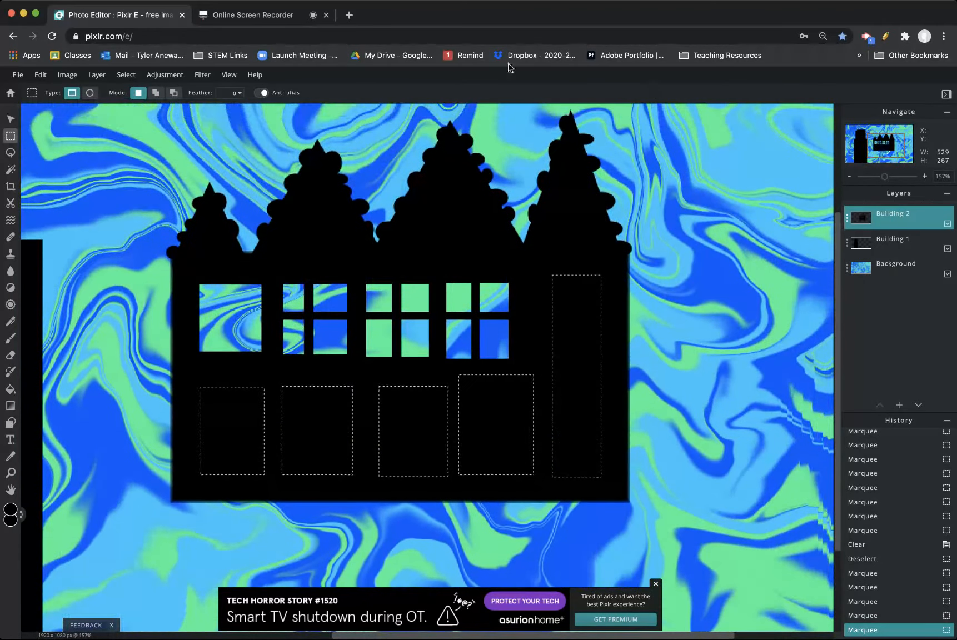
left_click(174, 93)
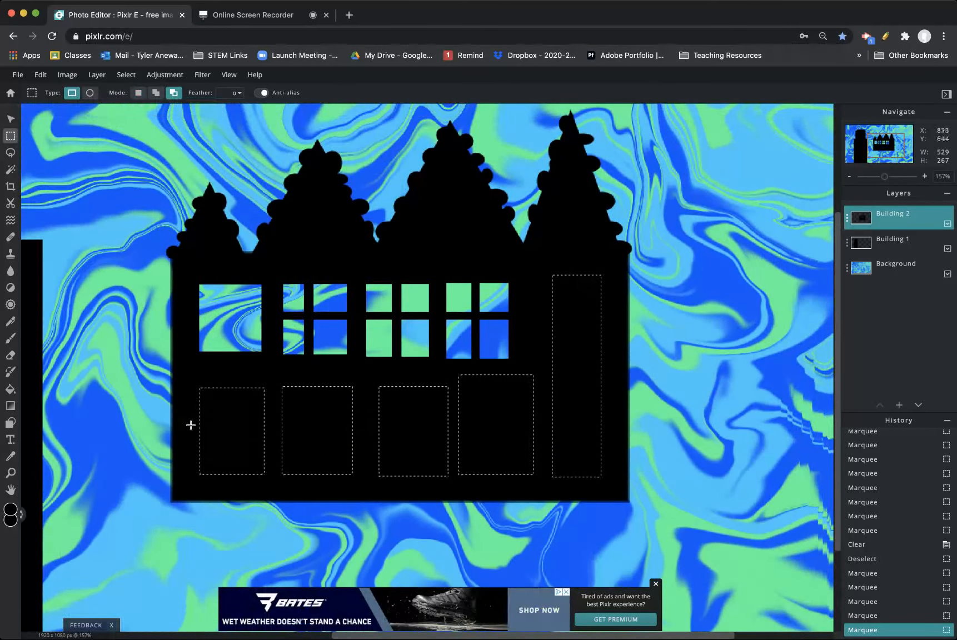
left_click_drag(190, 422, 541, 430)
left_click_drag(408, 382, 415, 484)
left_click_drag(495, 367, 505, 484)
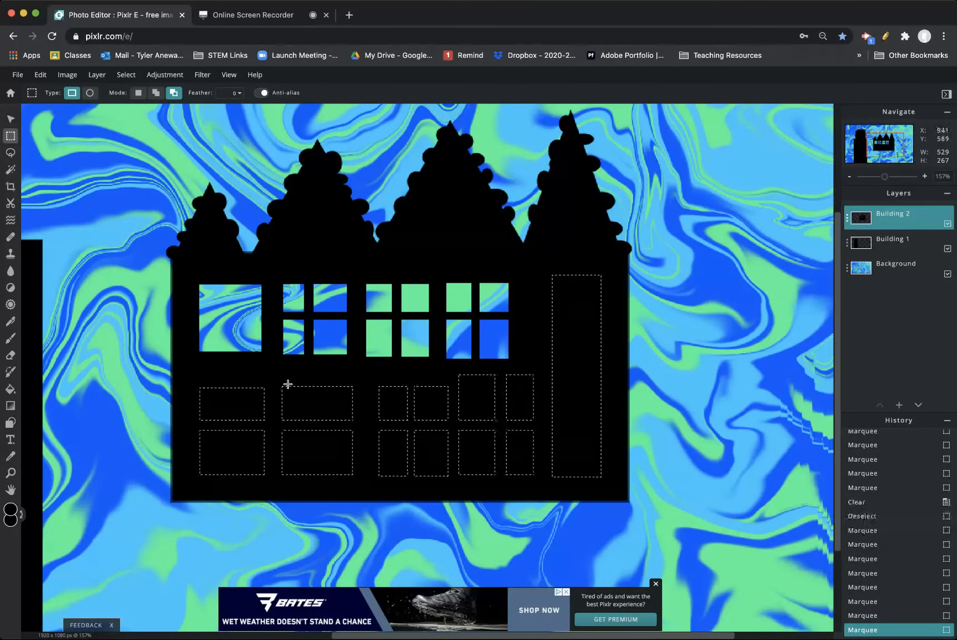
left_click_drag(313, 381, 317, 486)
left_click_drag(225, 381, 232, 480)
Divide the tall selected rectangle into five stacked panes by subtracting four thin horizontal bars.
left_click_drag(543, 295, 608, 299)
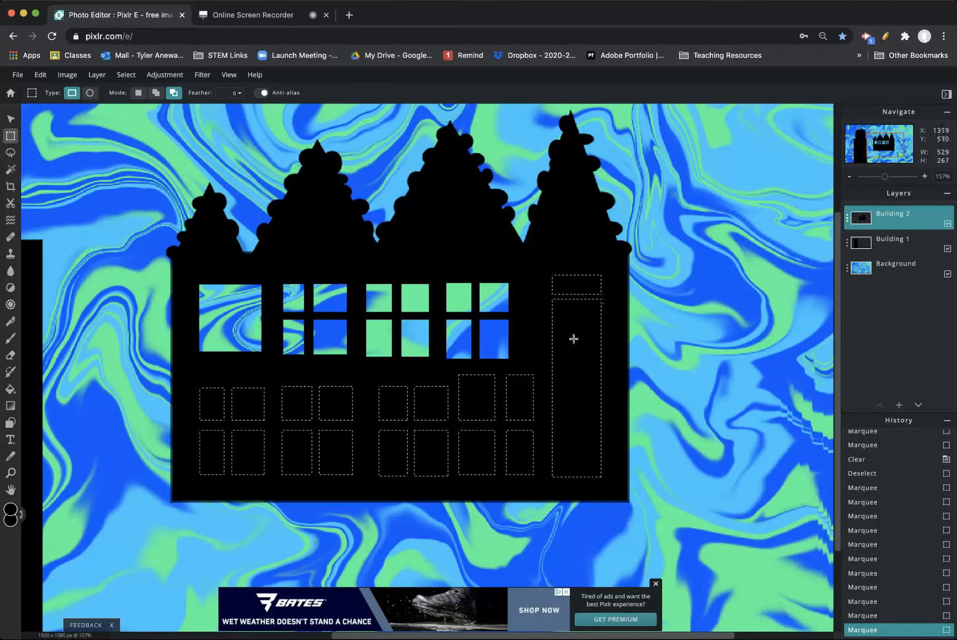
left_click_drag(543, 340, 613, 347)
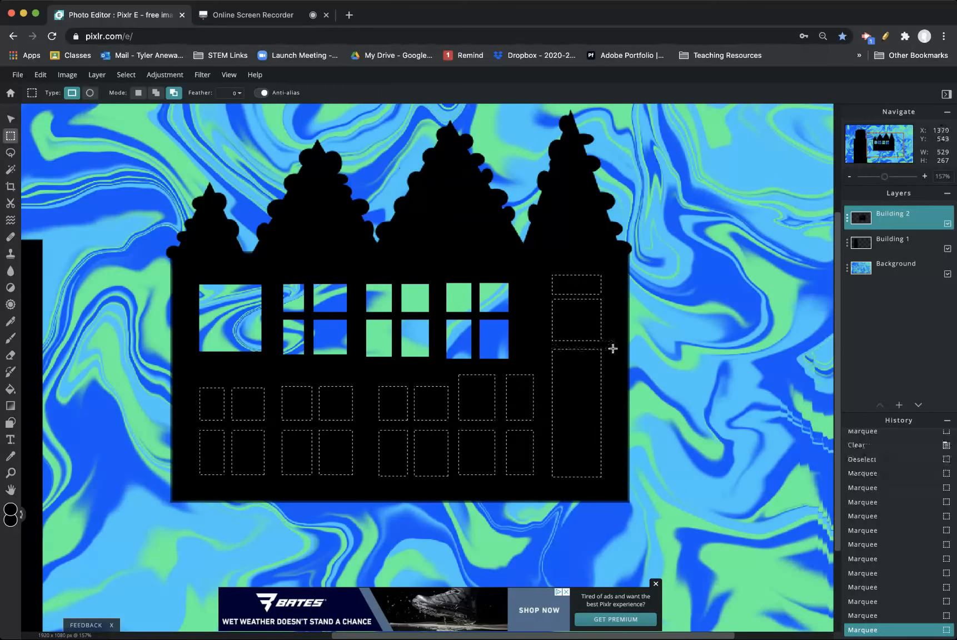
left_click_drag(547, 384, 601, 393)
left_click_drag(608, 390, 608, 388)
left_click_drag(549, 428, 609, 432)
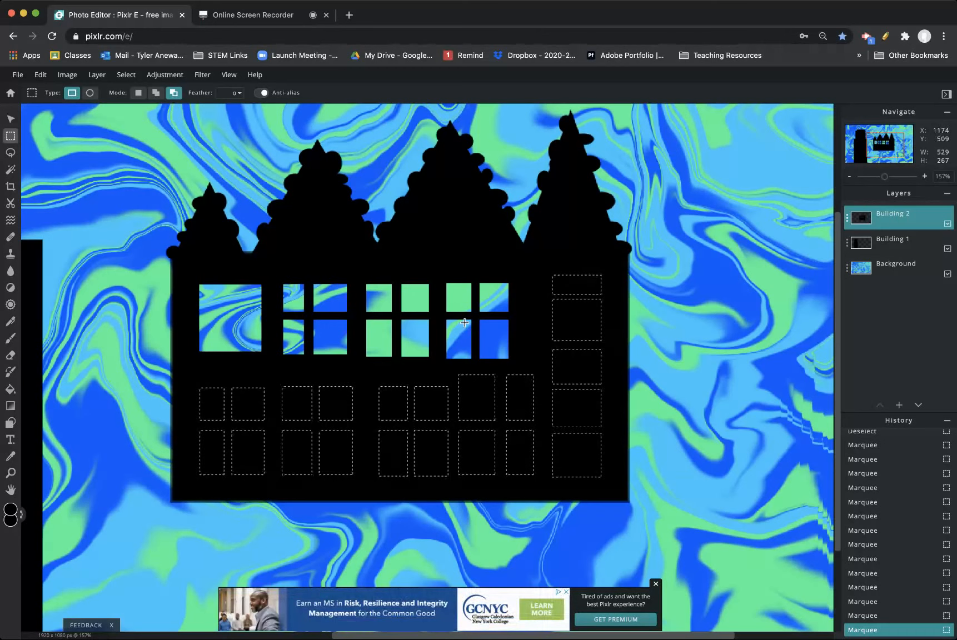
Clear the selected lower-row and tall window panes from Building 2, and remove the selection.
key("Delete")
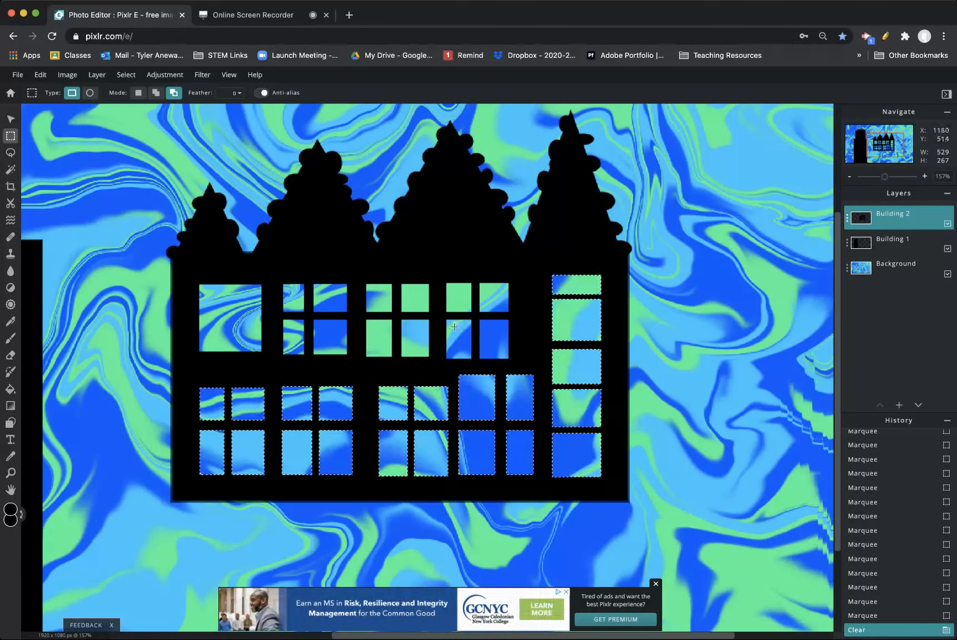
key("super+d")
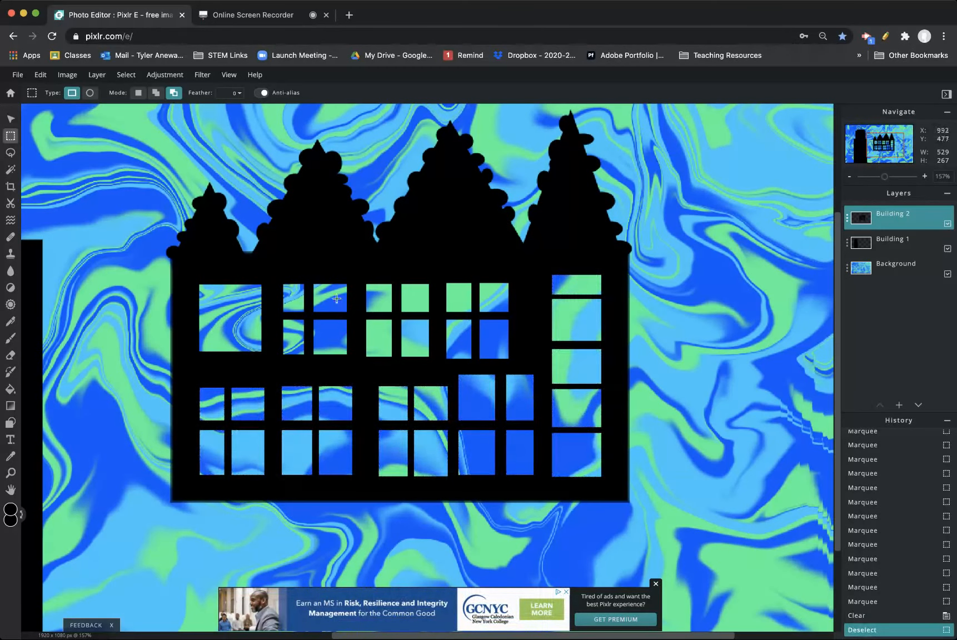
Cut one round window out of each of Building 2's four spires using added elliptical selections, and deselect.
left_click(89, 92)
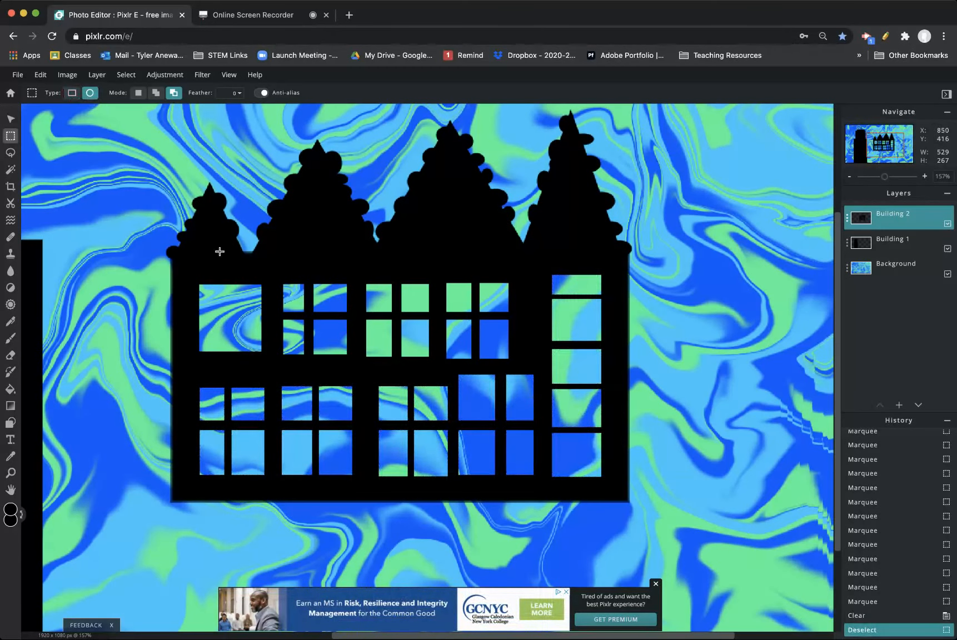
left_click_drag(205, 230, 216, 244)
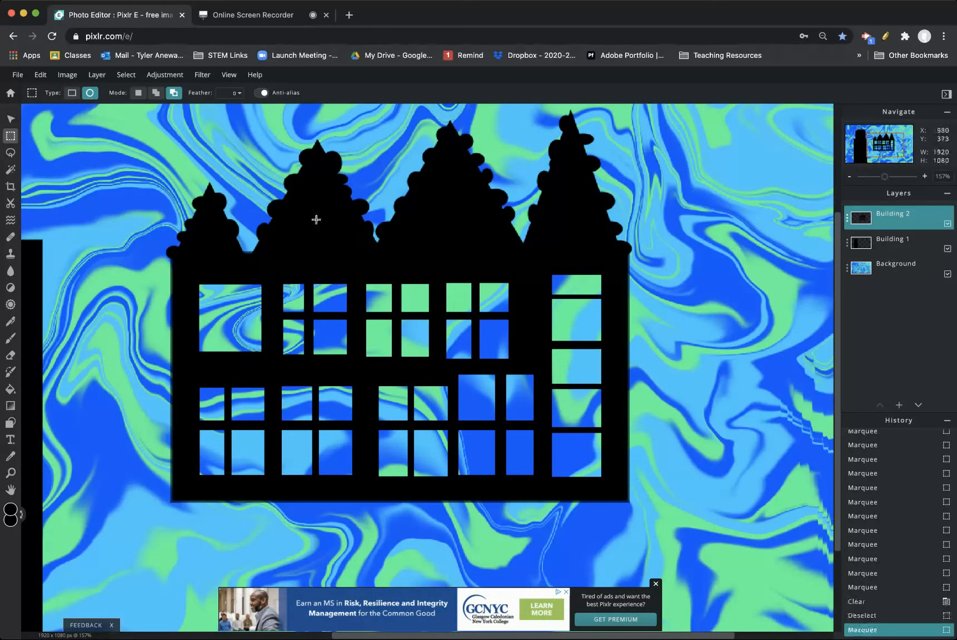
left_click(137, 93)
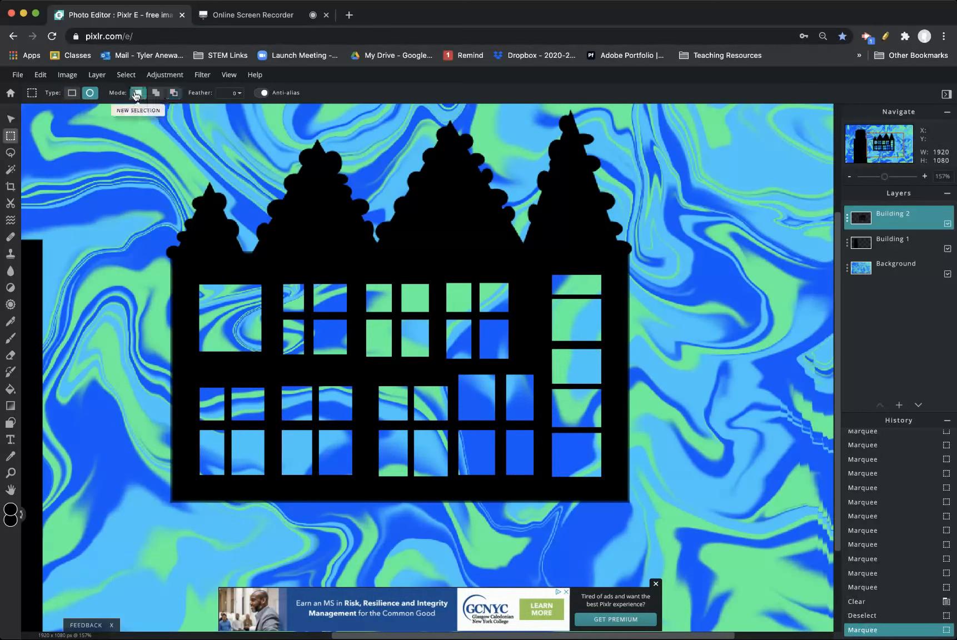
left_click(174, 93)
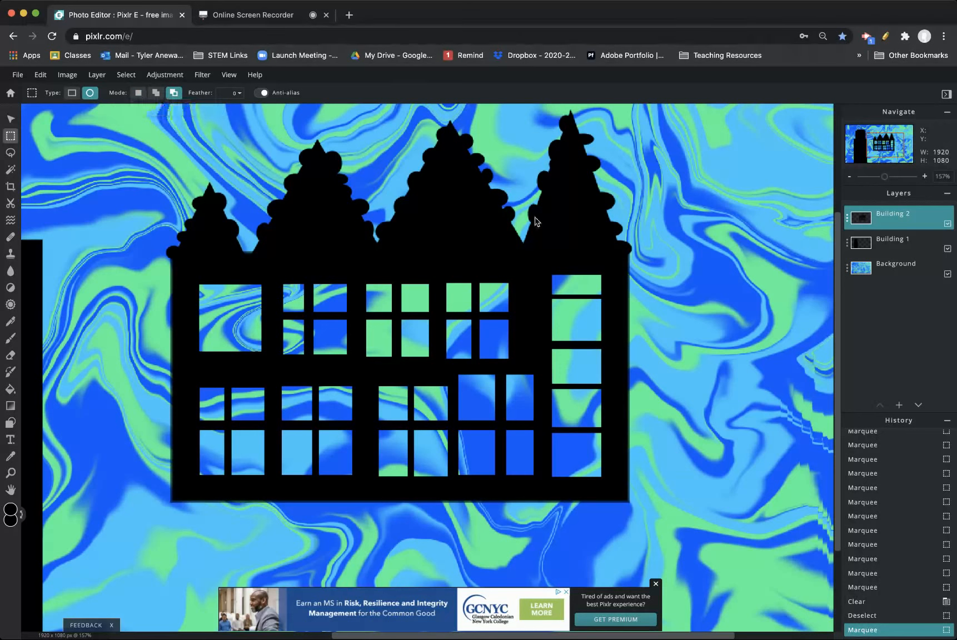
left_click(137, 93)
left_click_drag(203, 230, 222, 253)
key("shift")
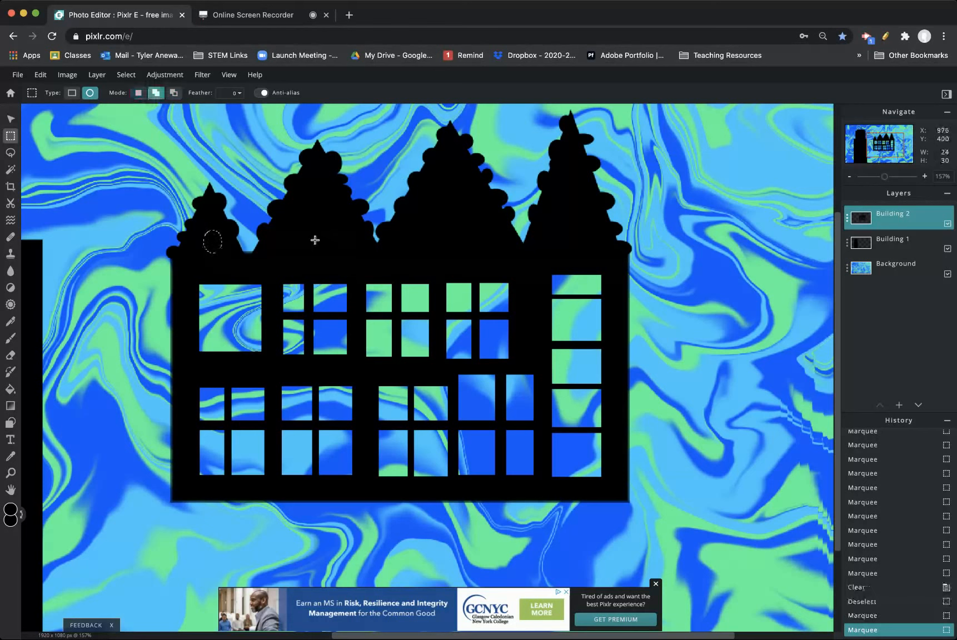
left_click_drag(300, 214, 333, 245)
left_click_drag(442, 207, 469, 236)
left_click_drag(560, 206, 587, 237)
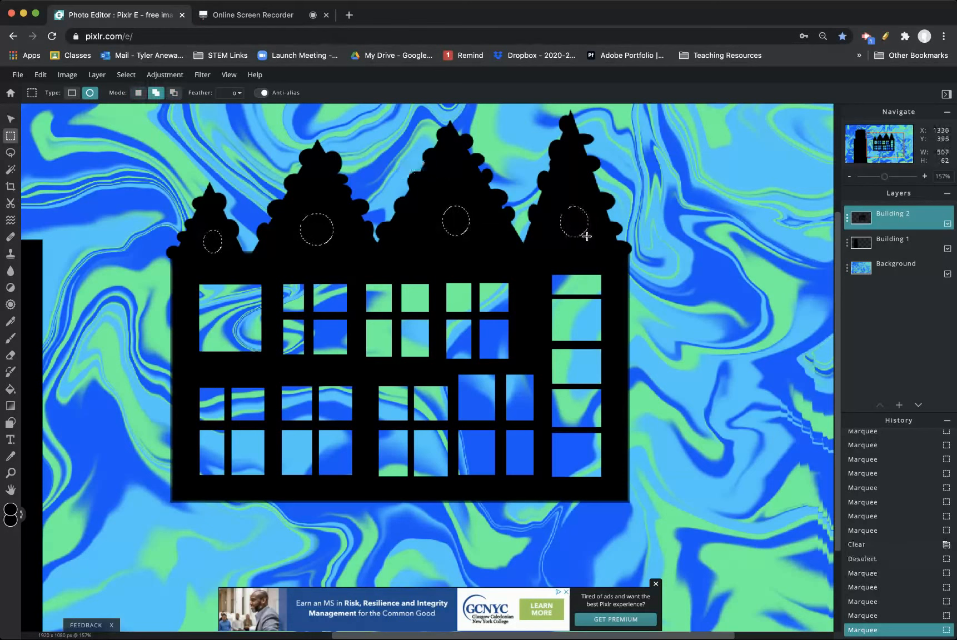
key("Delete")
key("ctrl+d")
Move Building 2 to the lower-right corner of the image and shift Building 1 to left 218, top 43.
left_click(10, 118)
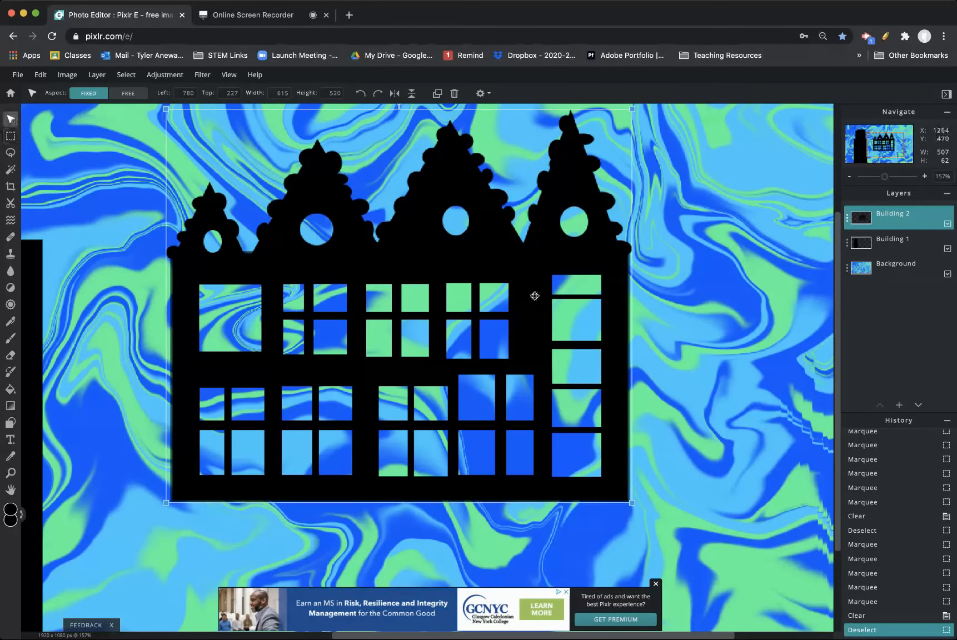
left_click_drag(278, 226, 386, 247)
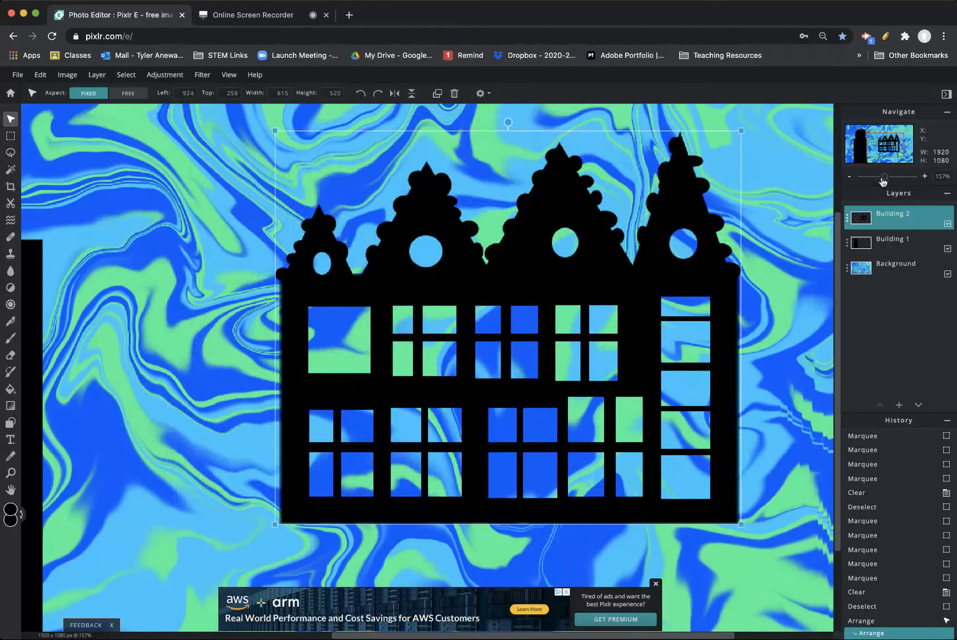
left_click_drag(885, 178, 876, 177)
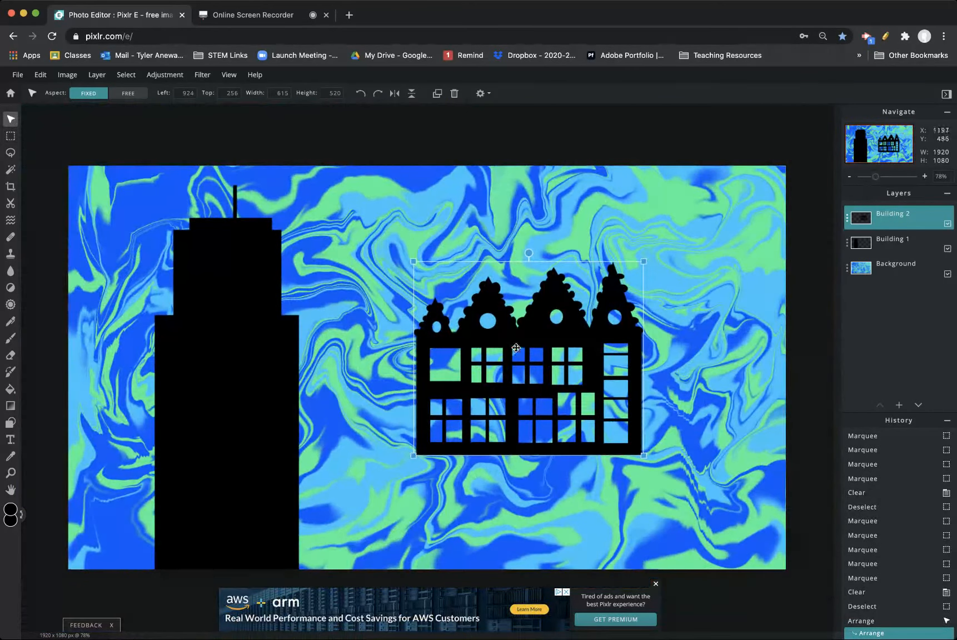
left_click_drag(519, 335, 610, 428)
left_click(911, 246)
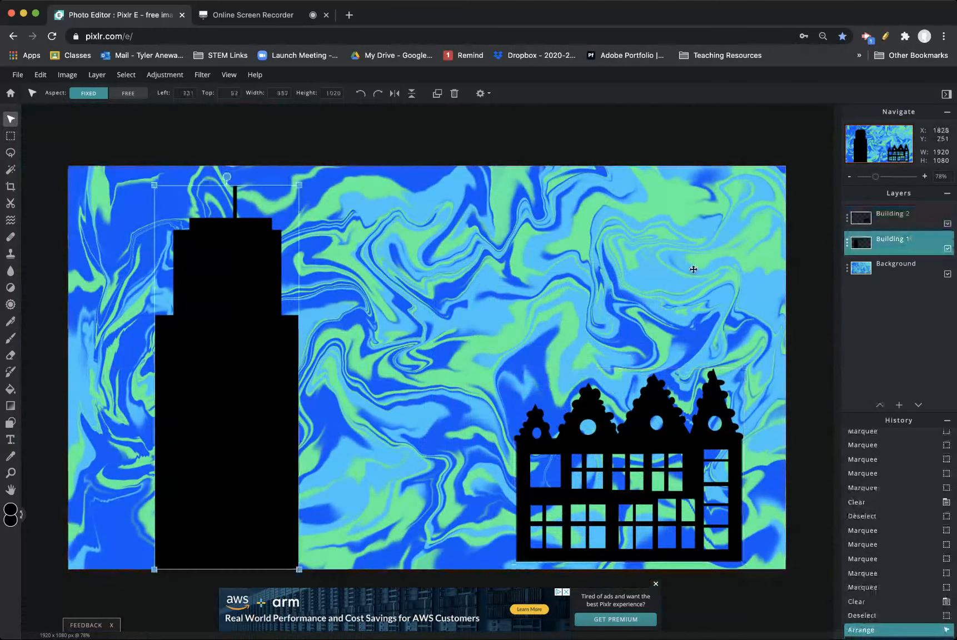
left_click_drag(213, 359, 239, 370)
Cut five tall, narrow rectangular windows side by side out of Building 1's upper tier using added rectangular selections.
left_click_drag(875, 176, 883, 178)
left_click_drag(882, 157, 863, 150)
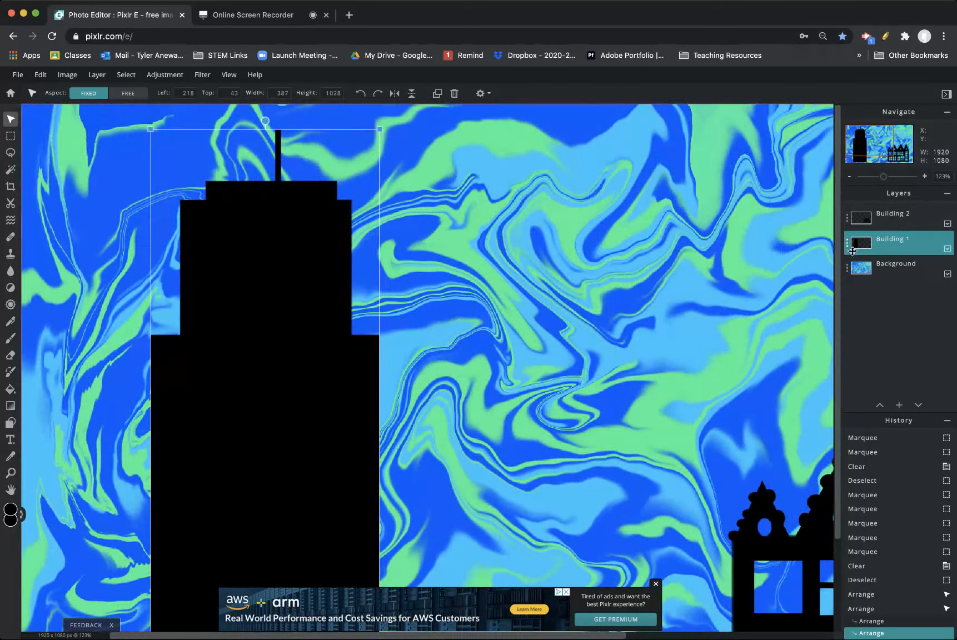
left_click(10, 138)
left_click_drag(201, 217, 215, 277)
left_click(215, 277)
left_click(71, 93)
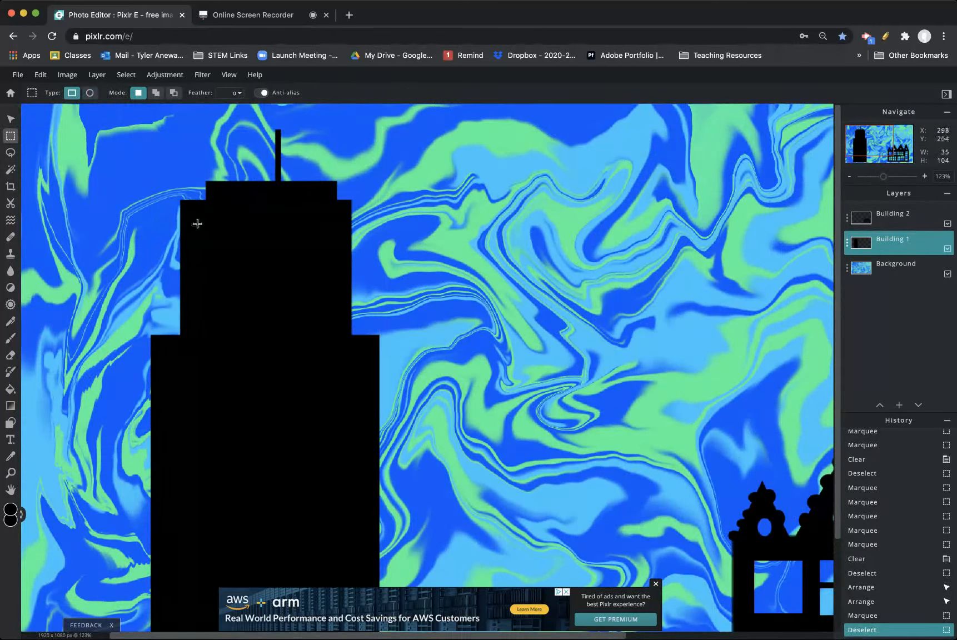
left_click_drag(192, 217, 209, 327)
key("shift")
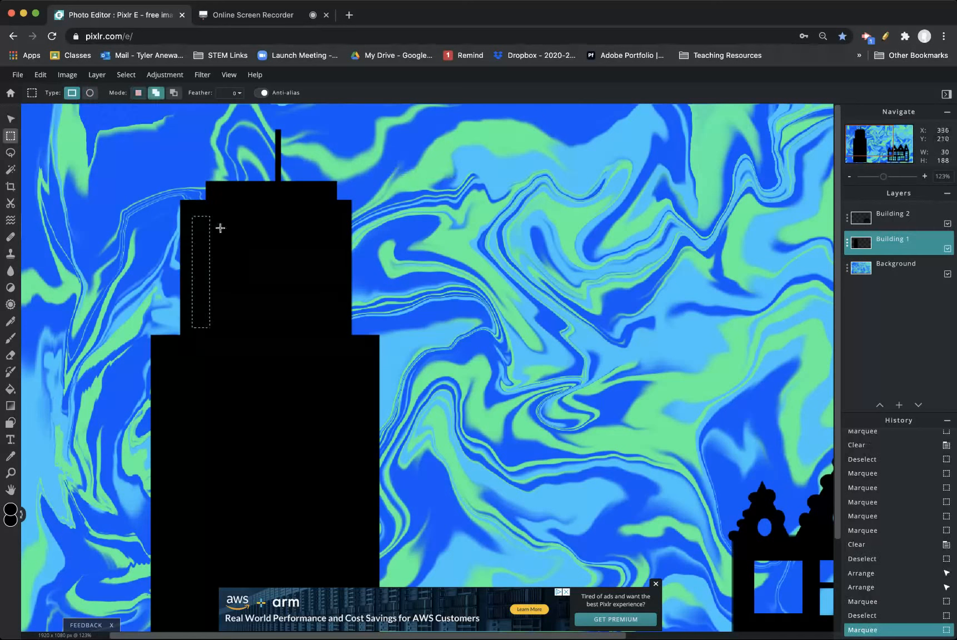
left_click_drag(220, 216, 239, 330)
left_click_drag(250, 215, 271, 332)
left_click_drag(284, 214, 303, 330)
left_click_drag(315, 211, 334, 330)
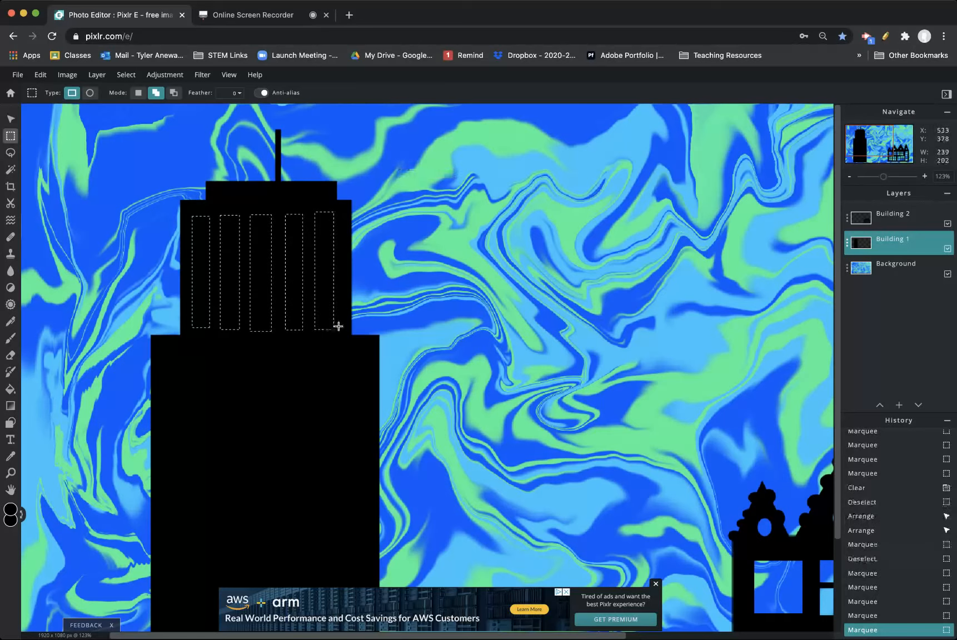
key("Delete")
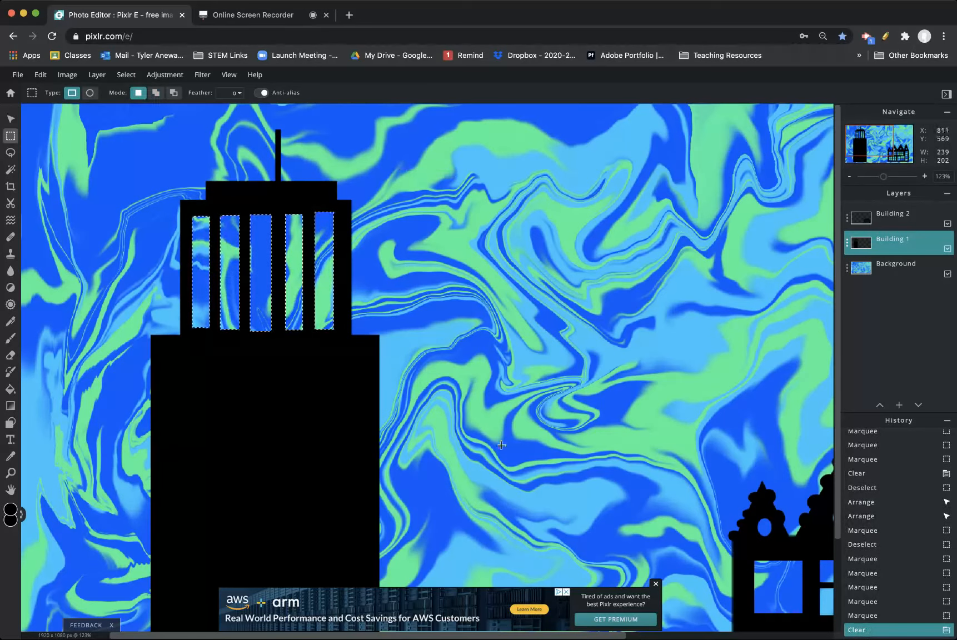
Select four large rectangular window areas in a two-by-two arrangement on Building 1's wide lower tier.
left_click_drag(857, 149, 857, 154)
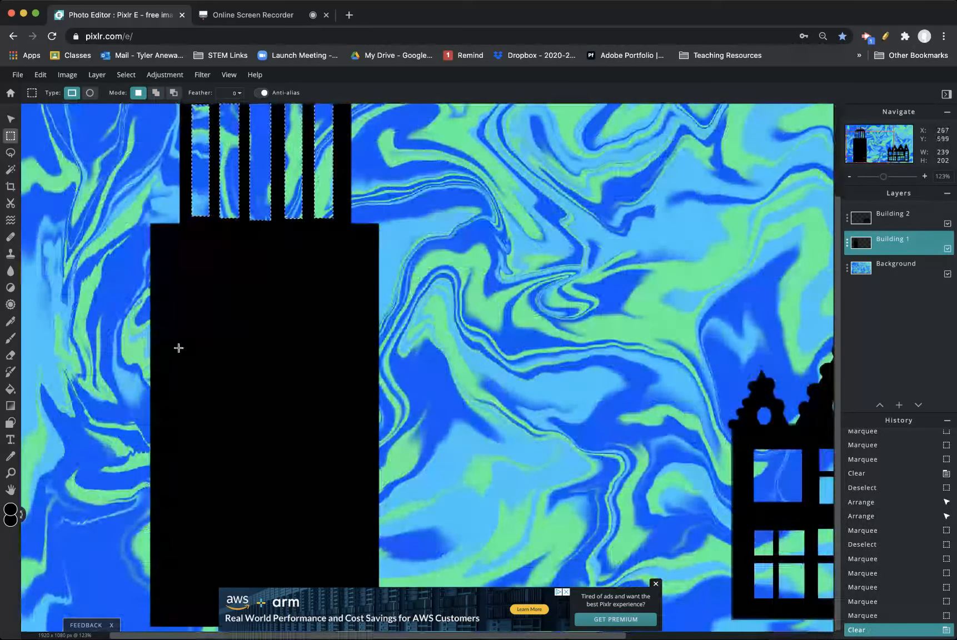
left_click_drag(168, 258, 257, 365)
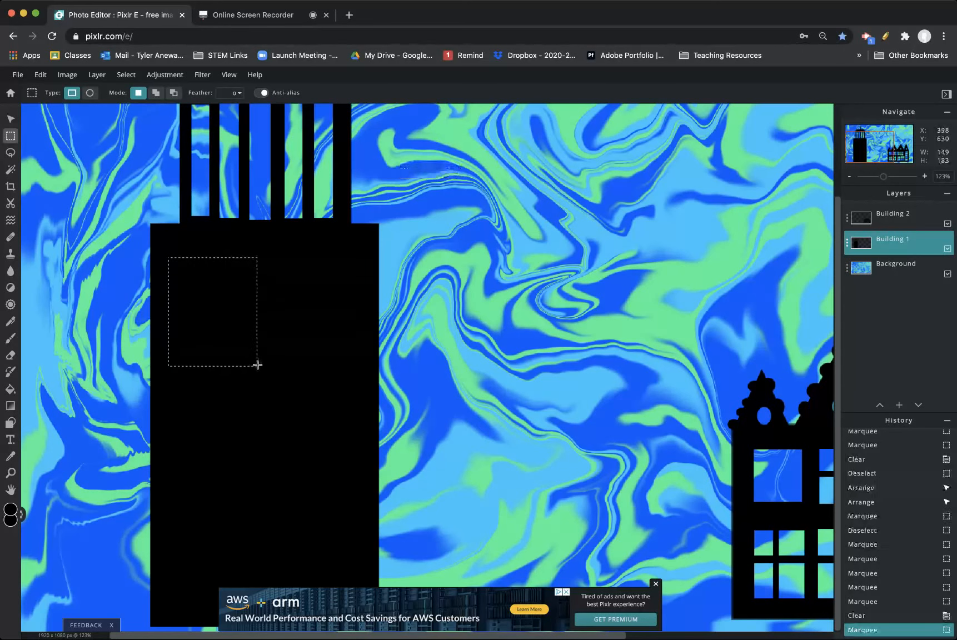
left_click_drag(266, 258, 361, 368, "shift")
left_click_drag(168, 384, 257, 497)
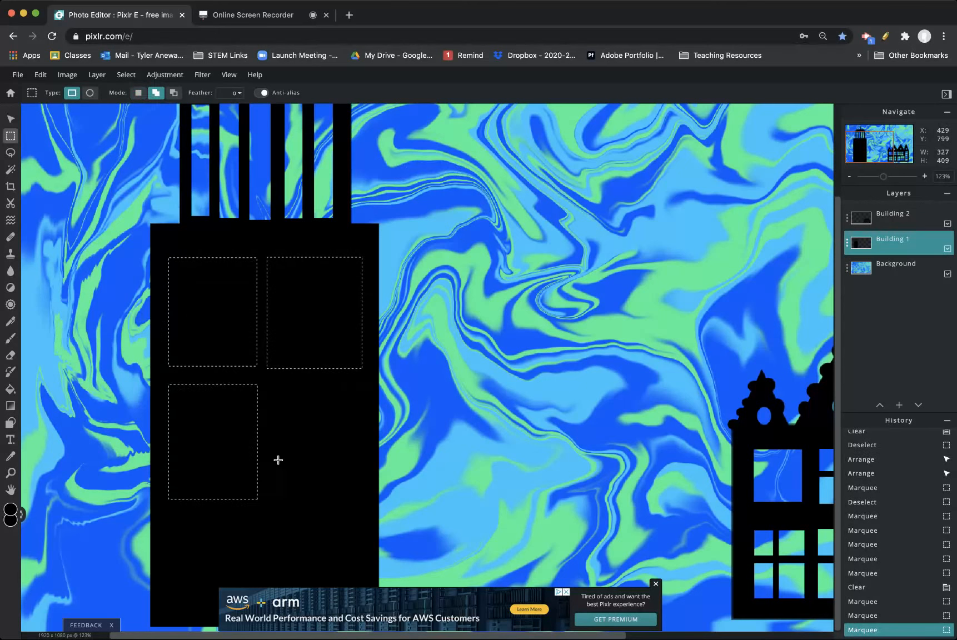
left_click_drag(271, 386, 361, 498)
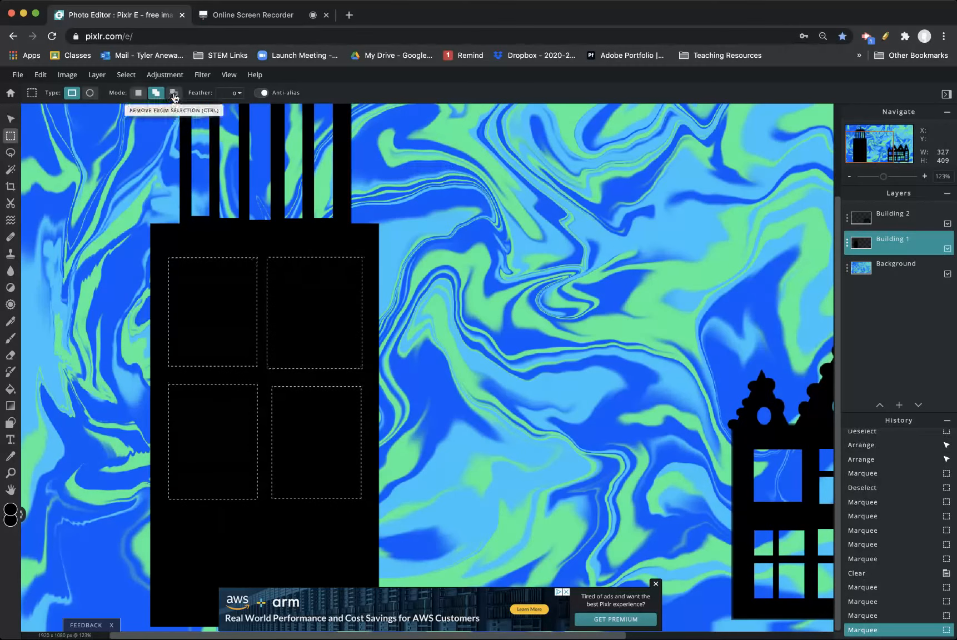
Subtract four vertical and two horizontal bars from the four selected areas and clear the remaining panes from Building 1.
left_click(174, 96)
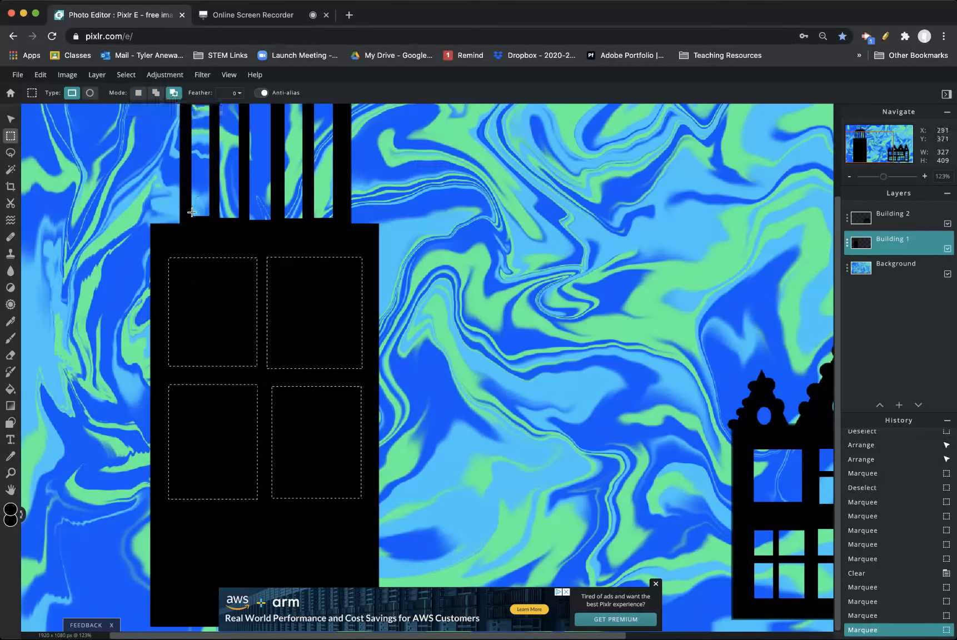
left_click_drag(200, 248, 207, 511)
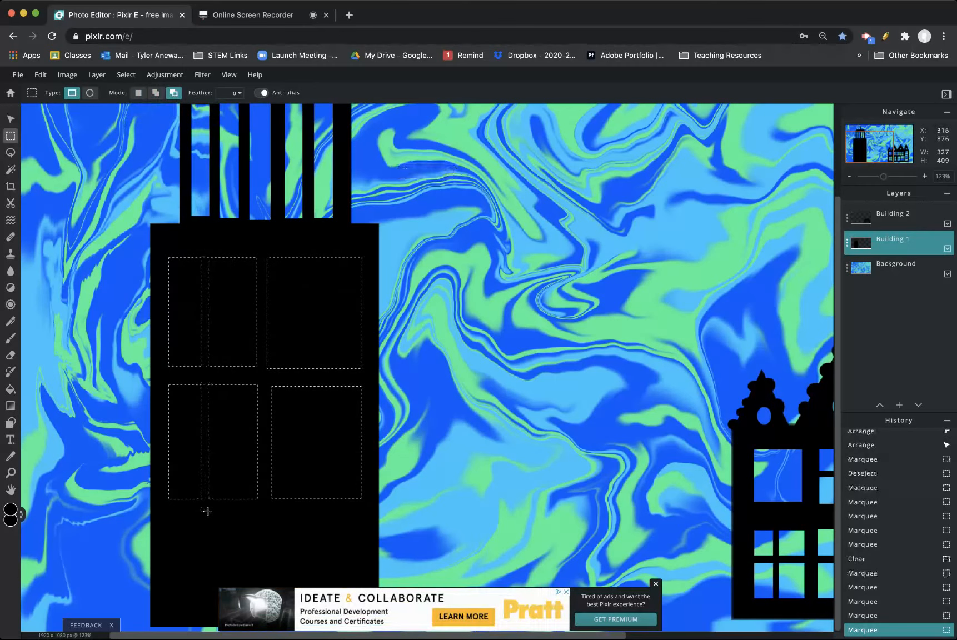
left_click_drag(231, 250, 239, 508)
left_click_drag(287, 251, 297, 510)
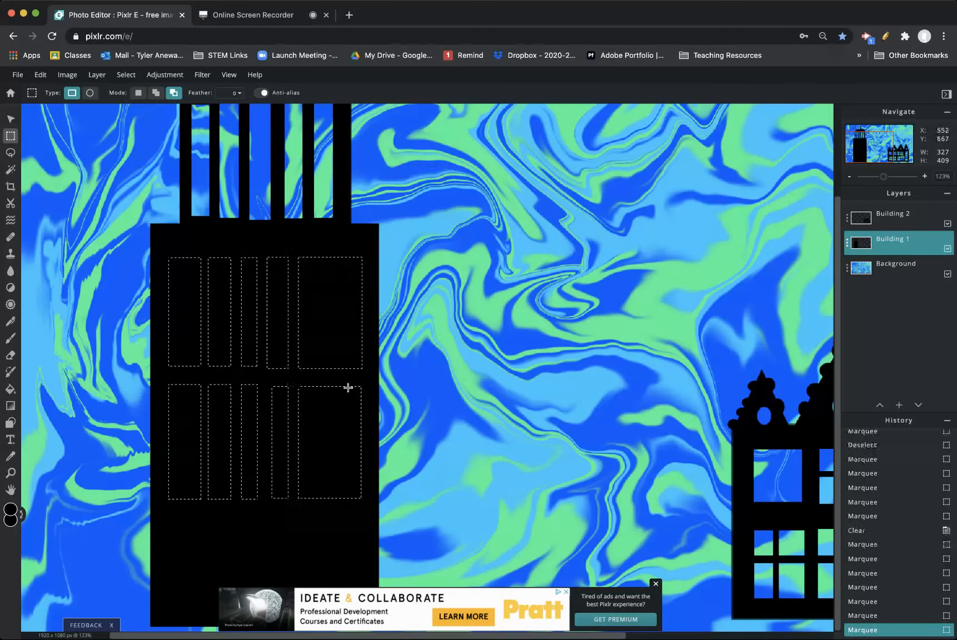
left_click_drag(325, 249, 332, 513)
left_click_drag(158, 295, 367, 305)
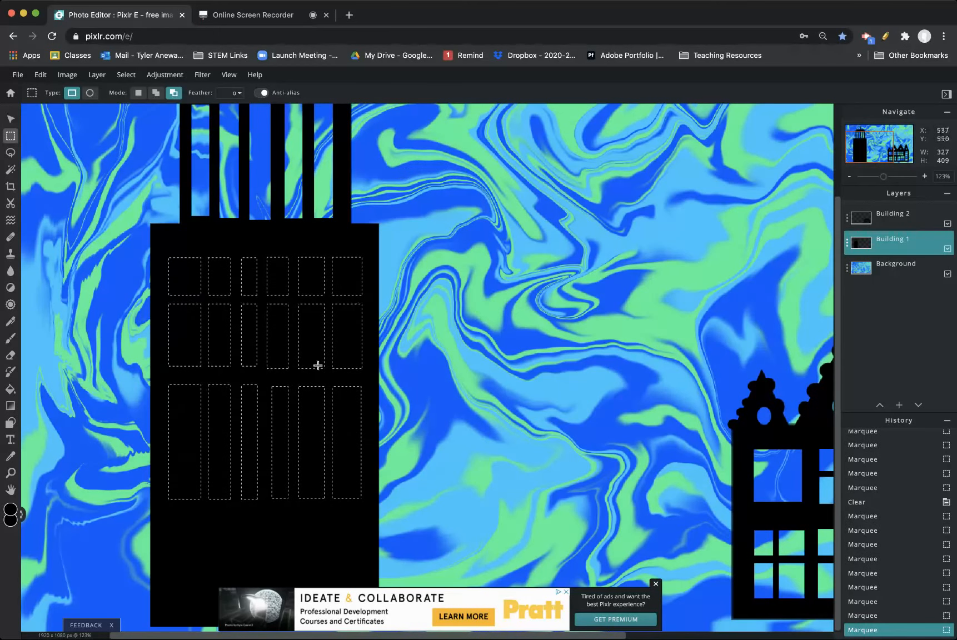
left_click_drag(162, 435, 370, 447)
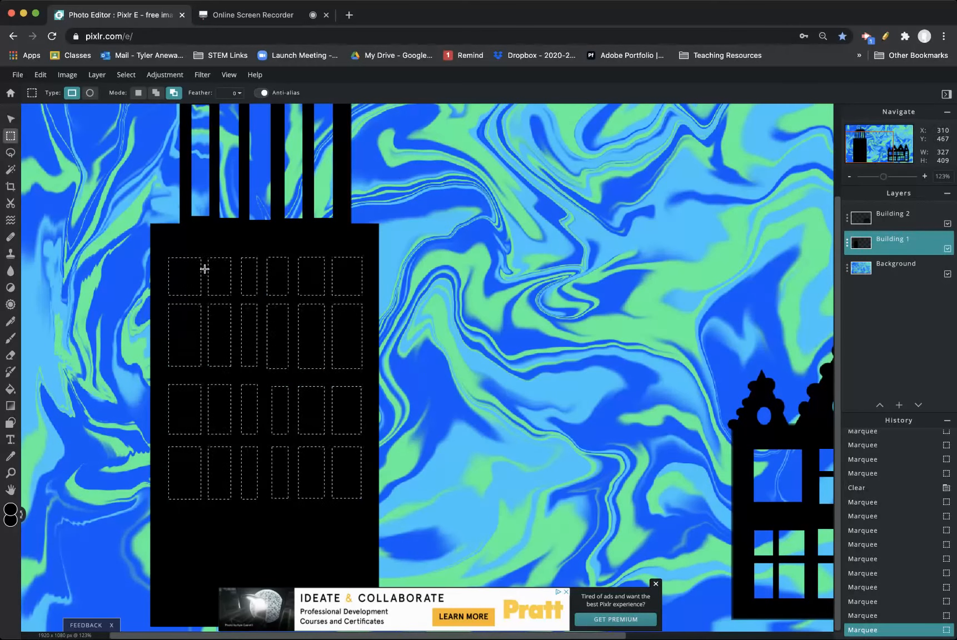
key("Delete")
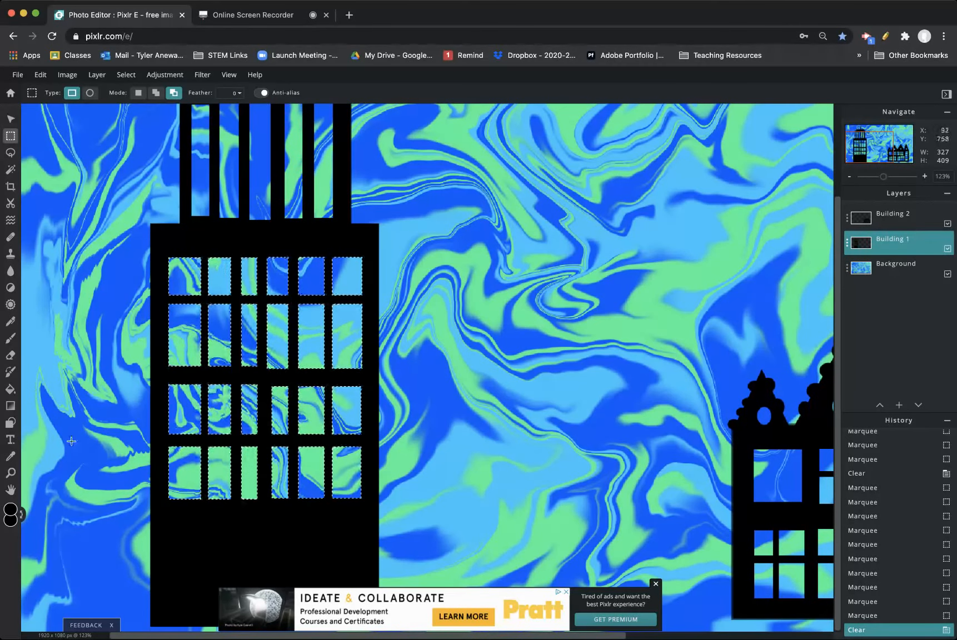
Draw a thin black horizontal line with stroke 5 across each of the top two rows of Building 1's lower-tier windows.
left_click(11, 426)
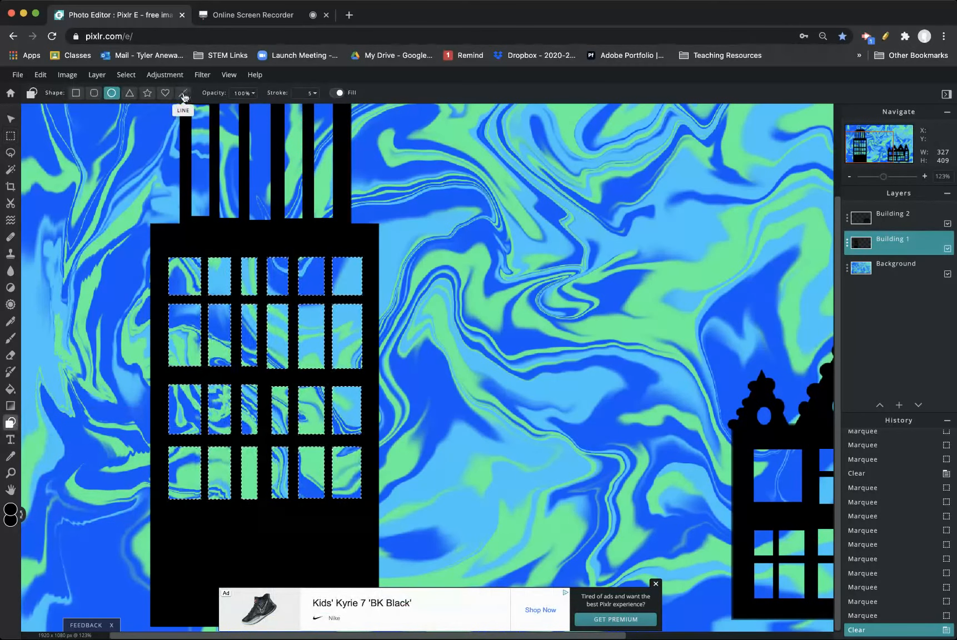
left_click(184, 95)
left_click(314, 93)
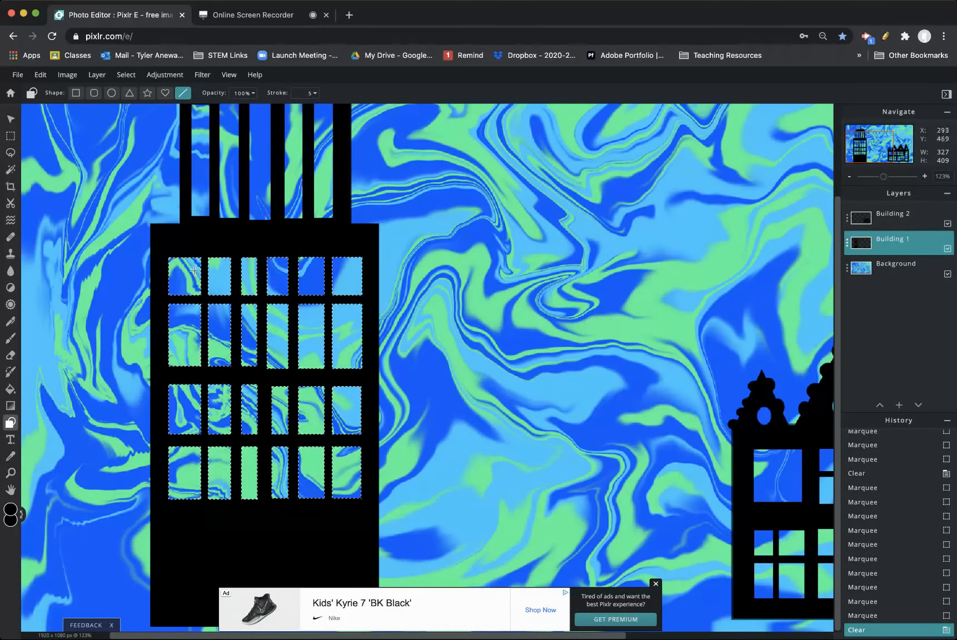
left_click_drag(159, 275, 222, 278)
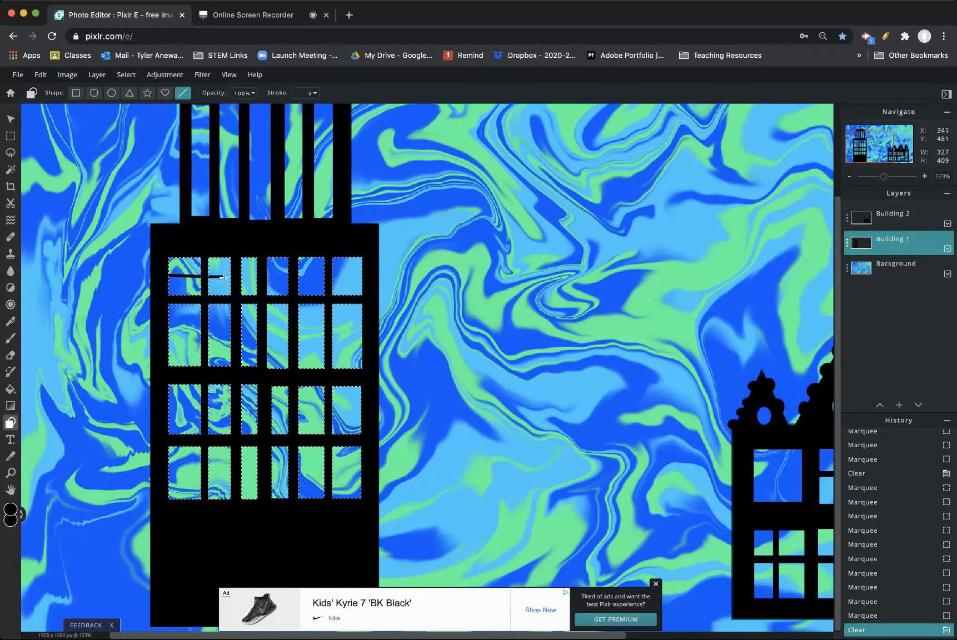
left_click_drag(356, 271, 369, 274)
left_click_drag(345, 340, 367, 330)
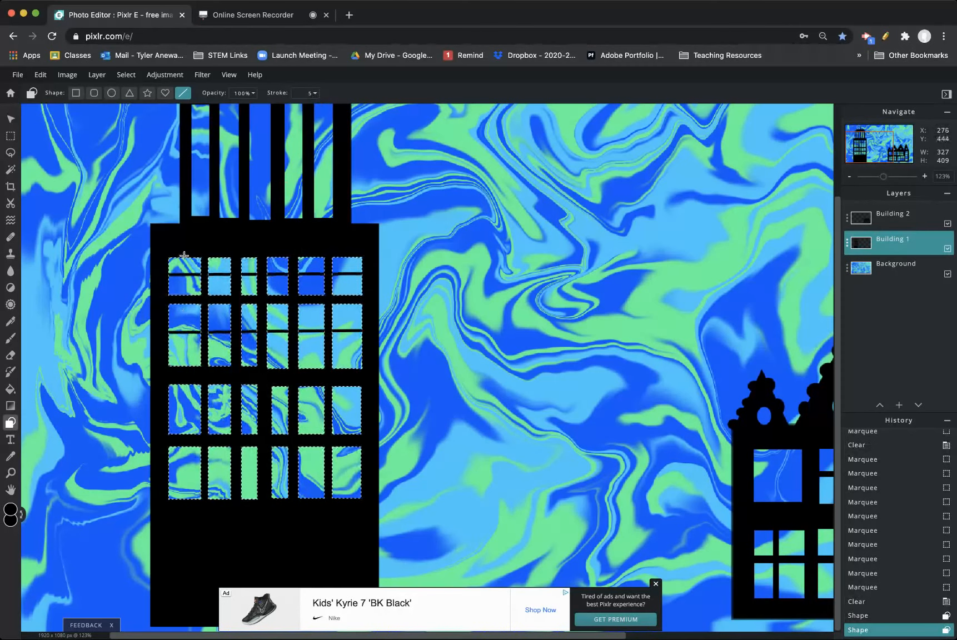
Draw a thin black vertical line through each of the six window columns across the top two rows of Building 1's lower tier.
left_click_drag(185, 377, 184, 374)
left_click_drag(218, 253, 228, 372)
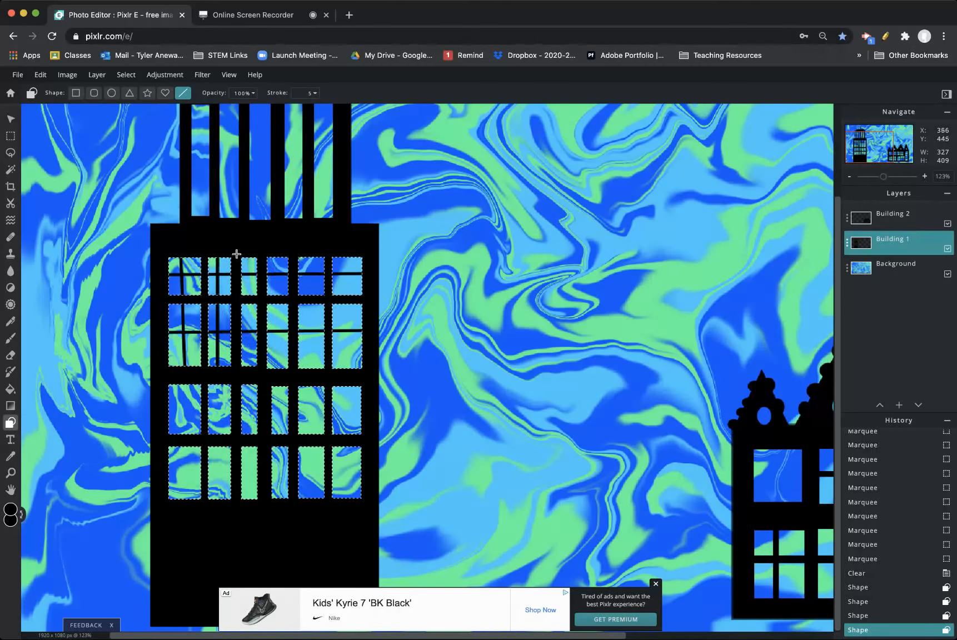
left_click_drag(247, 247, 253, 370)
left_click_drag(280, 245, 284, 374)
left_click_drag(311, 296, 312, 296)
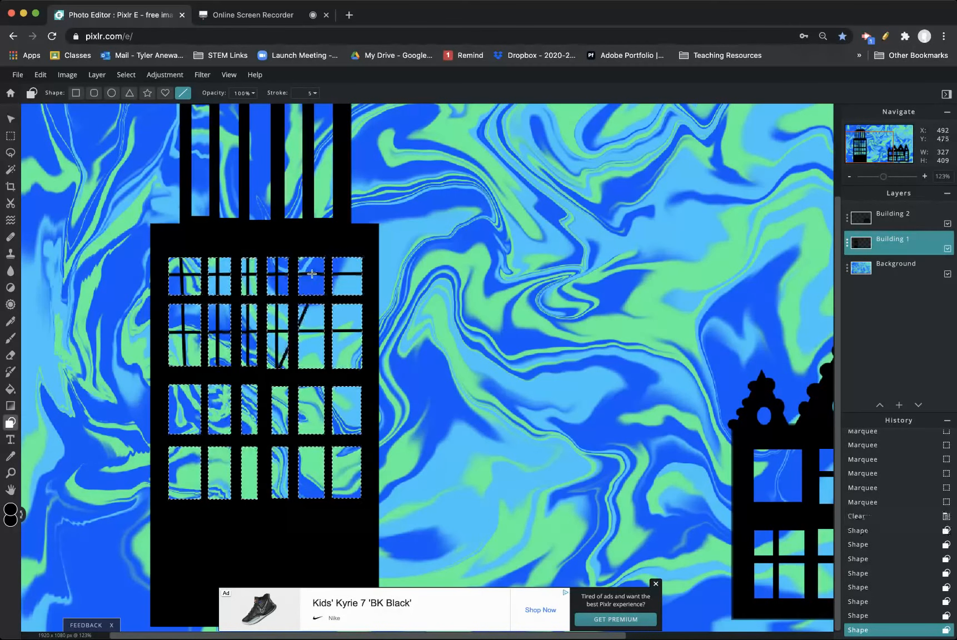
key("super+z")
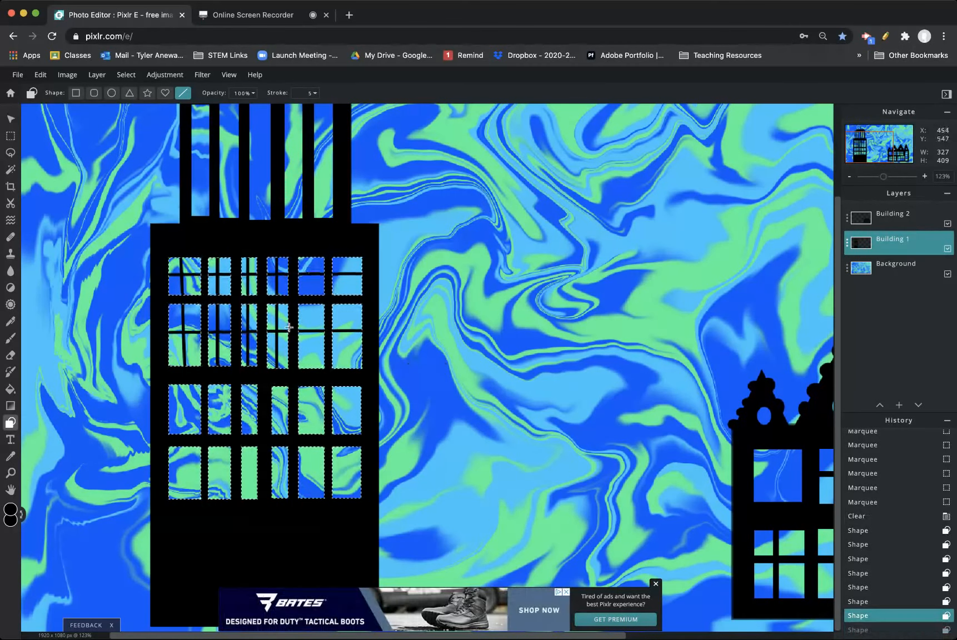
left_click_drag(311, 304, 307, 377)
left_click_drag(310, 257, 314, 304)
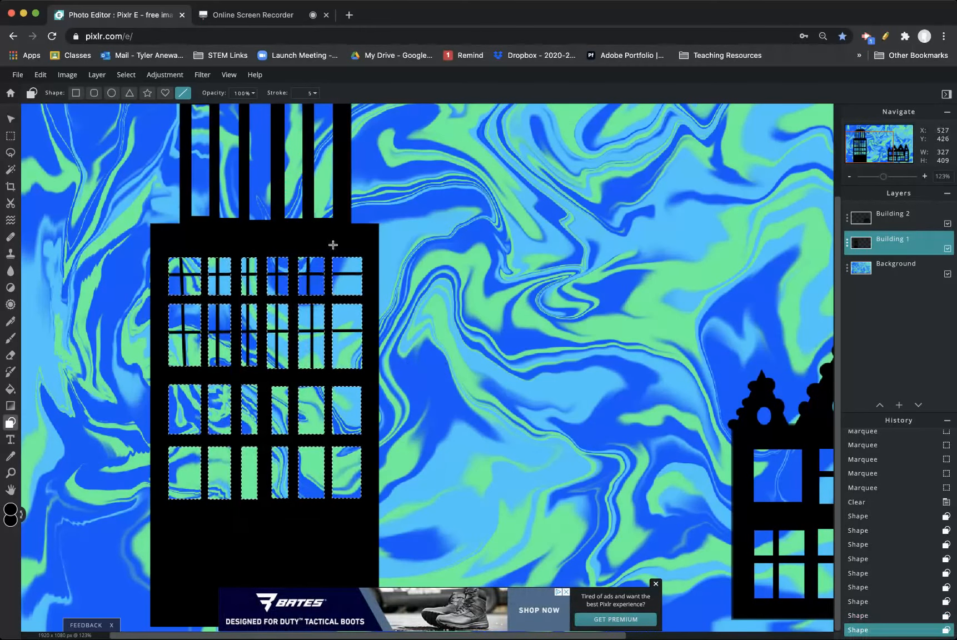
left_click_drag(347, 257, 362, 439)
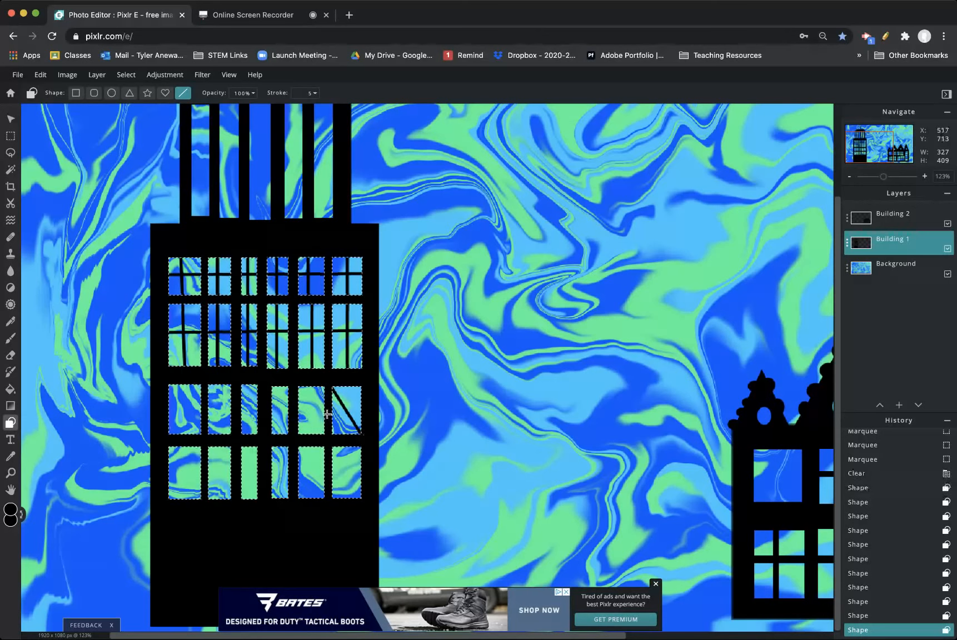
Draw crossing diagonal lines over Building 1's two lower window rows, using single diagonals in the two rightmost bottom-row windows, and deselect.
mouse_move(299, 387)
left_mouse_down()
mouse_move(325, 437)
mouse_move(283, 409)
mouse_move(287, 438)
left_mouse_up()
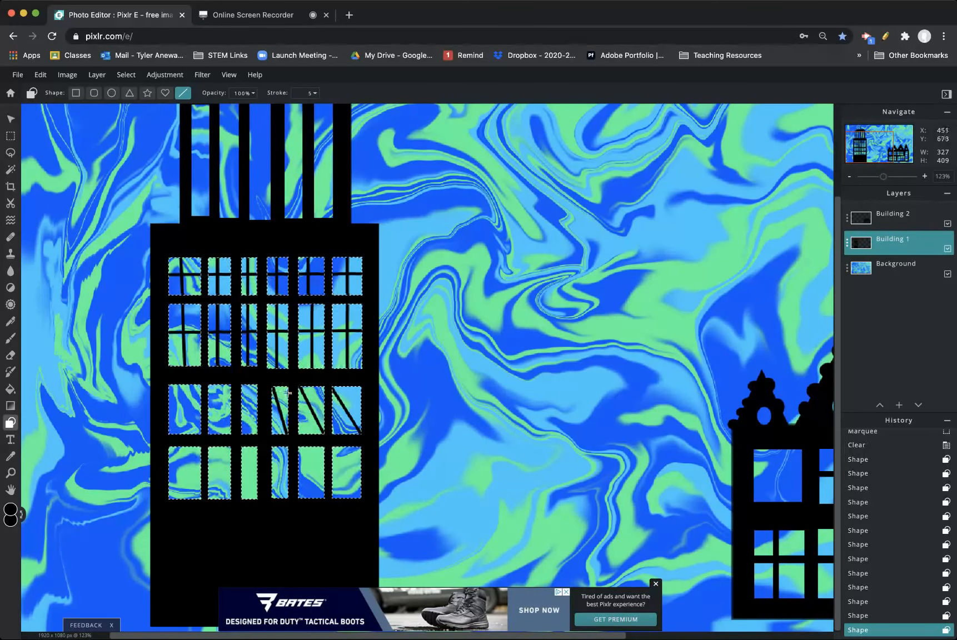
left_click(269, 439)
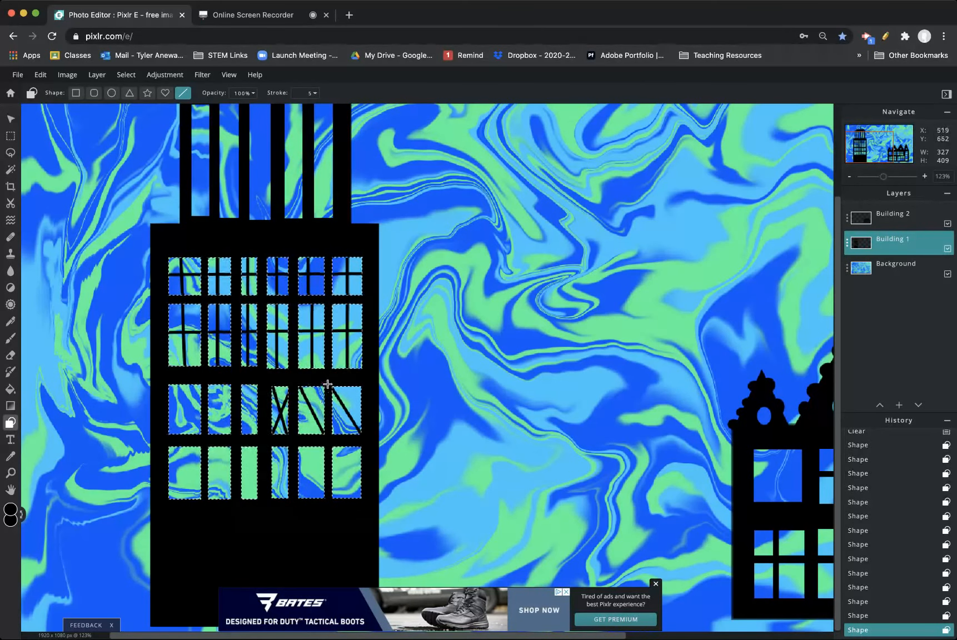
left_click(297, 438)
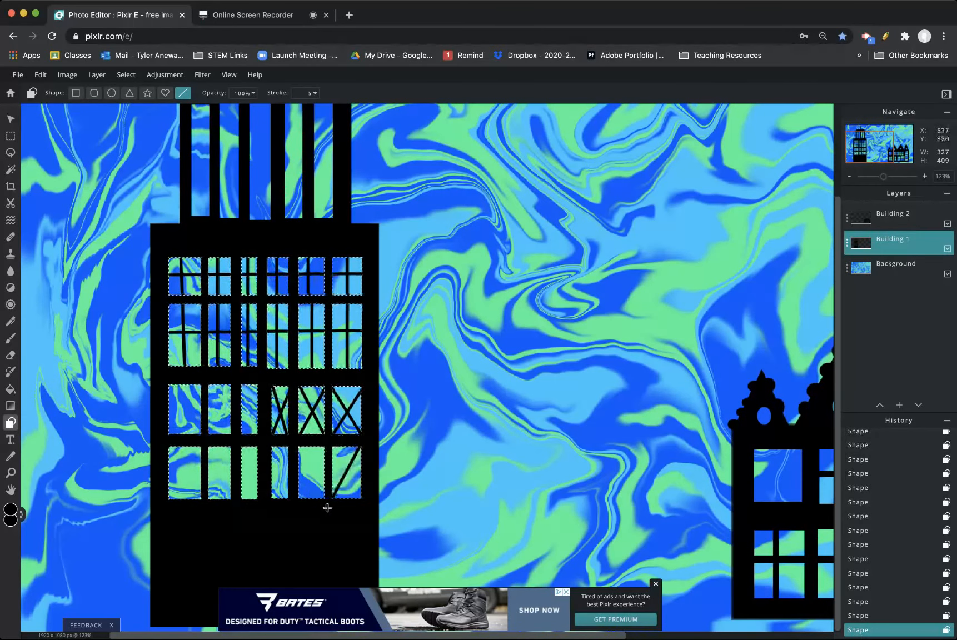
left_click_drag(325, 453, 296, 499)
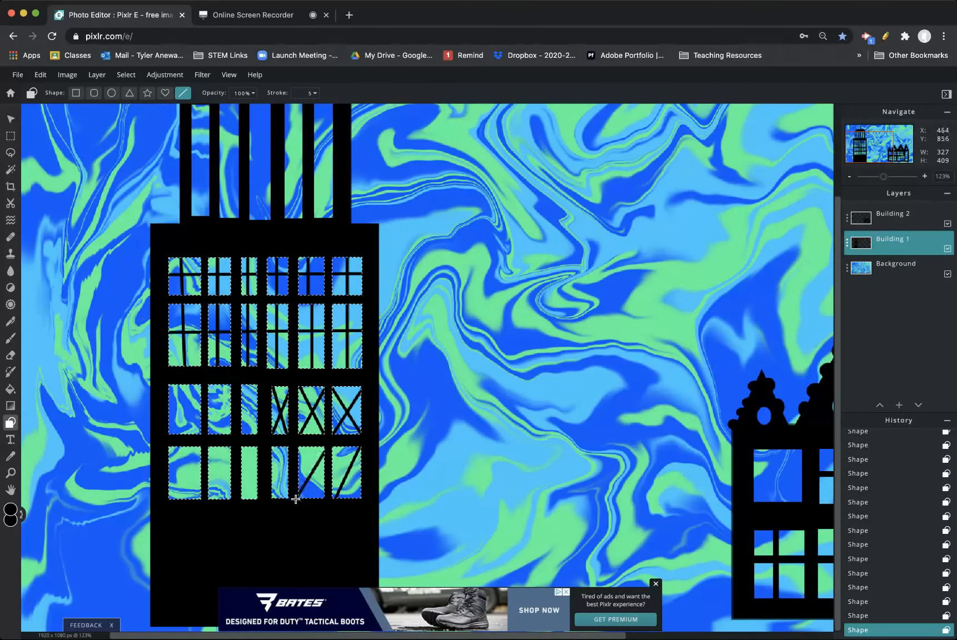
mouse_move(288, 447)
left_mouse_down()
mouse_move(269, 505)
mouse_move(272, 496)
left_mouse_up()
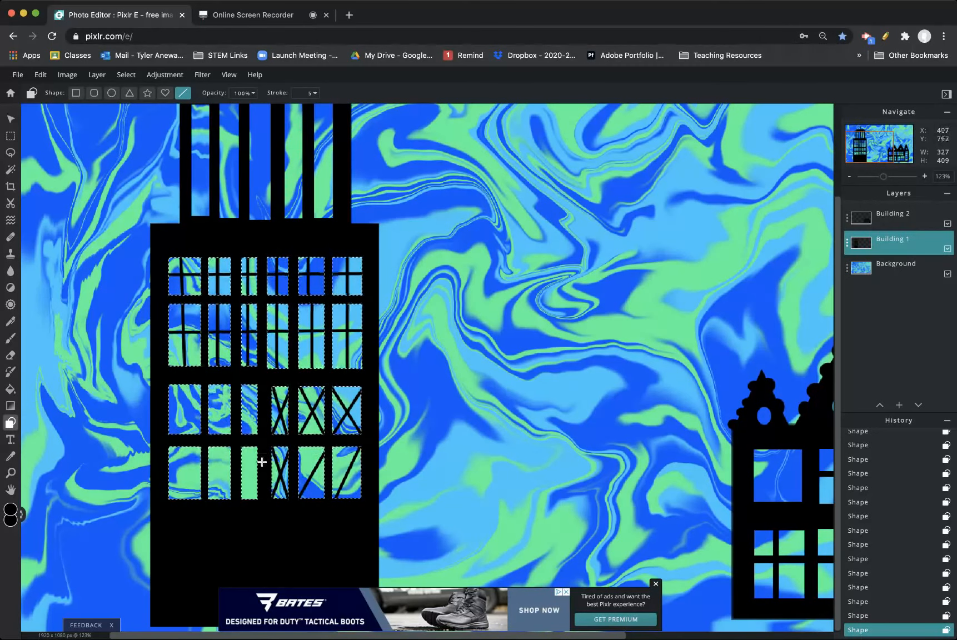
mouse_move(256, 449)
left_mouse_down()
mouse_move(239, 502)
mouse_move(261, 508)
left_mouse_up()
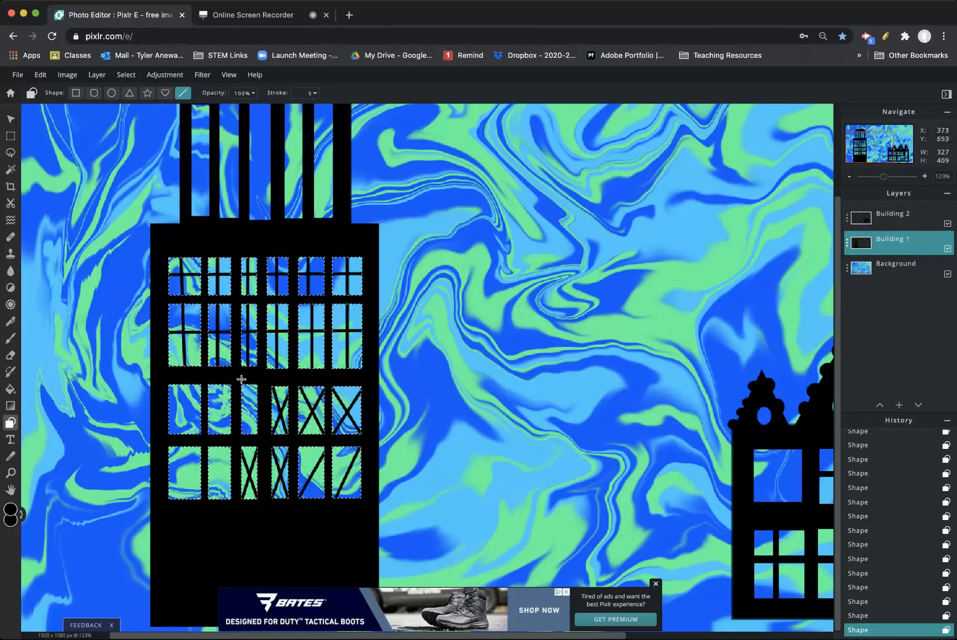
left_click_drag(241, 383, 259, 443)
left_click_drag(263, 378, 235, 439)
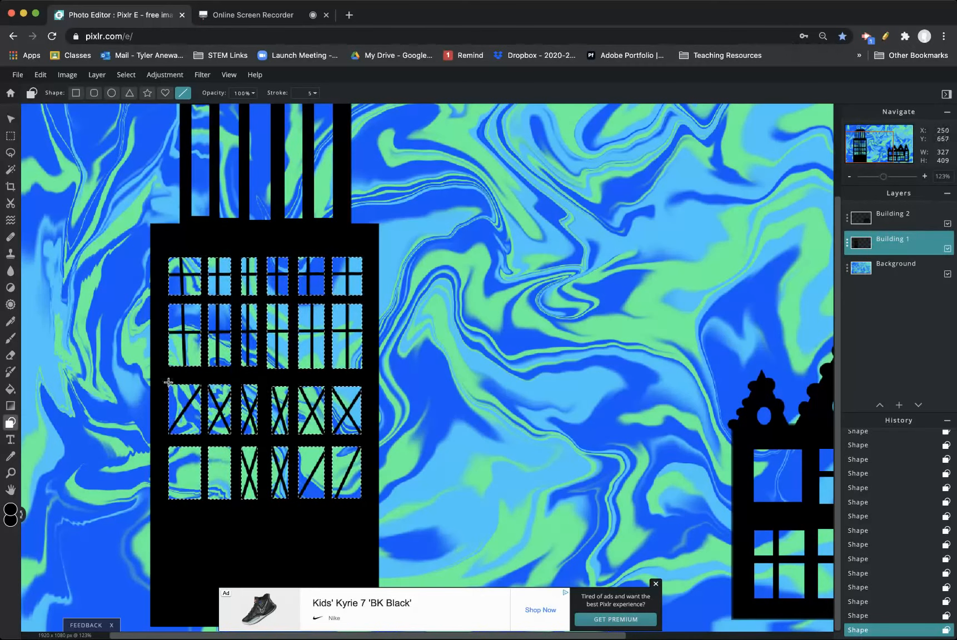
left_click_drag(169, 385, 168, 498)
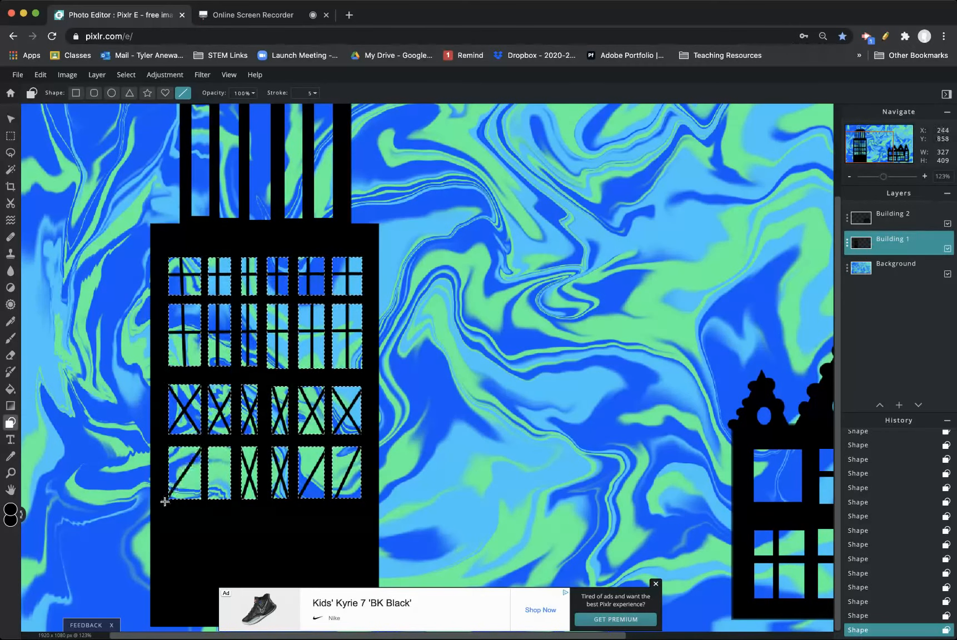
mouse_move(229, 446)
left_mouse_down()
mouse_move(209, 498)
mouse_move(223, 476)
mouse_move(236, 503)
left_mouse_up()
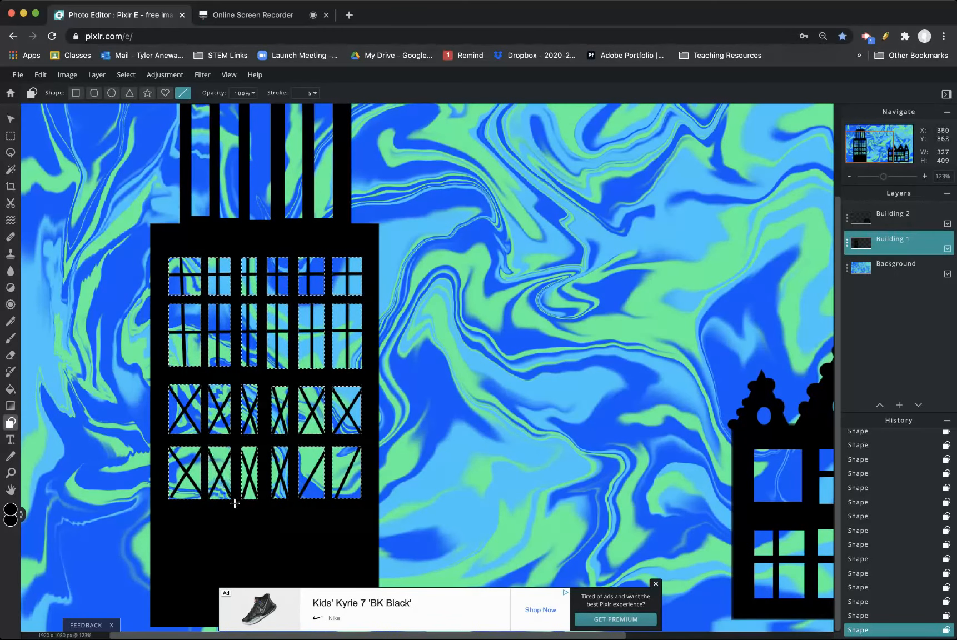
key("super+d")
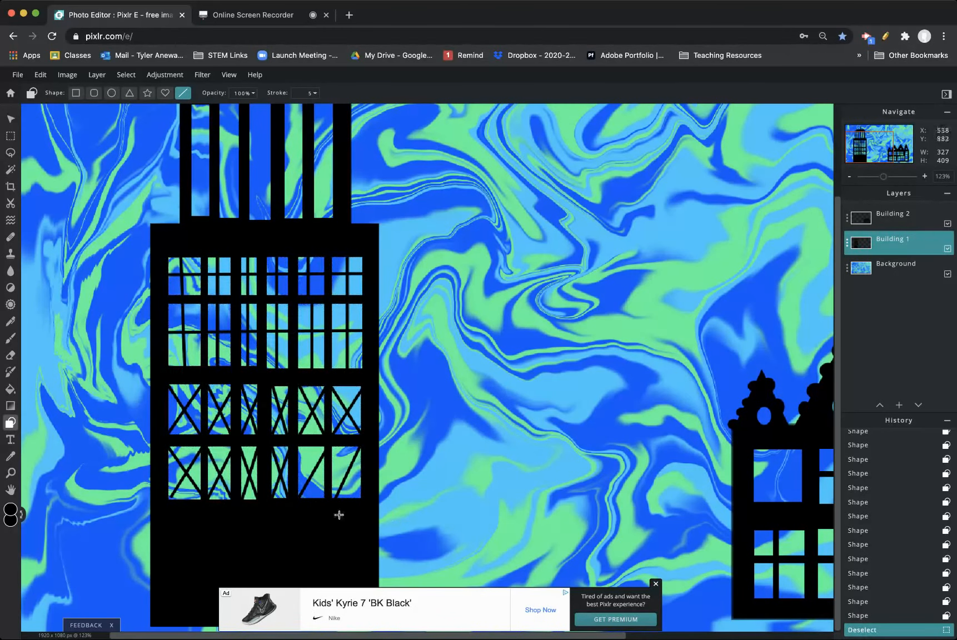
Add a balcony to Building 1's right side from a filled horizontal rectangle and a short upright post at its outer end.
left_click(76, 92)
left_click_drag(326, 512, 507, 532)
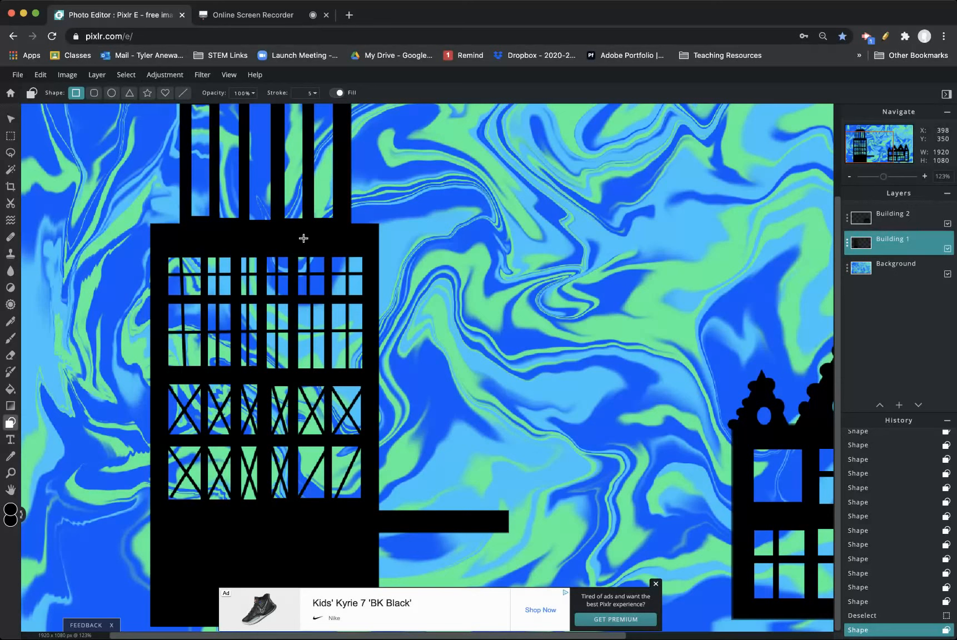
left_click_drag(504, 516, 496, 471)
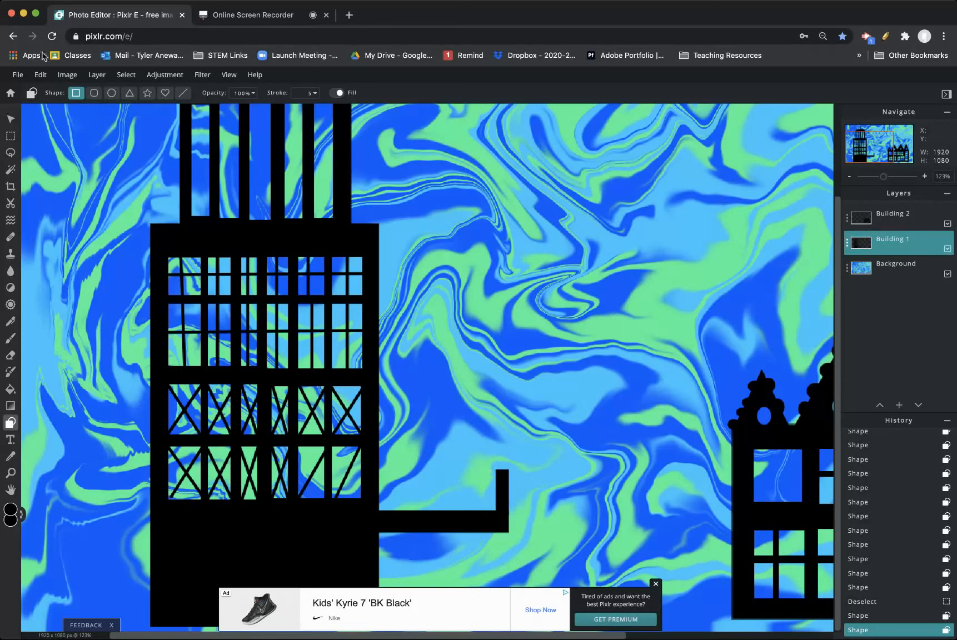
Draw thin vertical railing lines on the balcony and a horizontal top rail joining the end post to Building 1.
left_click(183, 92)
left_click_drag(469, 472, 470, 523)
left_click(437, 515)
left_click_drag(436, 480, 436, 515)
mouse_move(406, 472)
left_mouse_down()
mouse_move(403, 516)
mouse_move(389, 512)
mouse_move(391, 473)
mouse_move(496, 472)
left_mouse_up()
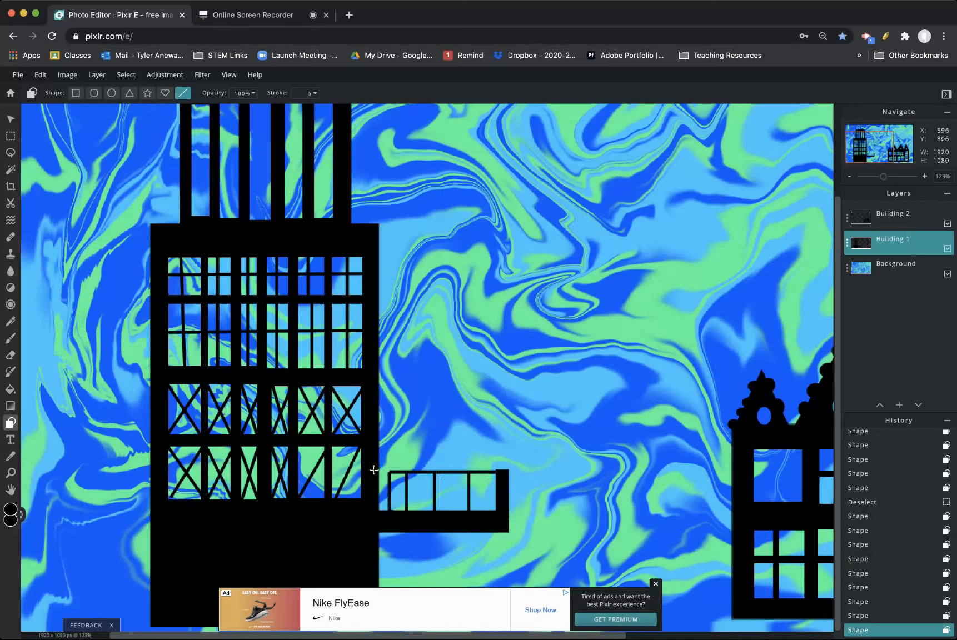
left_click_drag(401, 474, 508, 475)
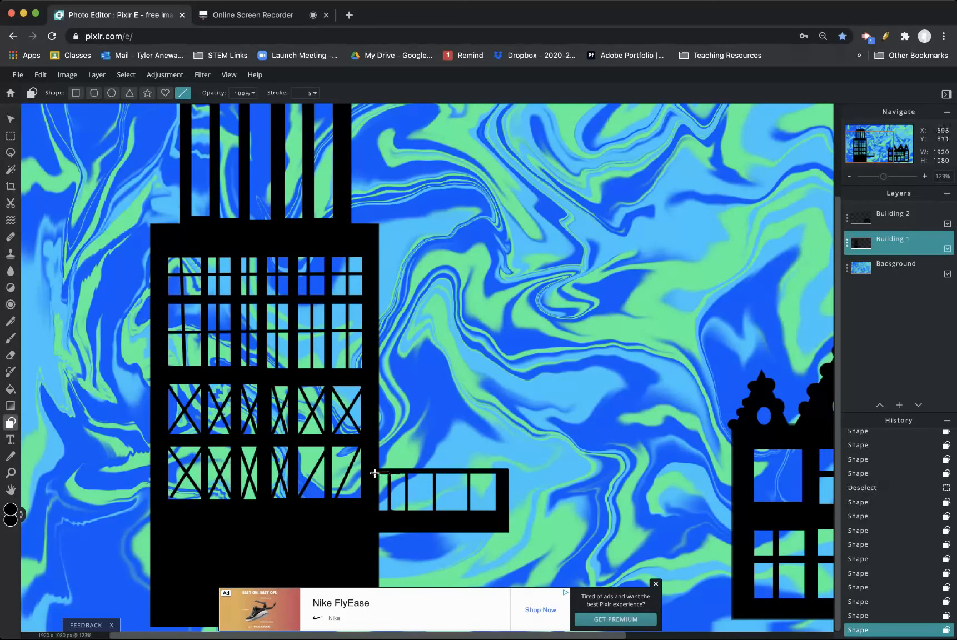
left_click_drag(373, 473, 373, 472)
Select the Building 2 layer and move the building up and slightly right to left 1241, top 434.
left_click_drag(891, 182, 877, 181)
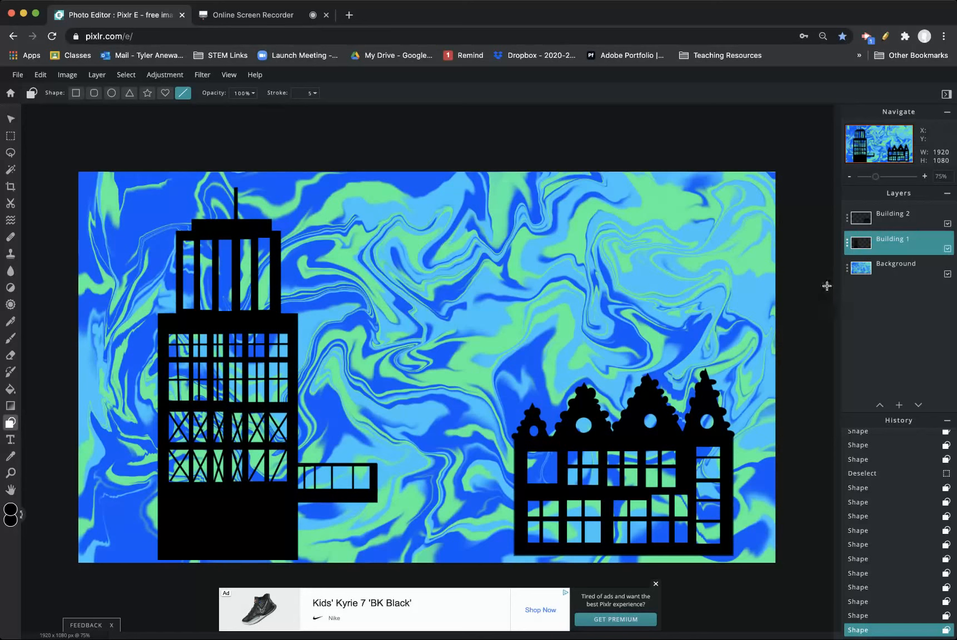
left_click(847, 223)
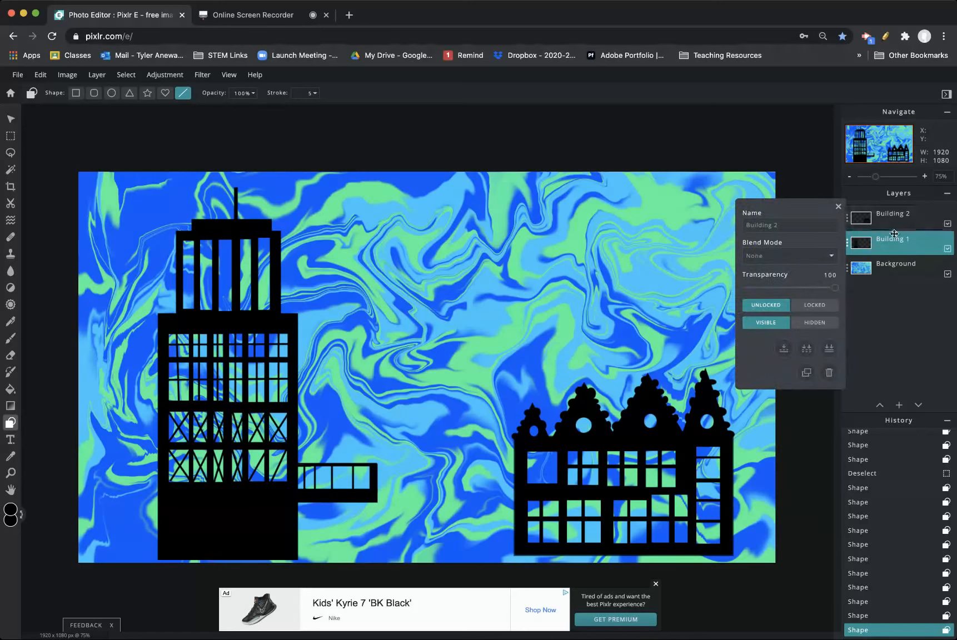
left_click(838, 207)
left_click(903, 216)
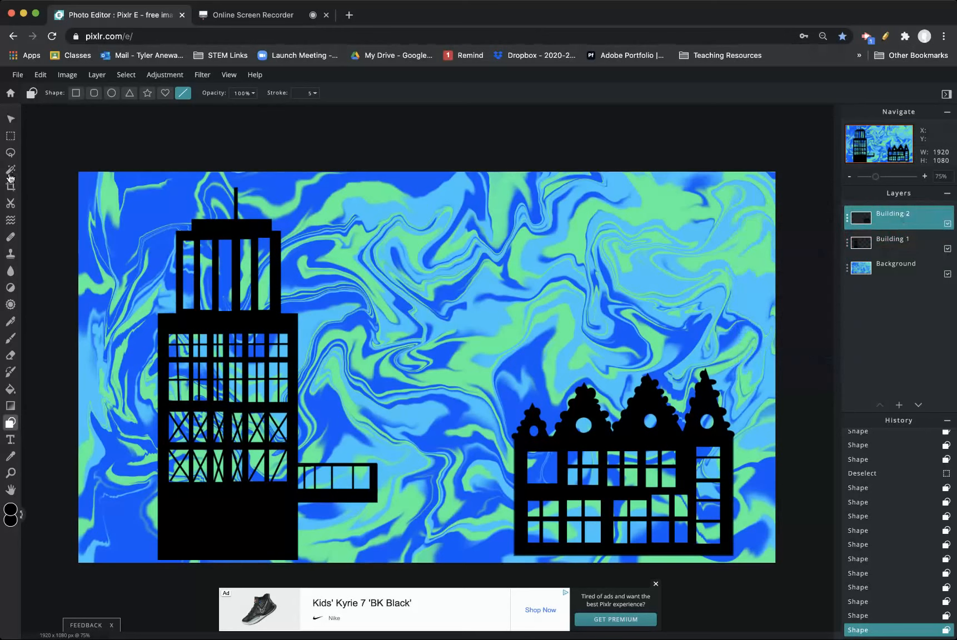
left_click(9, 120)
left_click_drag(634, 447, 653, 409)
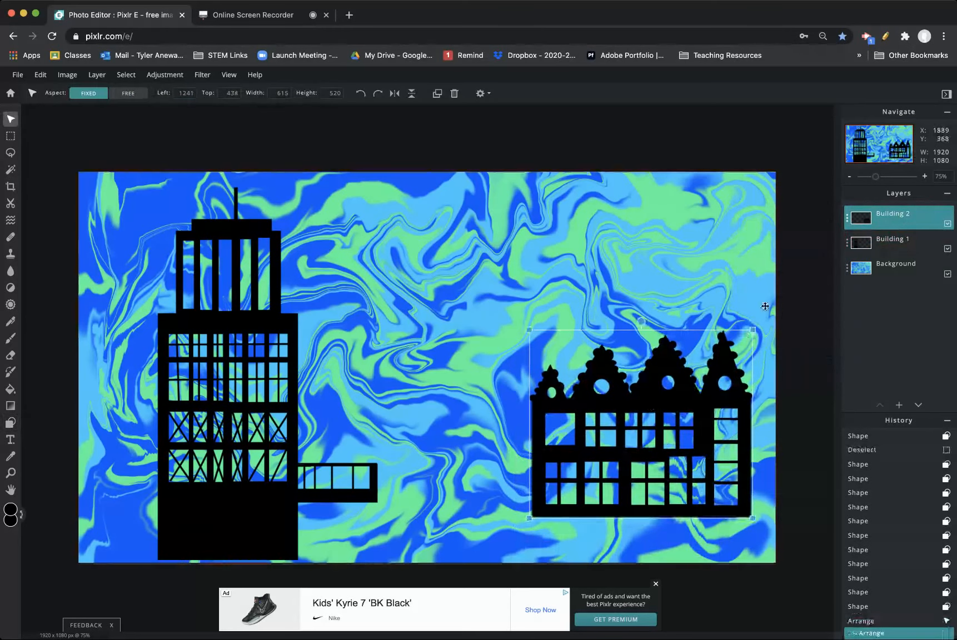
Duplicate the Building 2 layer and move the copy left toward the middle of the canvas.
left_click(847, 217)
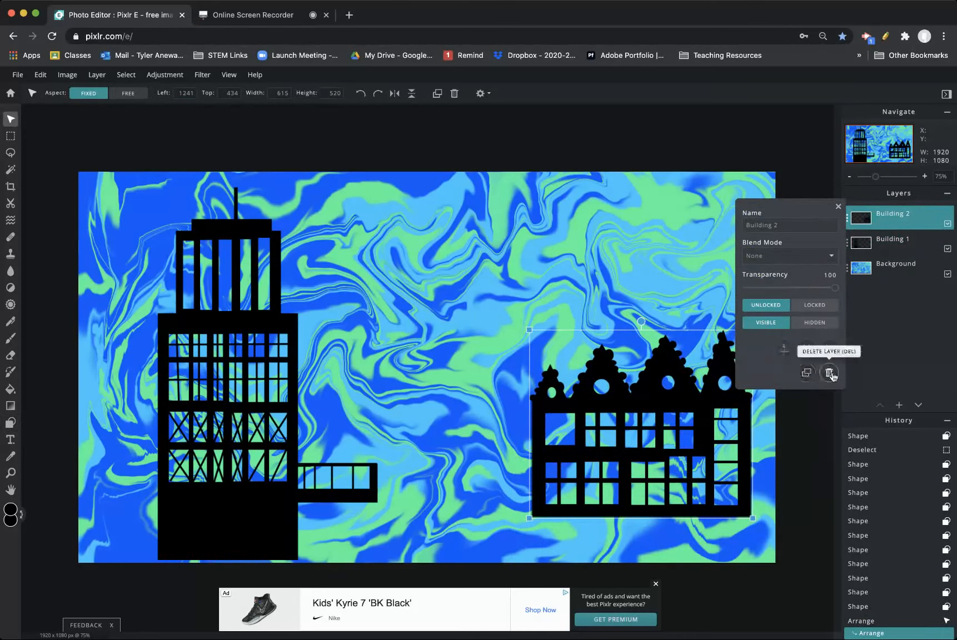
left_click(806, 373)
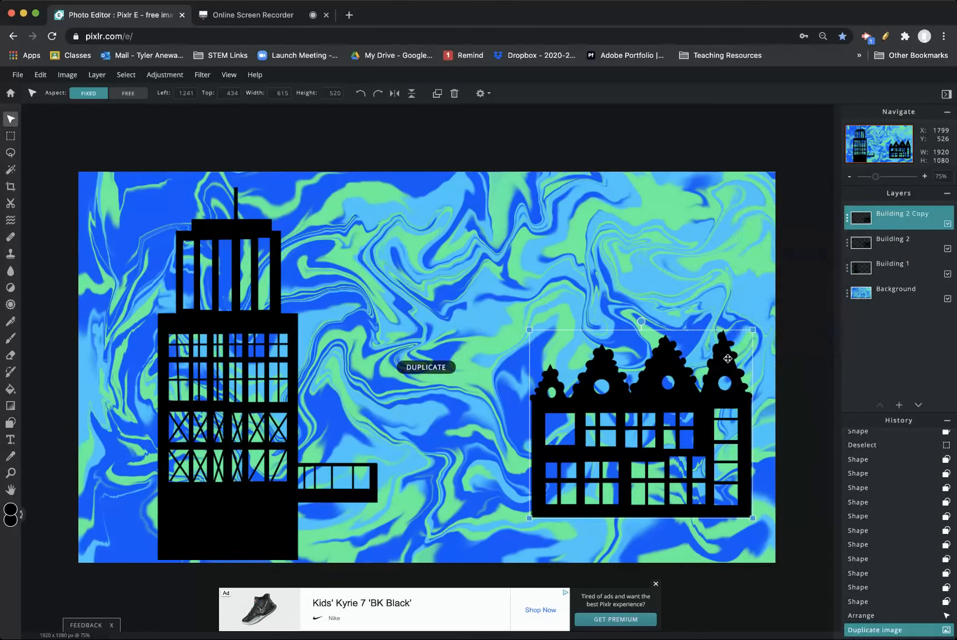
left_click_drag(688, 407, 476, 459)
Shrink the original Building 2 to about 329 by 278 px and place it to the right of the larger copy.
left_click_drag(658, 404, 700, 308)
left_click_drag(791, 433, 690, 347)
left_click_drag(638, 301, 706, 513)
left_click_drag(568, 478, 635, 438)
left_click_drag(705, 530, 707, 490)
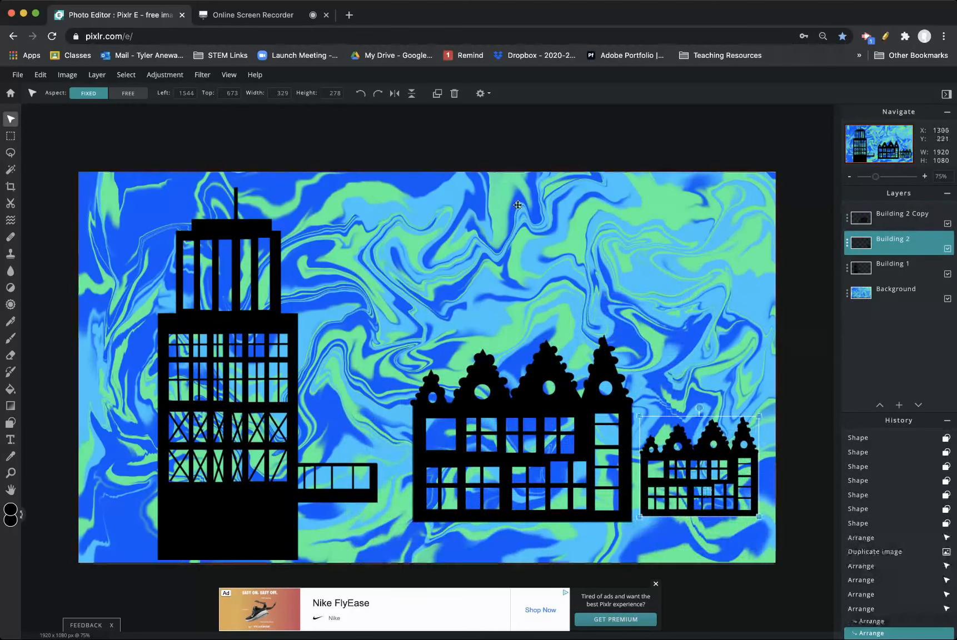
Mirror the small Building 2 horizontally and enlarge it to about 397 by 335 px at the canvas's right edge.
left_click(395, 96)
left_click(395, 95)
left_click(395, 96)
left_click(411, 96)
left_click(411, 96)
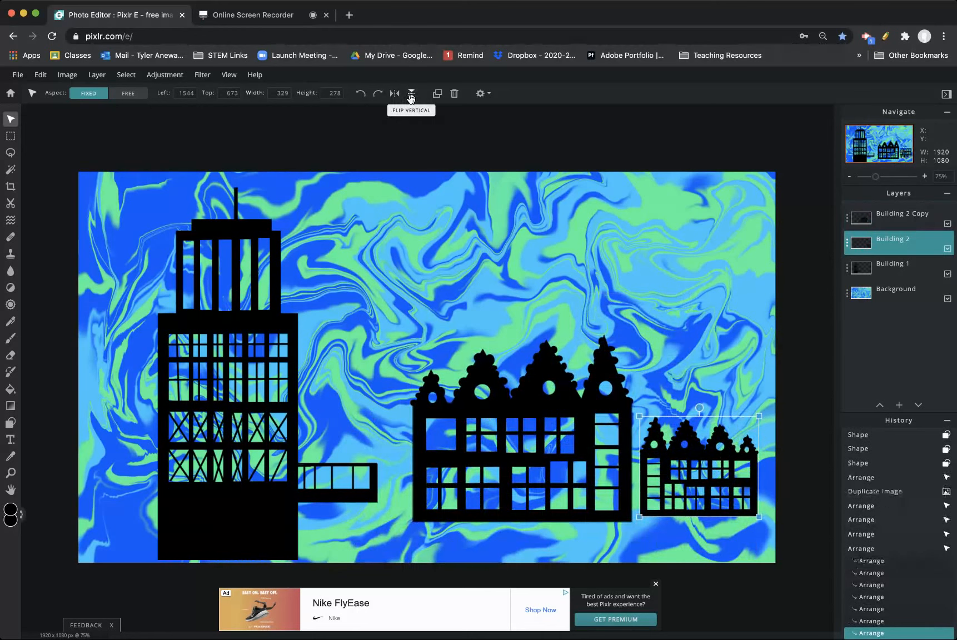
left_click_drag(672, 457, 667, 457)
left_click_drag(754, 414, 778, 394)
Reshape the Building 2 copy with Free Transform into a tall, narrow building about 293 by 659 px near the bottom edge, and apply it.
left_click_drag(603, 378, 587, 374)
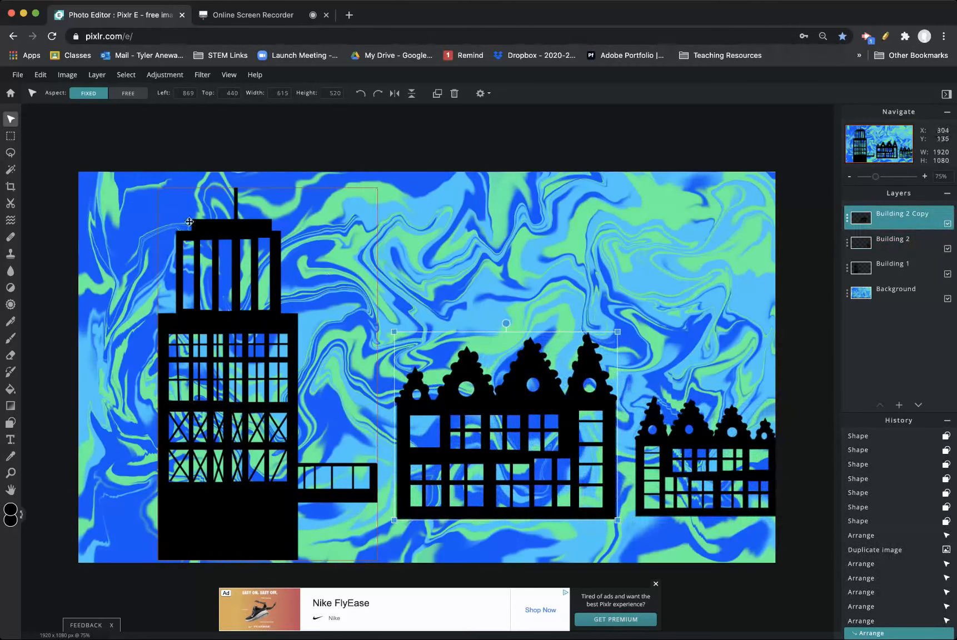
left_click_drag(593, 456, 586, 433)
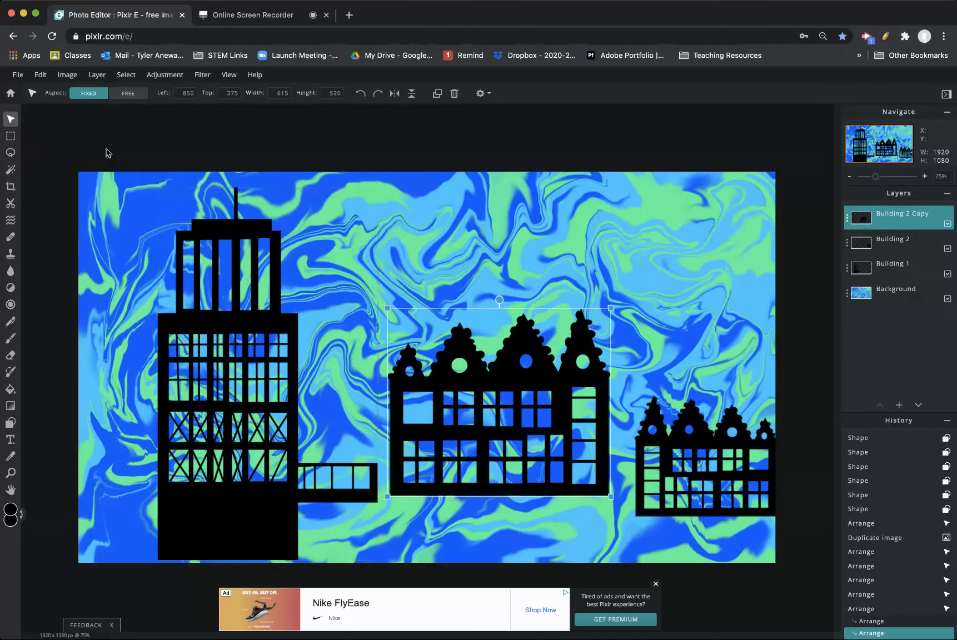
left_click(41, 79)
left_click(50, 176)
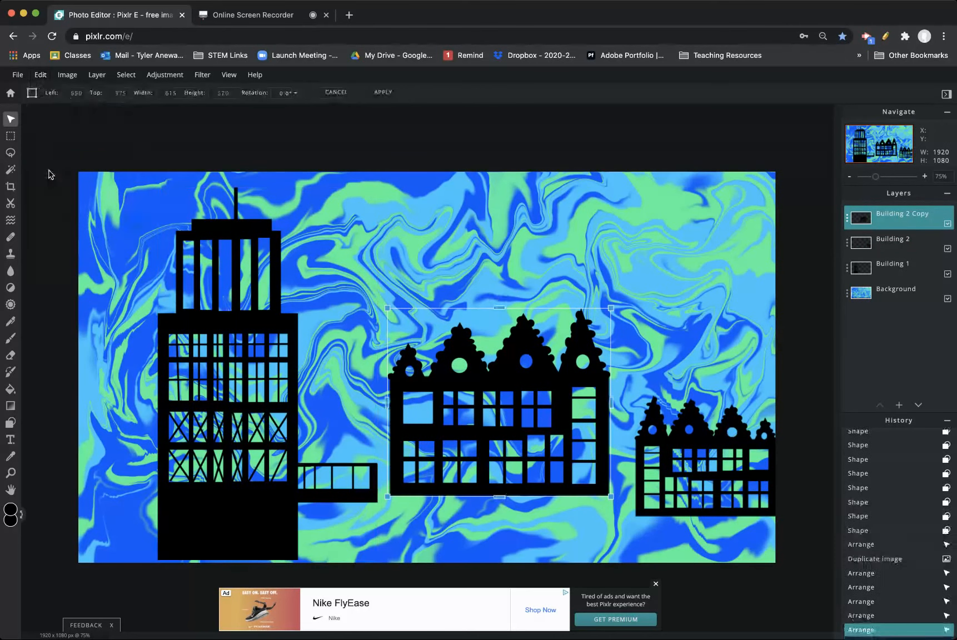
left_click_drag(497, 309, 499, 237)
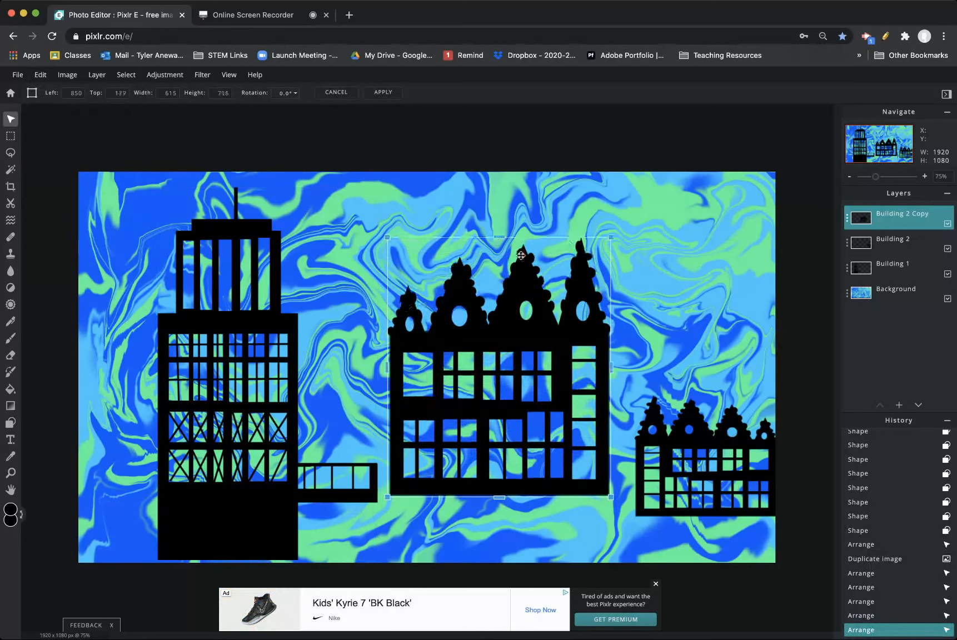
left_click_drag(610, 237, 495, 256)
left_click_drag(465, 314, 472, 368)
key("Return")
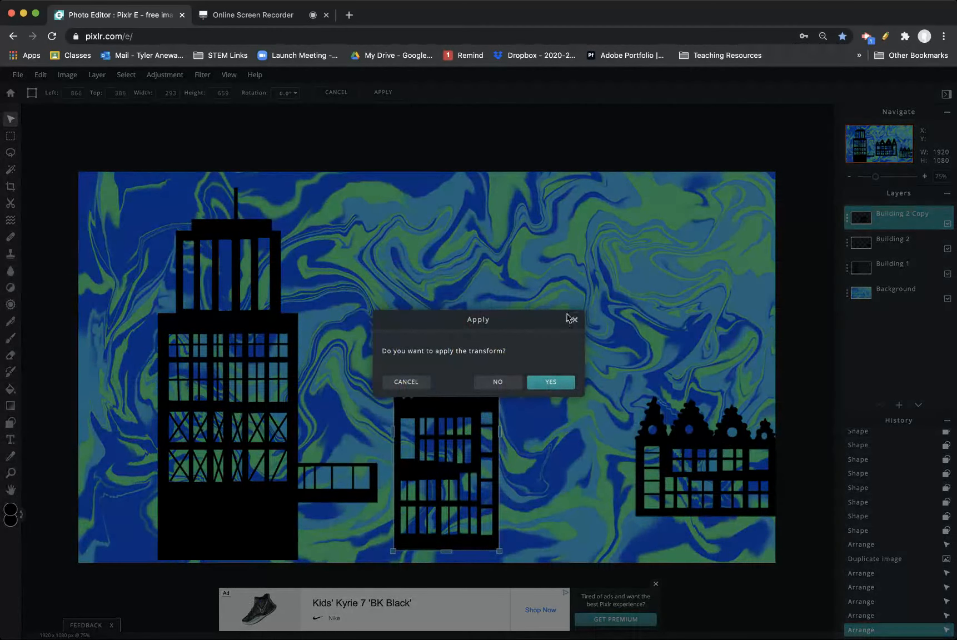
left_click_drag(540, 325, 547, 308)
left_click(575, 362)
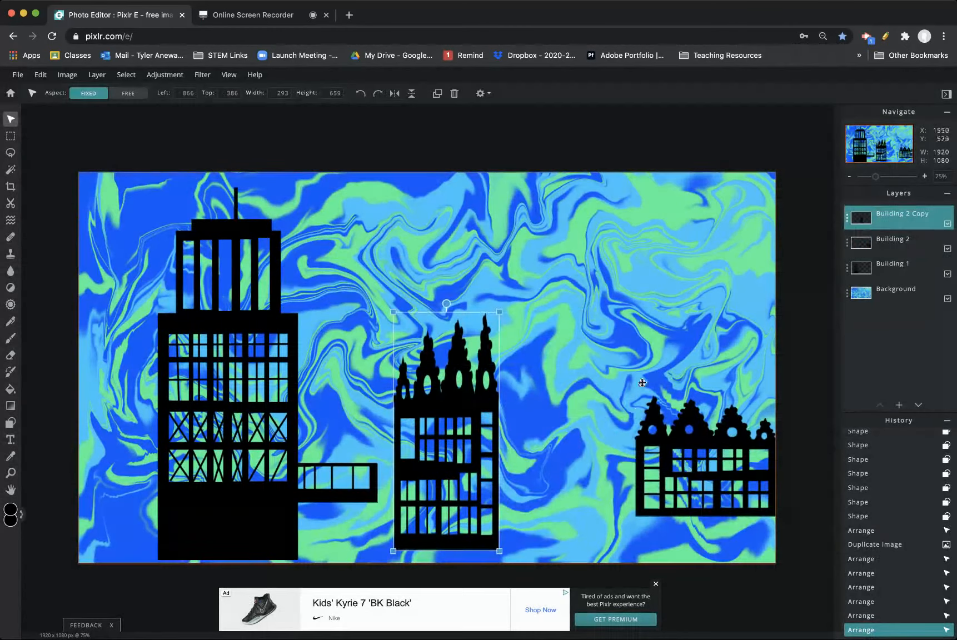
Move Building 2 against the right side of its tall copy and nudge Building 1 slightly upward.
left_click_drag(680, 440, 544, 472)
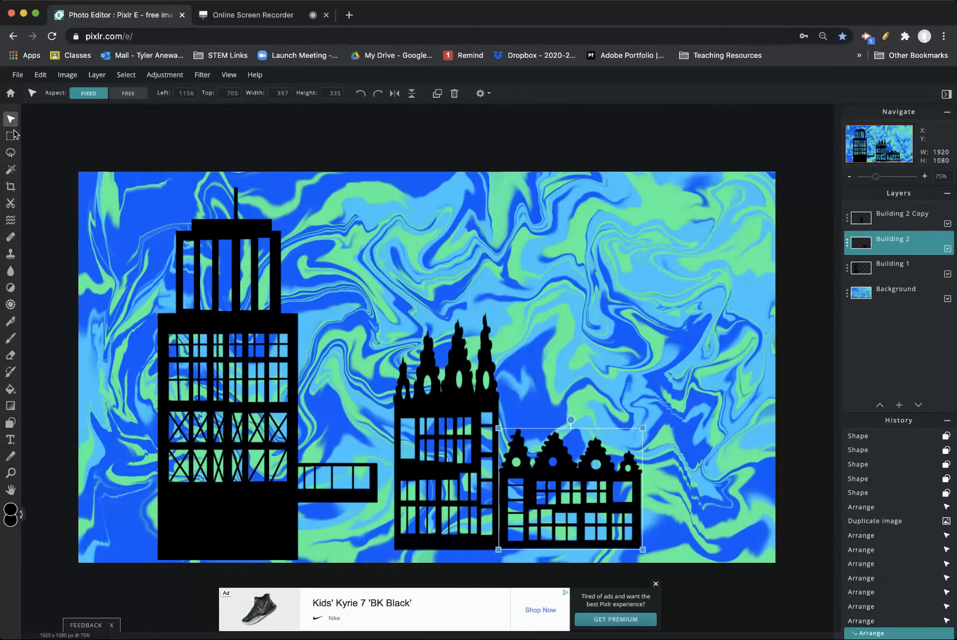
left_click_drag(222, 372, 222, 366)
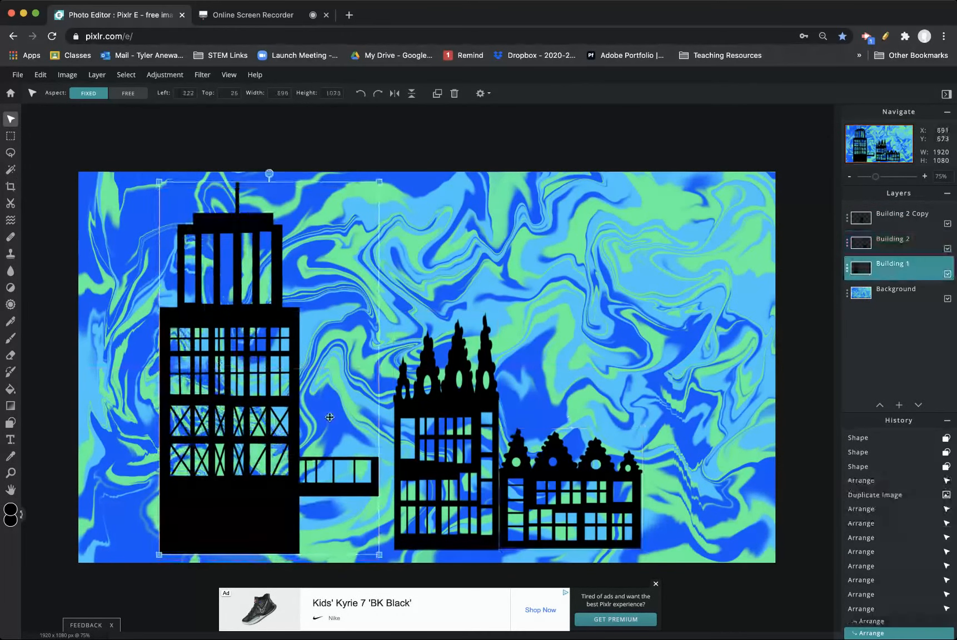
Move Building 2 and its tall copy together toward the canvas's right edge, keeping them side by side.
left_click_drag(555, 459, 674, 470)
left_click_drag(466, 395, 583, 395)
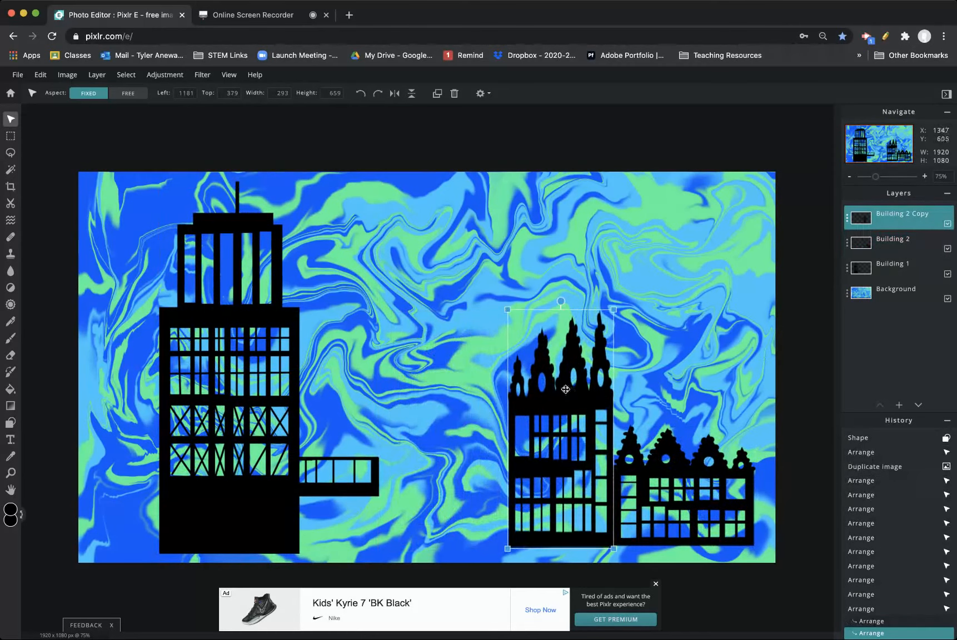
Add an empty layer above the Building 2 copy and name it Power Pole.
left_click(898, 405)
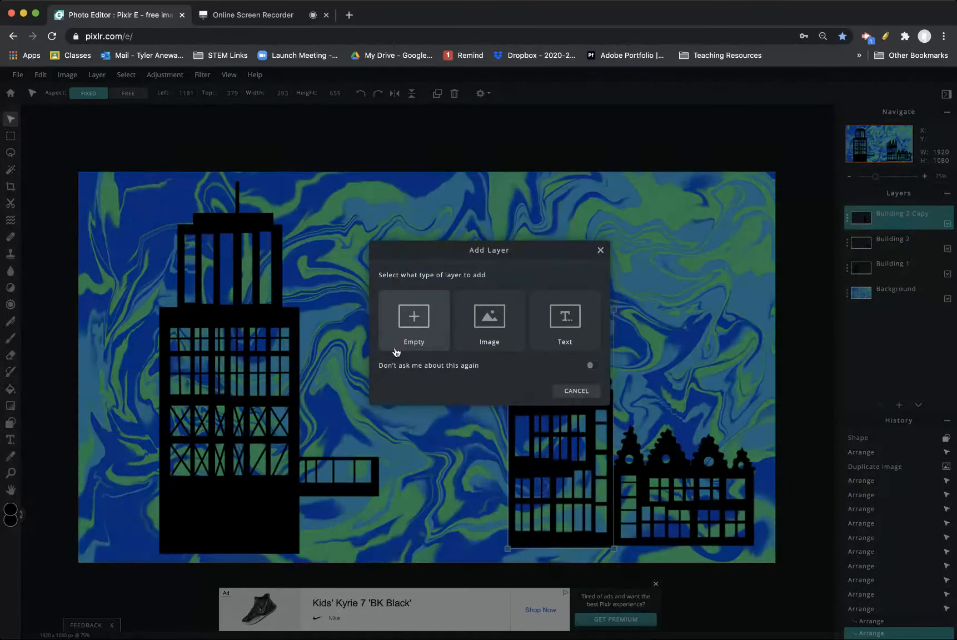
left_click(400, 345)
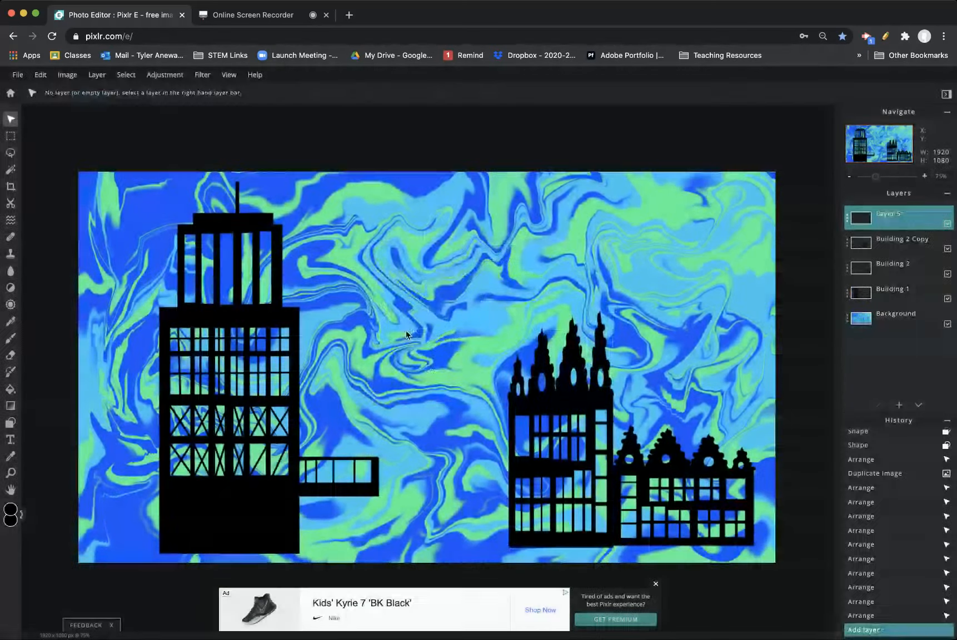
left_click(889, 214)
left_click(811, 225)
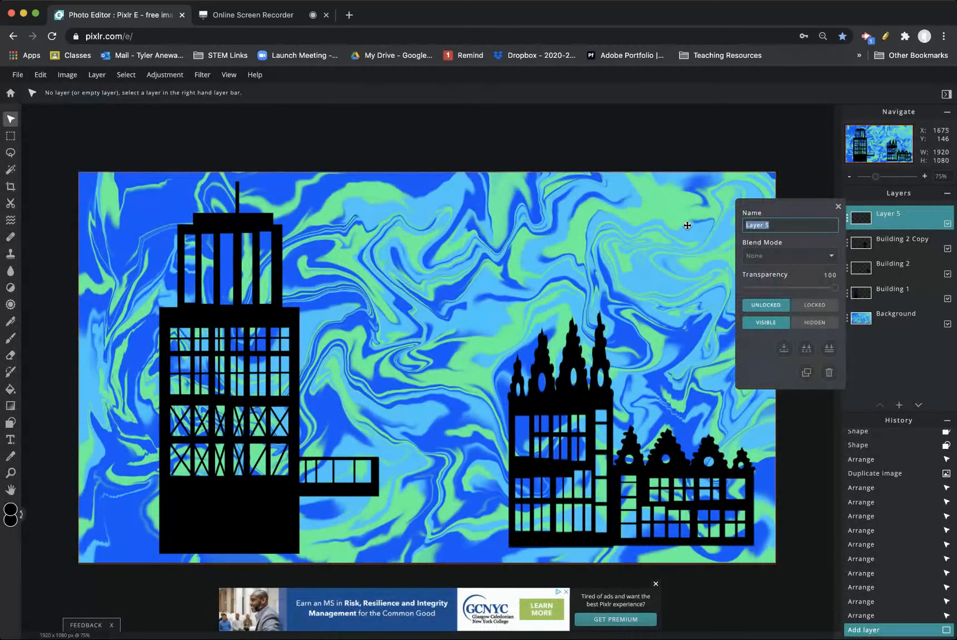
type("Power Pole")
left_click(837, 206)
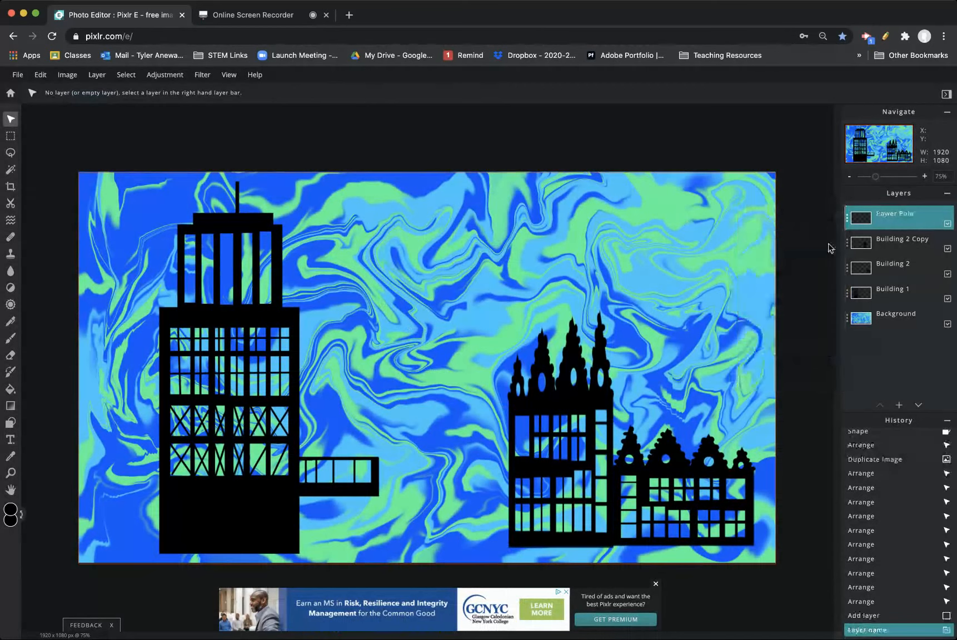
Draw a power pole between the buildings from filled black rectangles: a tall thin post and two crossbars, the lower one wider.
left_click(12, 427)
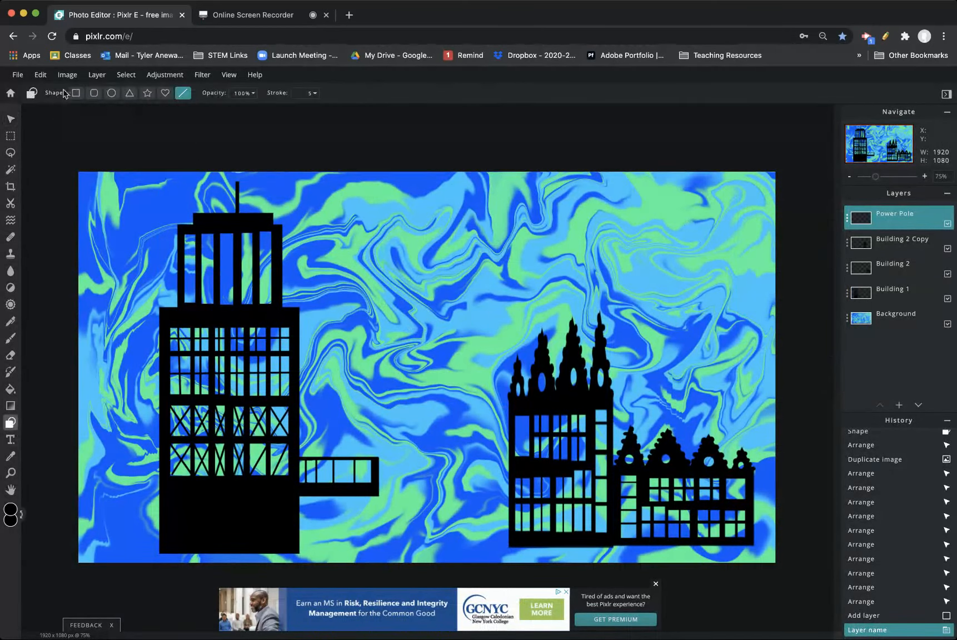
left_click_drag(414, 262, 417, 565)
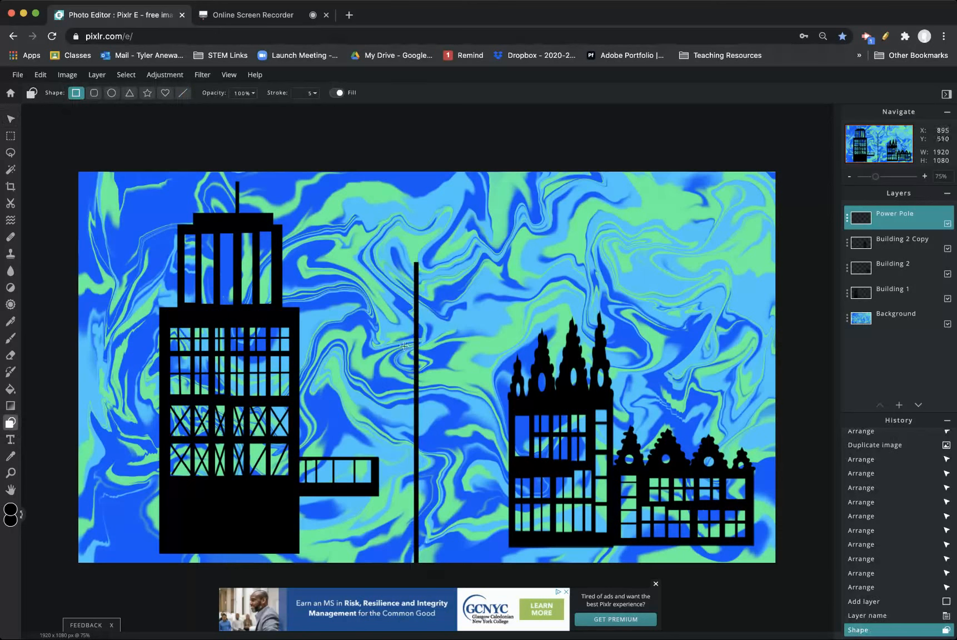
left_click_drag(356, 320, 500, 324)
left_click_drag(371, 279, 470, 281)
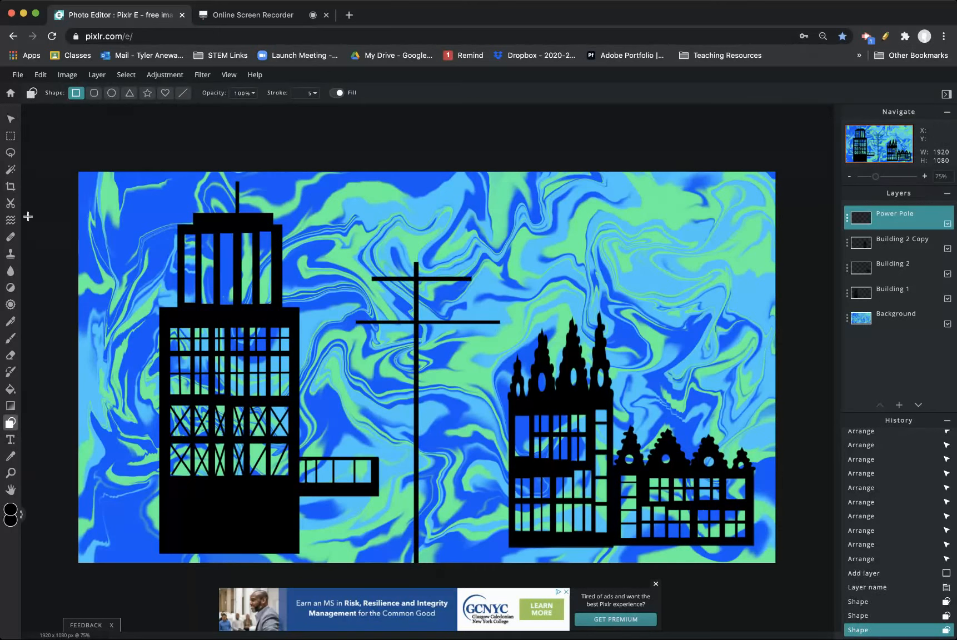
Draw an unfilled black ellipse outline about 750 px wide in the sky above the spired building, on its own new empty layer.
left_click(112, 94)
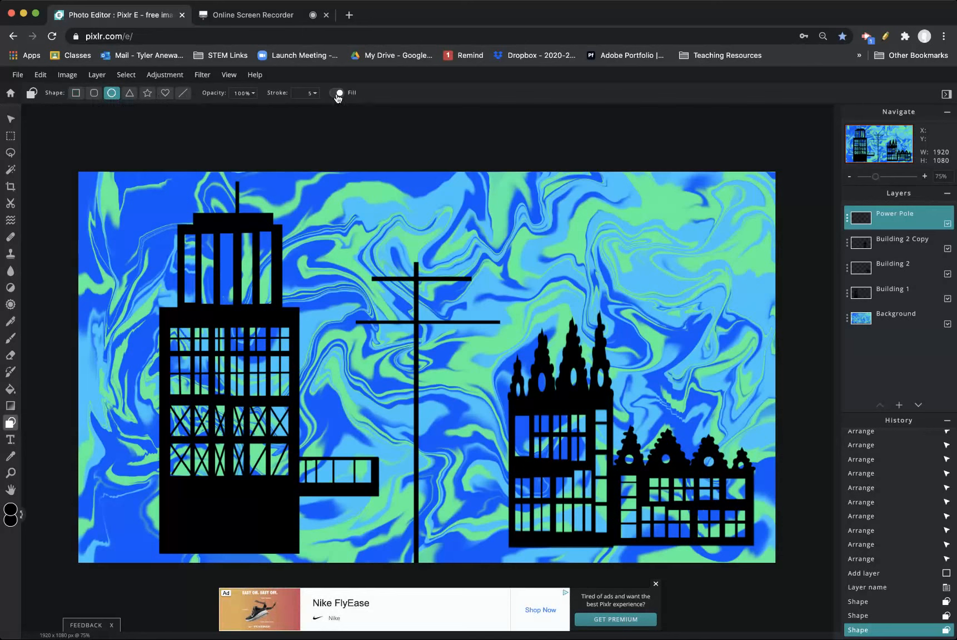
left_click_drag(476, 204, 729, 277)
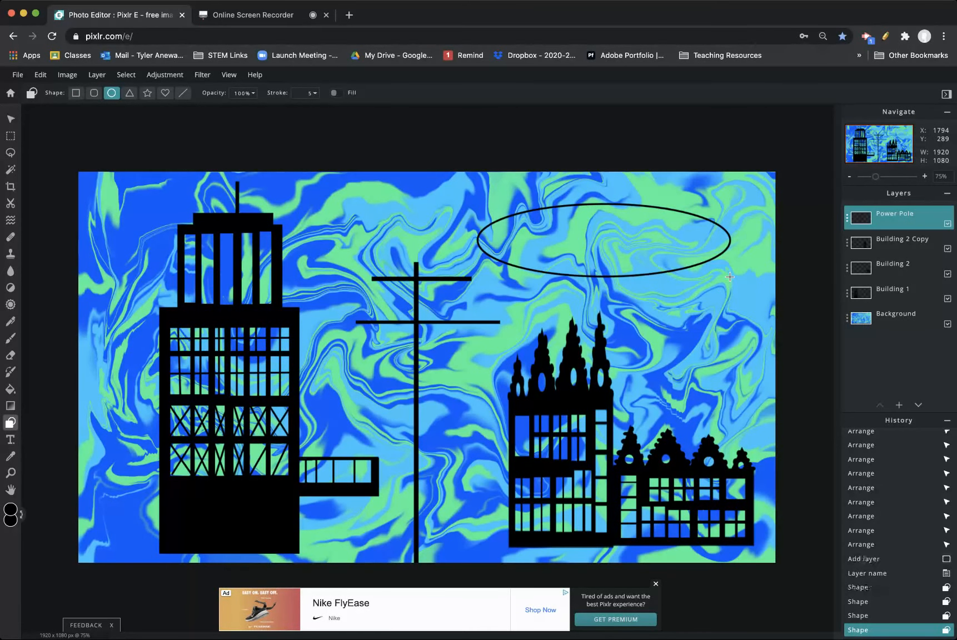
key("super+z")
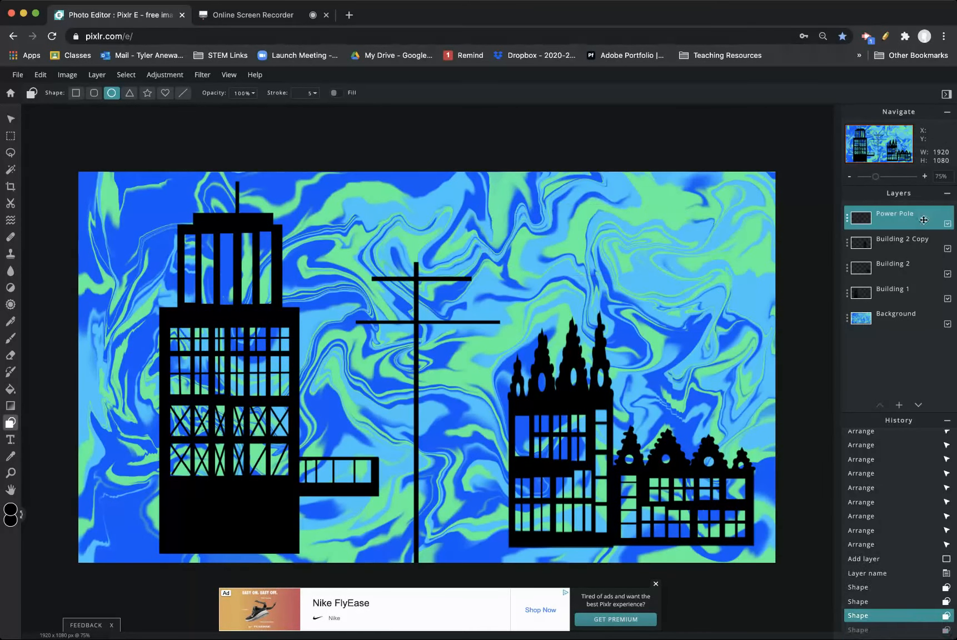
left_click(899, 405)
left_click(402, 335)
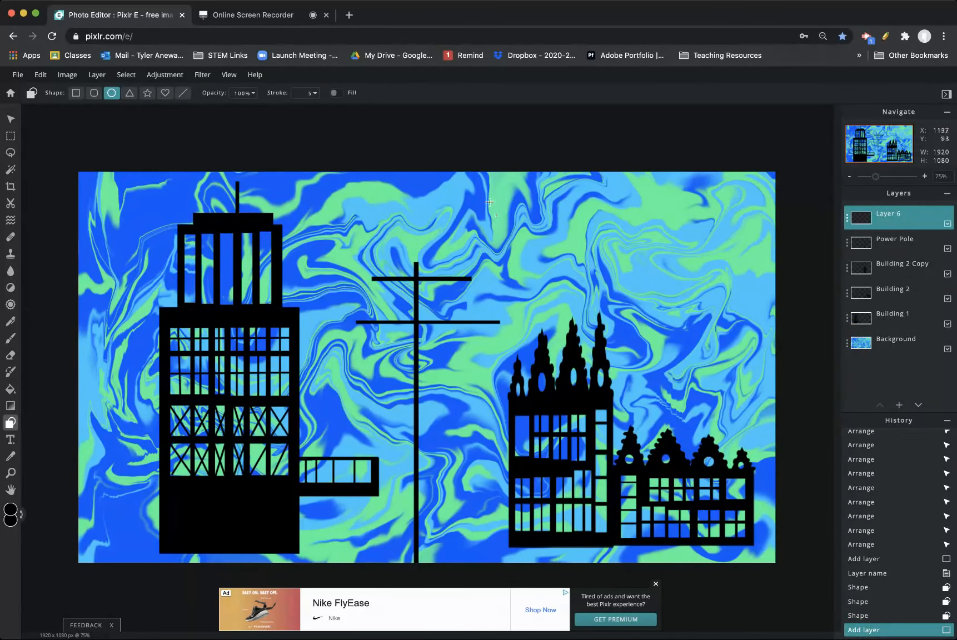
left_click_drag(478, 186, 748, 282)
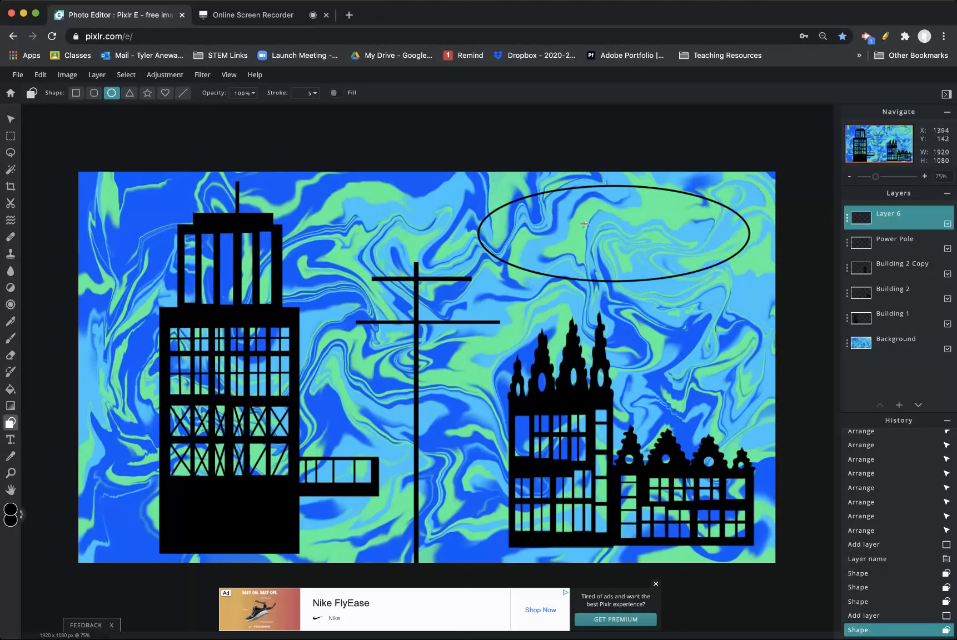
Try to select the upper half of the ellipse with a rectangular marquee.
left_click(11, 137)
left_click_drag(452, 178, 763, 236)
scroll(763, 236, "down", 5)
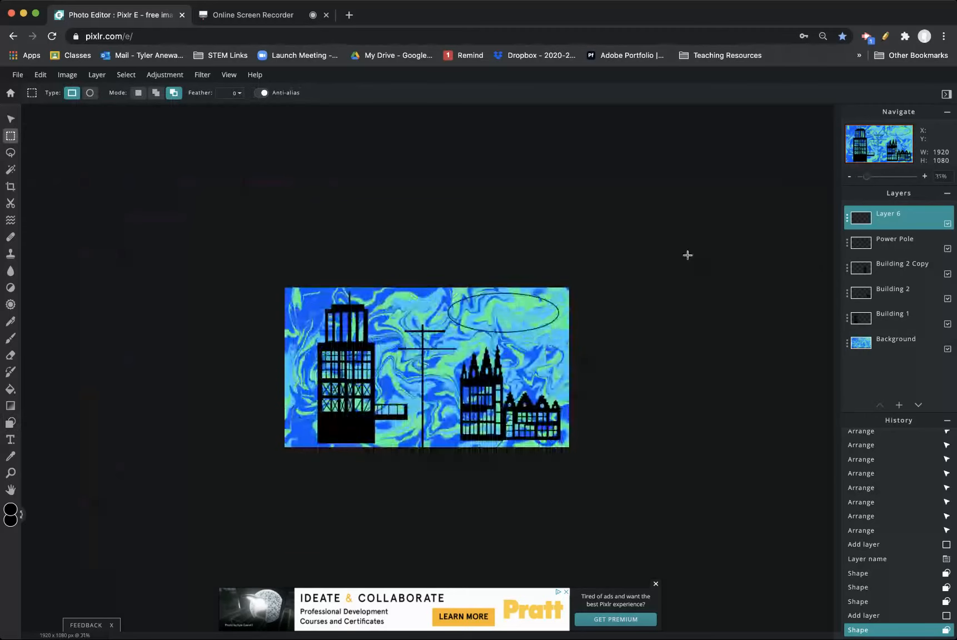
scroll(488, 296, "up", 5)
scroll(611, 246, "down", 1)
left_click_drag(464, 190, 754, 241)
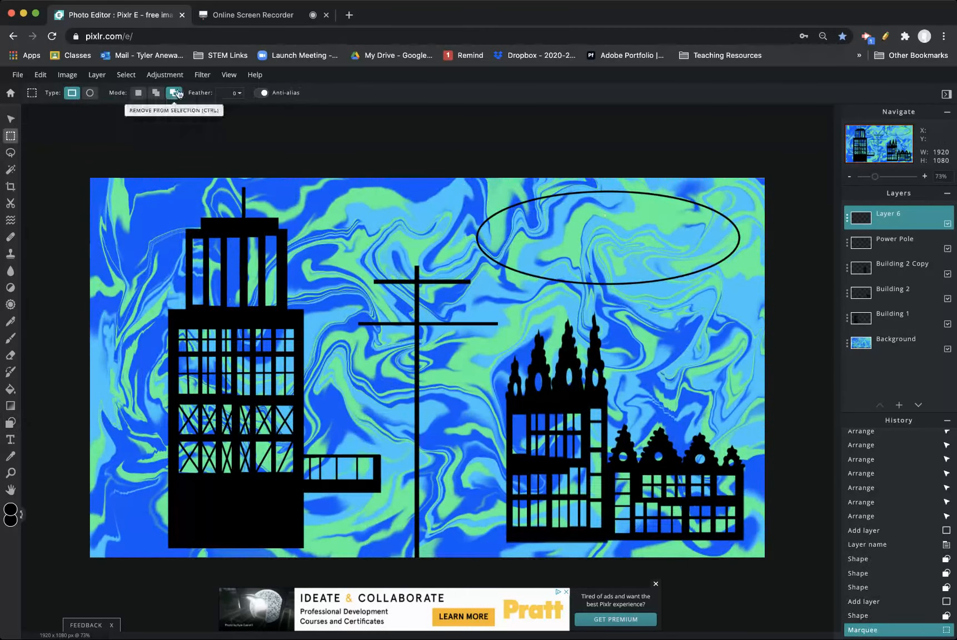
Set the marquee to make a new selection, select the ellipse's upper half with about 850 by 152 px, and clear it.
left_click(138, 93)
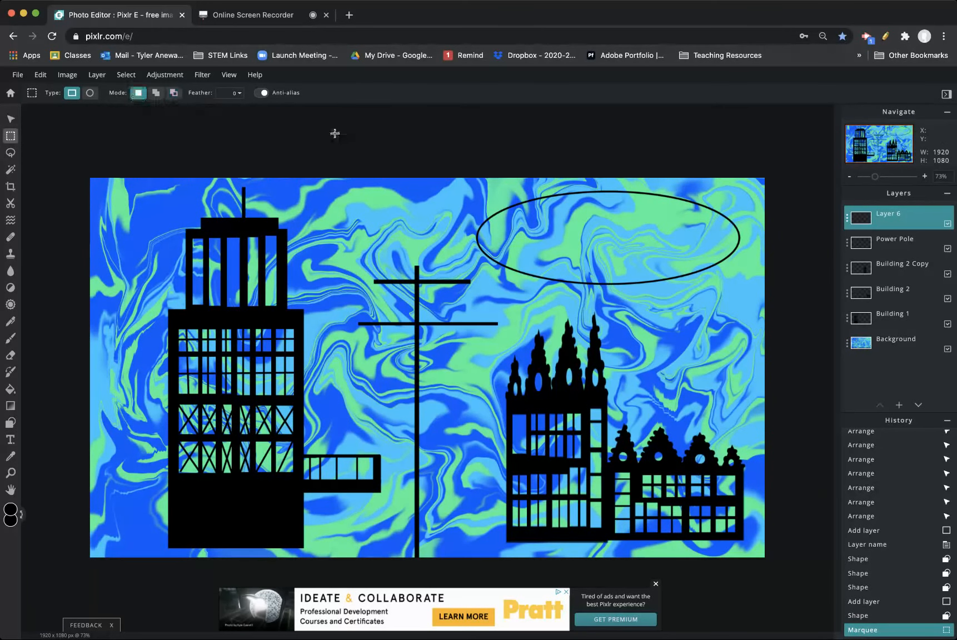
left_click_drag(458, 184, 489, 340)
scroll(747, 239, "down", 10)
left_click_drag(862, 177, 892, 138)
left_click(543, 162)
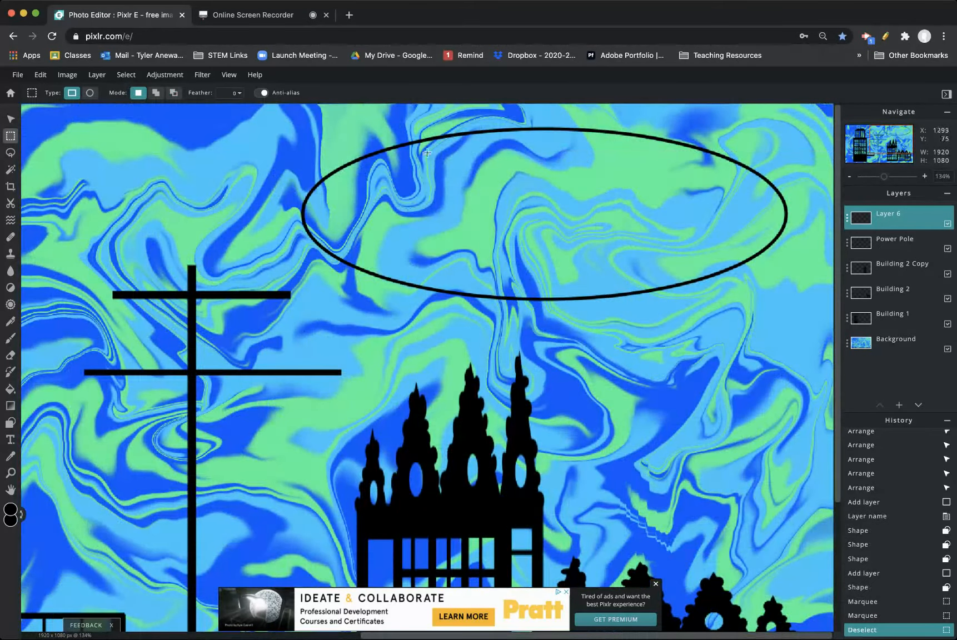
left_click_drag(263, 120, 813, 217)
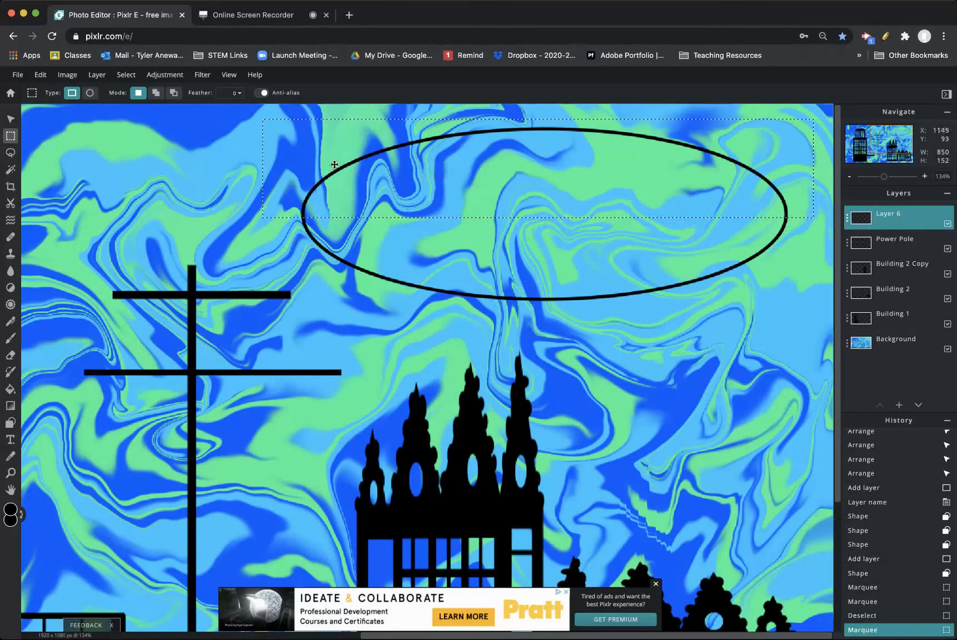
key("Delete")
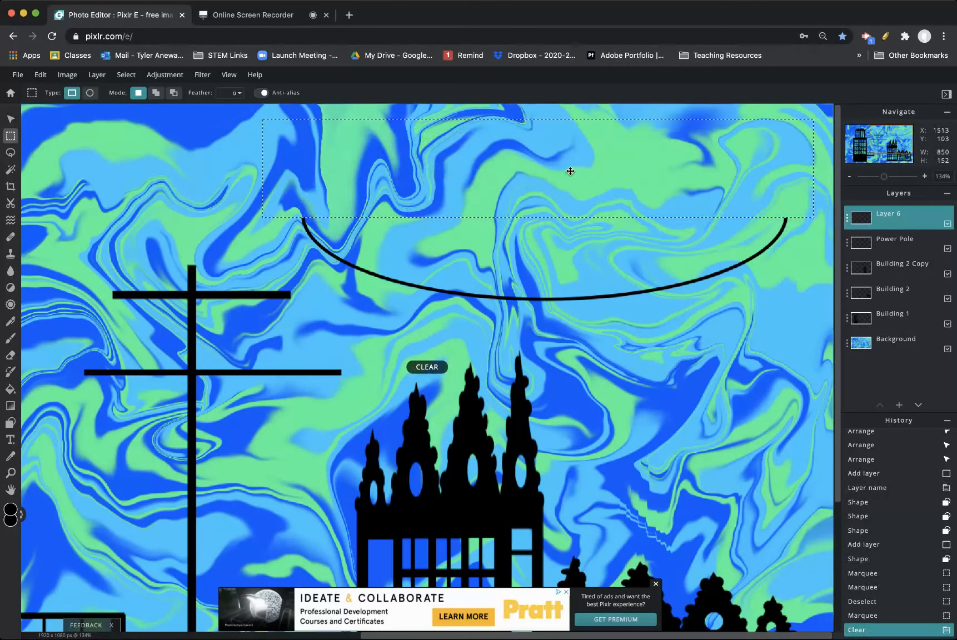
Shrink the arc to about 500 by 86 px and hang it as a wire between the tall tower and the upper crossbar.
left_click(9, 119)
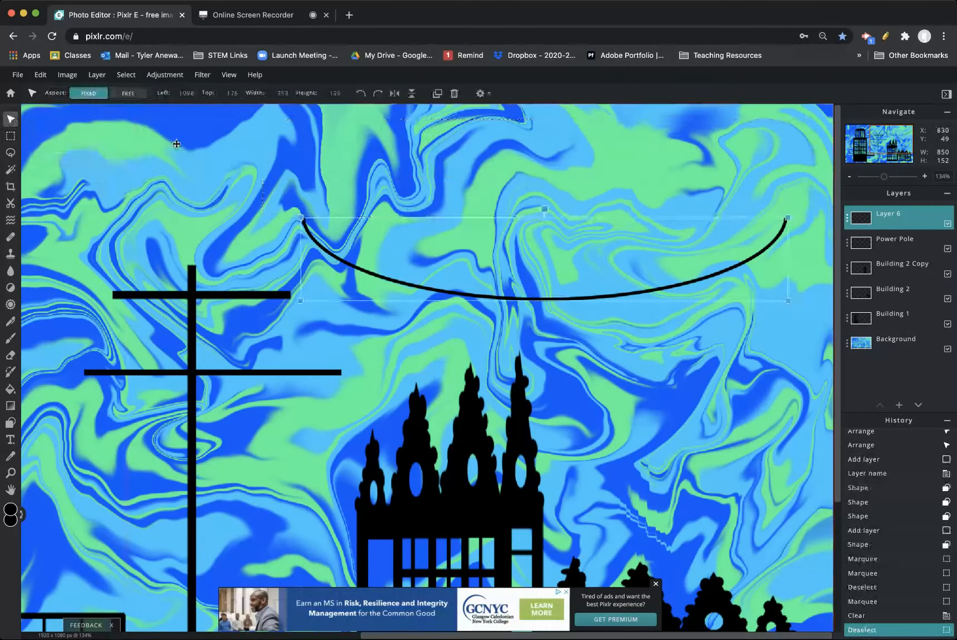
left_click_drag(566, 272, 367, 216)
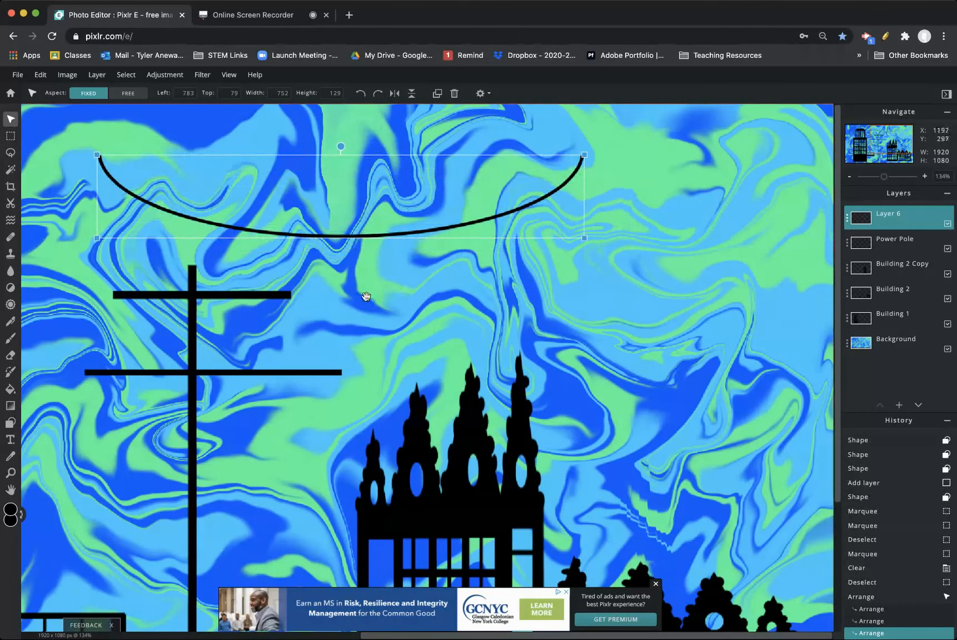
left_click_drag(366, 295, 661, 283)
left_click_drag(663, 204, 503, 315)
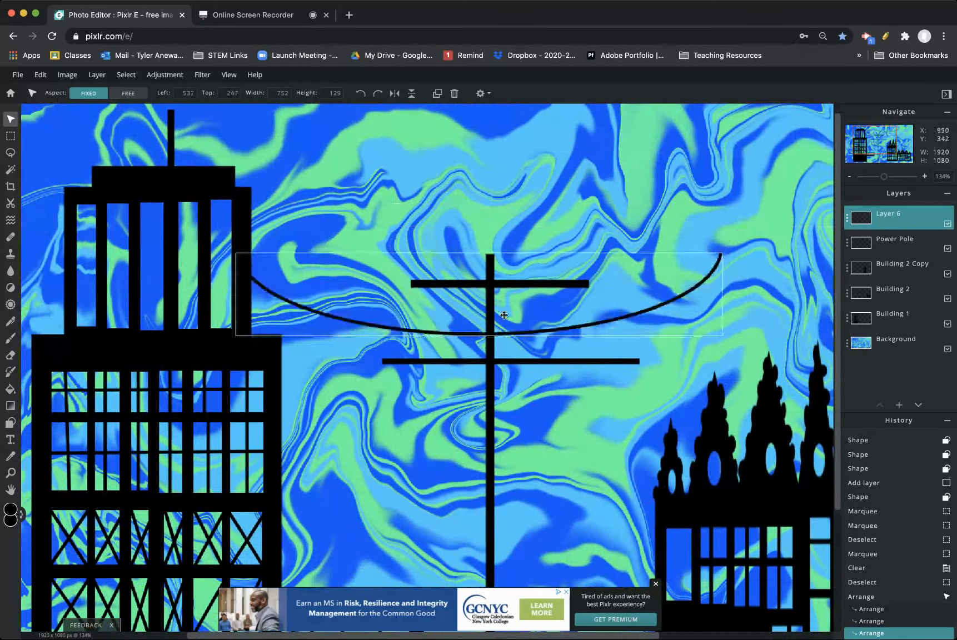
left_click_drag(722, 254, 559, 282)
left_click_drag(527, 314, 539, 310)
Duplicate the wire layer and hang the copy from the lower crossbar, running to the tall tower.
left_click(846, 217)
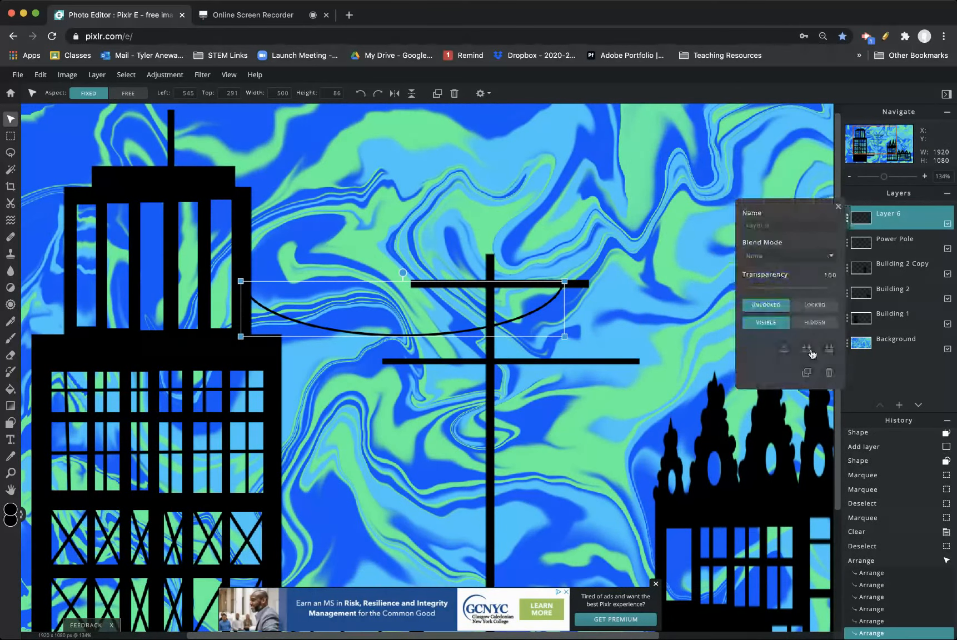
left_click(811, 353)
left_click_drag(514, 317, 554, 397)
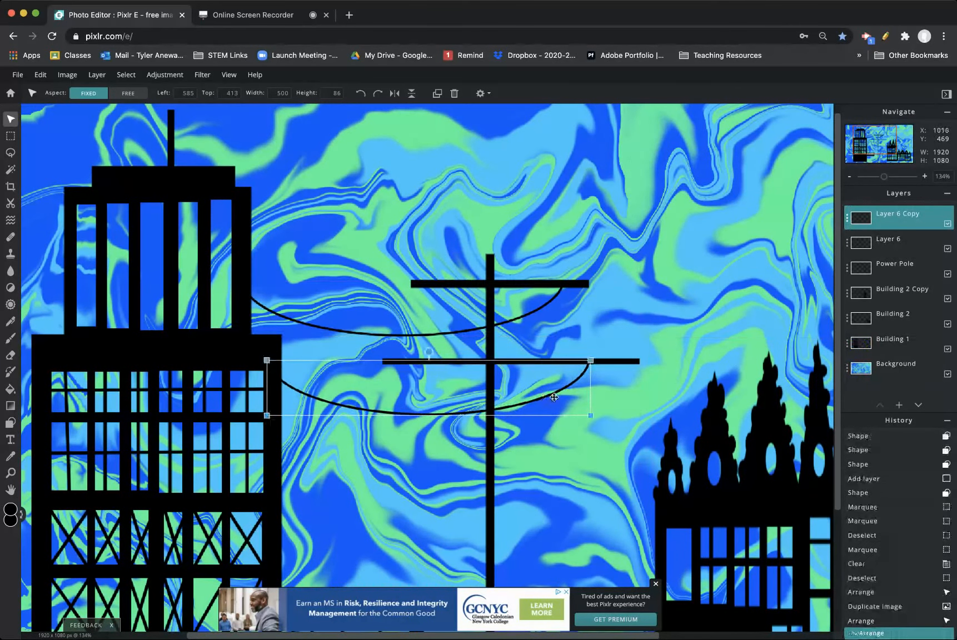
Duplicate Layer 6 again, and tilt the lower wire at about 485 by 83 px from the lower crossbar's far end to the spired building.
left_click(846, 242)
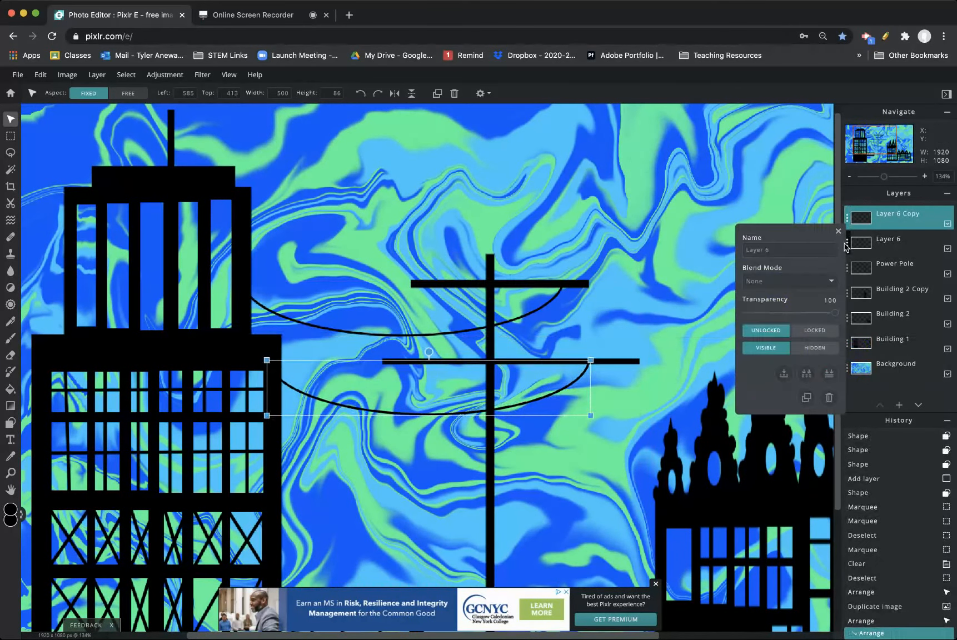
left_click(806, 398)
left_click_drag(541, 394, 758, 398)
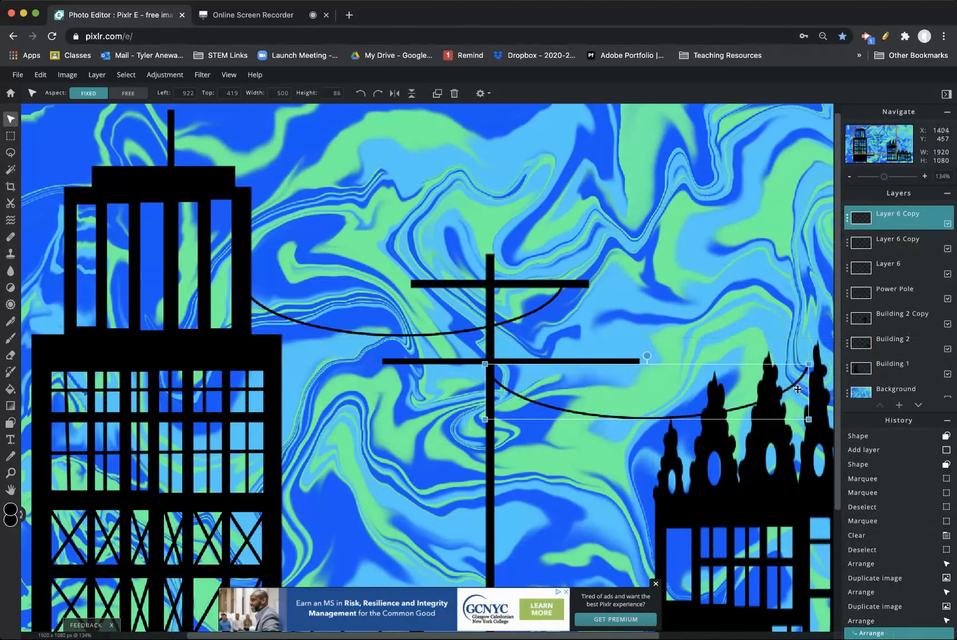
left_click_drag(877, 147, 891, 153)
left_click_drag(356, 223, 365, 223)
left_click_drag(338, 277, 184, 323)
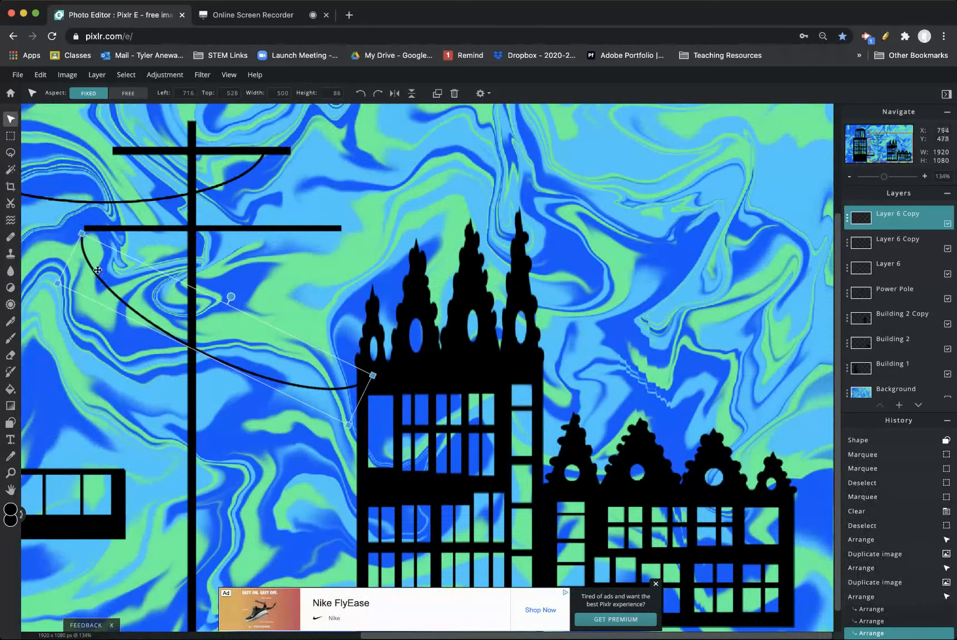
left_click_drag(82, 234, 91, 230)
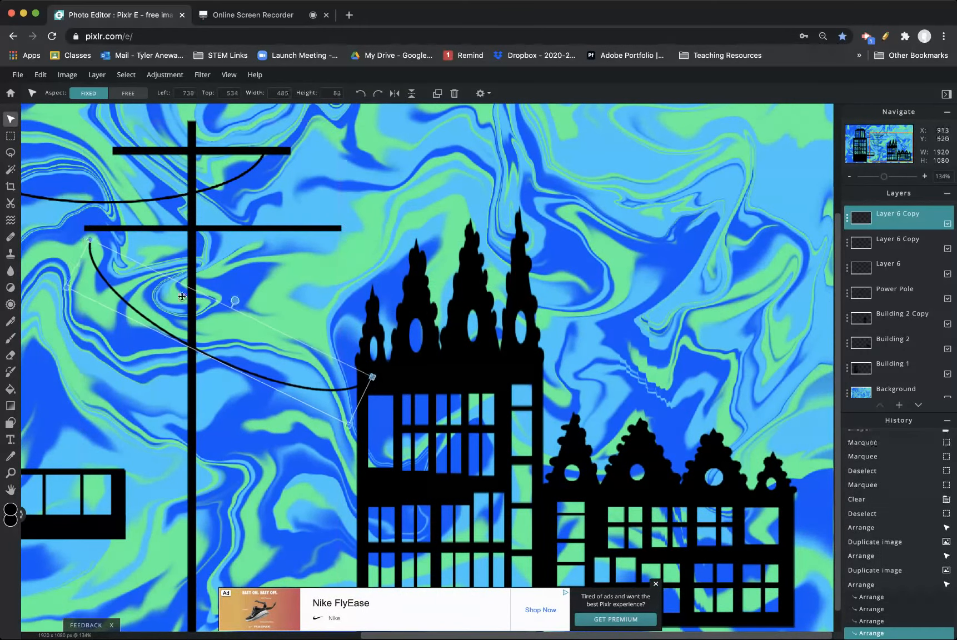
left_click_drag(235, 301, 238, 303)
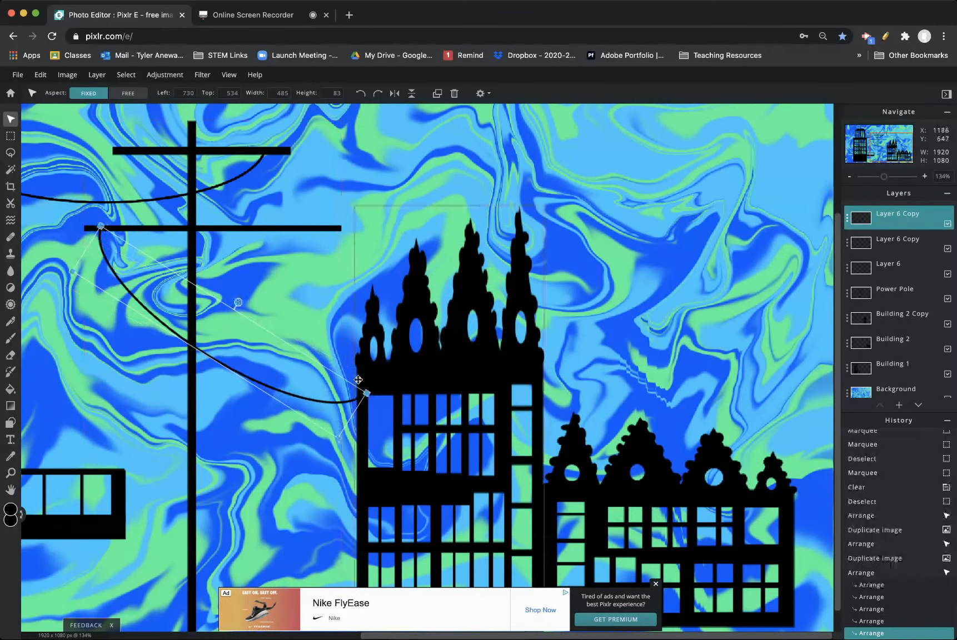
left_click(291, 312)
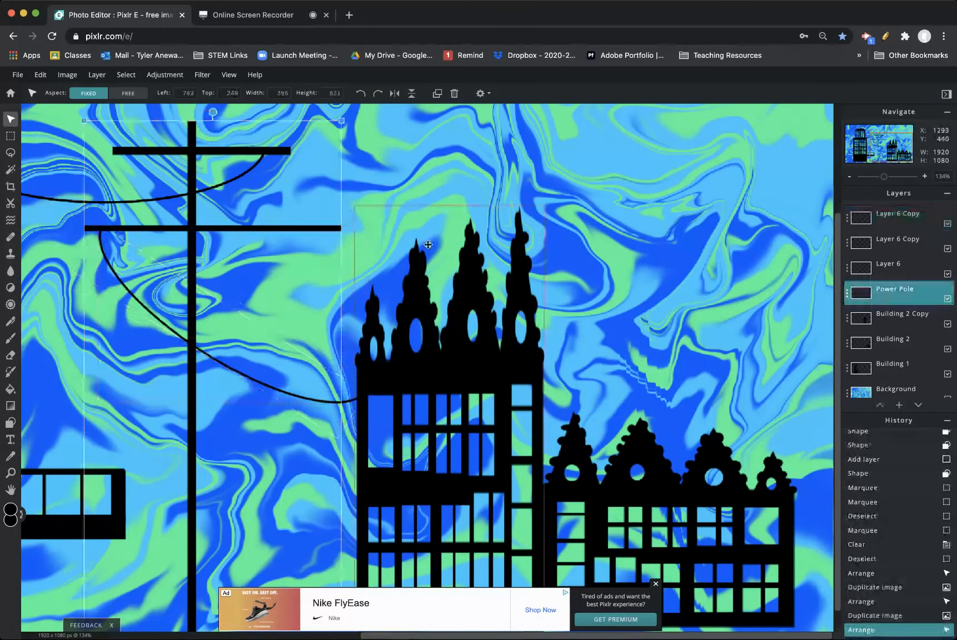
left_click(315, 396)
left_click(709, 206)
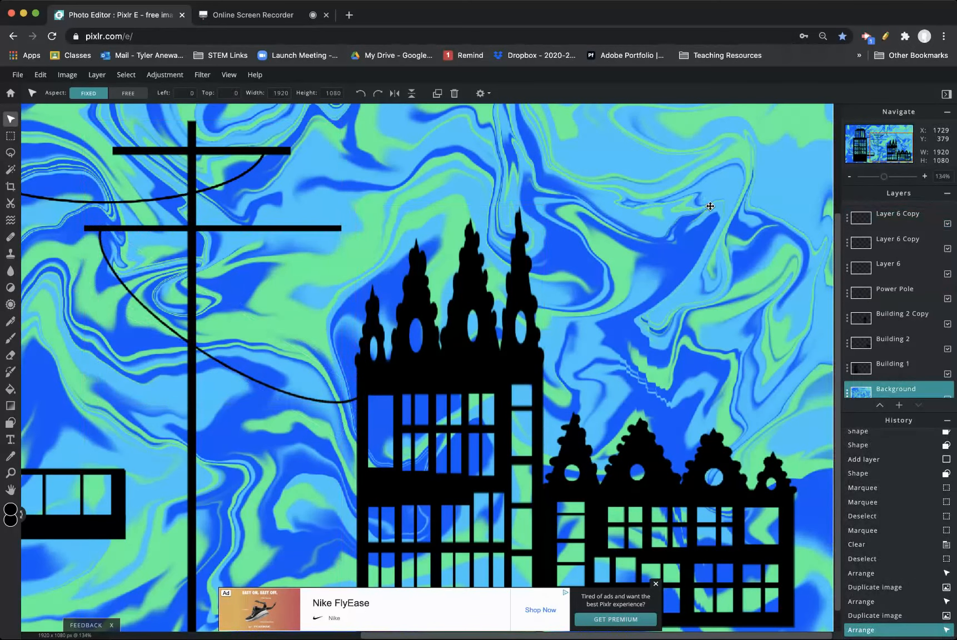
Identify the second Layer 6 Copy by toggling its visibility, and move its wire to hang between the tall tower and the lower crossbar.
left_click_drag(888, 158, 874, 156)
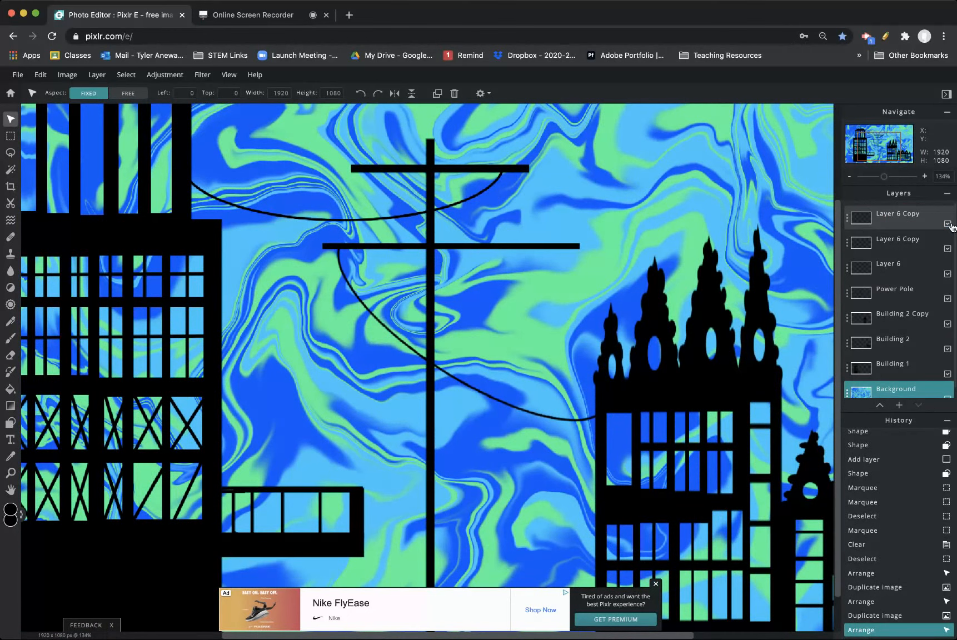
left_click(947, 248)
left_click(947, 248)
left_click(948, 249)
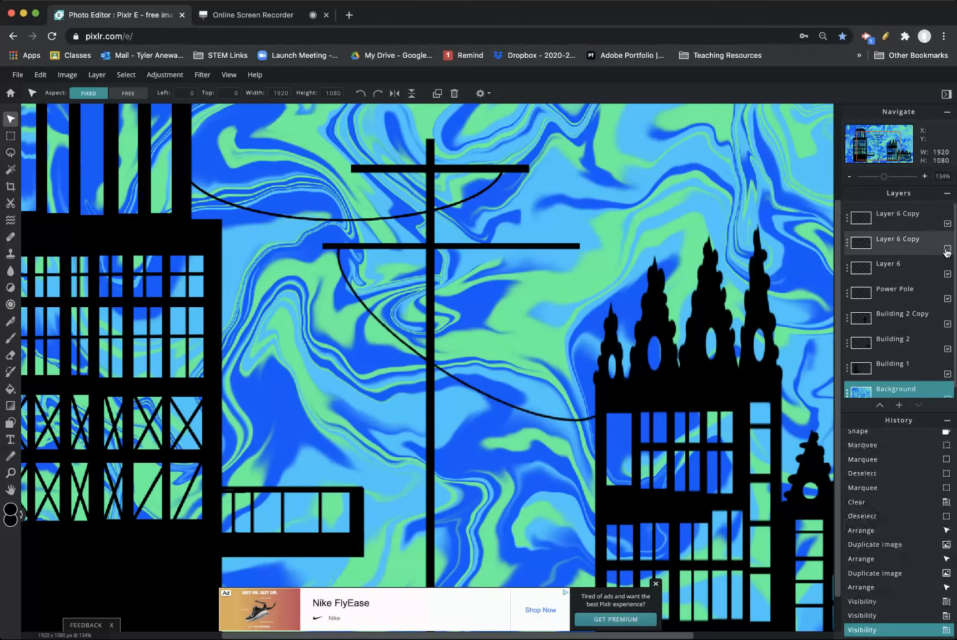
left_click(948, 248)
left_click(905, 244)
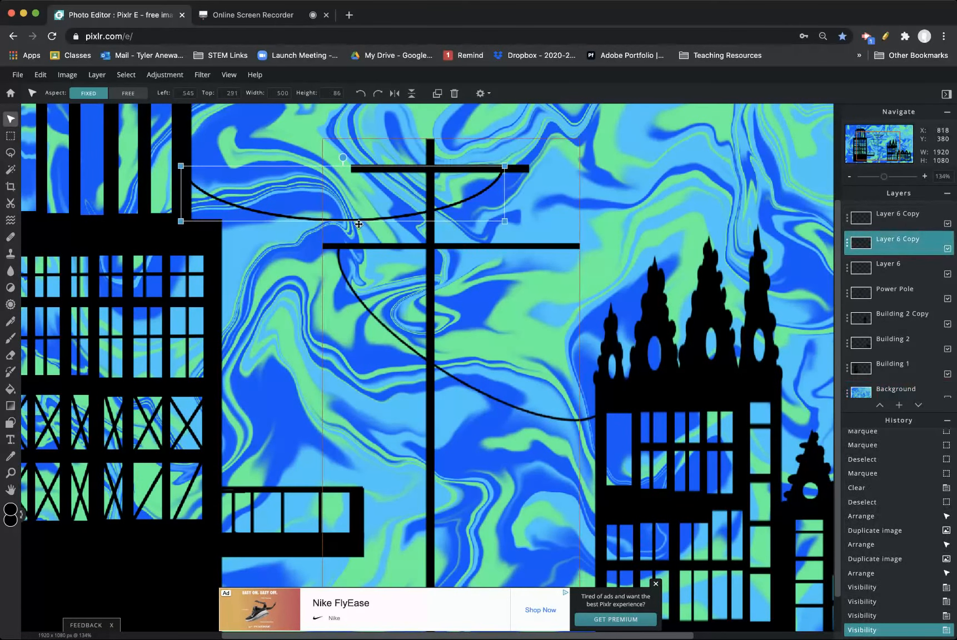
left_click_drag(356, 218, 281, 299)
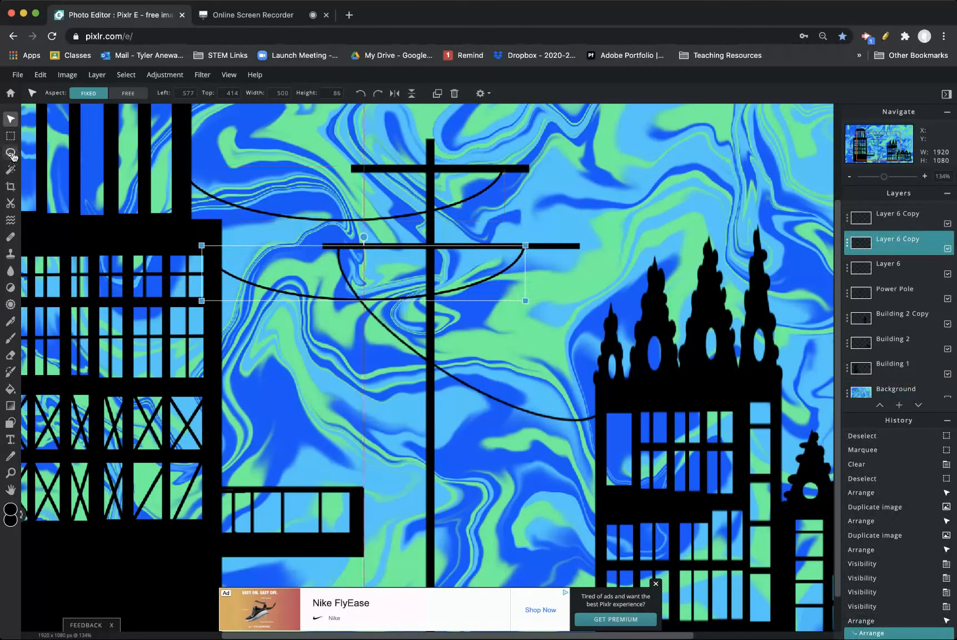
Draw small filled black circles as insulators where the three wires meet the power pole's crossbars.
left_click(12, 425)
left_click(112, 93)
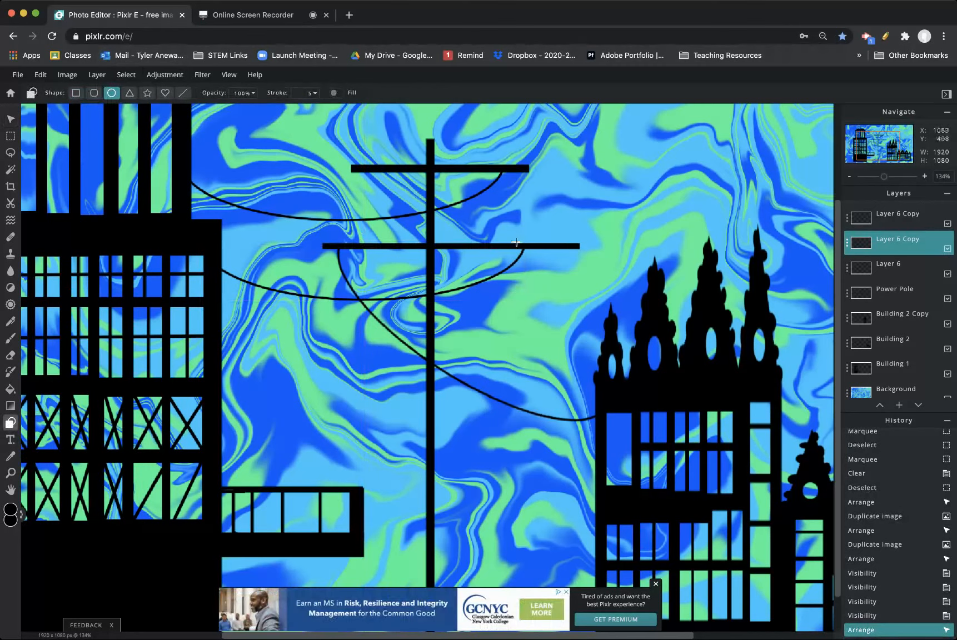
left_click_drag(528, 246, 526, 247)
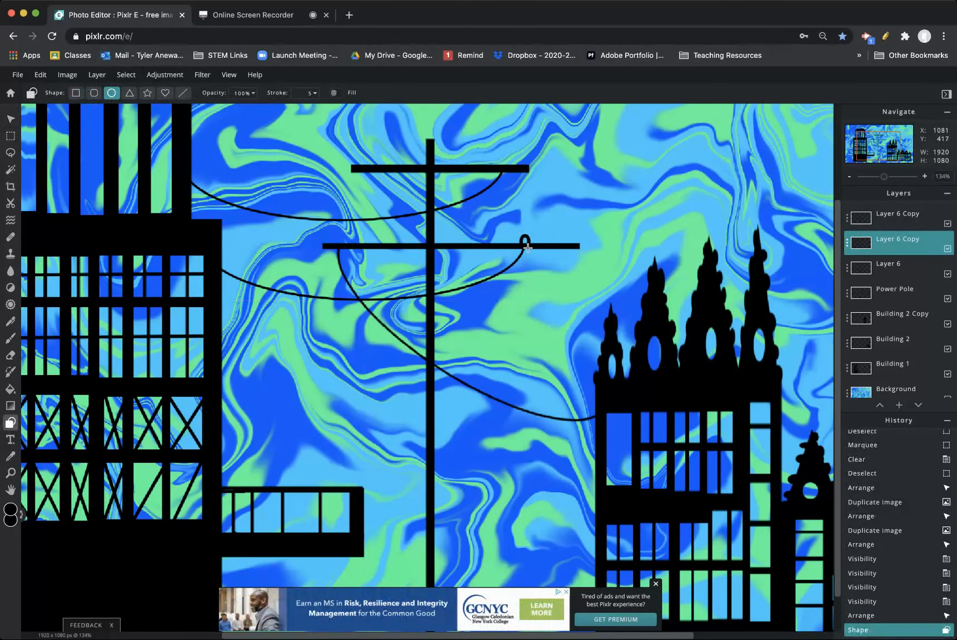
key("super+z")
left_click(337, 92)
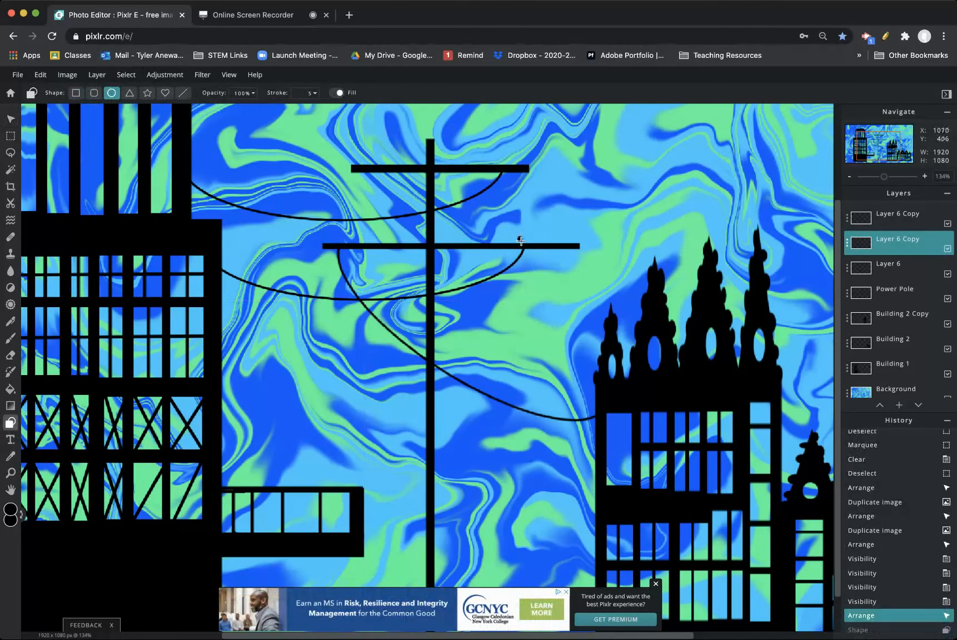
left_click_drag(519, 245, 520, 246)
left_click_drag(344, 246, 344, 246)
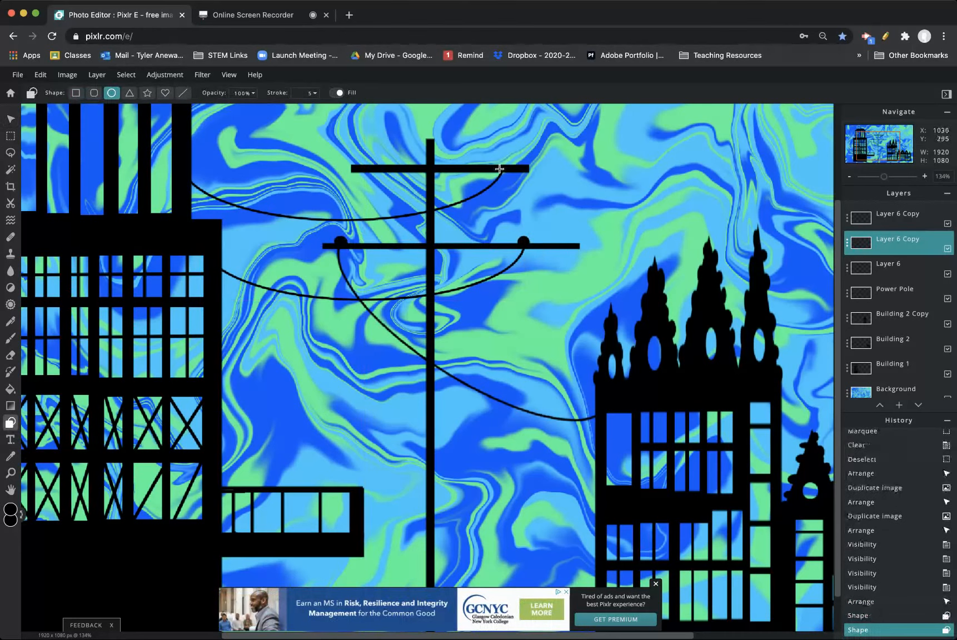
left_click_drag(508, 166, 509, 166)
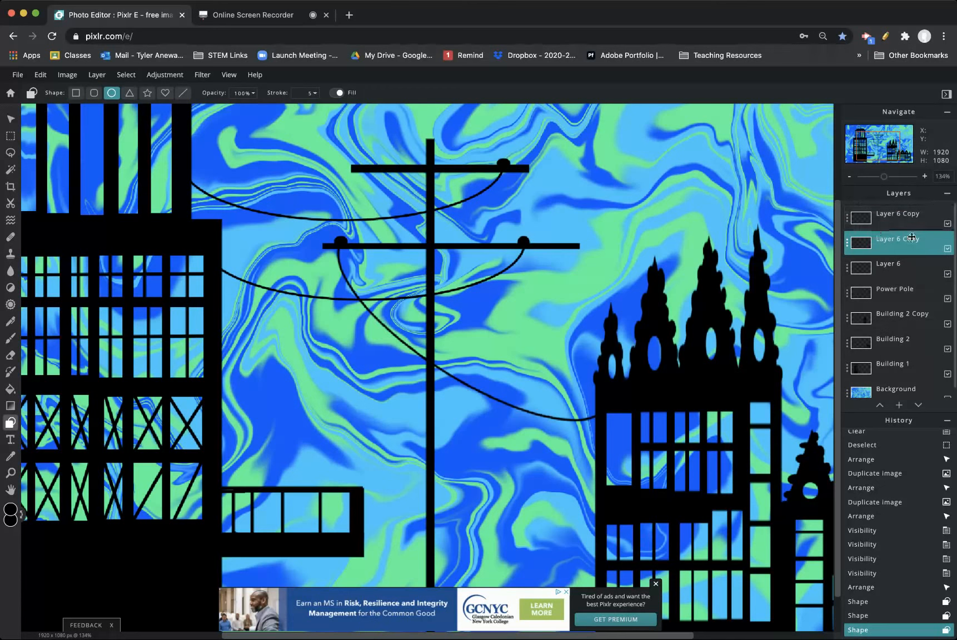
Toggle the visibility of both Layer 6 Copy layers and Layer 6 to identify which wire each one holds.
left_click(947, 224)
left_click(946, 224)
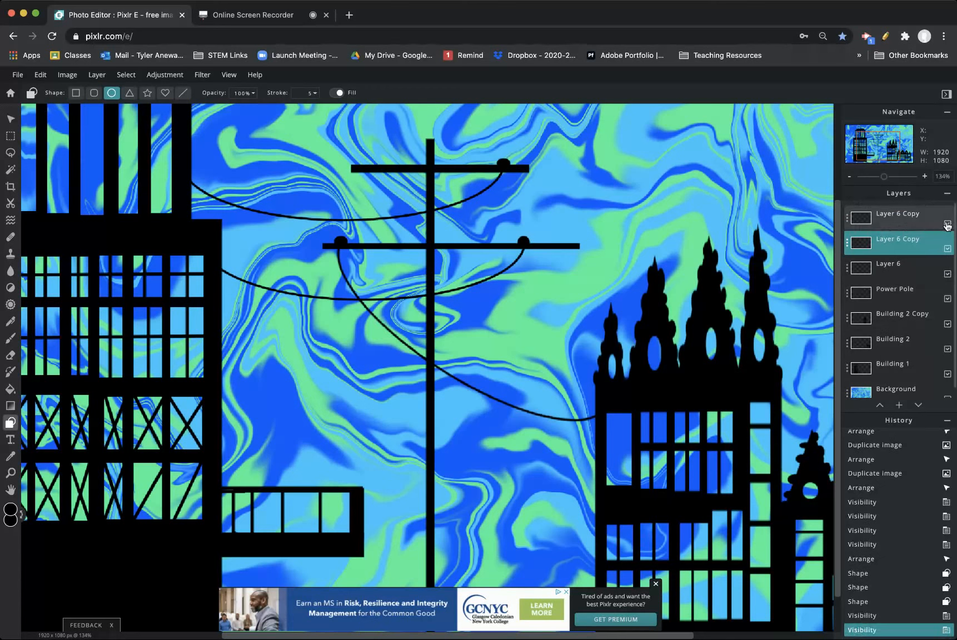
left_click(947, 249)
left_click(947, 249)
left_click(948, 249)
left_click(947, 249)
left_click(948, 224)
left_click(946, 224)
left_click(947, 249)
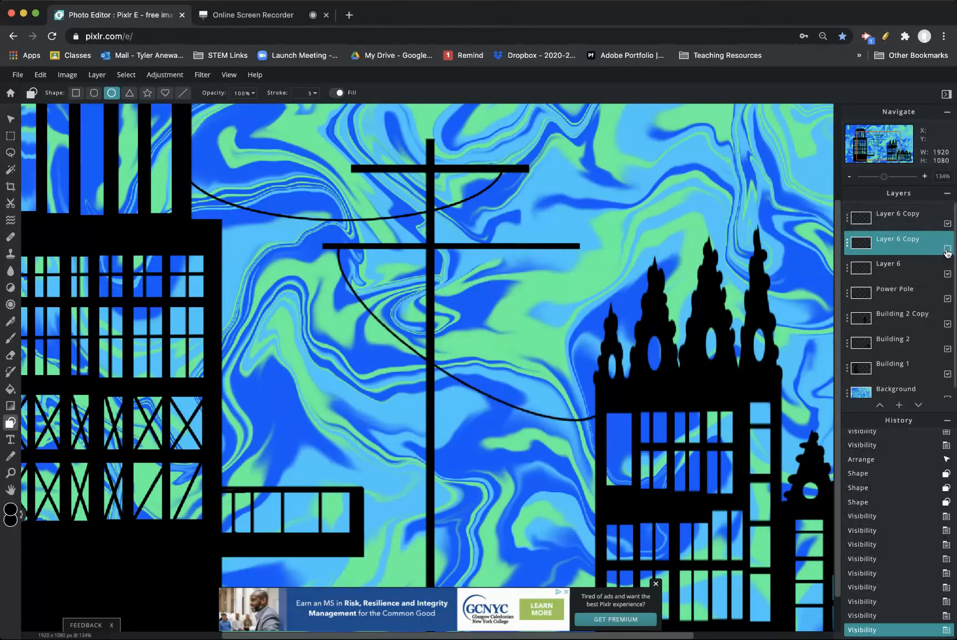
left_click(947, 250)
left_click(947, 274)
left_click(947, 274)
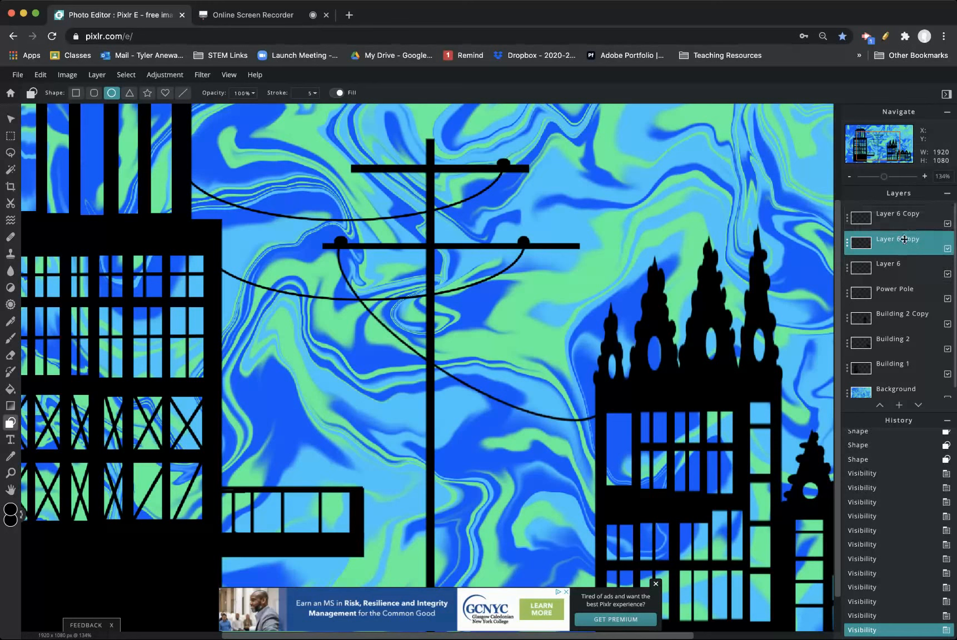
Merge the topmost Layer 6 Copy down into the Layer 6 Copy beneath it.
left_click_drag(898, 251, 887, 221)
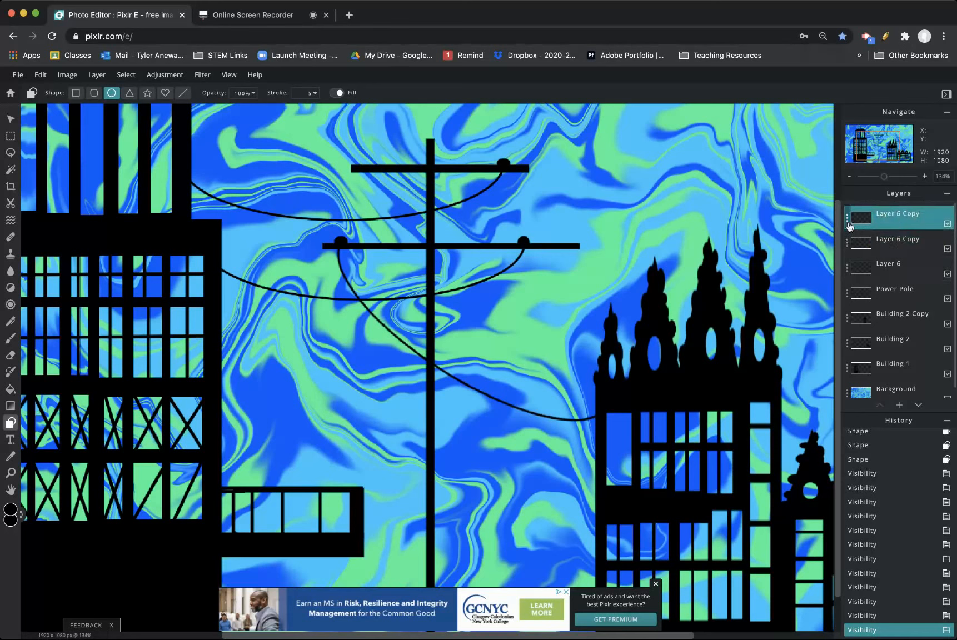
left_click(848, 222)
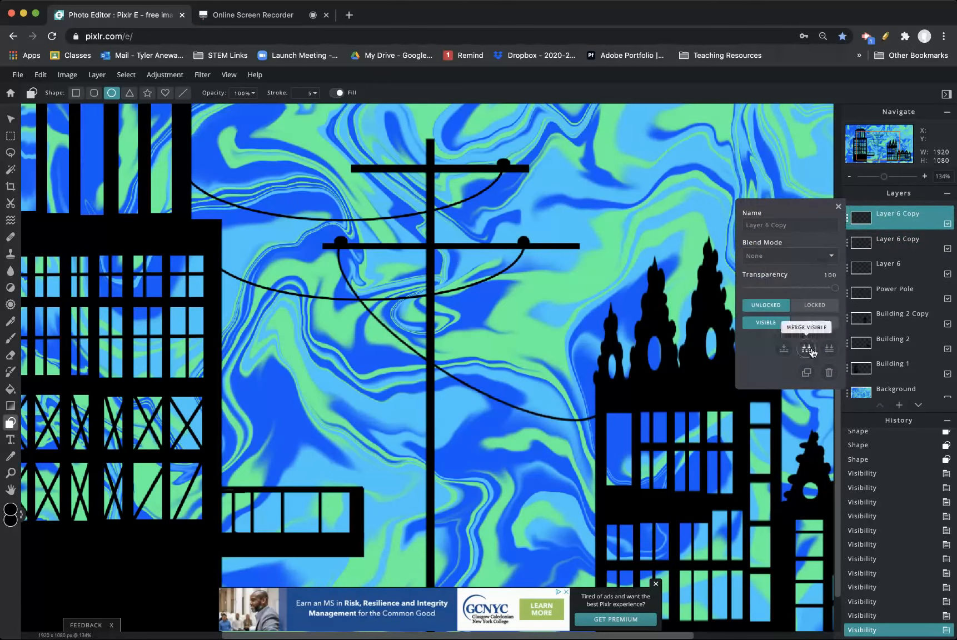
left_click(783, 350)
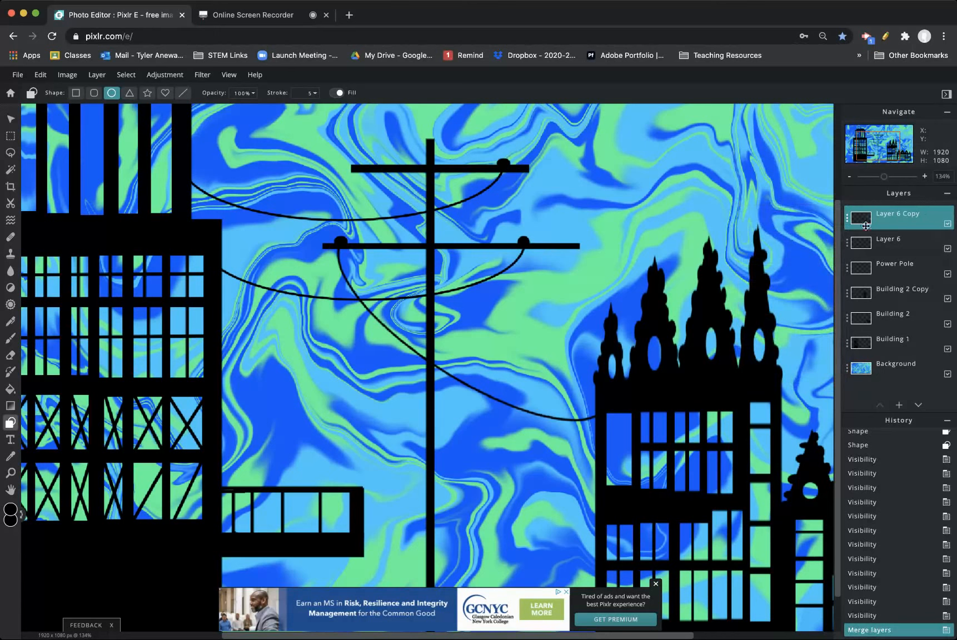
Check what Layer 6 holds by toggling its visibility, and merge Layer 6 Copy down into it.
left_click(947, 247)
left_click(947, 247)
left_click(947, 247)
left_click(948, 247)
left_click(847, 217)
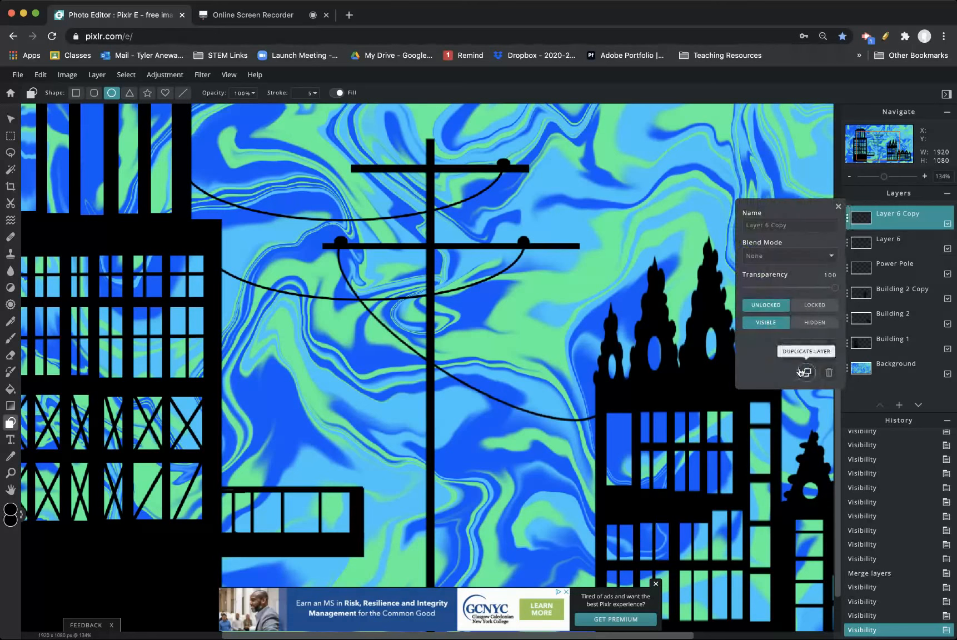
left_click(784, 349)
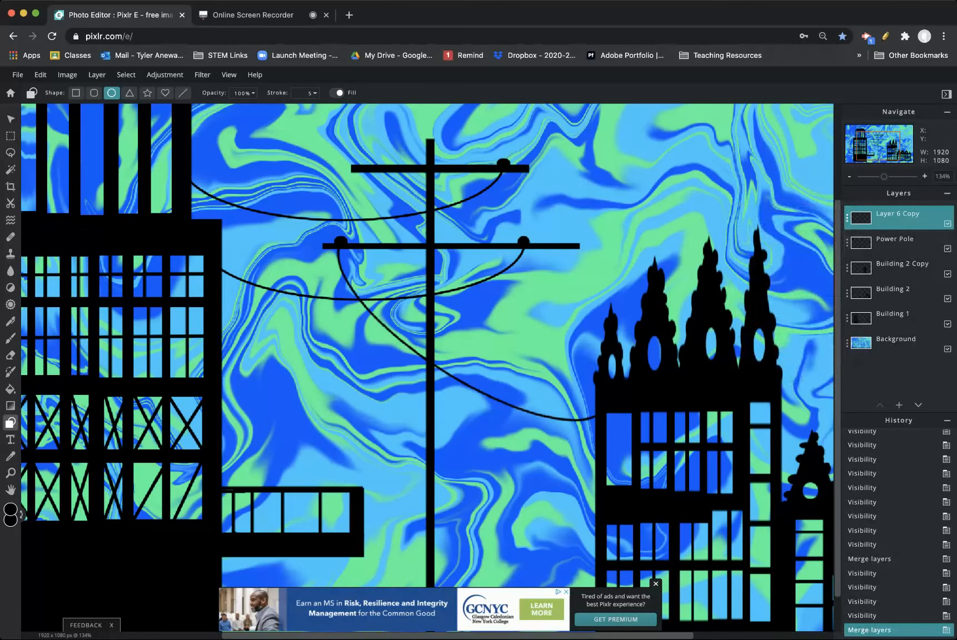
Place the Power Pole layer above the merged wire layer, merge it down, and check the result by toggling its visibility.
left_click(947, 249)
left_click(947, 249)
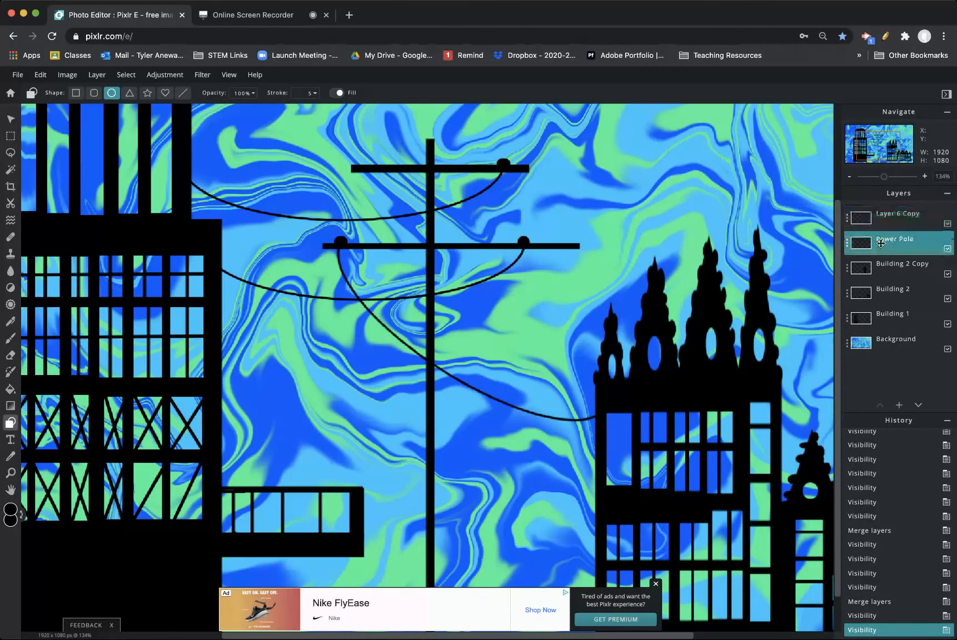
left_click_drag(906, 215, 912, 241)
left_click(901, 220)
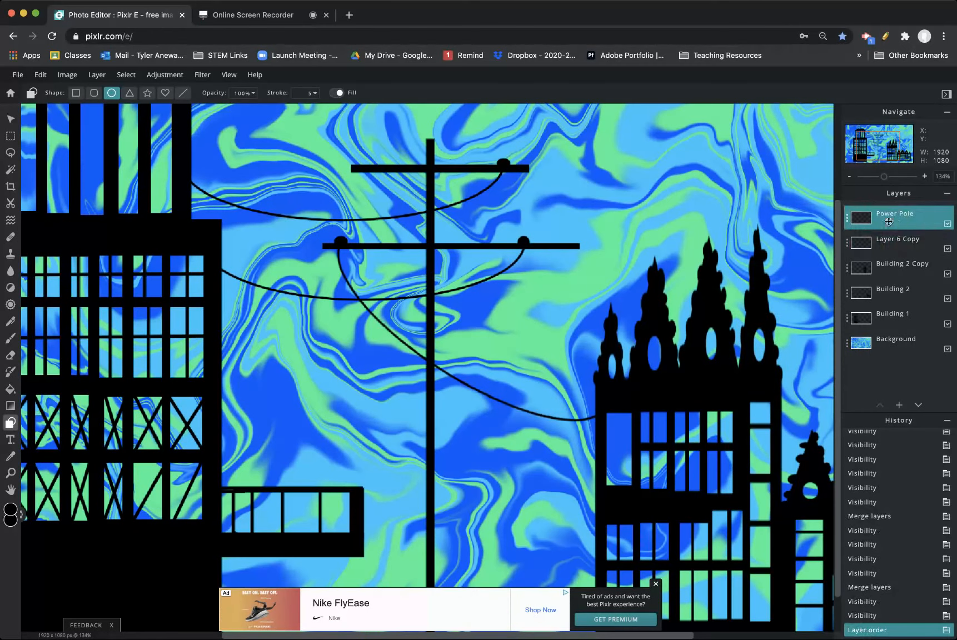
left_click(849, 221)
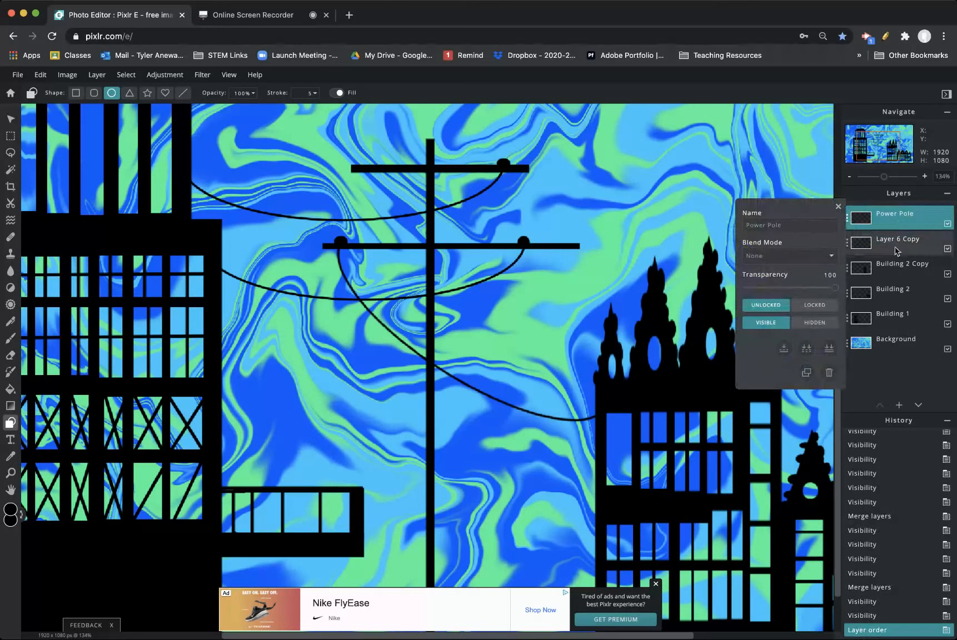
left_click(783, 350)
left_click(947, 224)
left_click(947, 224)
left_click(947, 224)
left_click(947, 224)
Add an empty layer named Ground and place it directly above the Background layer.
left_click_drag(885, 179, 874, 178)
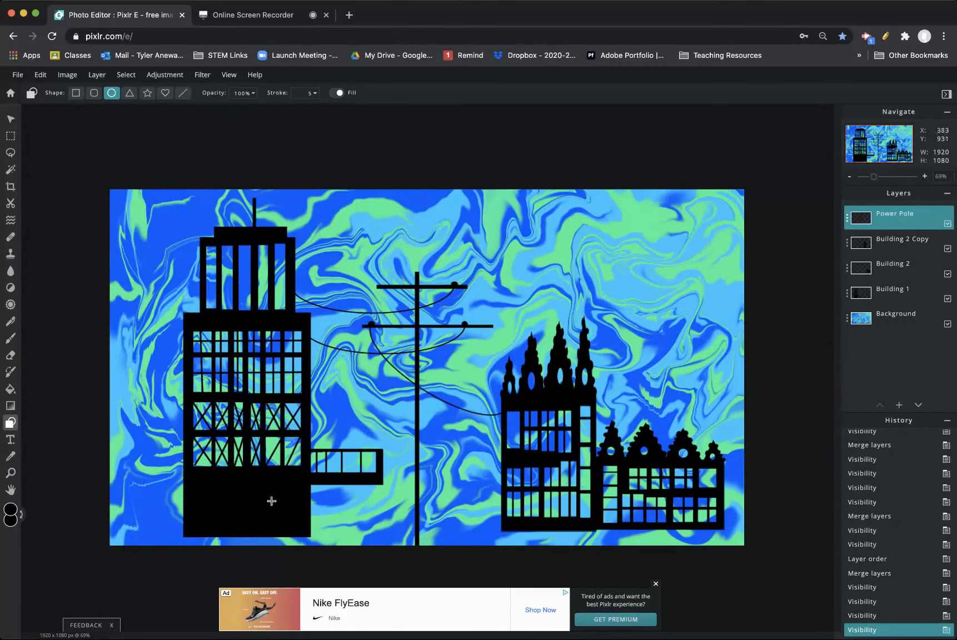
left_click(898, 405)
left_click(413, 332)
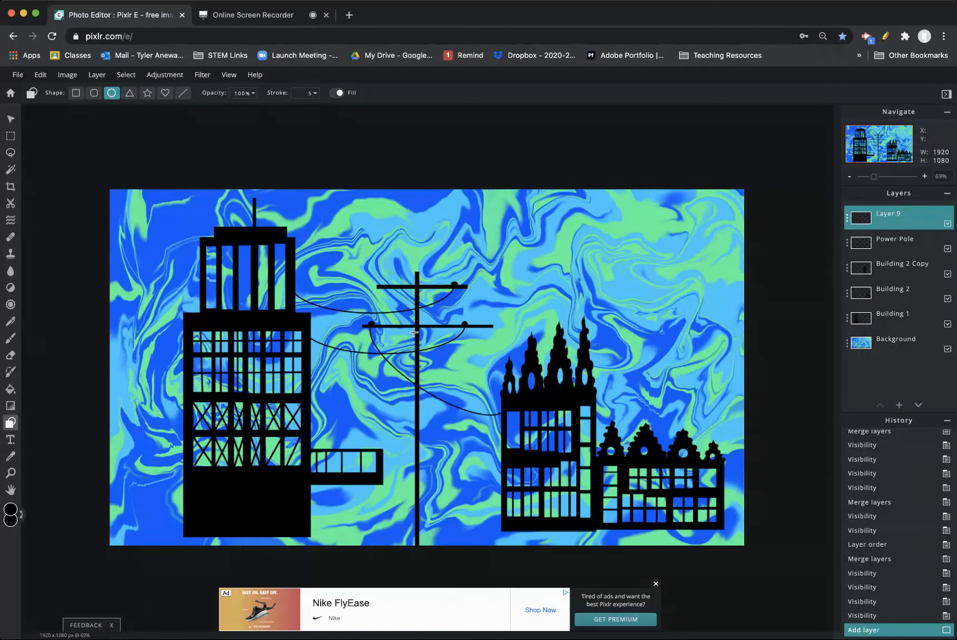
left_click(847, 217)
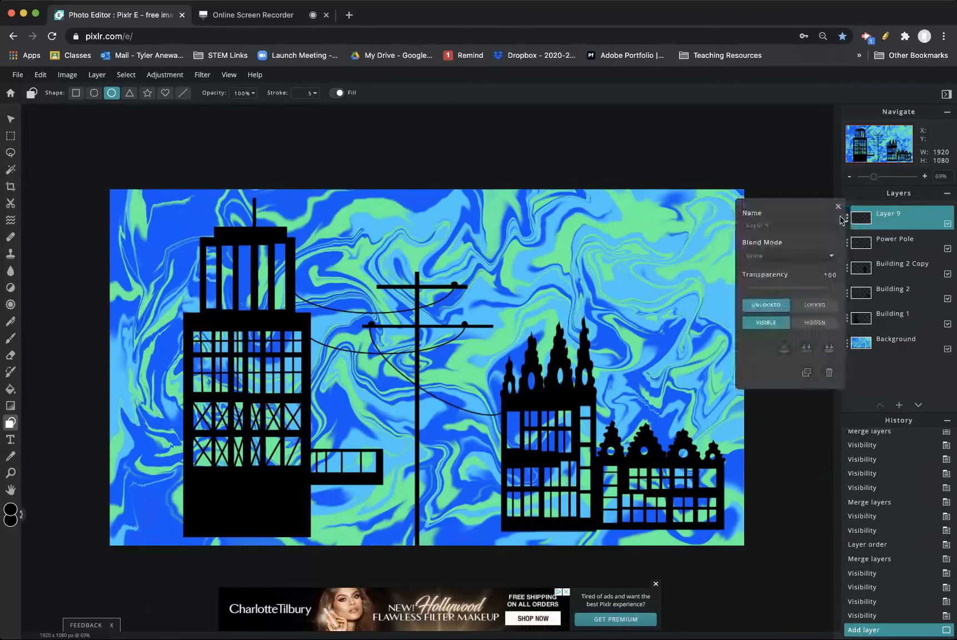
left_click(789, 224)
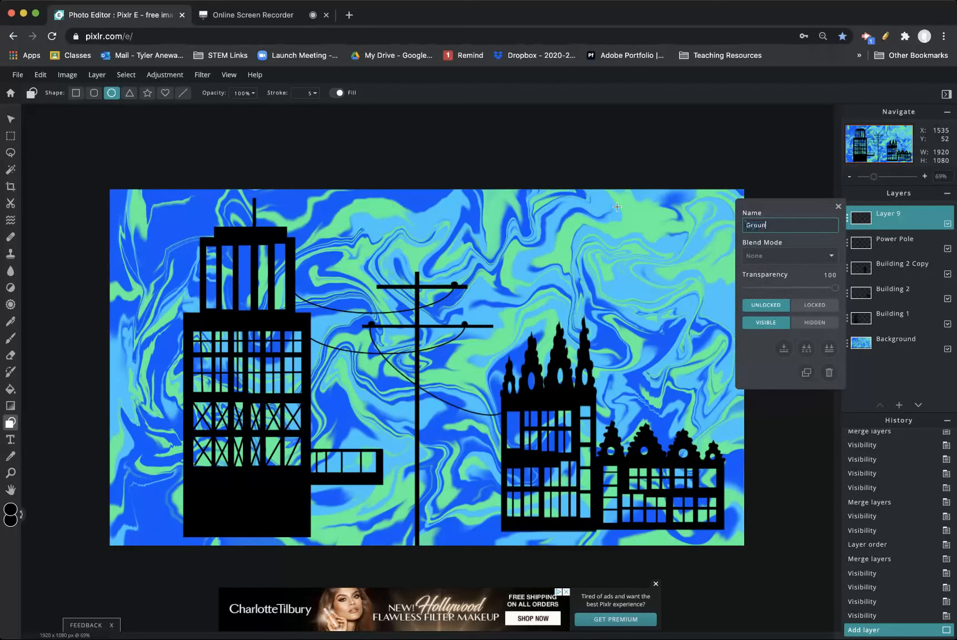
type("Ground")
left_click(775, 493)
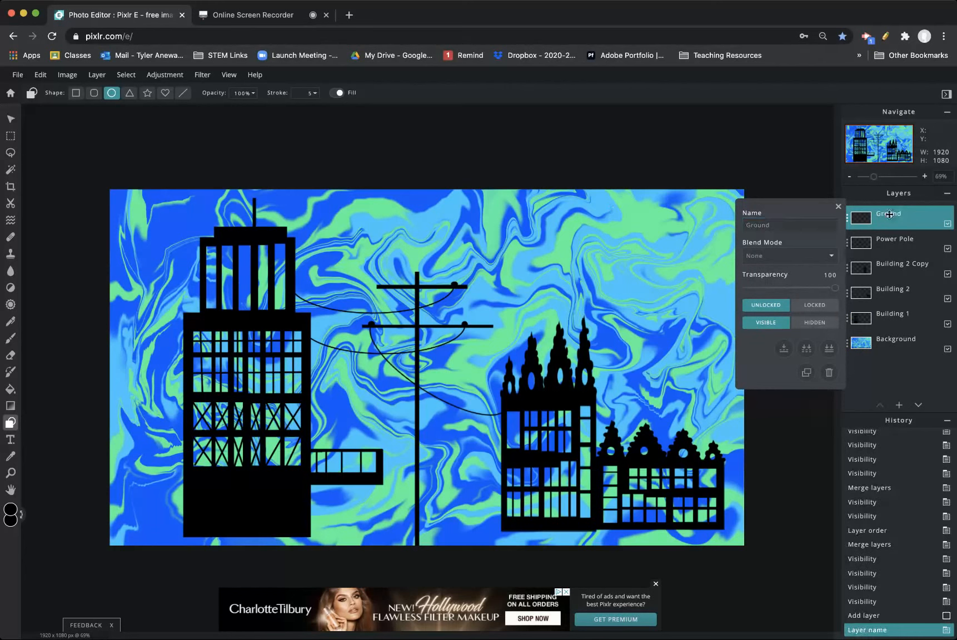
left_click_drag(902, 212, 908, 317)
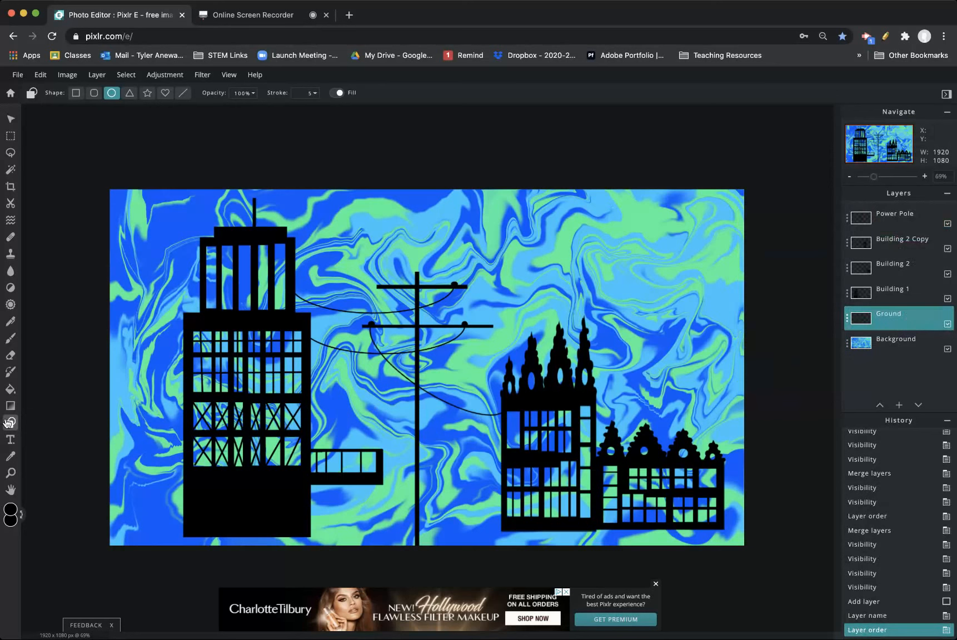
Draw overlapping filled rounded rectangles of varied heights along the canvas's lower edge to form an uneven black ground across its full width.
left_click(94, 93)
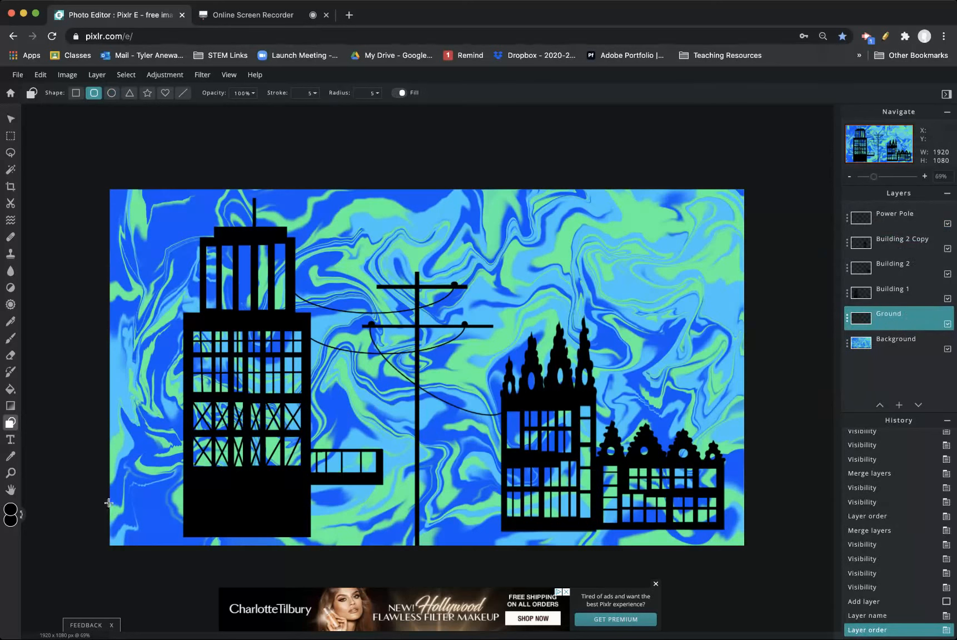
mouse_move(105, 518)
left_mouse_down()
mouse_move(244, 549)
mouse_move(146, 551)
mouse_move(160, 545)
left_mouse_up()
left_click_drag(130, 502, 197, 551)
mouse_move(173, 504)
left_mouse_down()
mouse_move(190, 524)
mouse_move(270, 559)
mouse_move(357, 543)
left_mouse_up()
left_click_drag(345, 512, 388, 557)
scroll(388, 555, "down", 1)
left_click_drag(375, 500, 404, 515)
scroll(402, 513, "down", 1)
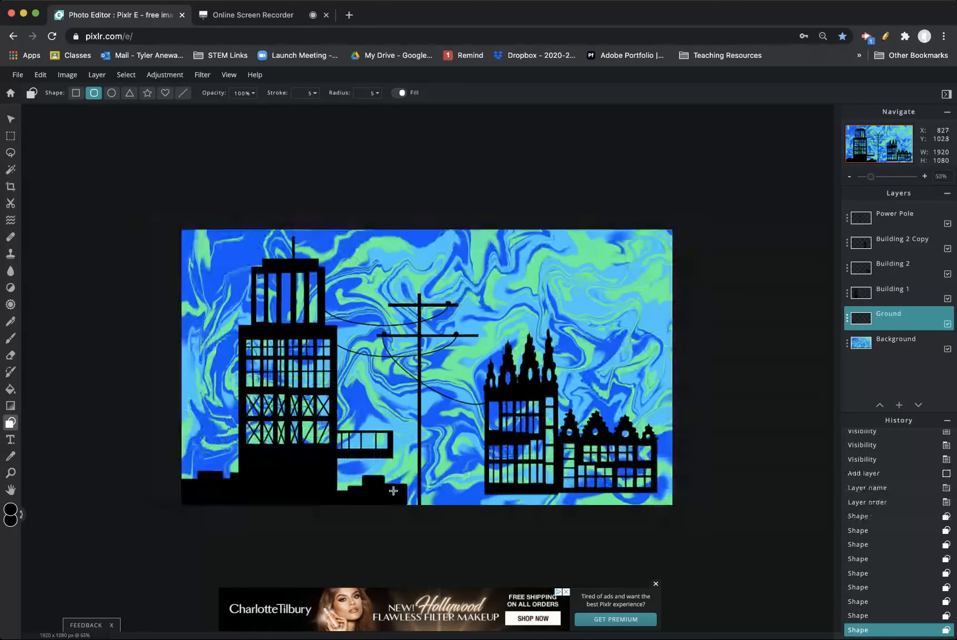
mouse_move(394, 473)
left_mouse_down()
mouse_move(407, 494)
mouse_move(446, 509)
left_mouse_up()
mouse_move(417, 472)
left_mouse_down()
mouse_move(449, 506)
mouse_move(435, 494)
mouse_move(512, 515)
mouse_move(549, 504)
mouse_move(684, 519)
left_mouse_up()
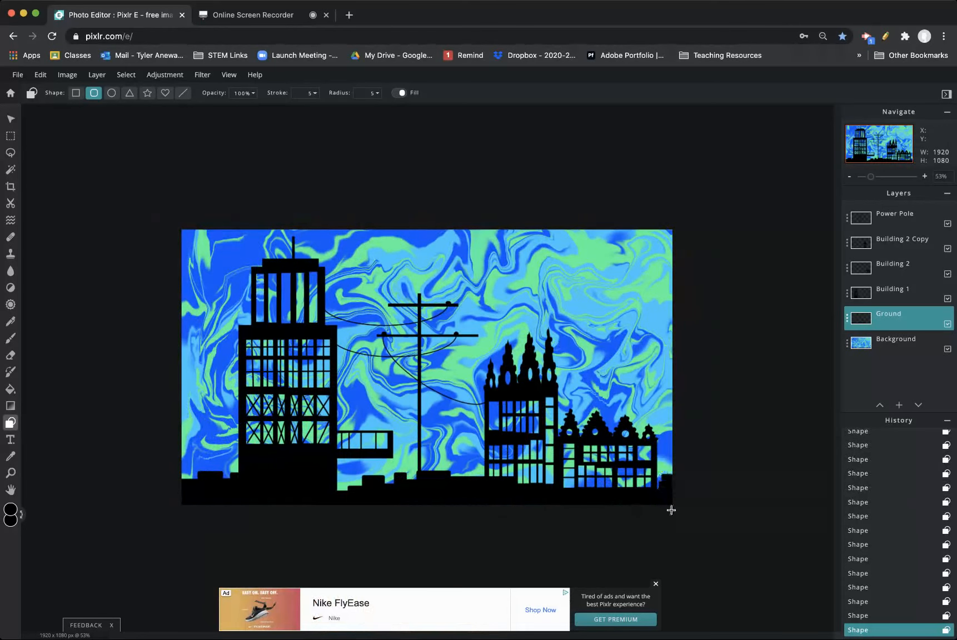
Add an empty layer at the top of the layer stack and name it BIRDS.
scroll(589, 295, "up", 5)
scroll(589, 295, "down", 8)
scroll(588, 295, "up", 8)
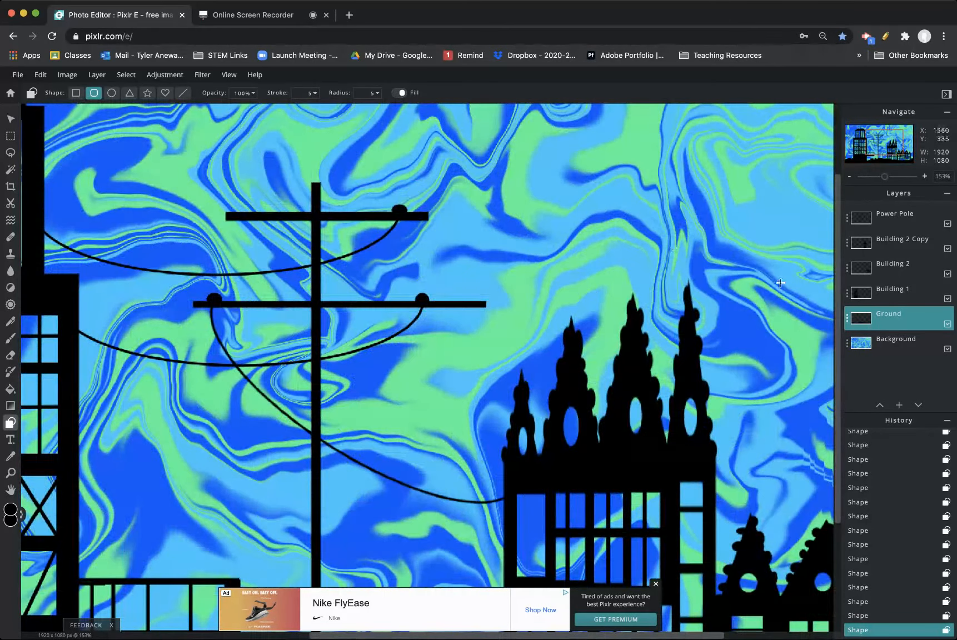
left_click(899, 404)
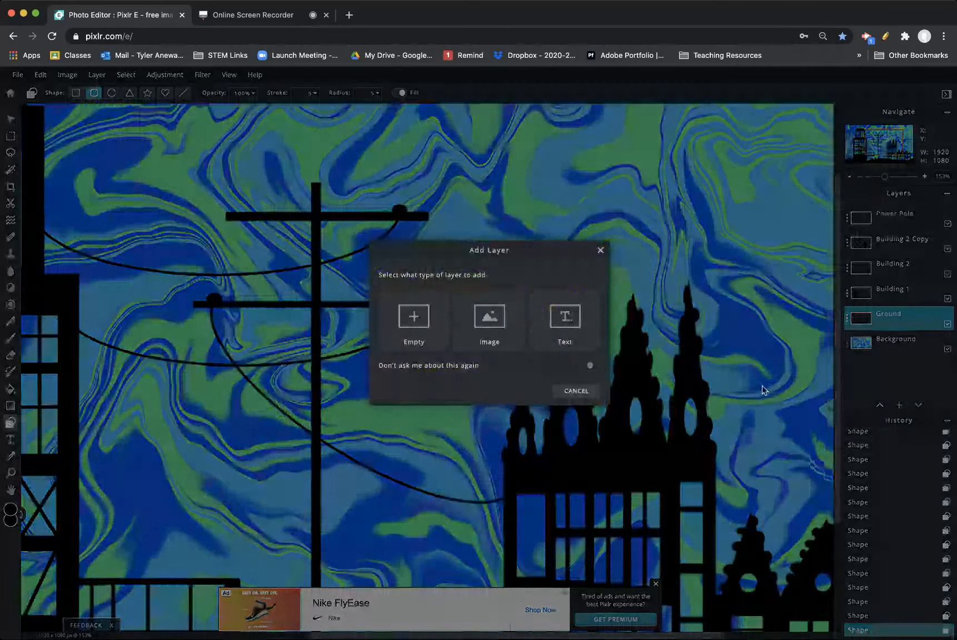
left_click(414, 319)
double_click(873, 219)
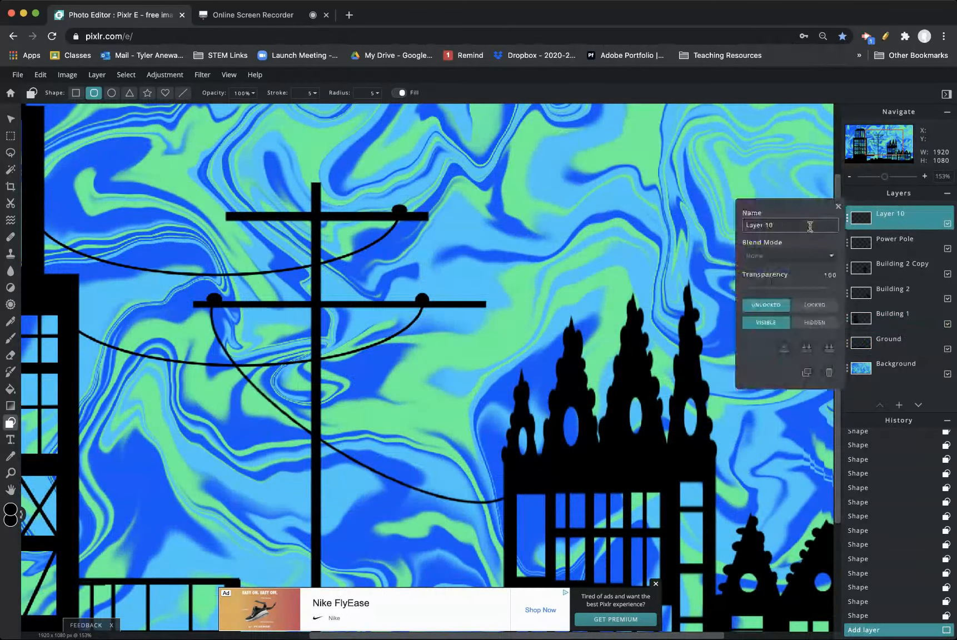
type("BIRDS")
left_click(838, 206)
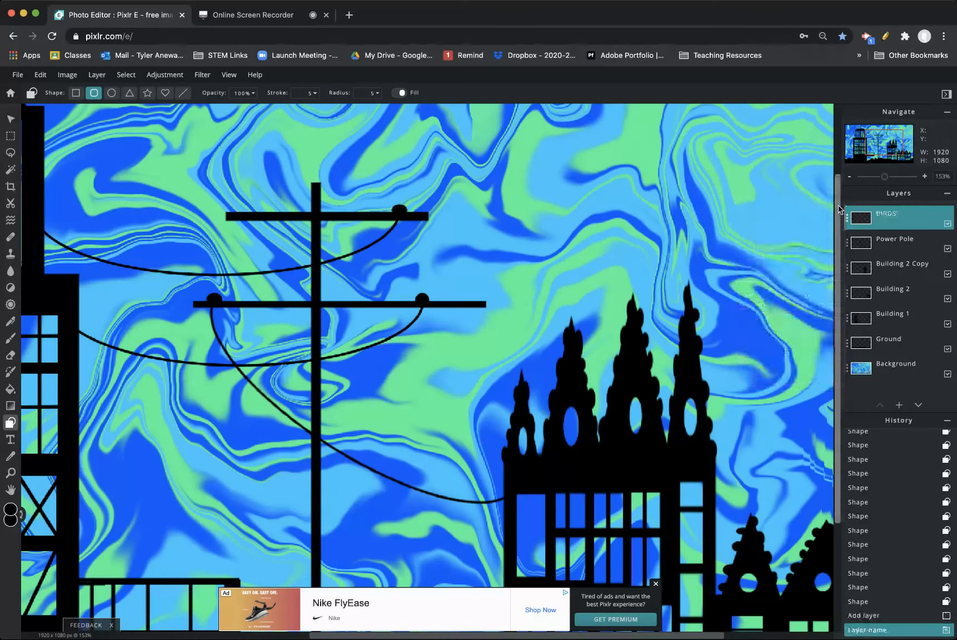
Draw a filled black heart on the BIRDS layer in the sky between the power pole and the spired building.
left_click(111, 93)
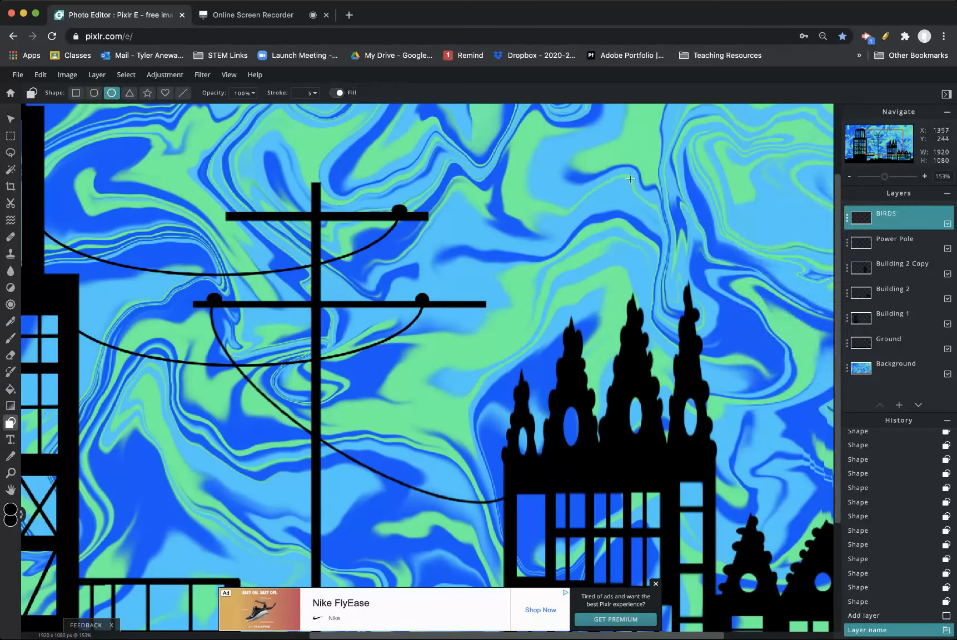
left_click(576, 162)
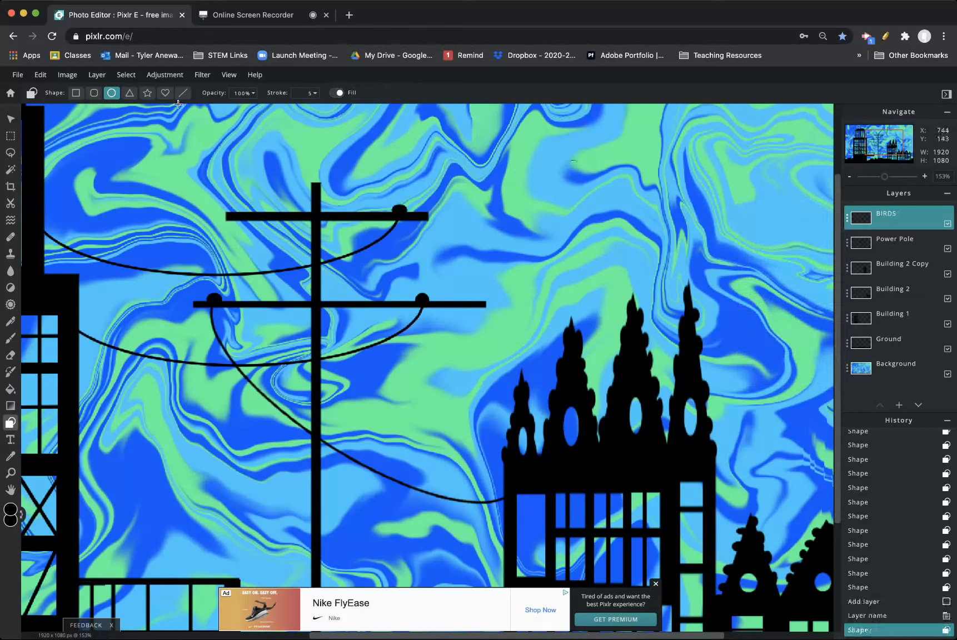
left_click(165, 93)
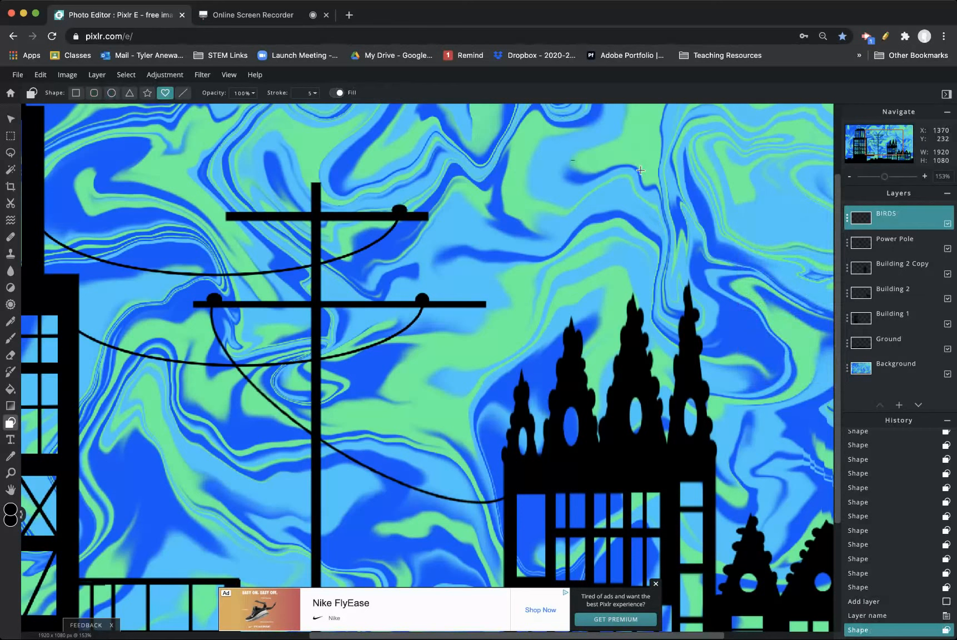
left_click(948, 225)
left_click(945, 224)
left_click_drag(562, 146, 595, 171)
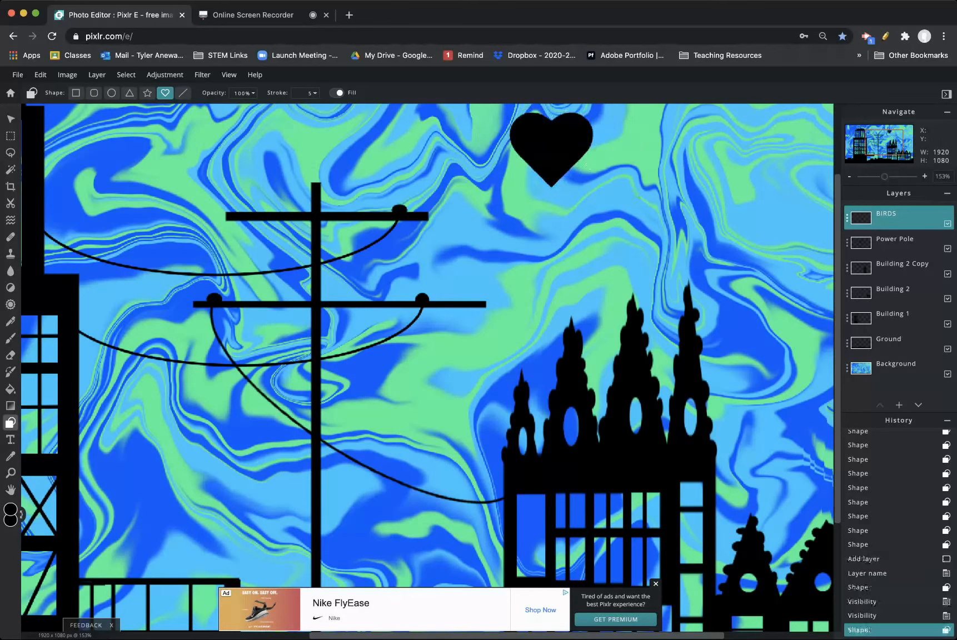
Clear an elliptical area of about 73 by 56 px from the heart's lower right side.
left_click(11, 136)
left_click(89, 93)
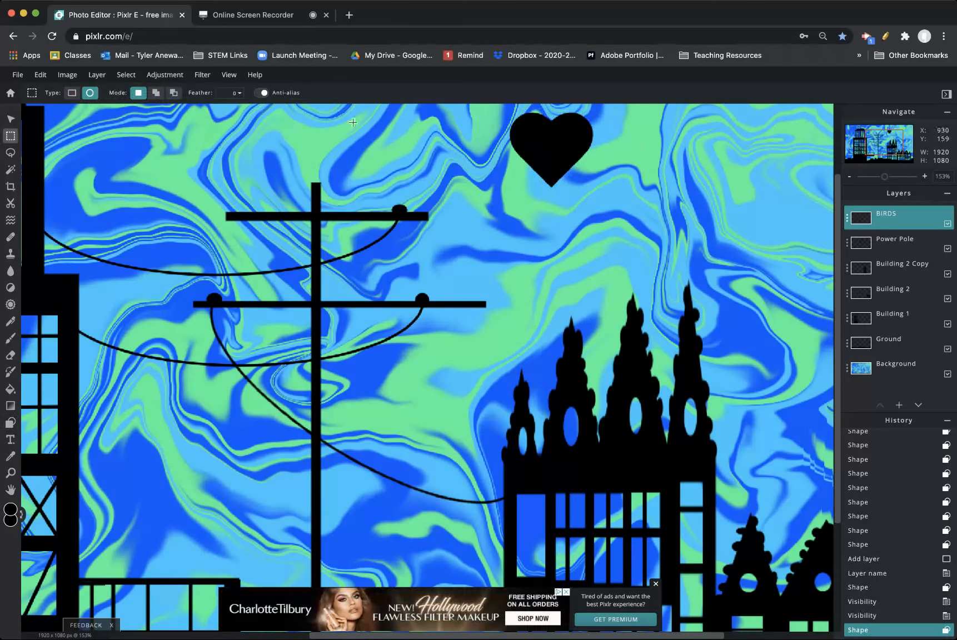
left_click_drag(512, 133, 580, 183)
left_click_drag(553, 132, 606, 172)
key("Delete")
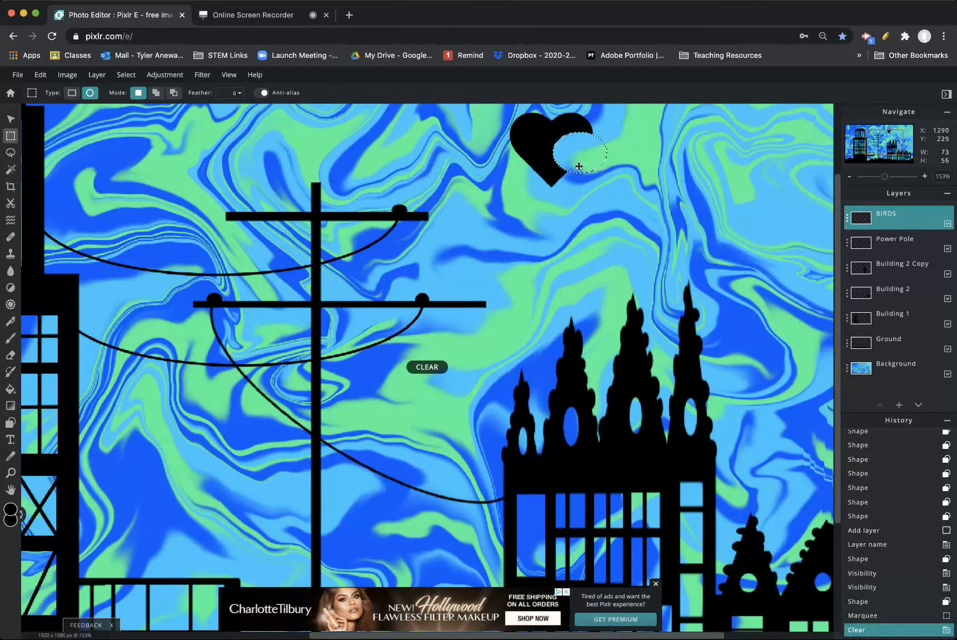
Clear elliptical areas of about 76 by 50 px from the heart's lower left side and bottom tip, leaving a bird silhouette.
left_click_drag(507, 132, 576, 172)
left_click(503, 131)
left_click_drag(502, 130, 566, 177)
key("Delete")
key("Delete")
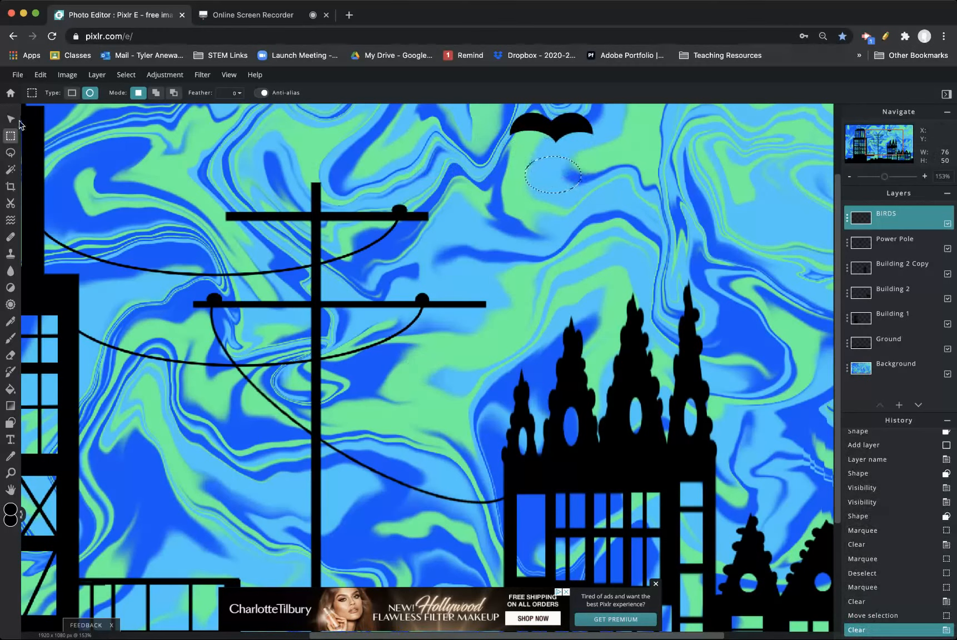
Deselect the cleared area, shrink the bird to about 59 by 22 px and place it slightly lower in the sky.
left_click(10, 119)
key("super+d")
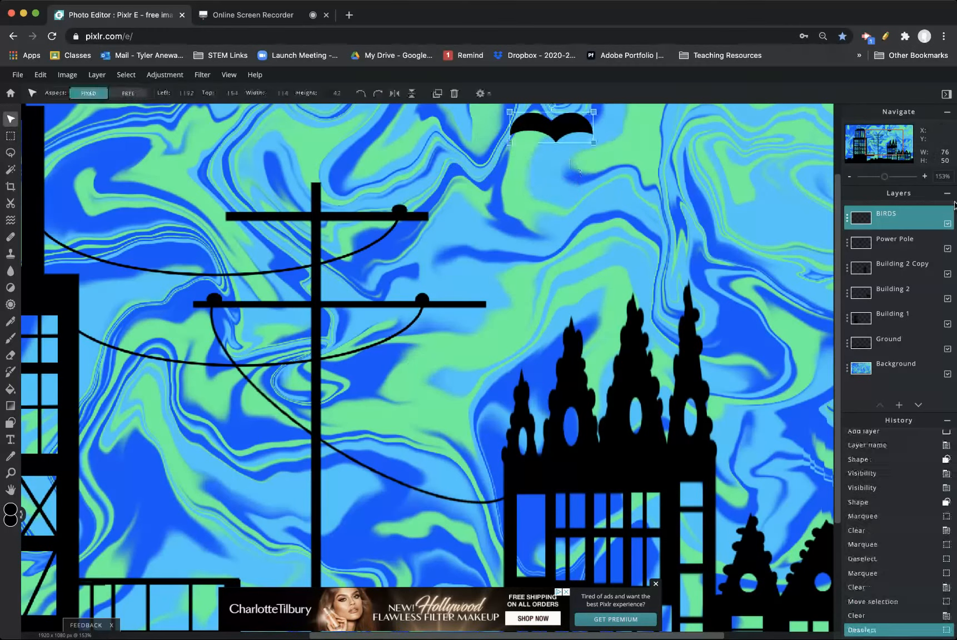
left_click_drag(567, 136, 542, 162)
Make three duplicates of the BIRDS layer.
left_click(849, 218)
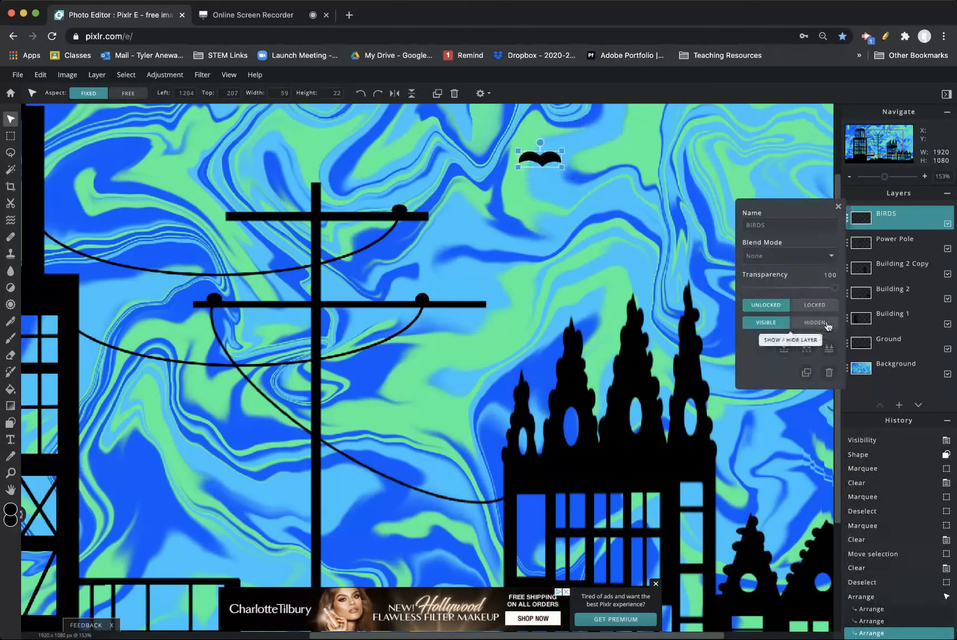
left_click(807, 373)
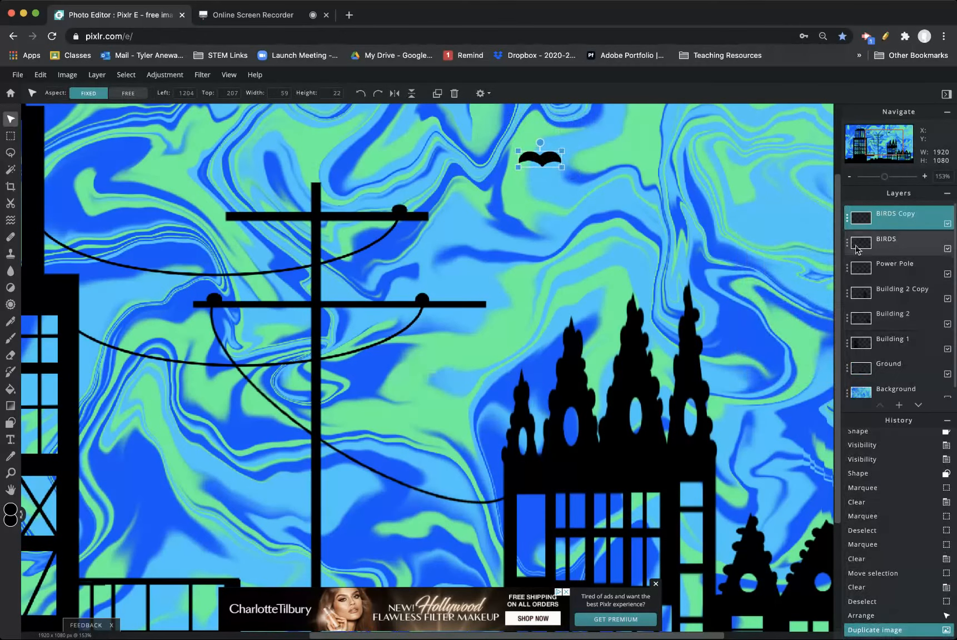
left_click(847, 219)
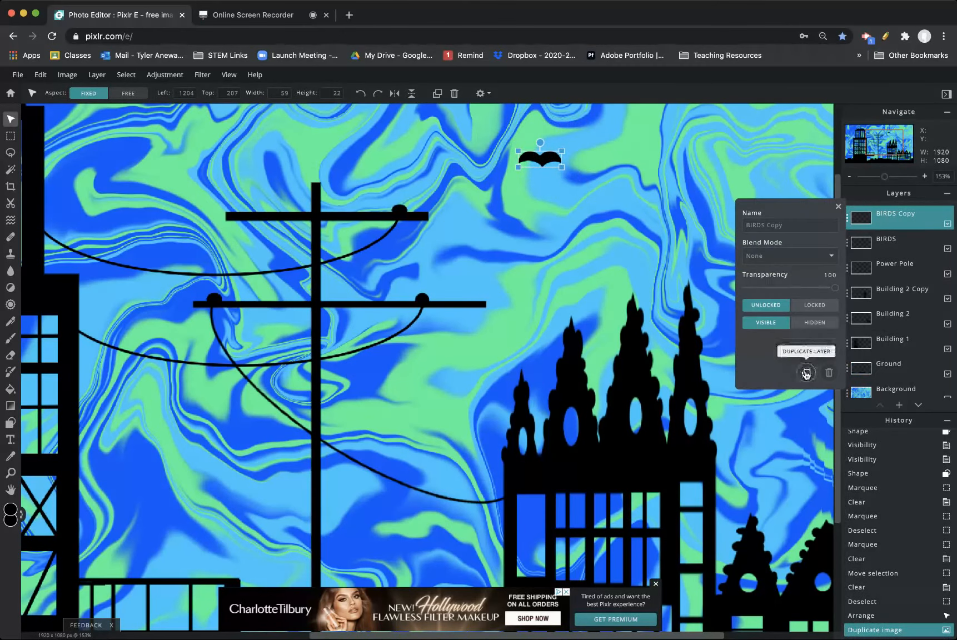
left_click(806, 372)
left_click(847, 222)
left_click(806, 372)
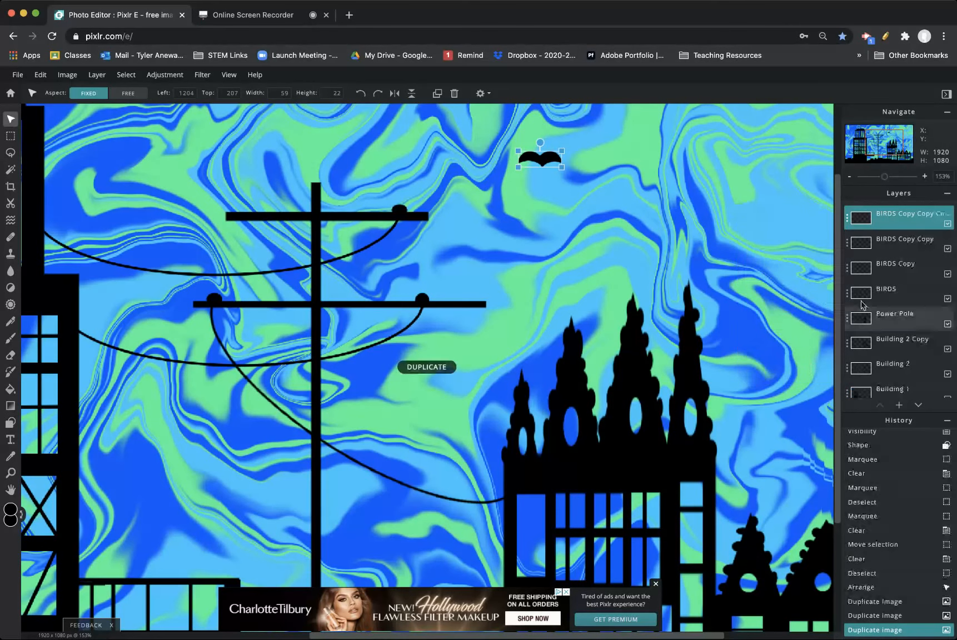
Spread the four birds into a loose flock above the spired building and merge their layers into one.
left_click_drag(545, 158, 593, 160)
left_click(646, 177)
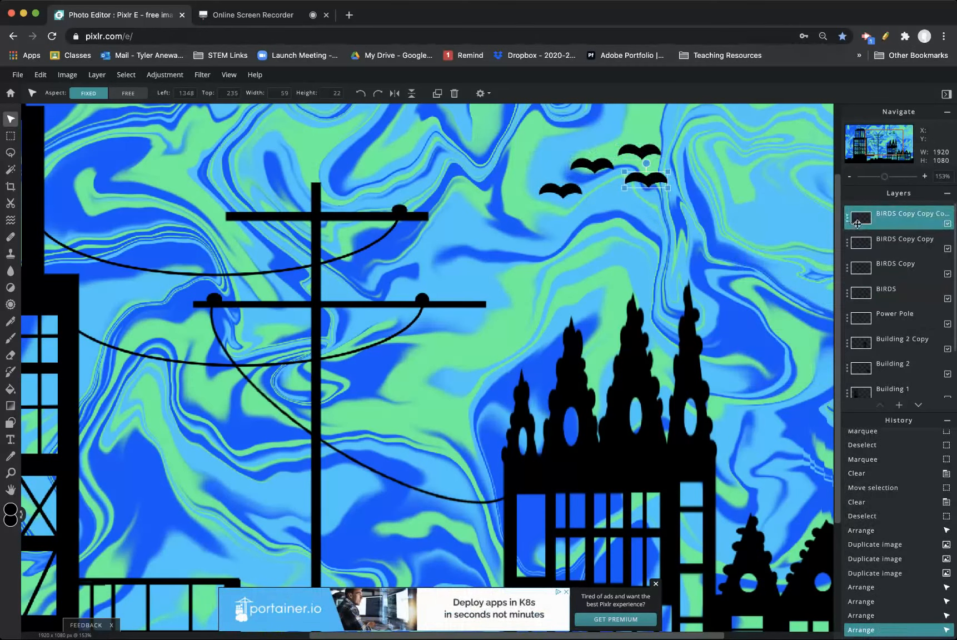
left_click(853, 221)
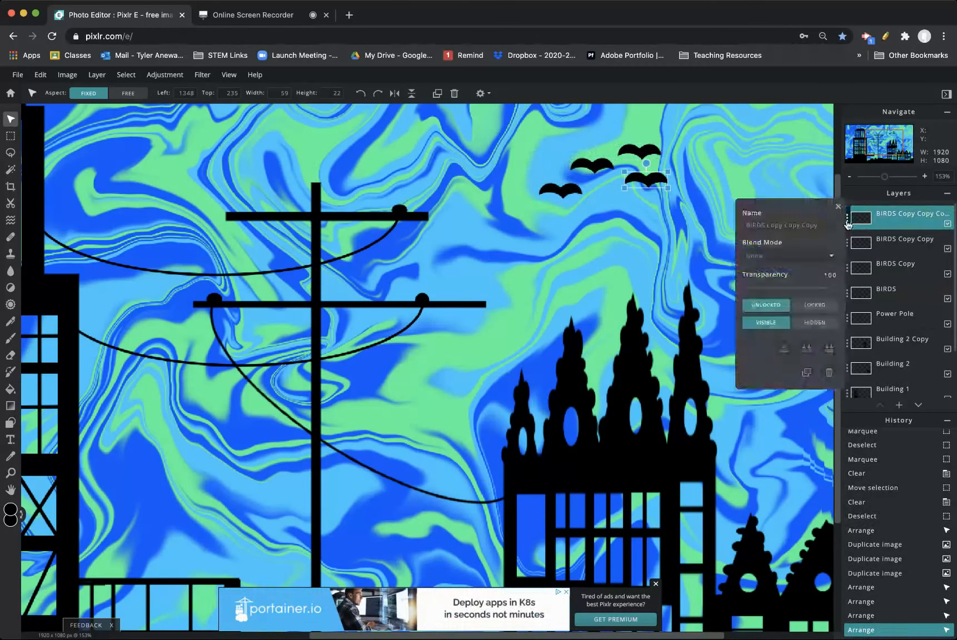
left_click(784, 349)
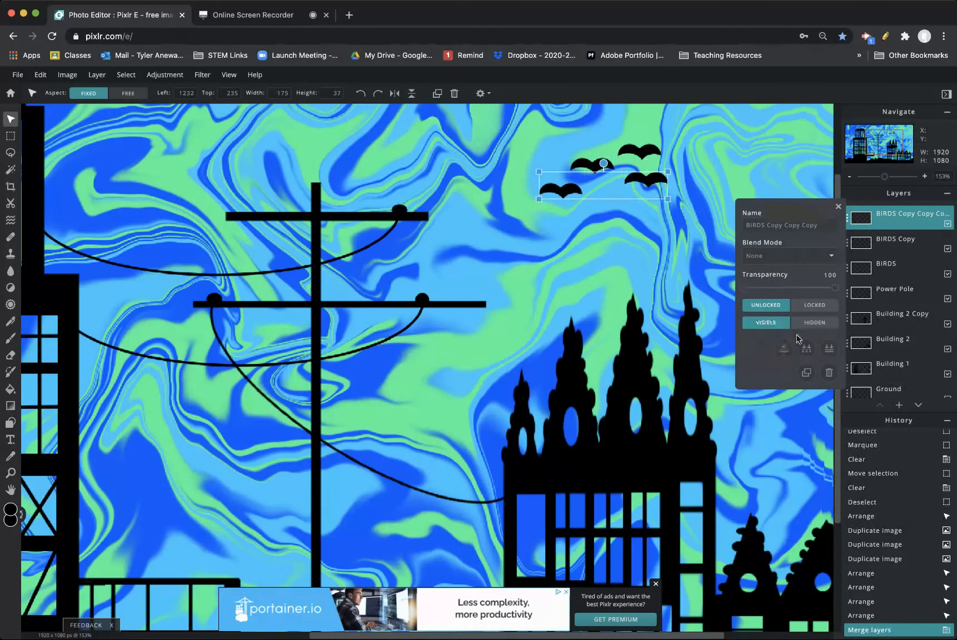
left_click(783, 350)
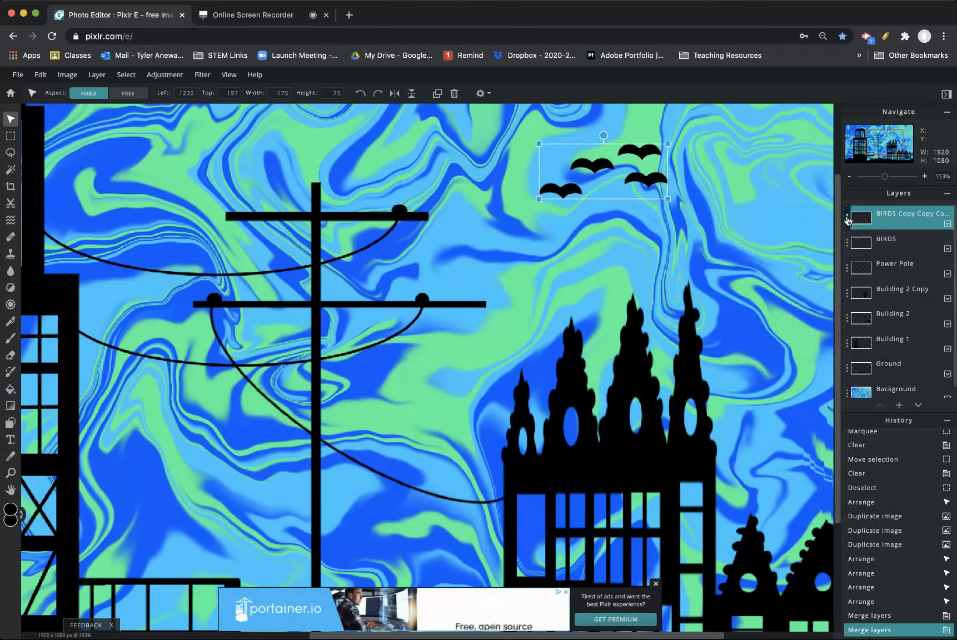
left_click(784, 349)
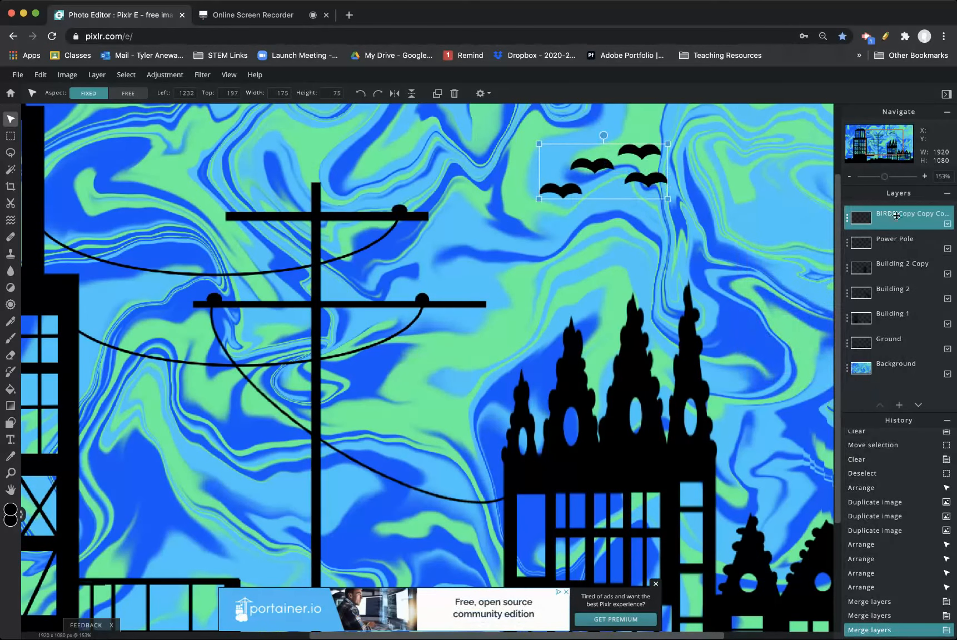
Shift the flock about 110 px toward the power pole and duplicate its layer.
left_click_drag(623, 173, 541, 172)
left_click(847, 220)
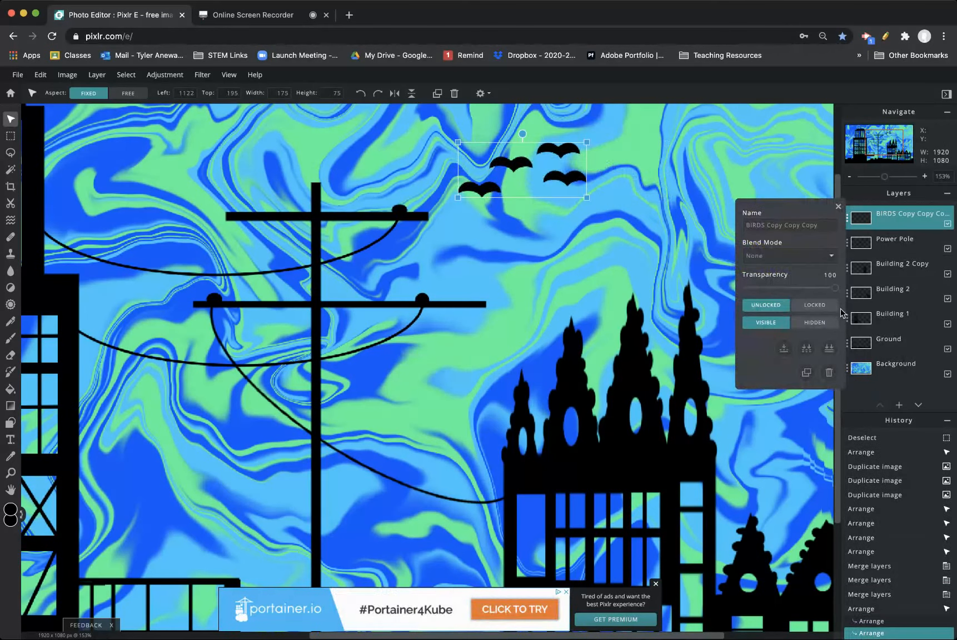
left_click(802, 369)
Flip the copied flock horizontally and arrange both flocks in the sky above the spired buildings, the copy lower and farther right.
left_click_drag(567, 158, 821, 319)
scroll(770, 261, "down", 5)
scroll(770, 261, "down", 4)
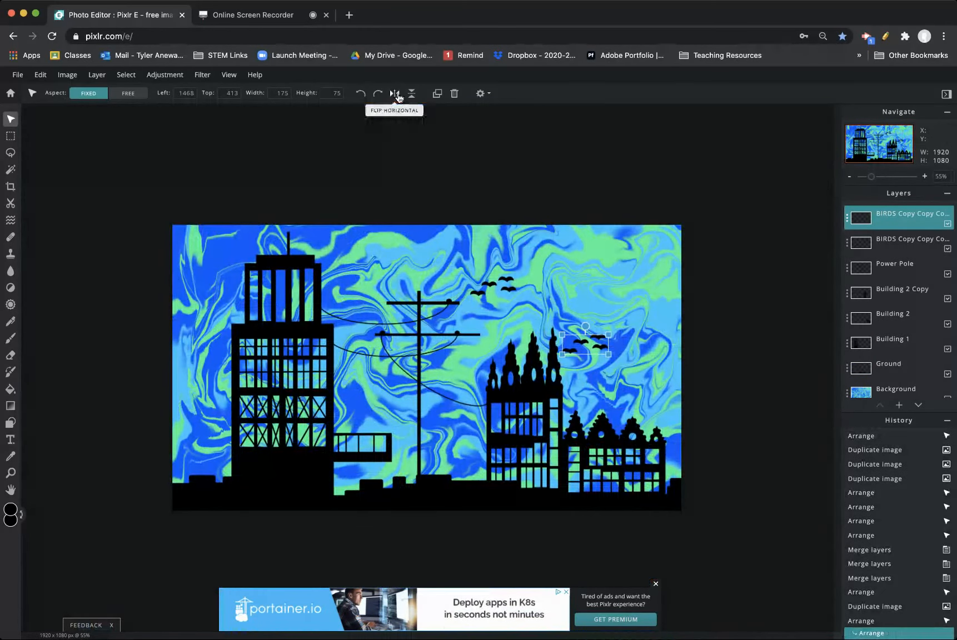
left_click(395, 95)
left_click_drag(570, 307, 620, 278)
left_click_drag(513, 280, 579, 259)
left_click_drag(636, 312, 627, 293)
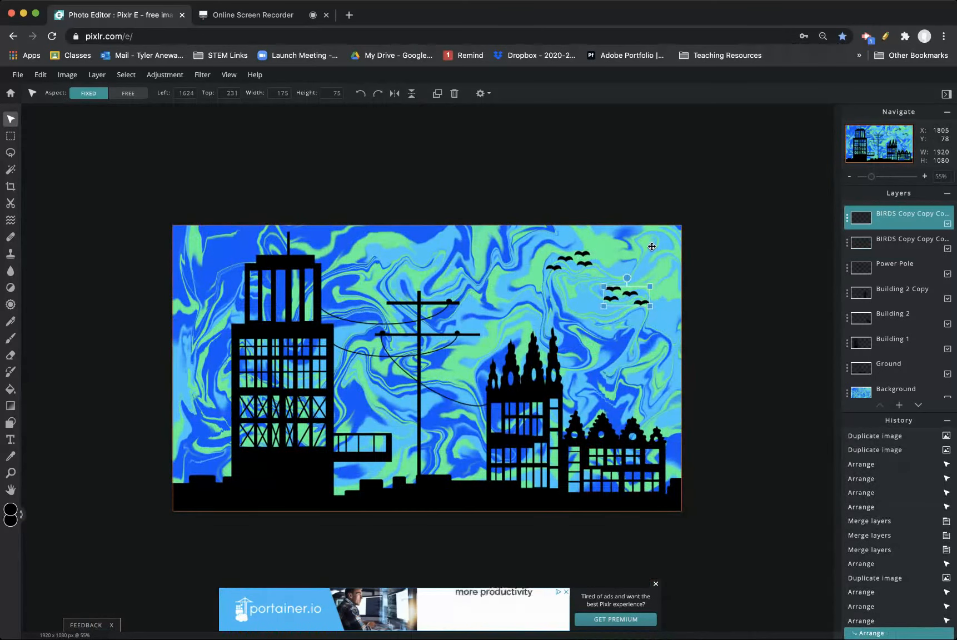
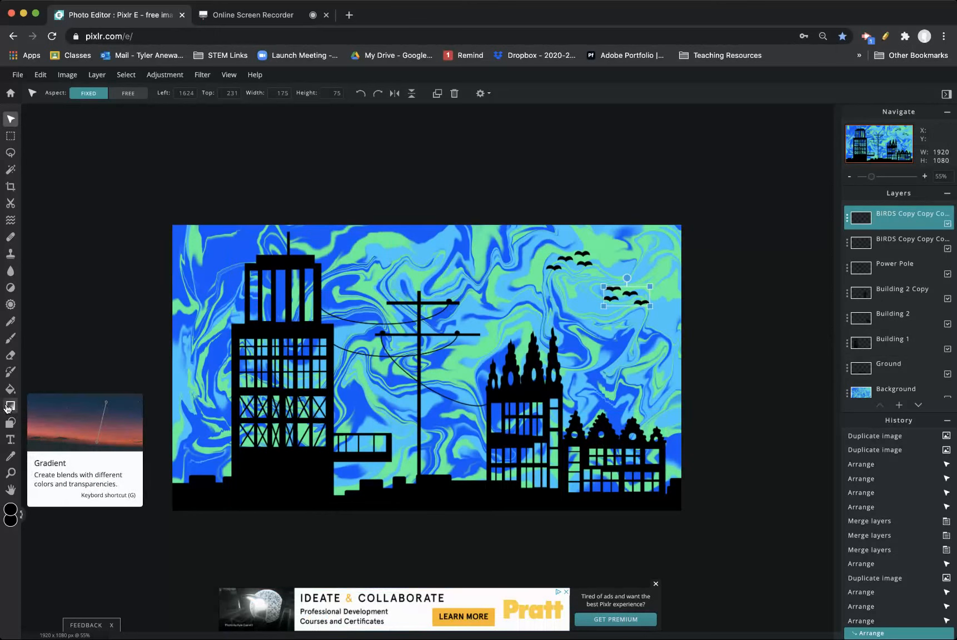
Add an empty layer at the top of the layer stack and name it LIGHTS.
left_click(898, 405)
left_click(413, 319)
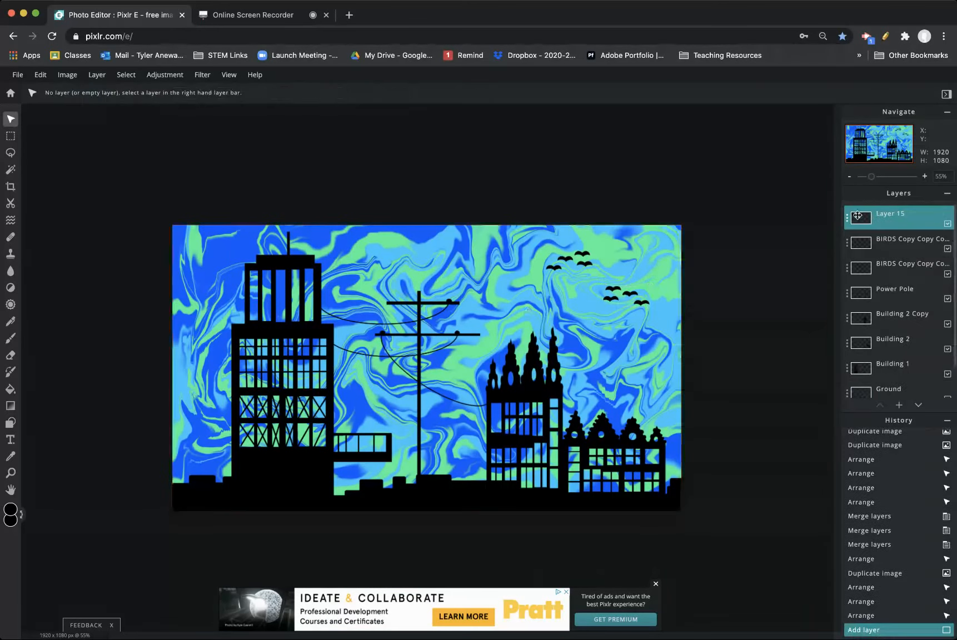
left_click(847, 217)
left_click(805, 225)
type("LIGHTS")
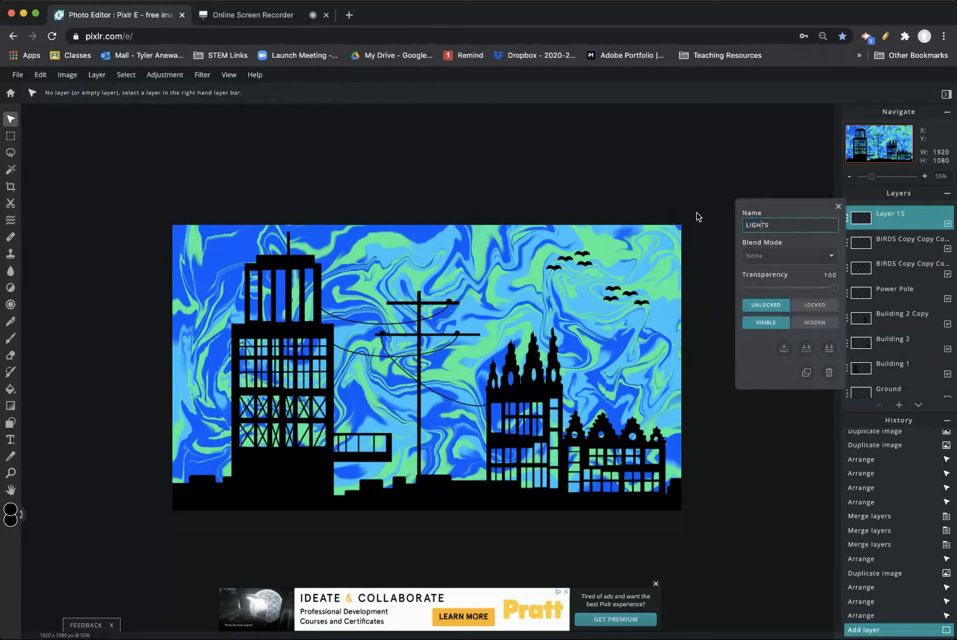
left_click(838, 206)
Move the LIGHTS layer down the stack so it sits between Building 1 and Ground.
scroll(892, 217, "down", 1)
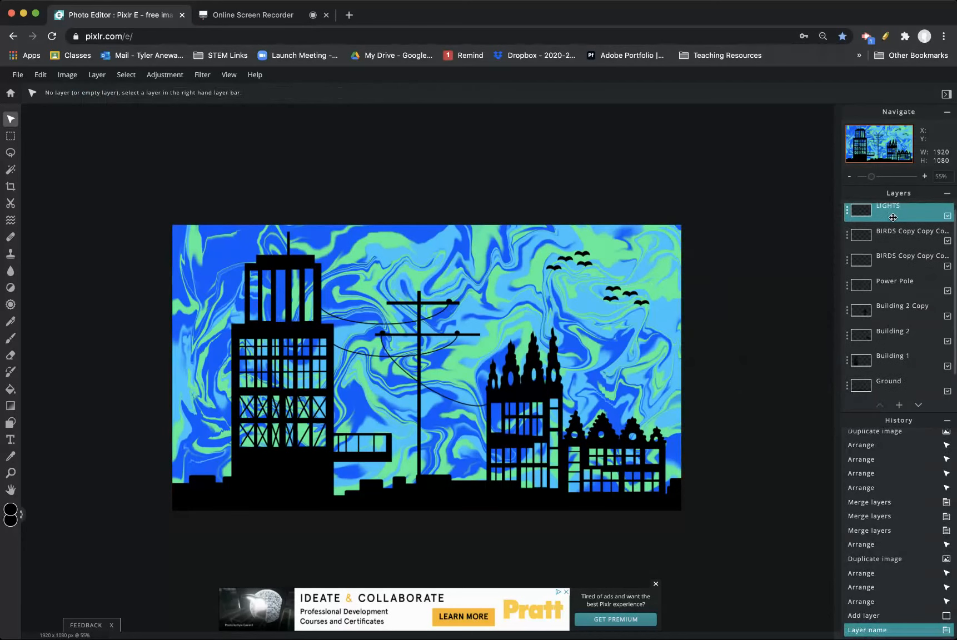
scroll(896, 217, "down", 1)
scroll(894, 224, "up", 1)
left_click_drag(893, 216, 901, 359)
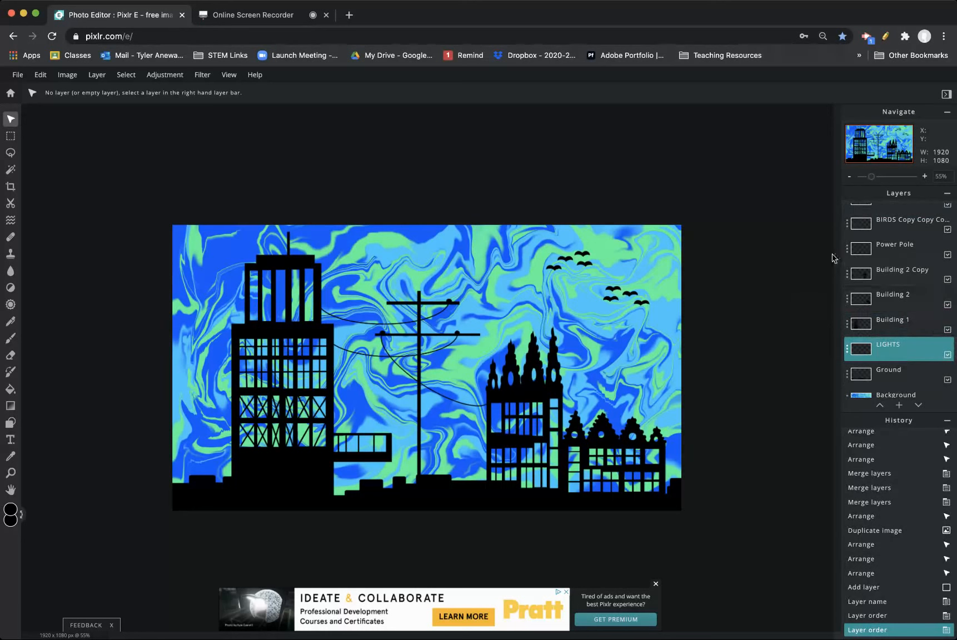
Select a rectangular area of about 275 by 218 px around the five tall windows at the tower's top.
left_click_drag(868, 179, 861, 153)
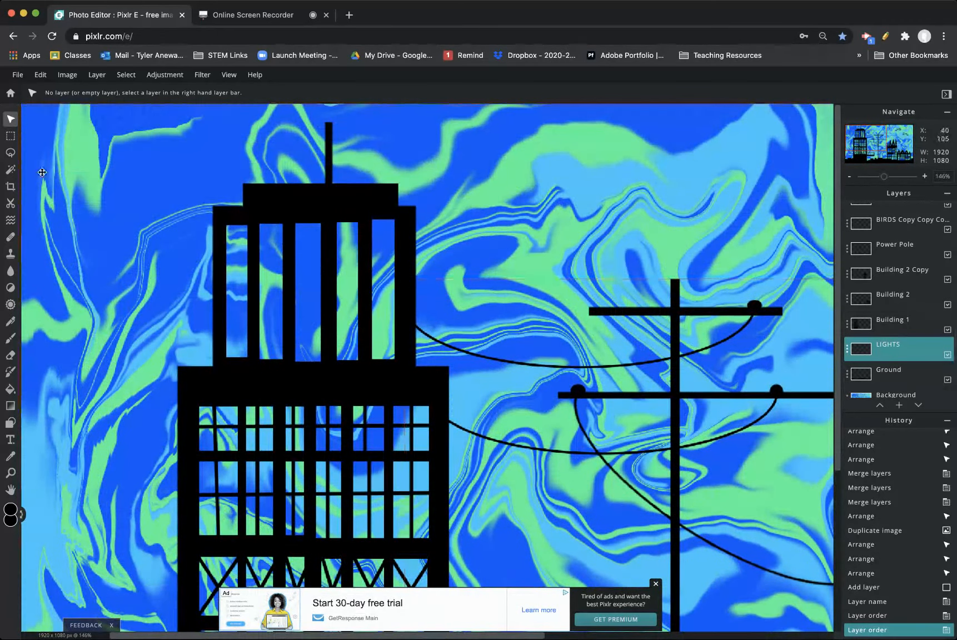
left_click(10, 138)
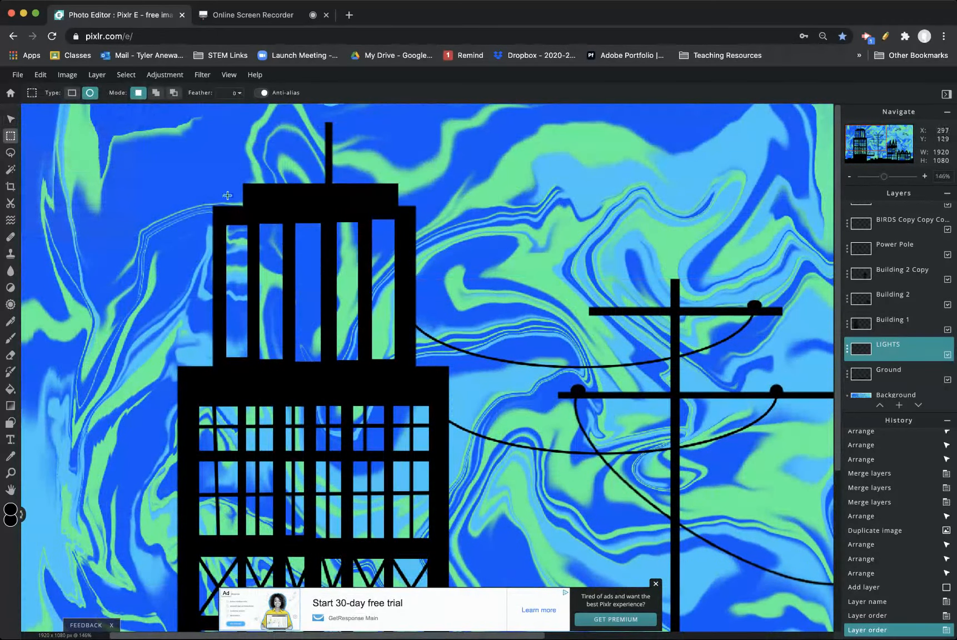
left_click_drag(221, 214, 345, 347)
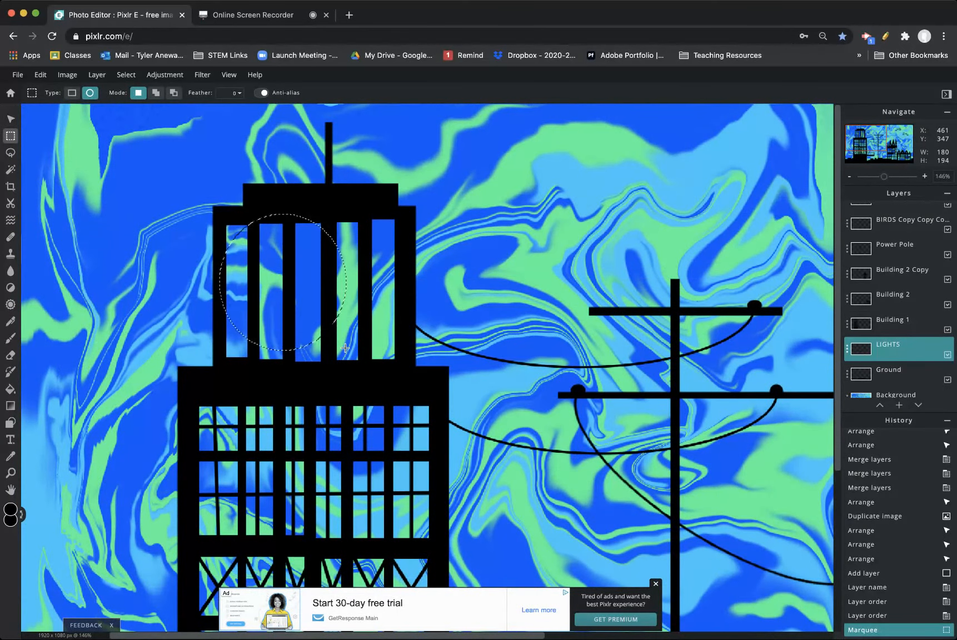
left_click(345, 347)
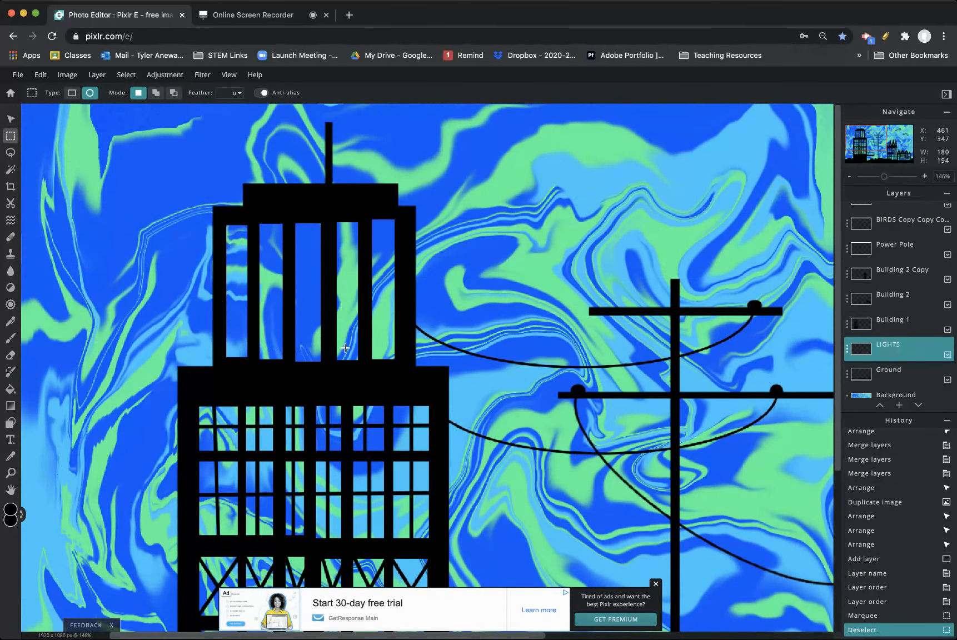
left_click(72, 93)
left_click_drag(219, 217, 410, 366)
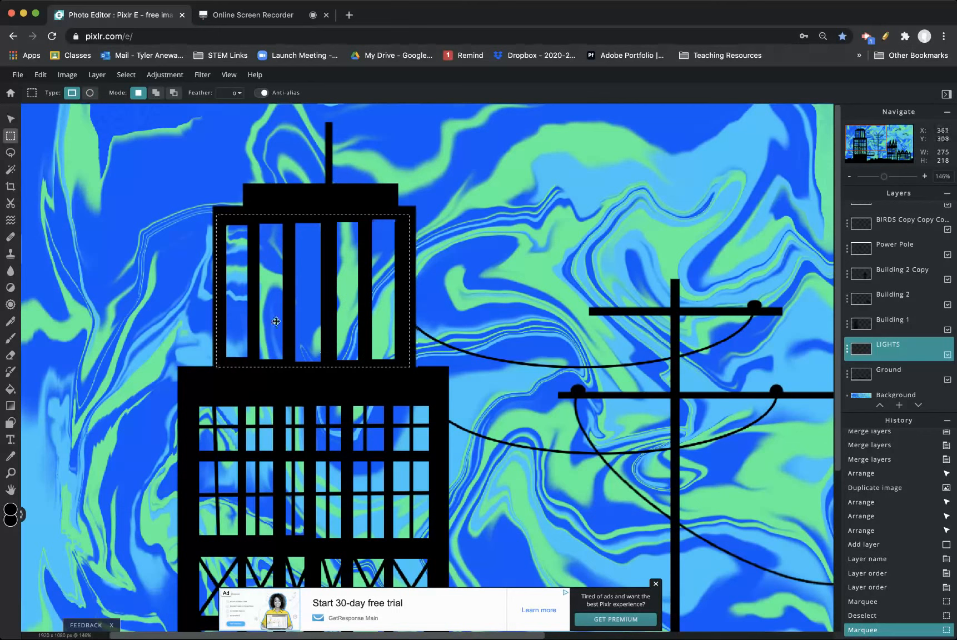
Set up a linear gradient with a bright yellow-green start colour, RGB 213, 255, 0.
left_click(10, 407)
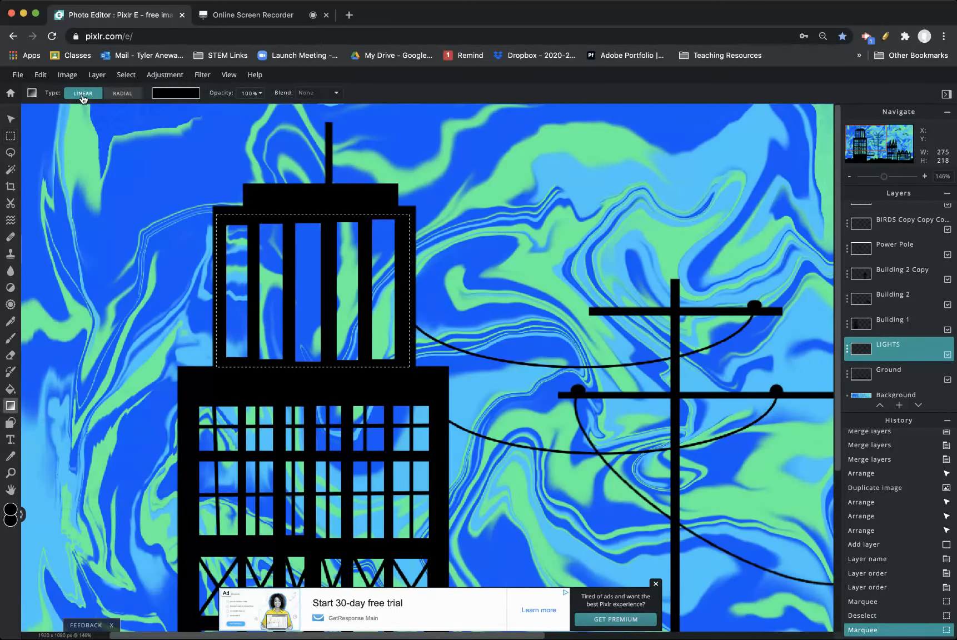
left_click(176, 98)
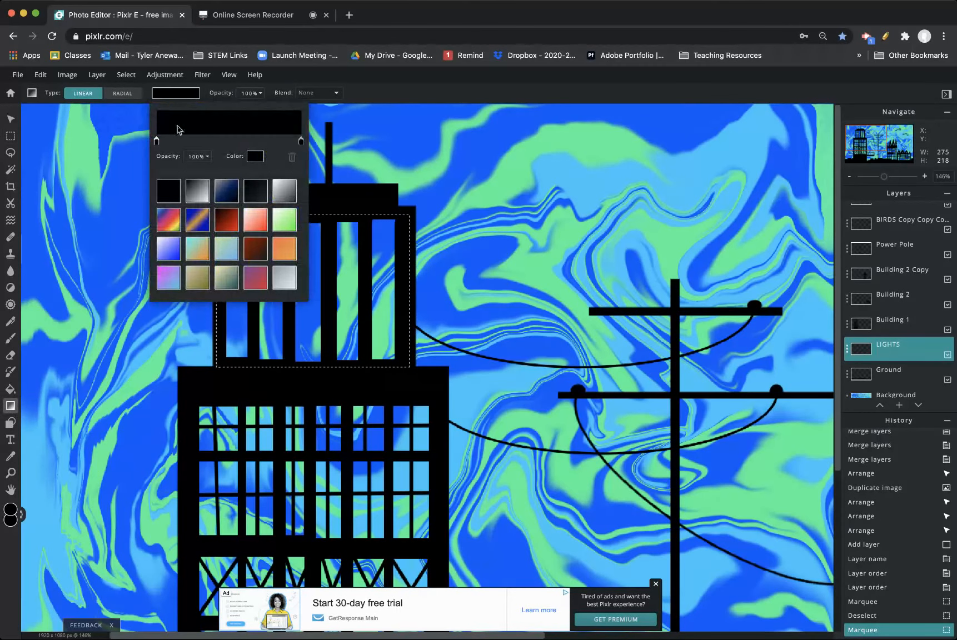
left_click_drag(206, 145, 152, 143)
left_click(254, 156)
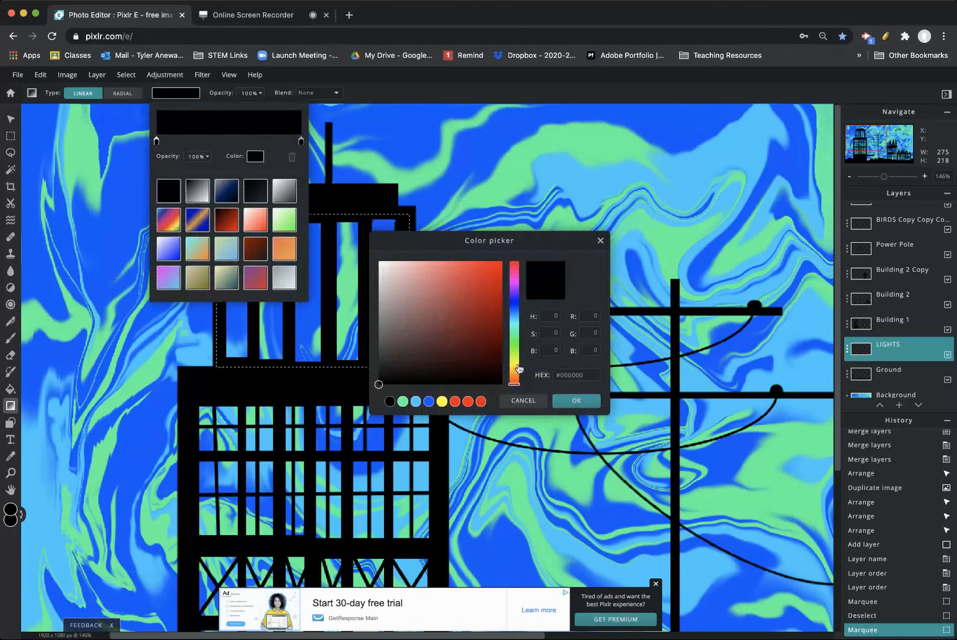
left_click_drag(513, 371, 513, 360)
left_click_drag(496, 300, 501, 261)
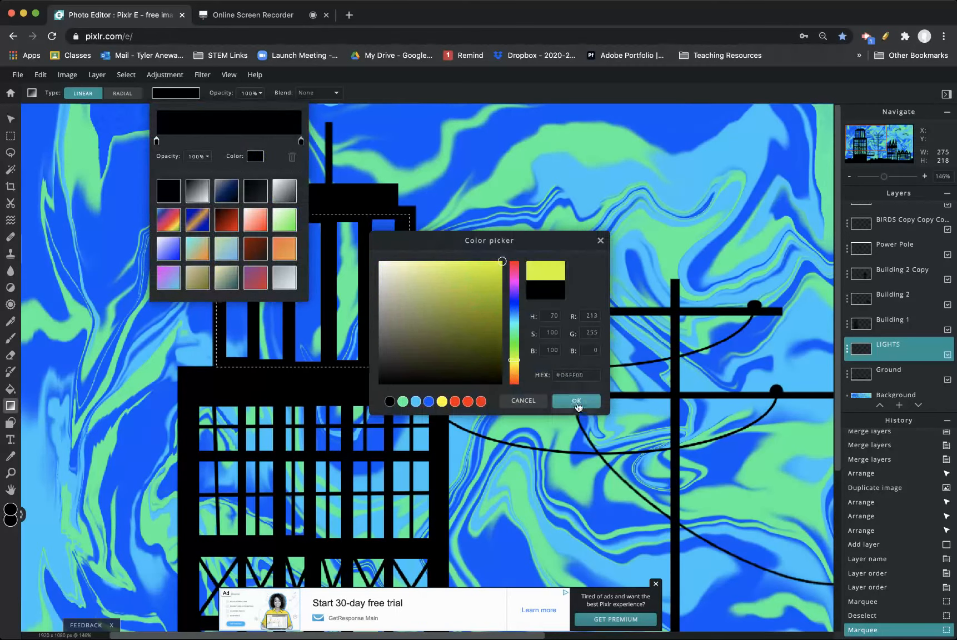
left_click(576, 401)
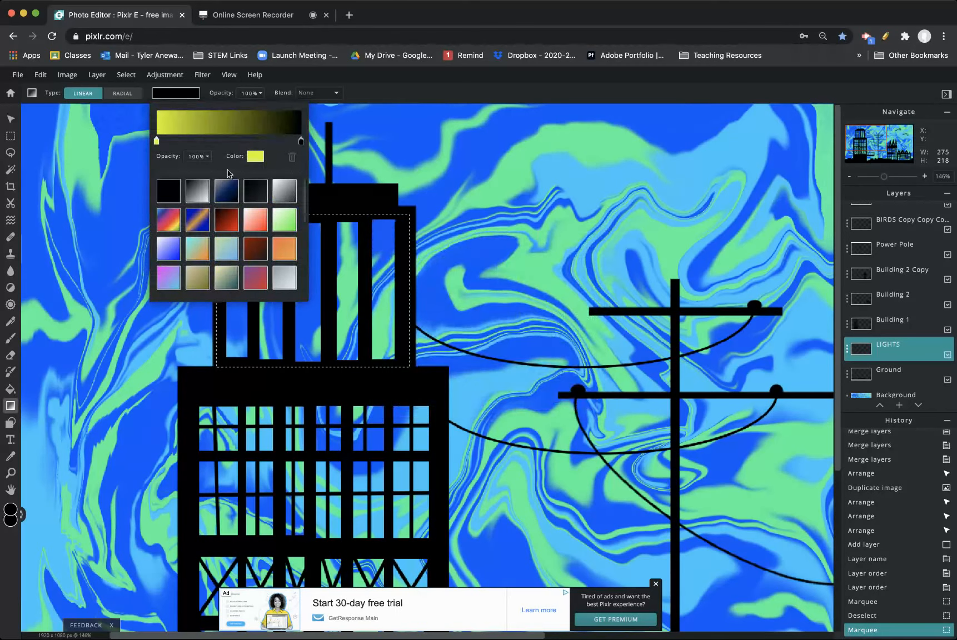
Set the opacity of the gradient's black end stop to 0%.
left_click(301, 141)
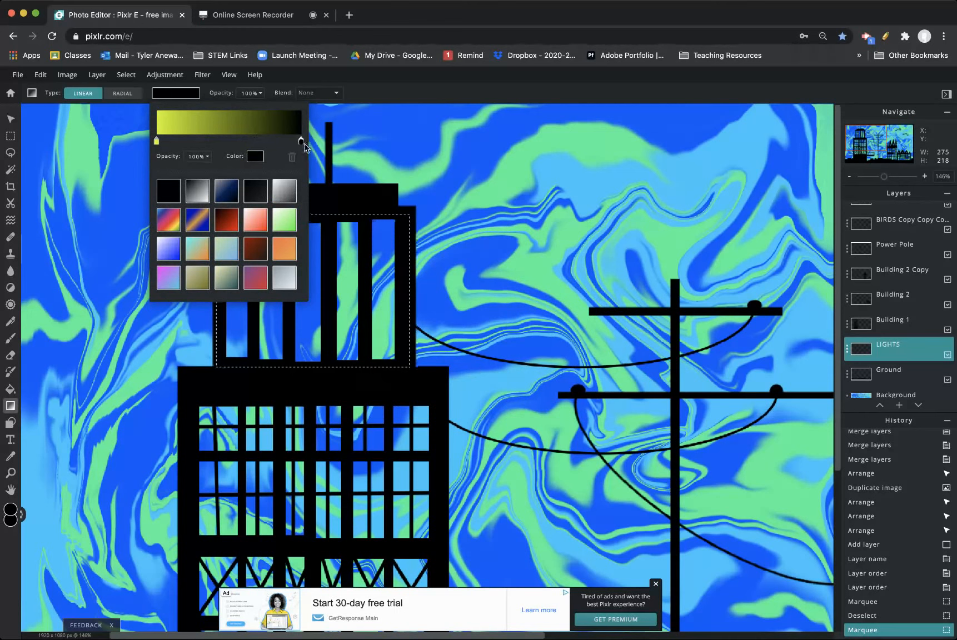
left_click(156, 141)
left_click(301, 142)
left_click(157, 142)
left_click(301, 142)
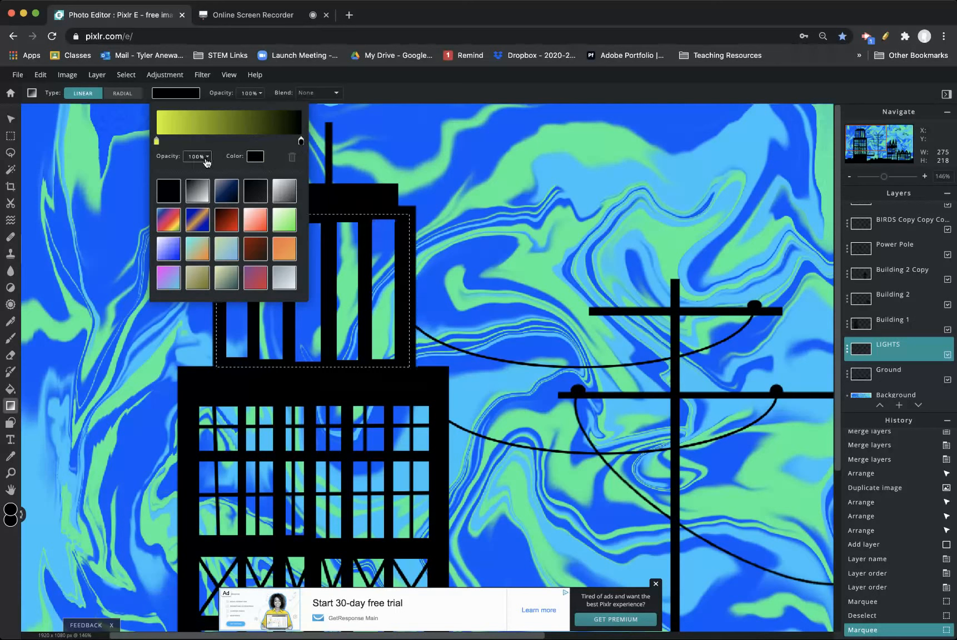
left_click(206, 159)
left_click_drag(208, 174, 118, 177)
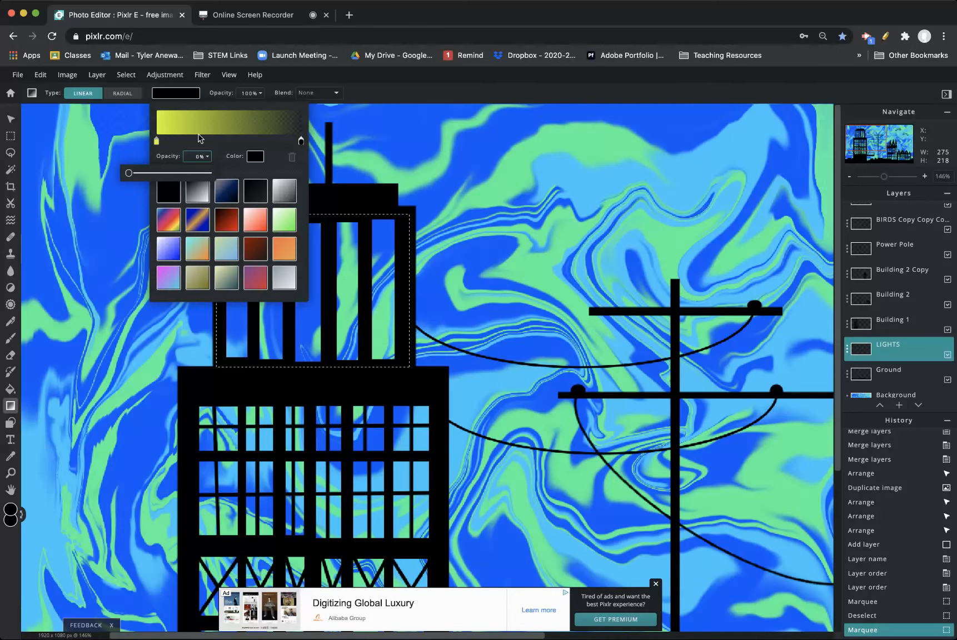
Apply the yellow gradient twice inside the selection, running from the base of the tower's top windows up to their upper edge.
left_click(334, 193)
left_click(331, 200)
left_click_drag(312, 374, 319, 229)
left_click_drag(315, 223, 314, 221)
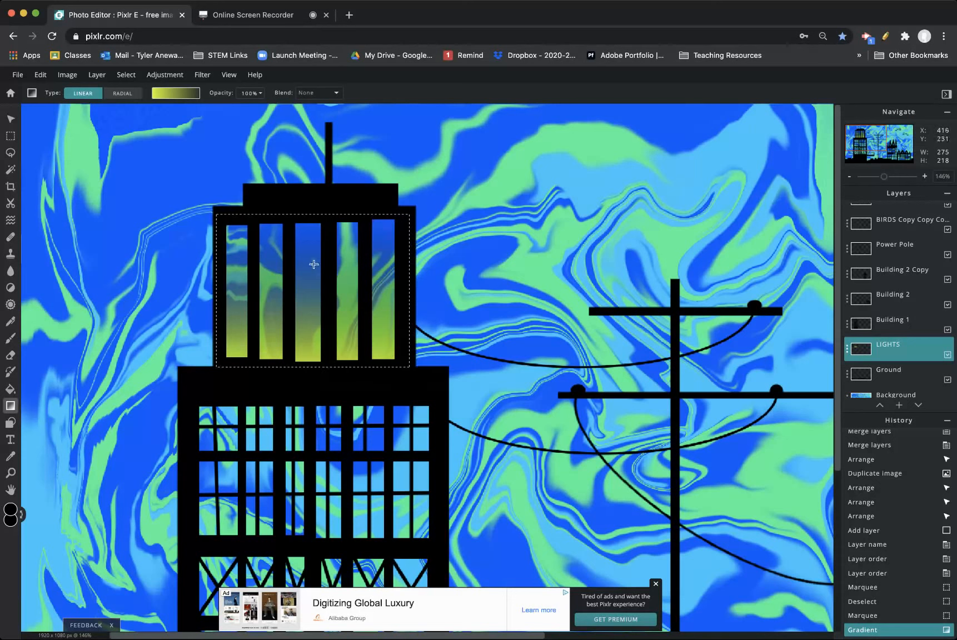
left_click_drag(318, 341, 316, 226)
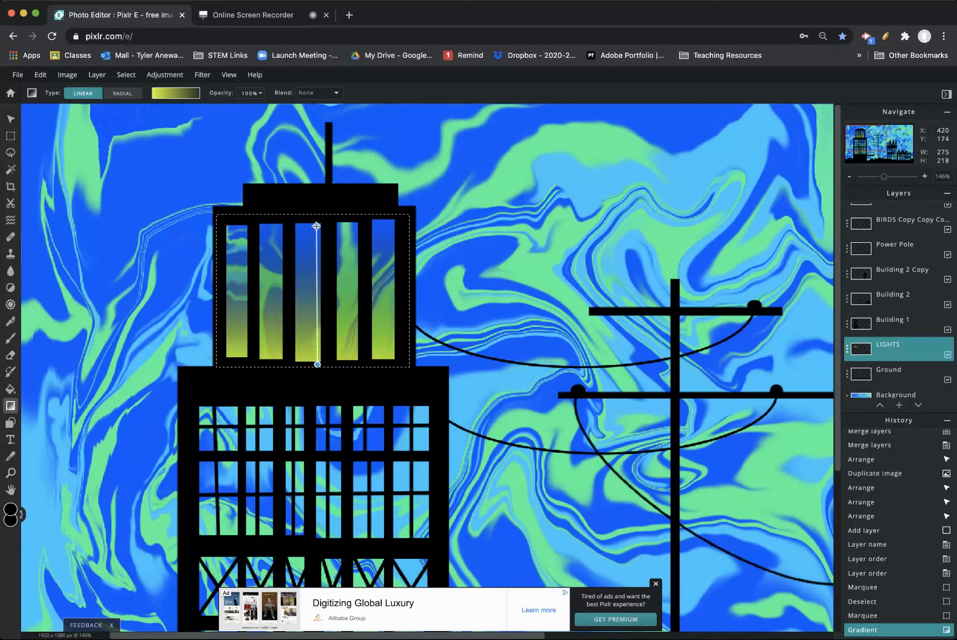
left_click_drag(316, 226, 315, 226)
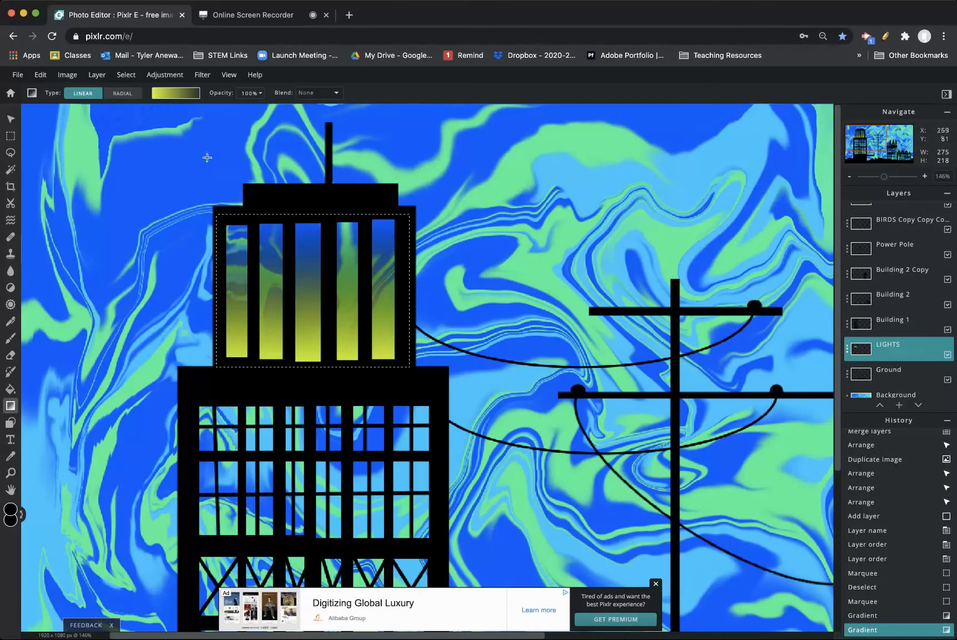
left_click(172, 94)
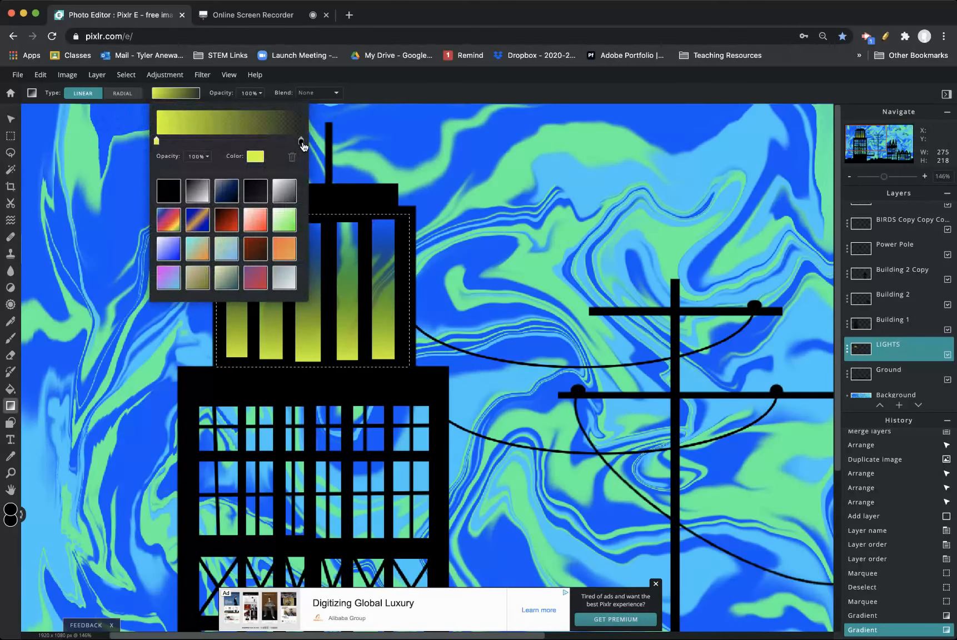
left_click(351, 467)
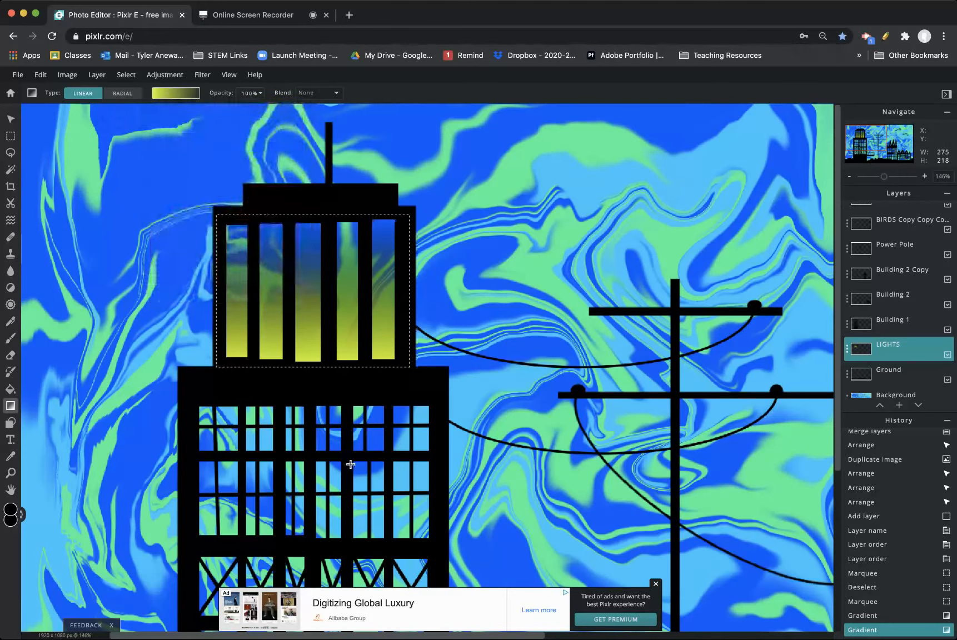
Replace the selection with a rectangular area of about 346 by 203 px around the tall tower's upper two rows of paned windows.
left_click(11, 136)
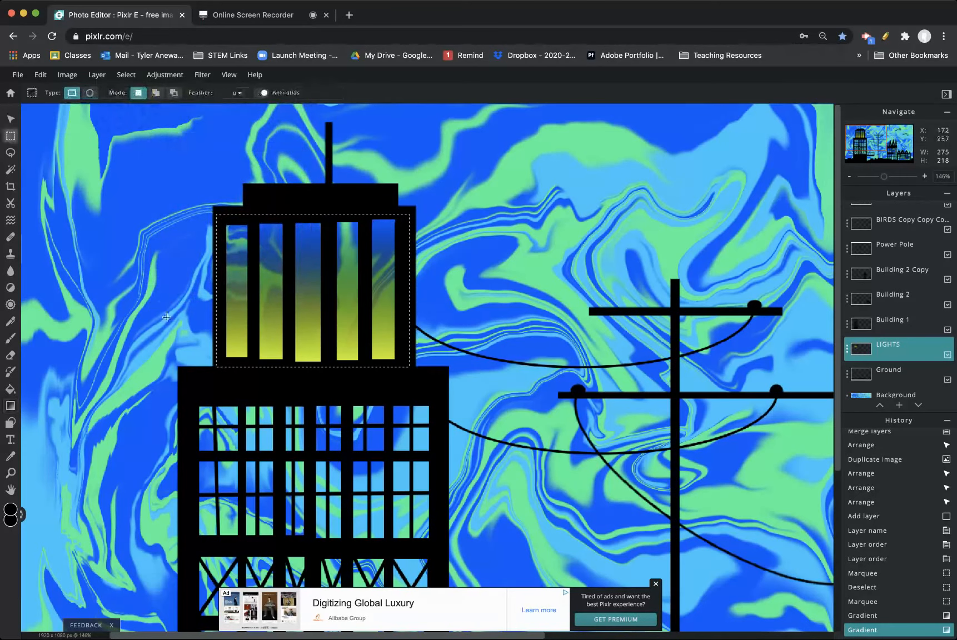
scroll(317, 455, "down", 5)
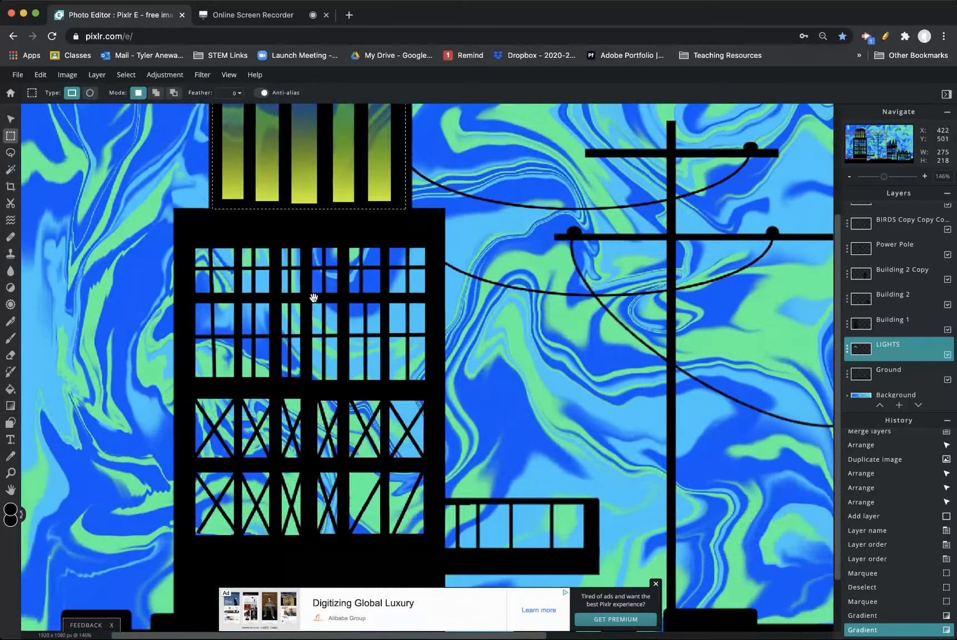
scroll(302, 321, "down", 5)
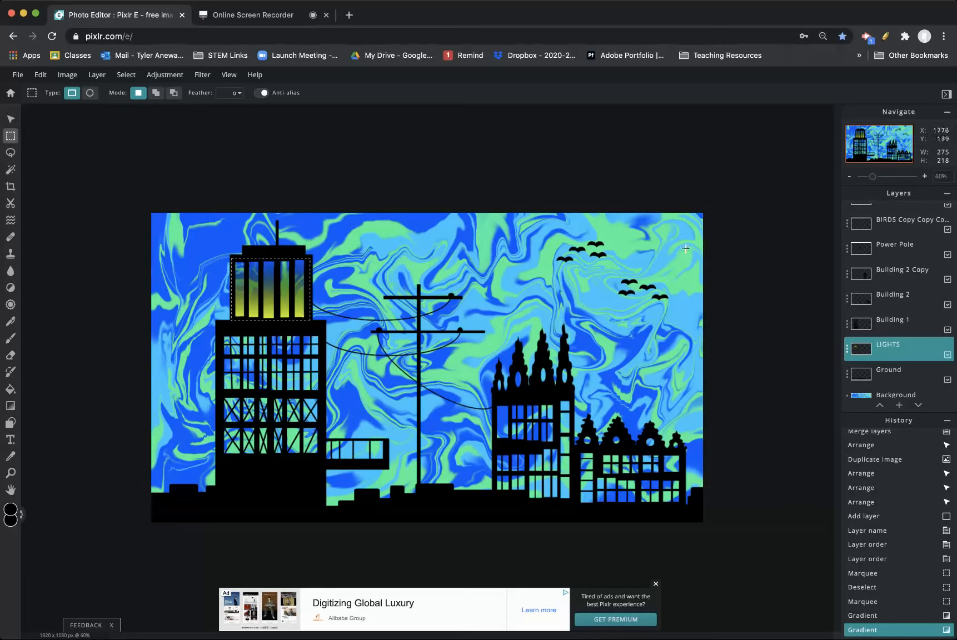
left_click_drag(874, 178, 888, 177)
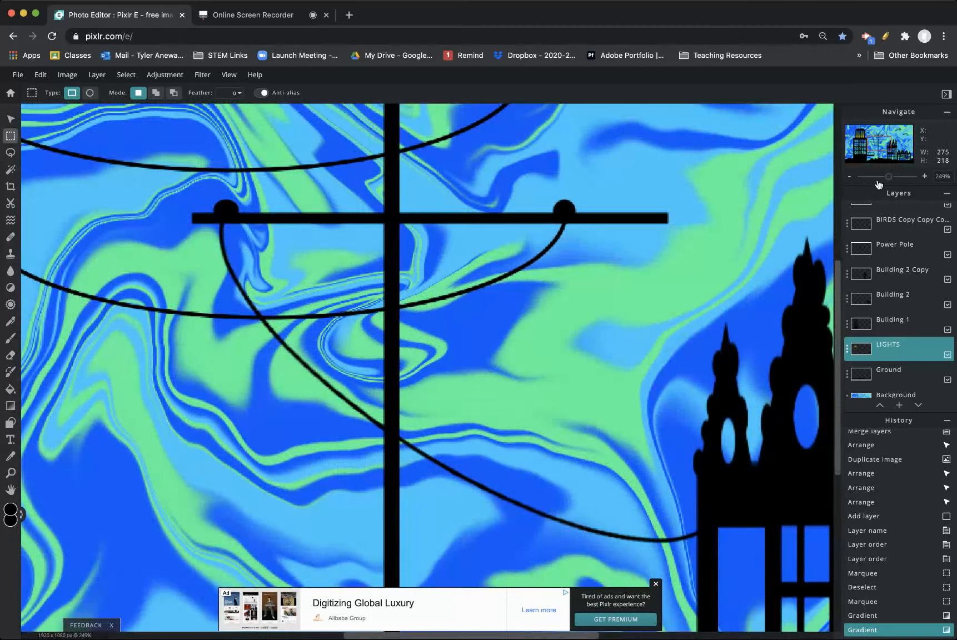
left_click(175, 417)
left_click_drag(175, 418, 740, 343)
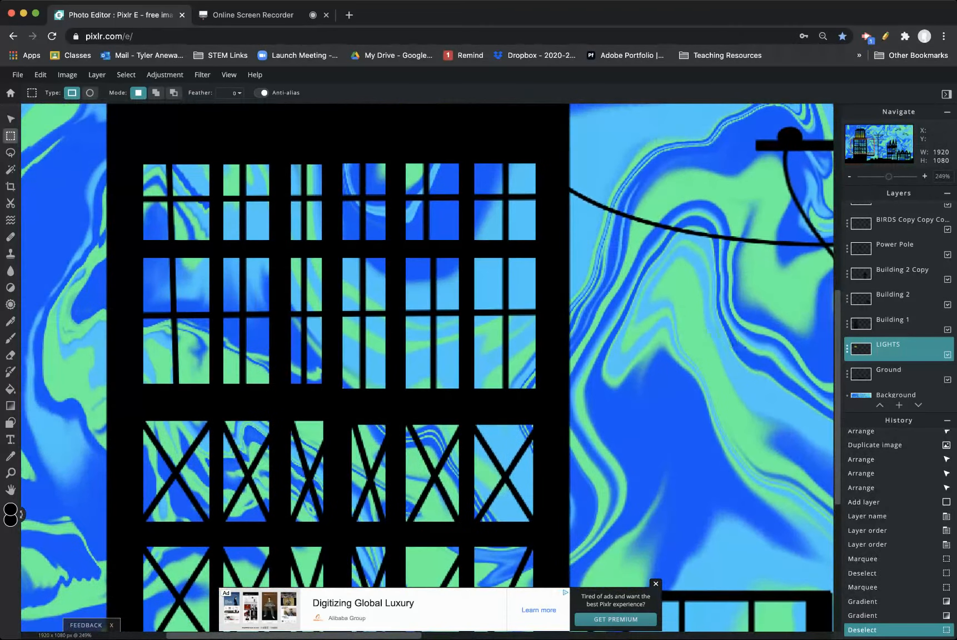
left_click_drag(134, 154, 549, 397)
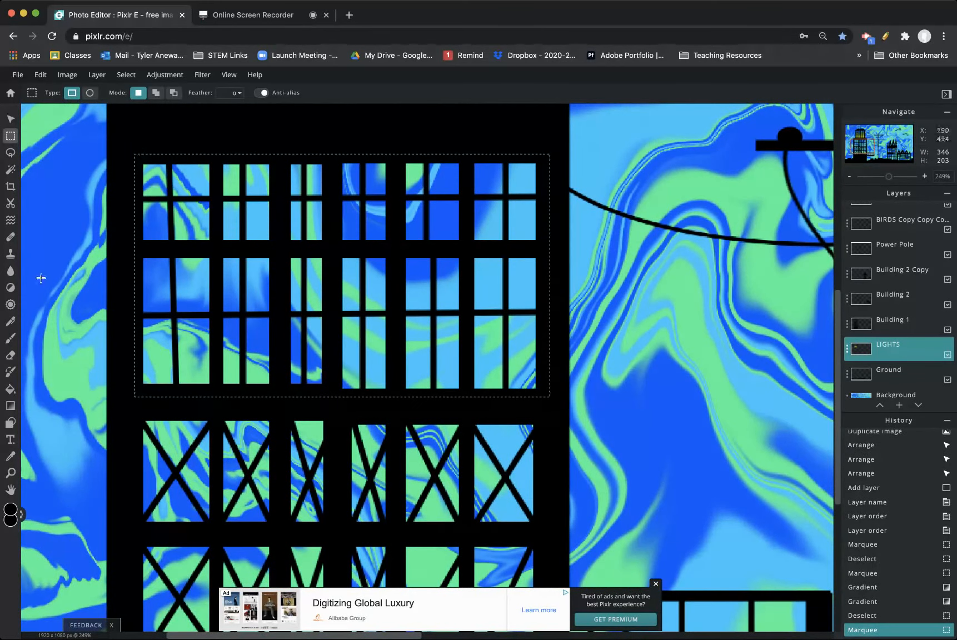
Set up a linear gradient with a bright golden-yellow start colour in place of black.
left_click(10, 406)
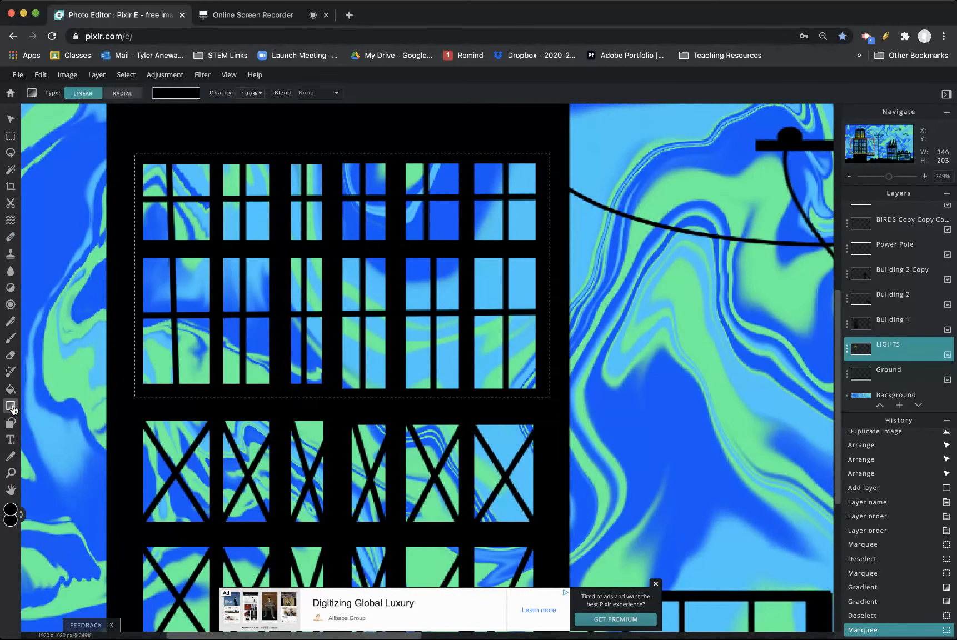
left_click(169, 96)
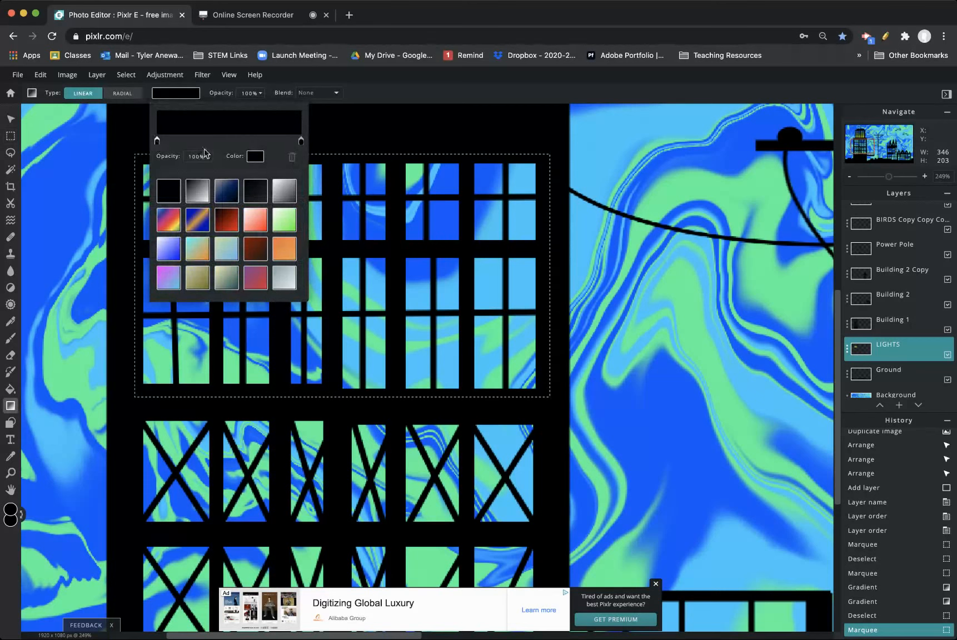
left_click(247, 158)
left_click(515, 360)
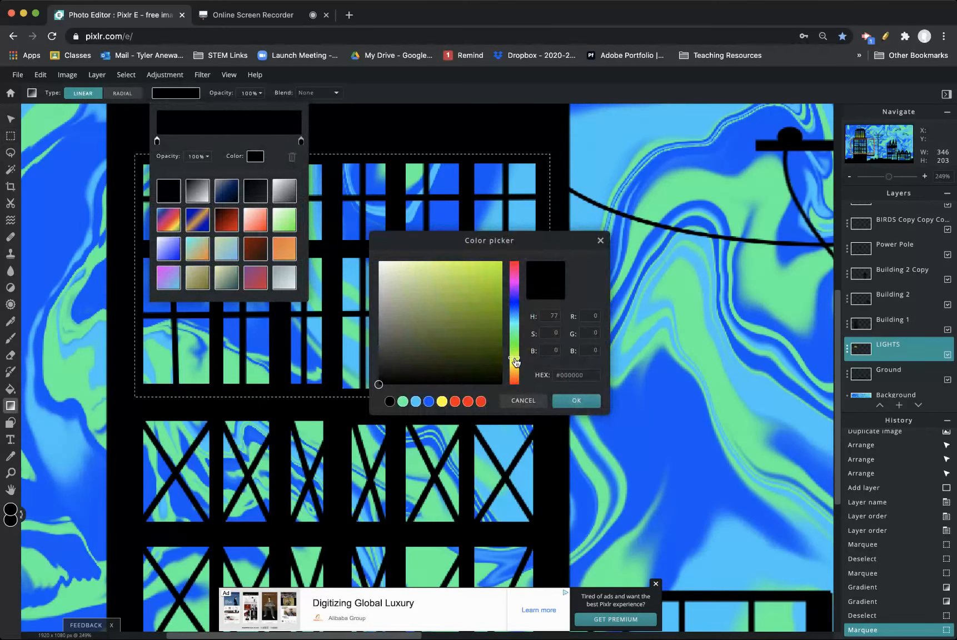
left_click(515, 370)
left_click_drag(502, 347, 499, 262)
left_click(576, 401)
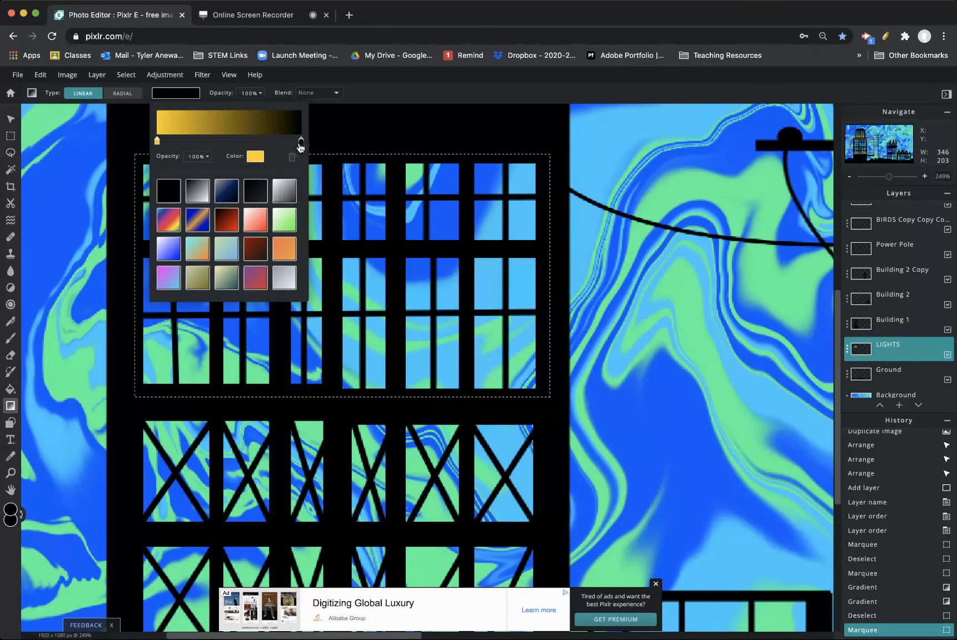
Set the gradient's black end stop to 0% opacity and apply the gradient from below the selected paned windows up to their upper edge.
left_click(300, 141)
left_click(207, 157)
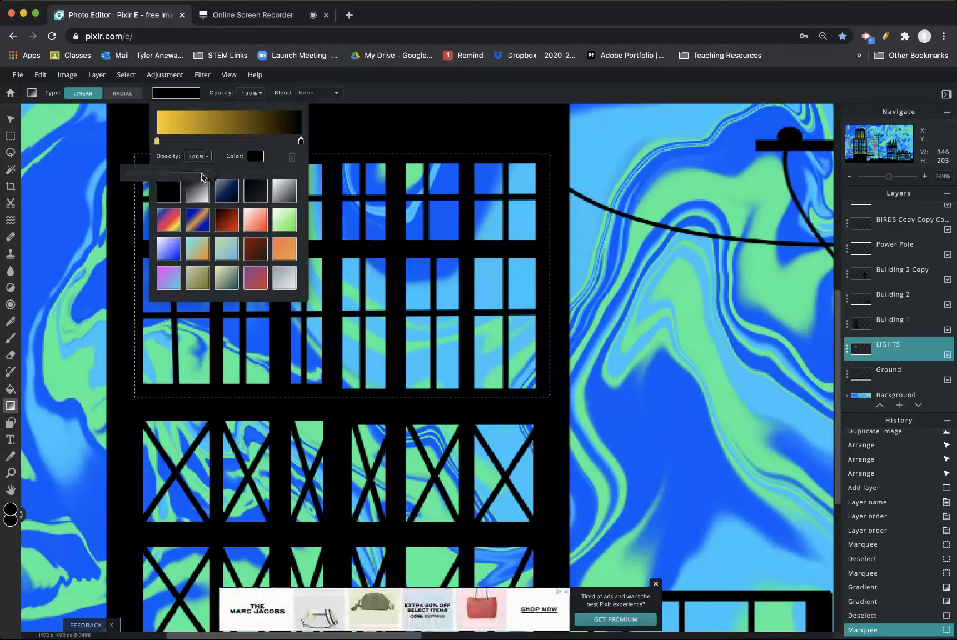
left_click_drag(207, 173, 66, 175)
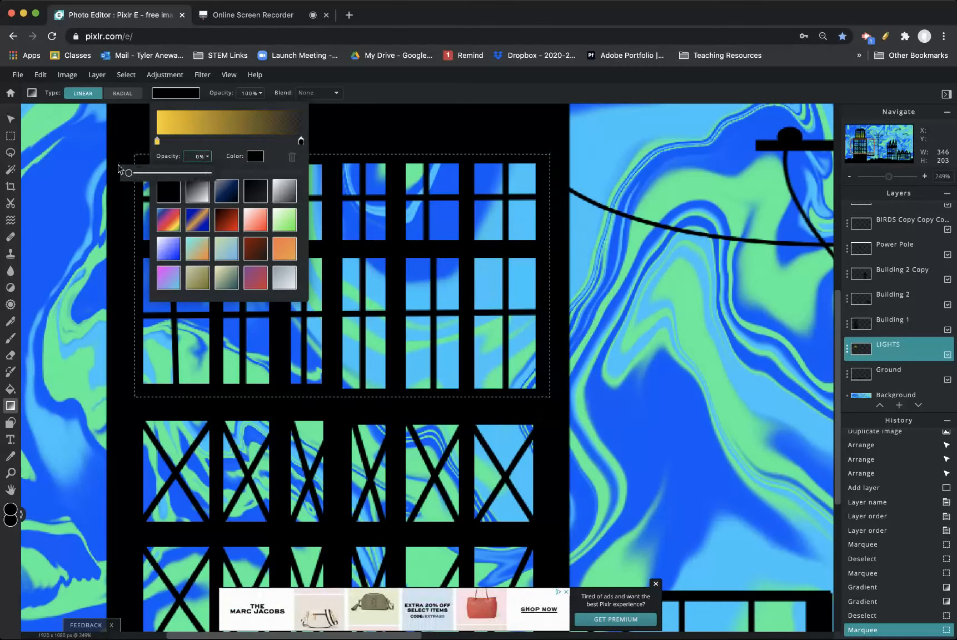
left_click(340, 371)
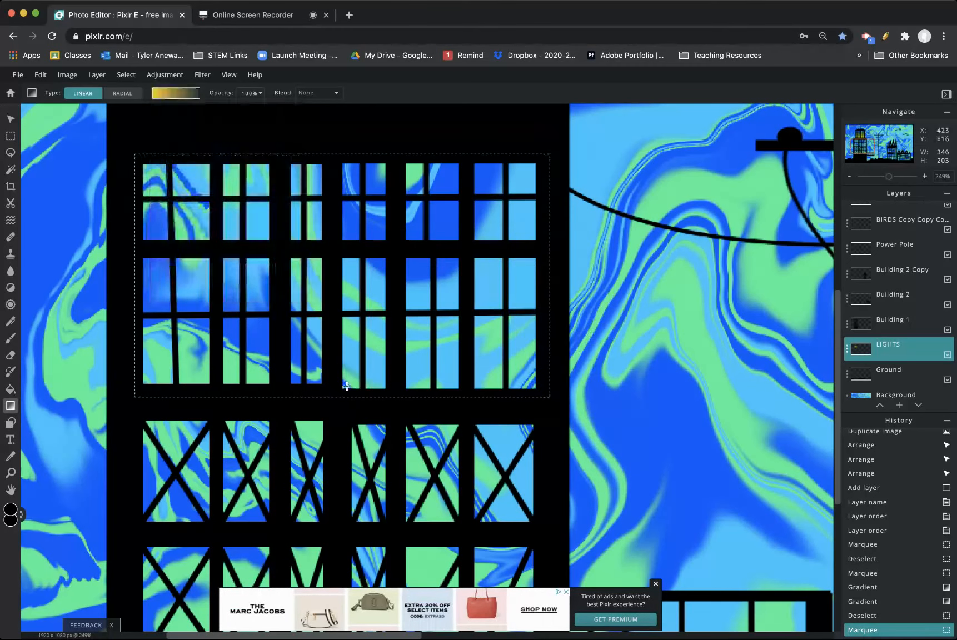
left_click_drag(342, 408, 344, 174)
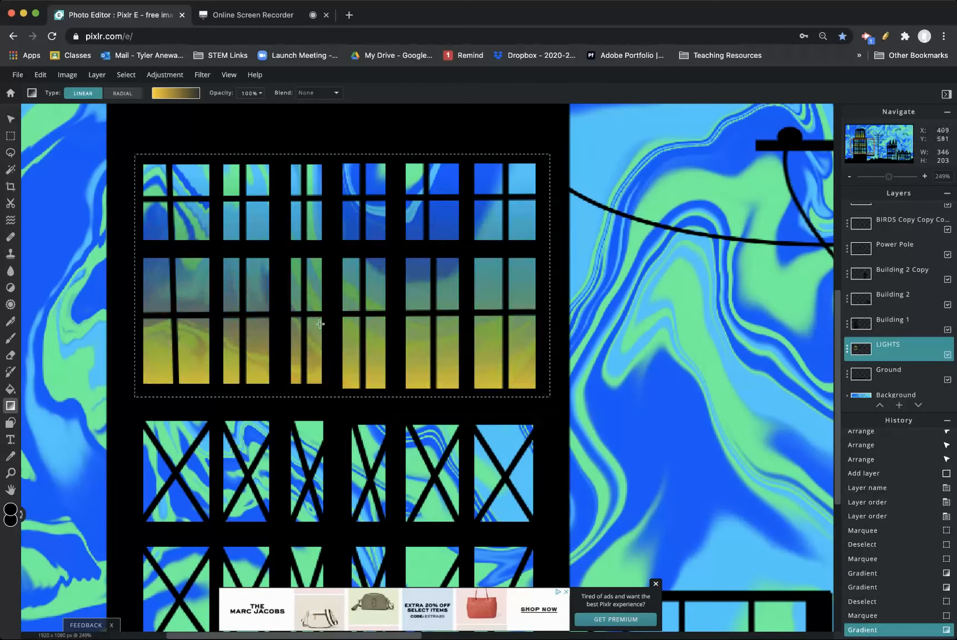
Select a rectangular area of about 348 by 214 px around the tower's two rows of cross-braced windows.
left_click(868, 144)
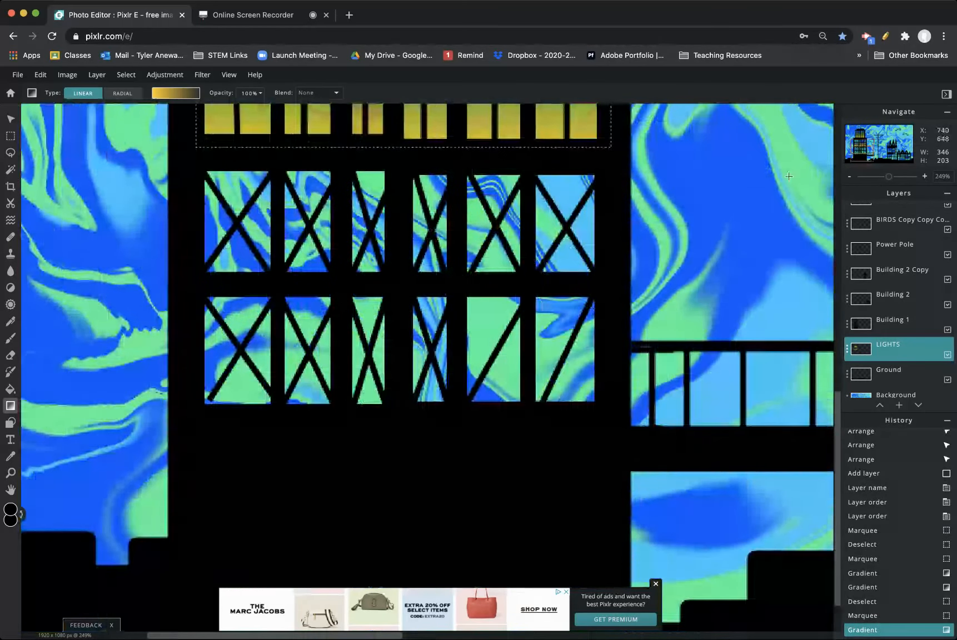
left_click(10, 136)
left_click_drag(192, 162, 609, 417)
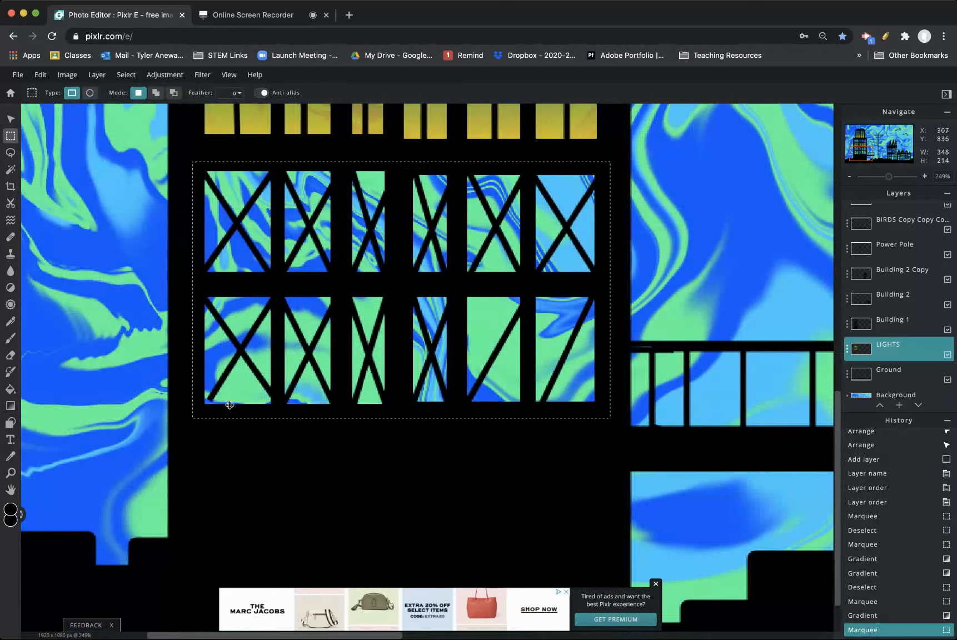
Change the start colour of the black linear gradient to a bright lemon yellow.
left_click(10, 406)
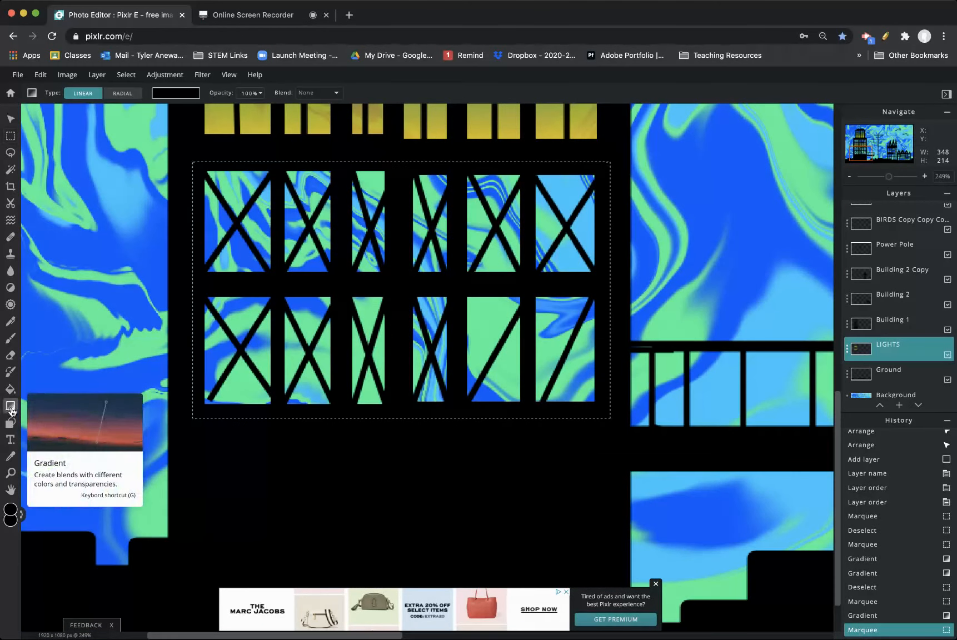
left_click(160, 94)
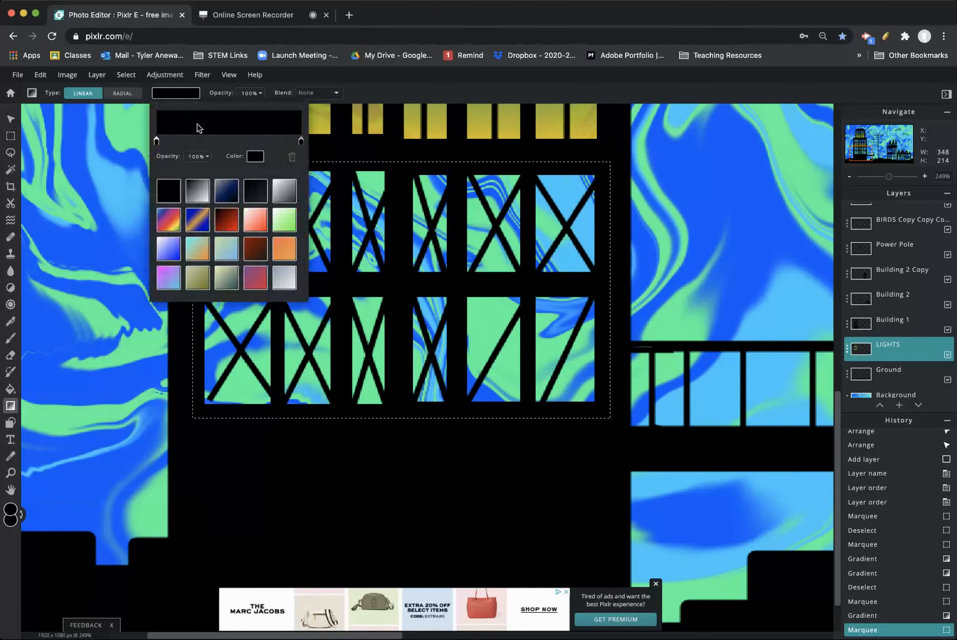
left_click(187, 155)
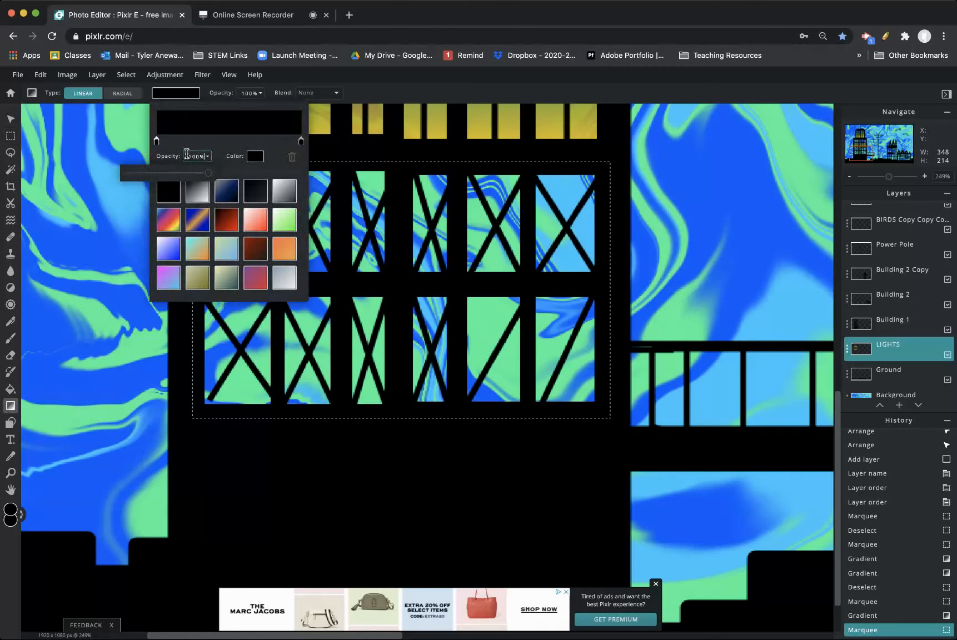
left_click(255, 156)
left_click(514, 362)
mouse_move(496, 324)
left_mouse_down()
mouse_move(503, 264)
mouse_move(489, 294)
mouse_move(508, 279)
mouse_move(506, 265)
left_mouse_up()
left_click(515, 363)
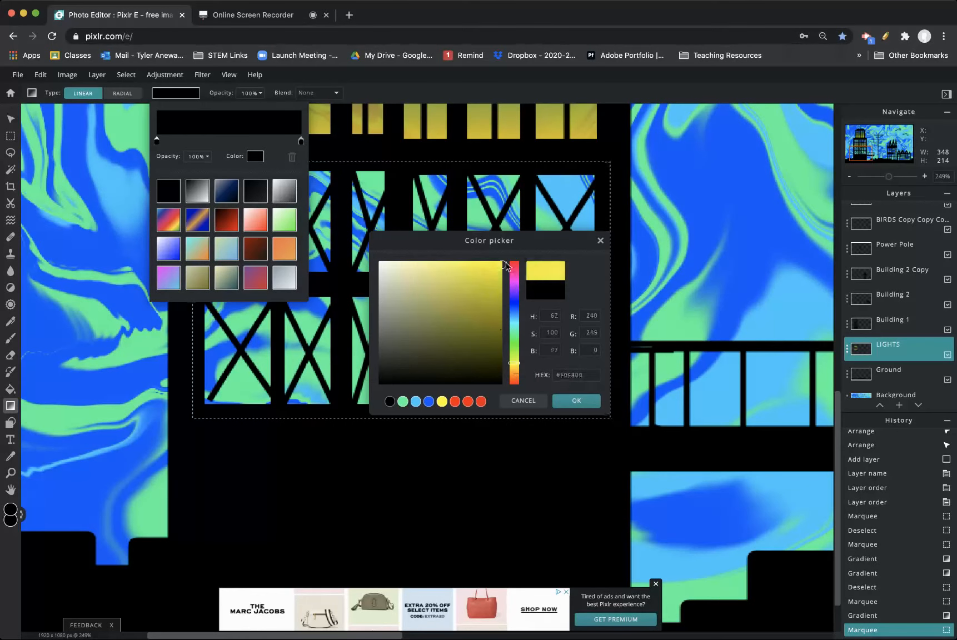
left_click(576, 400)
Set the opacity of the yellow gradient's black end stop to 0%, leaving its colour black.
left_click(301, 143)
left_click(255, 156)
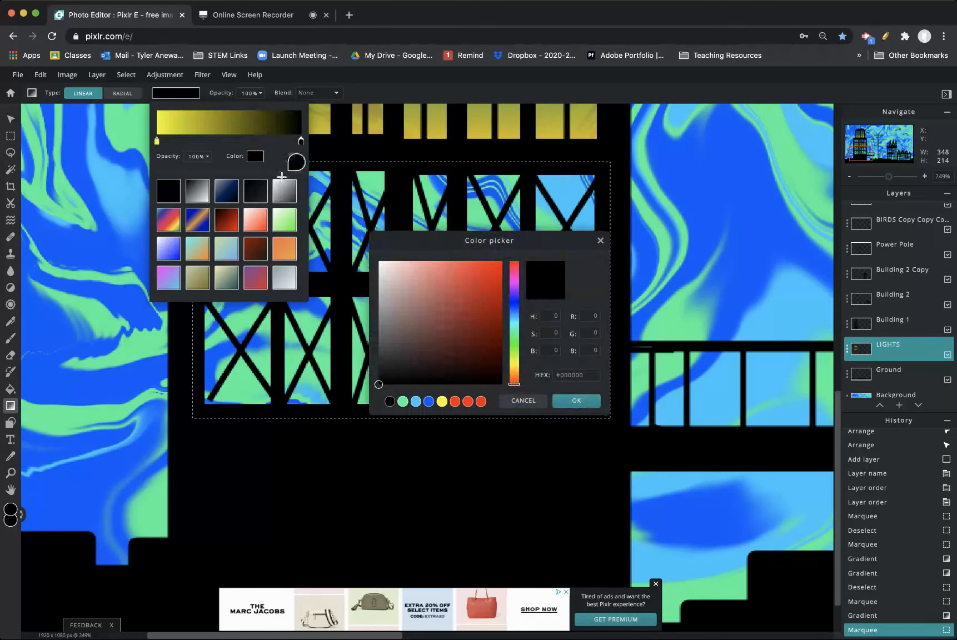
left_click(523, 400)
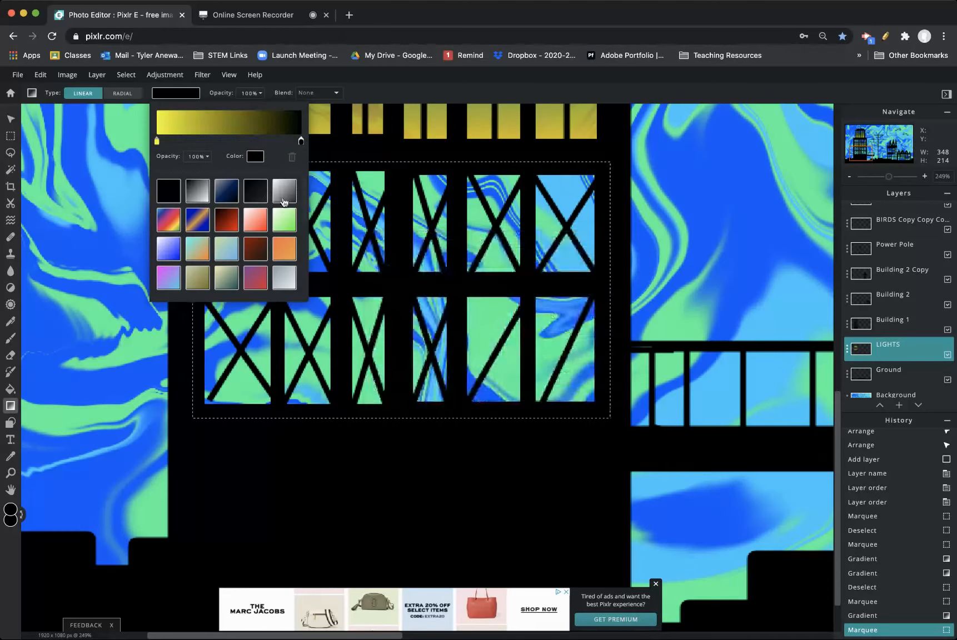
left_click(198, 156)
left_click_drag(190, 173, 33, 172)
Try the gradient diagonally, undo it, and apply it vertically from below the cross-braced windows up to the selection's upper edge.
left_click_drag(395, 420, 551, 231)
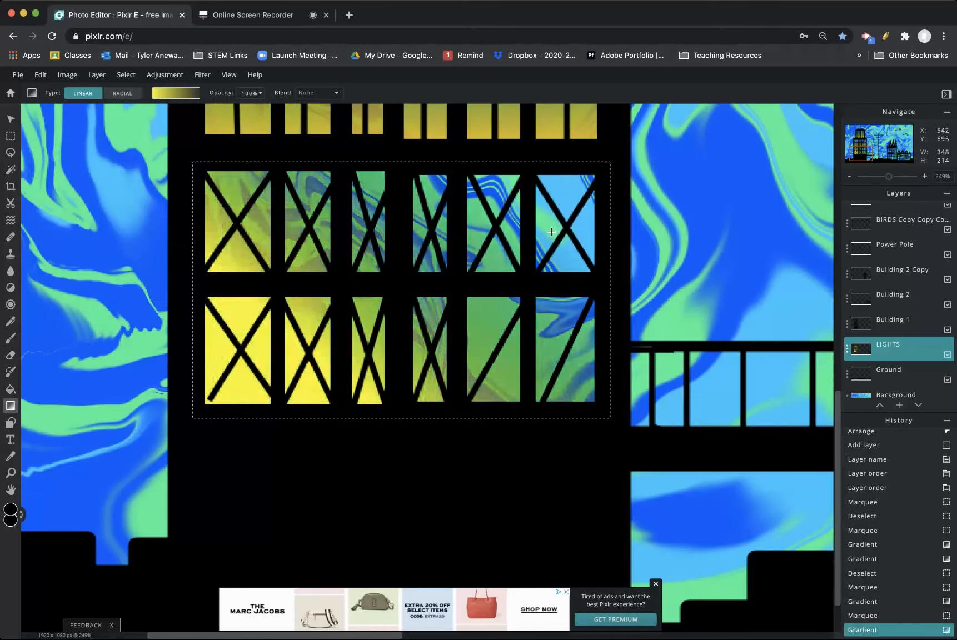
key("super+z")
left_click_drag(387, 436, 387, 164)
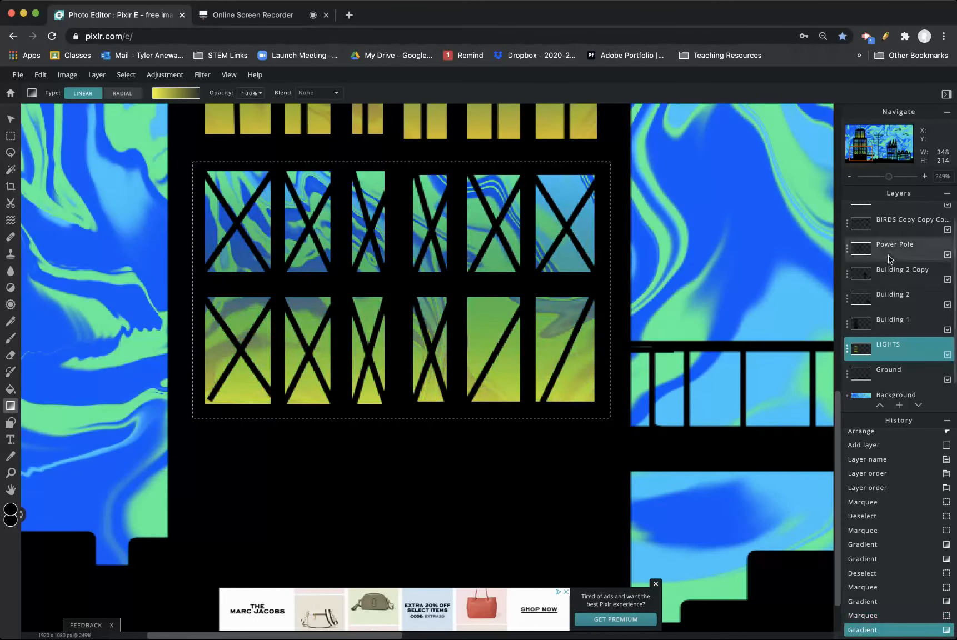
Select a rectangular area of about 215 by 163 px around the upper group of windows on the spired building.
left_click_drag(871, 153, 895, 152)
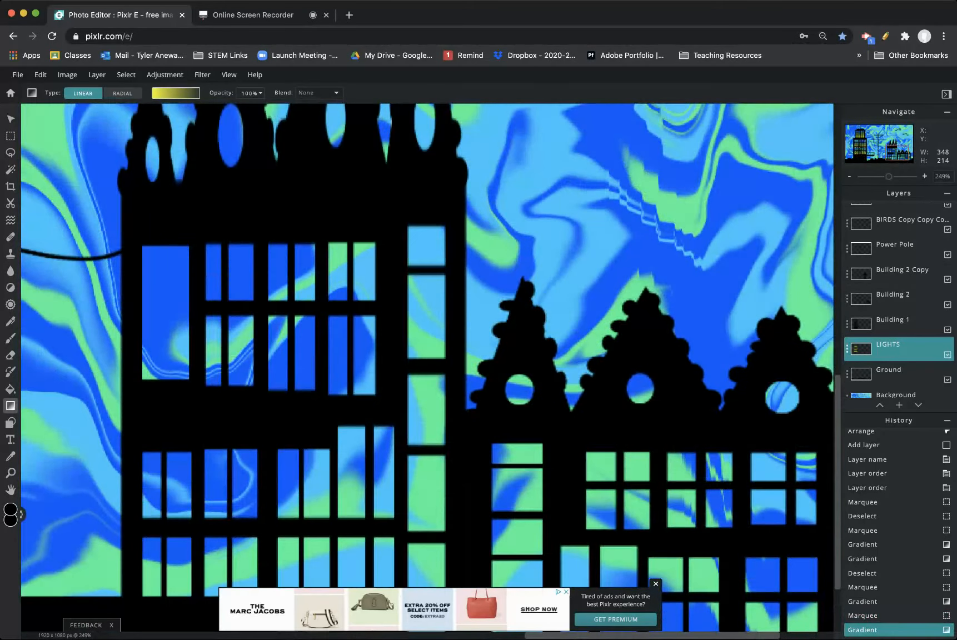
left_click(11, 137)
left_click_drag(136, 216, 393, 409)
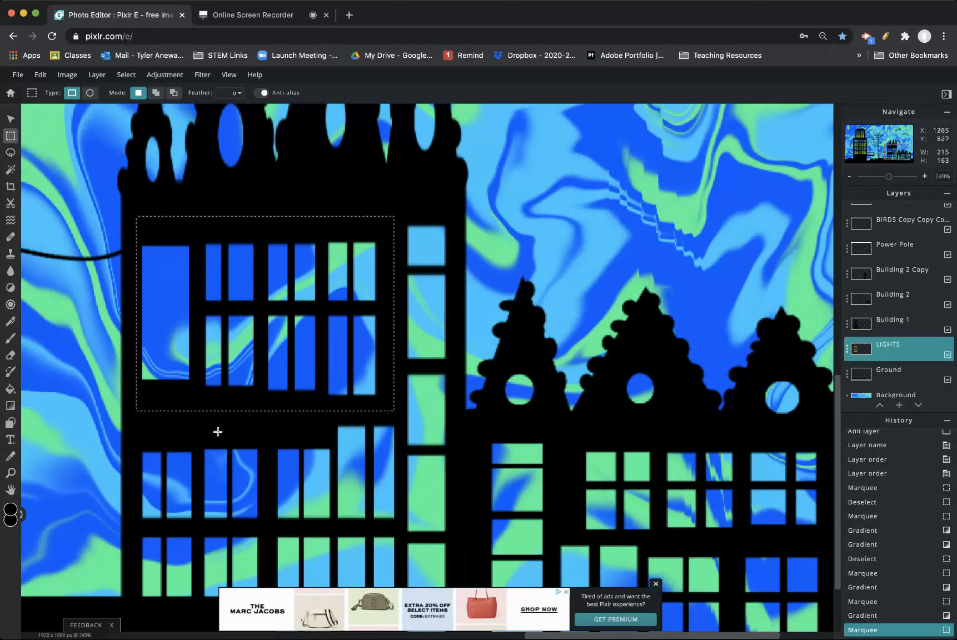
Set up a linear gradient with a bright amber start colour for the spired building's upper windows.
left_click(11, 406)
left_click(168, 99)
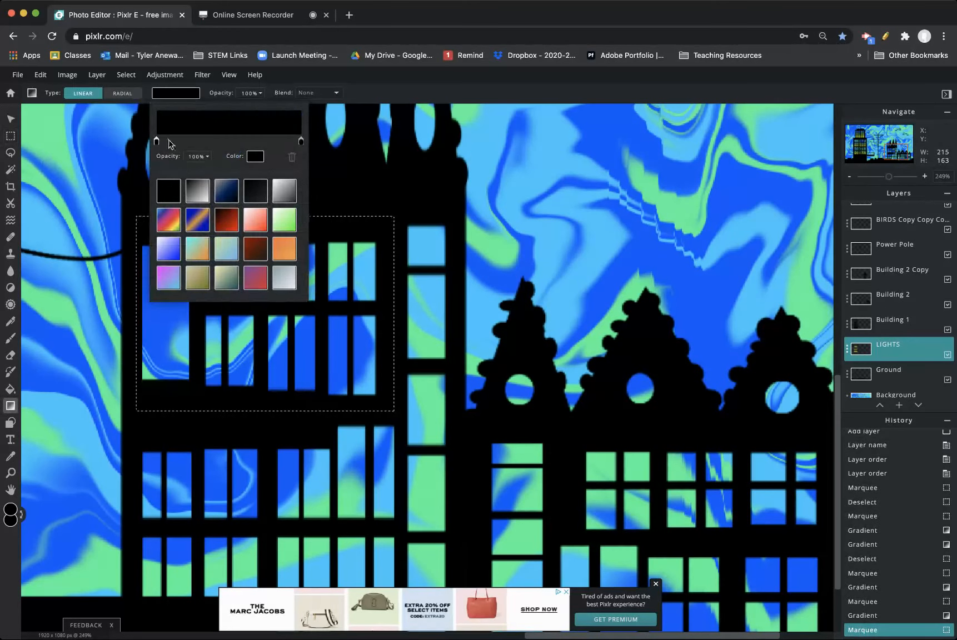
left_click(260, 158)
left_click_drag(440, 289, 501, 285)
left_click(515, 372)
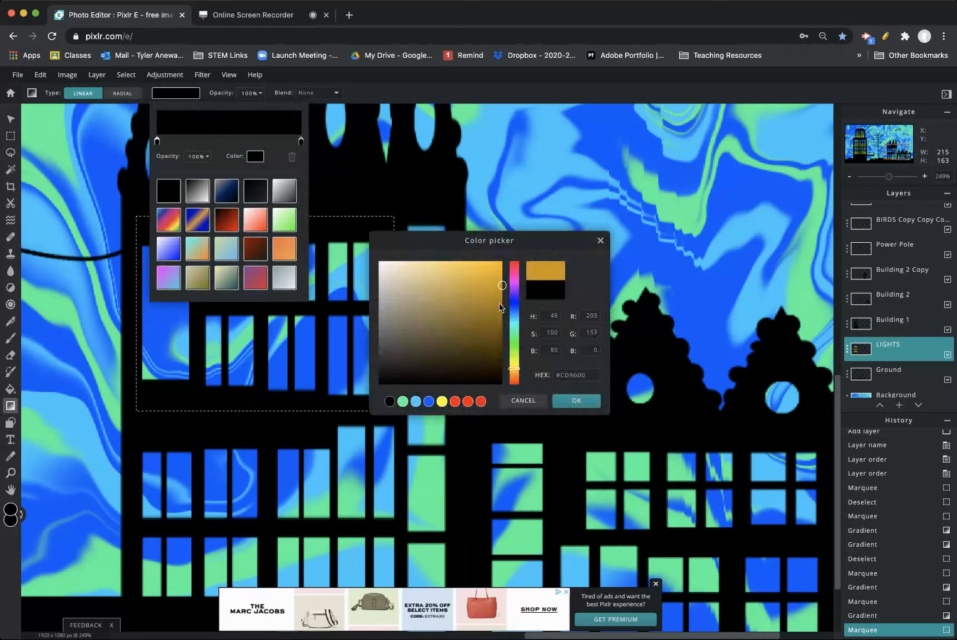
left_click(502, 267)
left_click(576, 401)
Make the amber gradient's black end stop 0% opaque and apply the gradient upward through the spired building's selected upper windows.
left_click(301, 140)
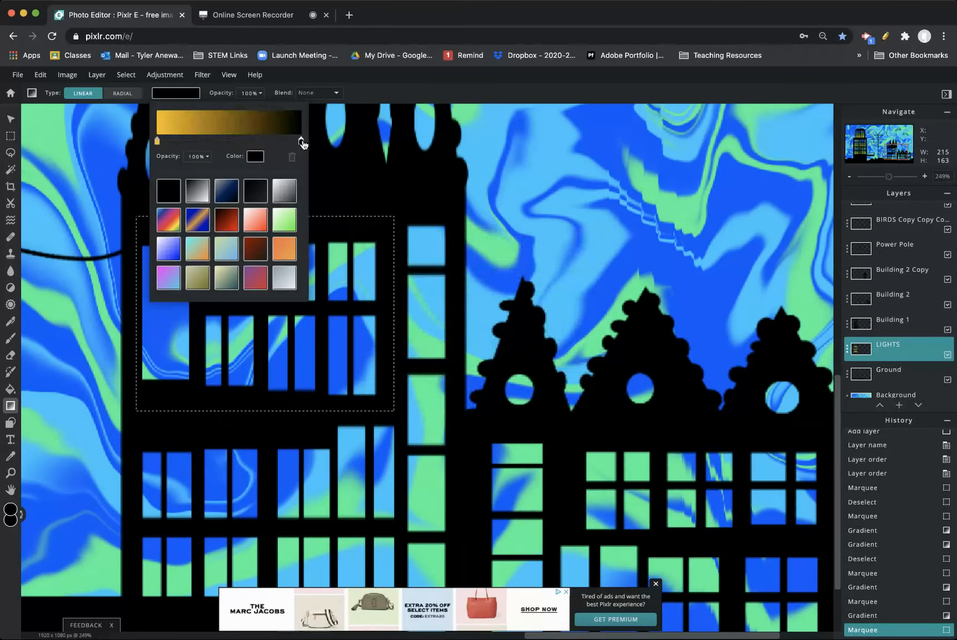
left_click(198, 156)
left_click_drag(206, 173, 91, 178)
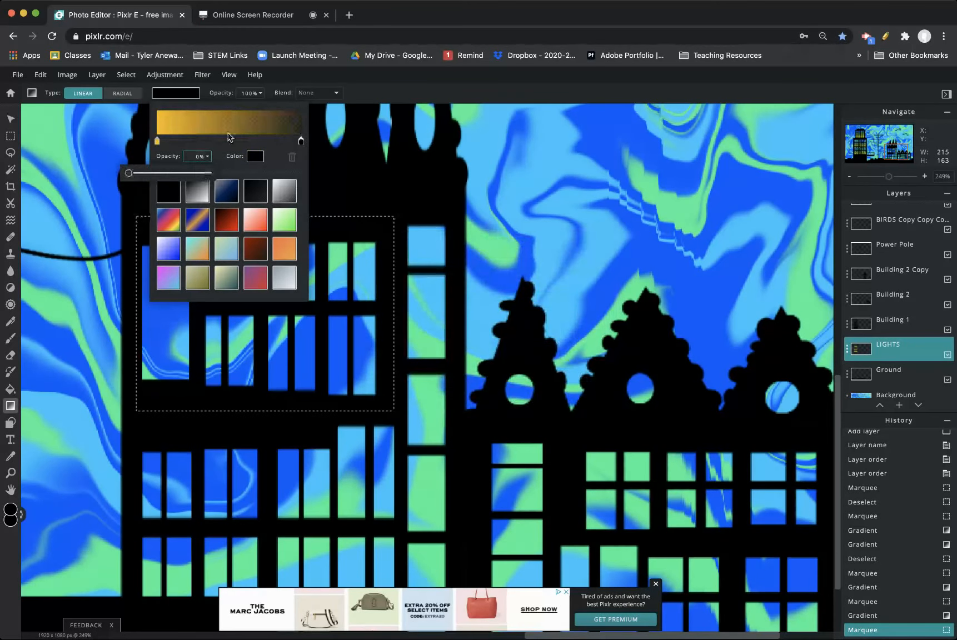
left_click(316, 364)
left_click_drag(249, 421, 251, 214)
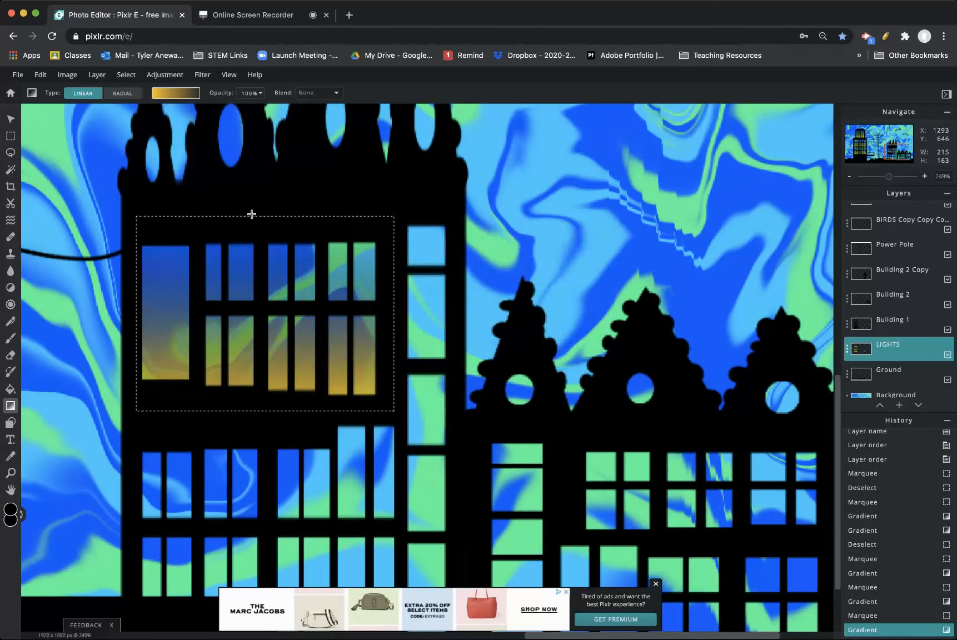
Select a rectangular area of about 217 by 179 px around the spired building's lower two rows of windows.
left_click_drag(332, 516, 333, 380)
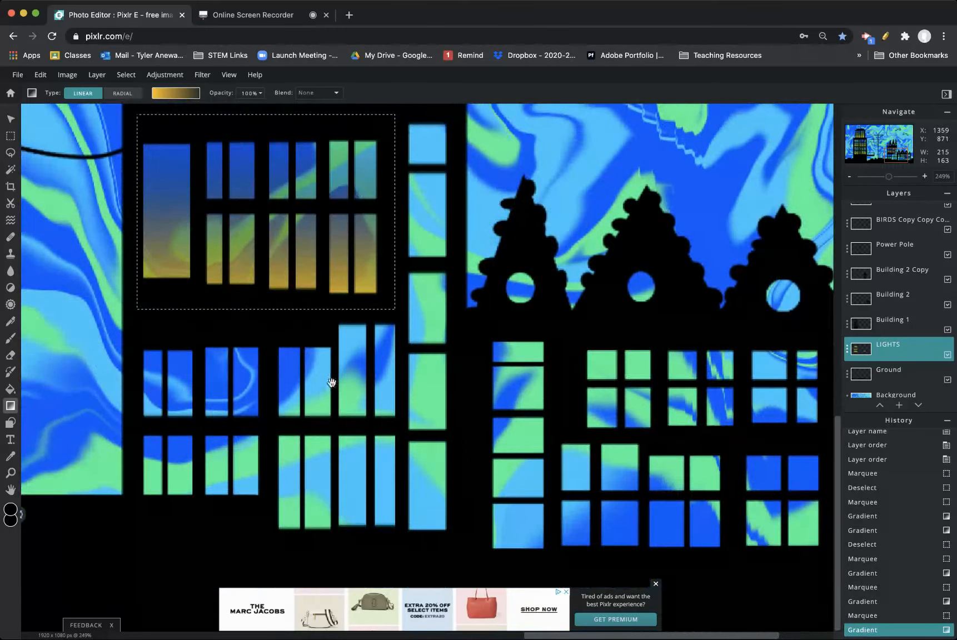
left_click(10, 135)
left_click_drag(143, 322, 403, 535)
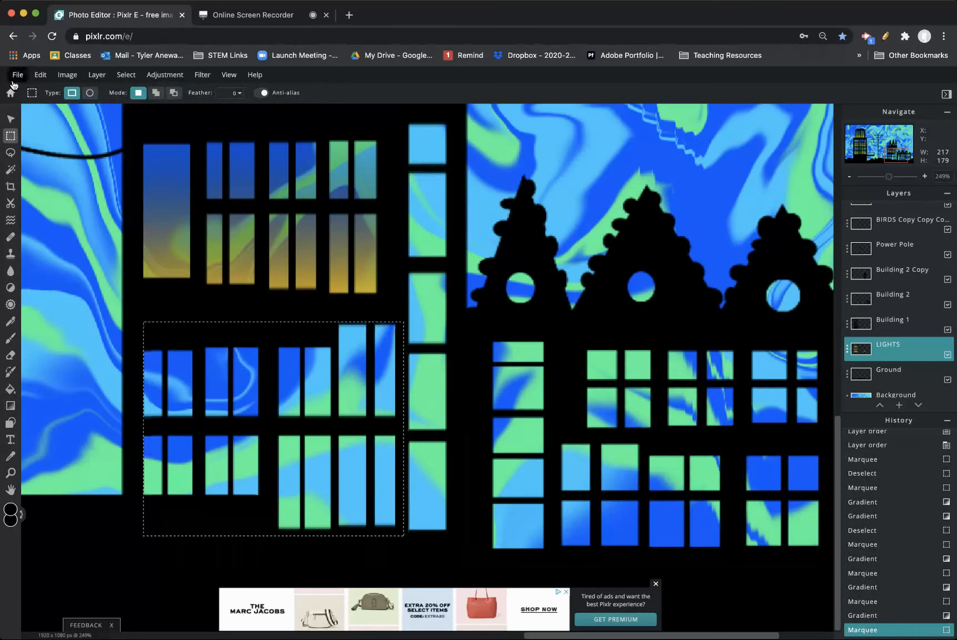
Add a narrow rectangle around the gabled building's column of five windows to the selection and open the linear gradient's colour settings.
key("shift")
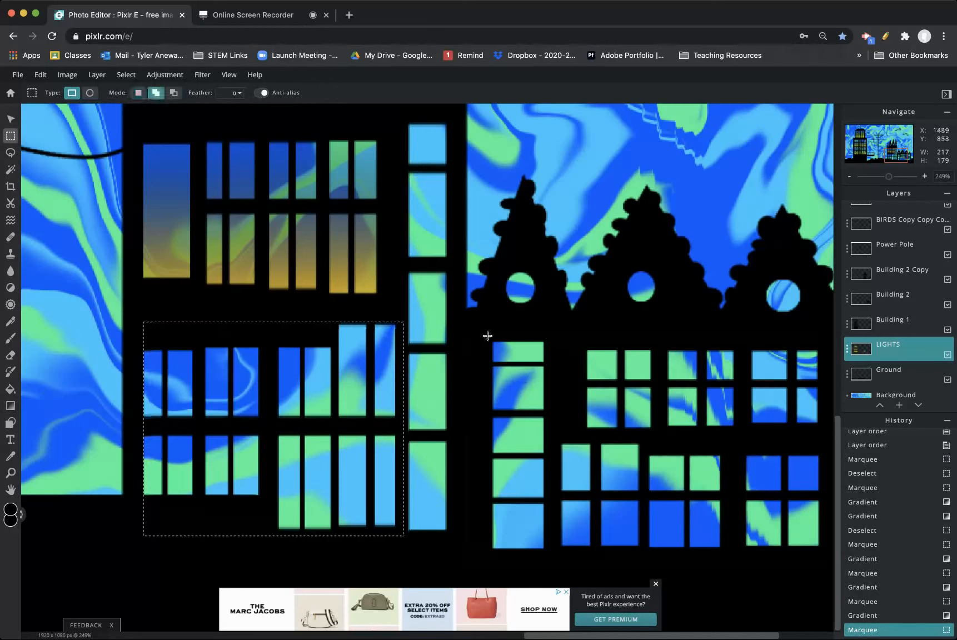
left_click_drag(485, 334, 550, 565)
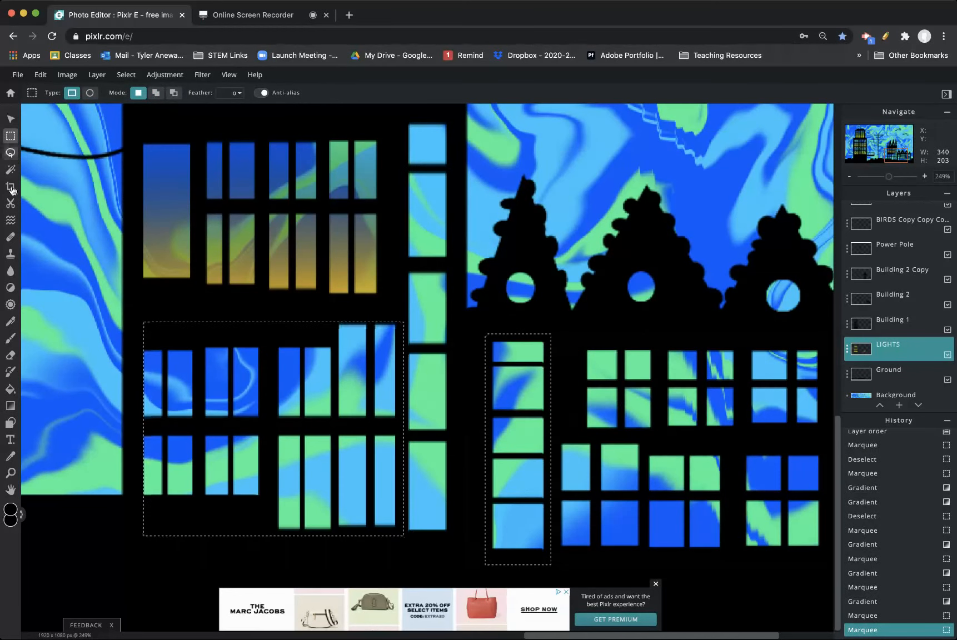
left_click(10, 406)
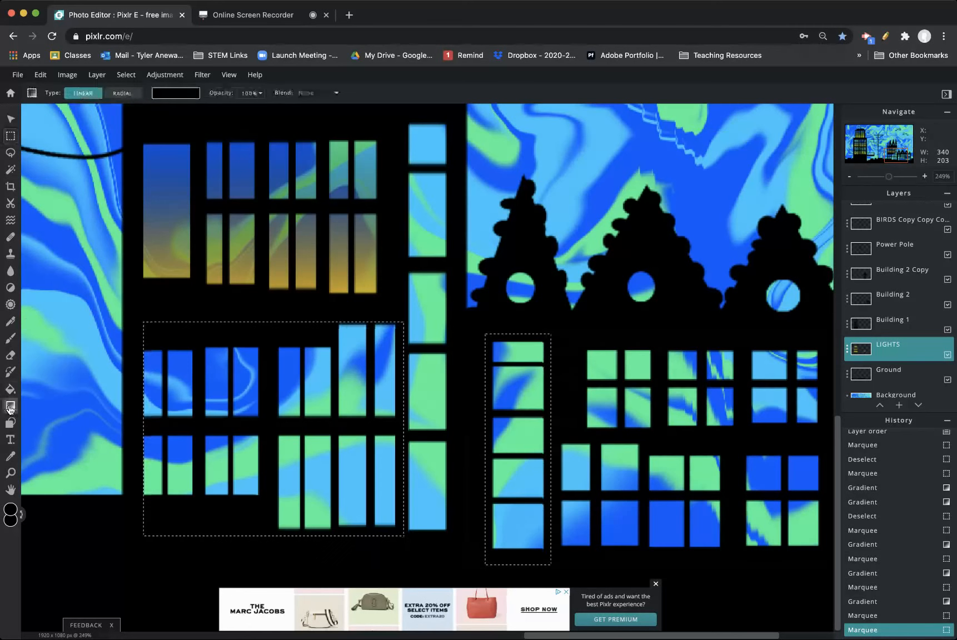
left_click(160, 98)
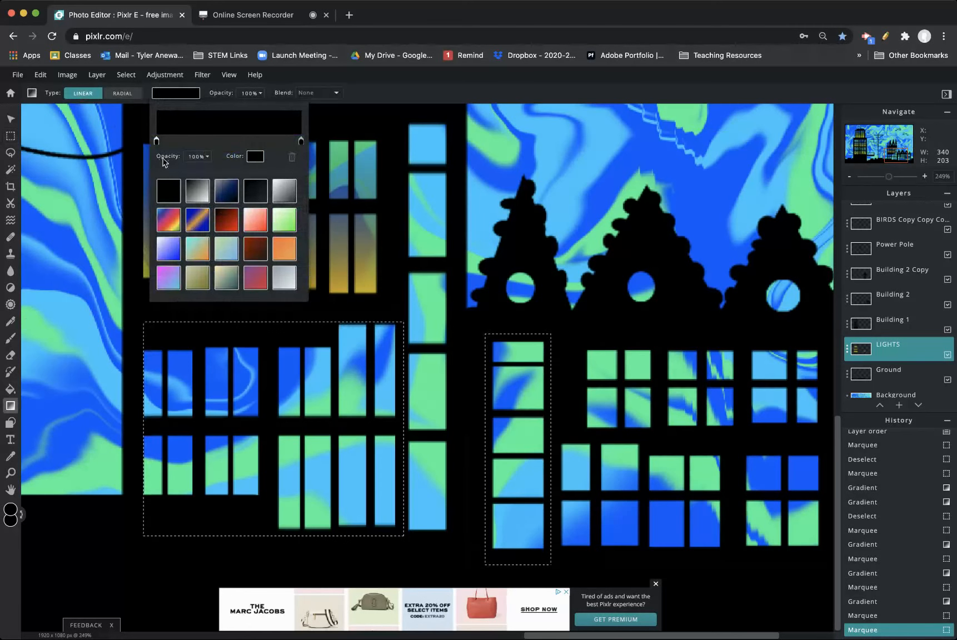
left_click(204, 140)
left_click_drag(211, 142, 180, 143)
left_click(198, 219)
left_click(168, 220)
left_click(166, 200)
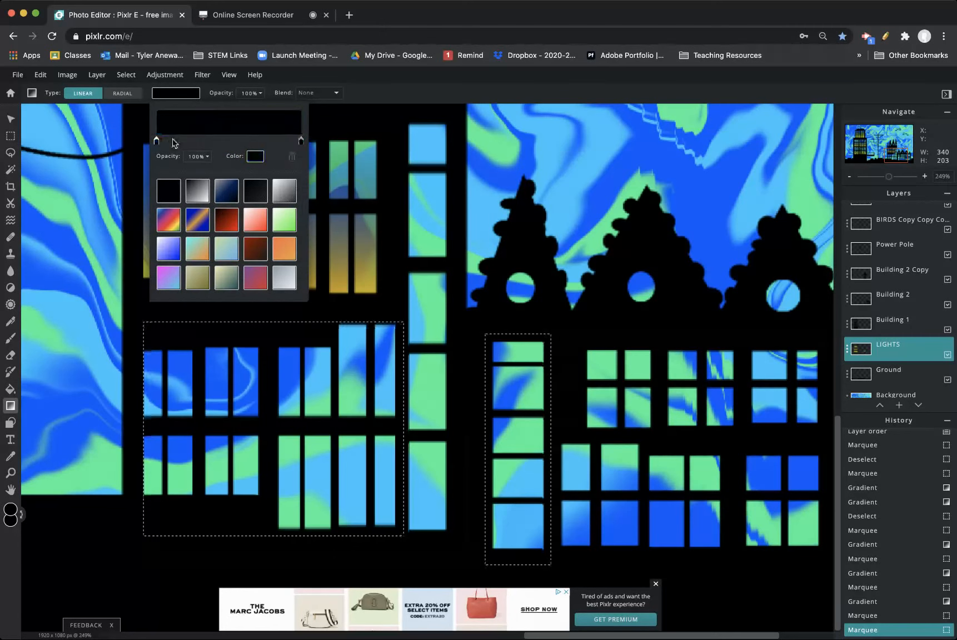
left_click(198, 157)
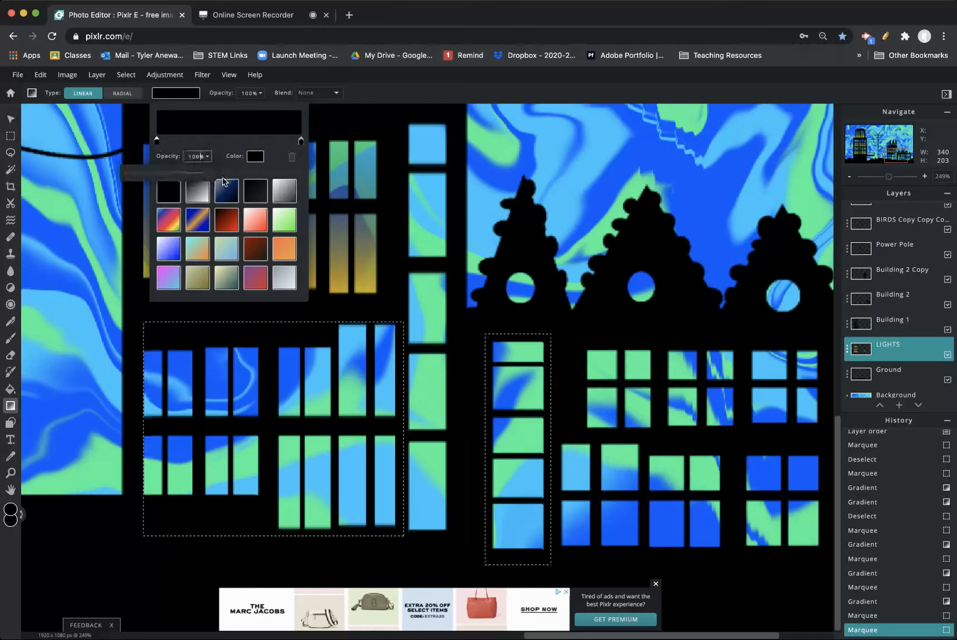
left_click(255, 156)
left_click_drag(508, 379, 511, 366)
left_click(502, 262)
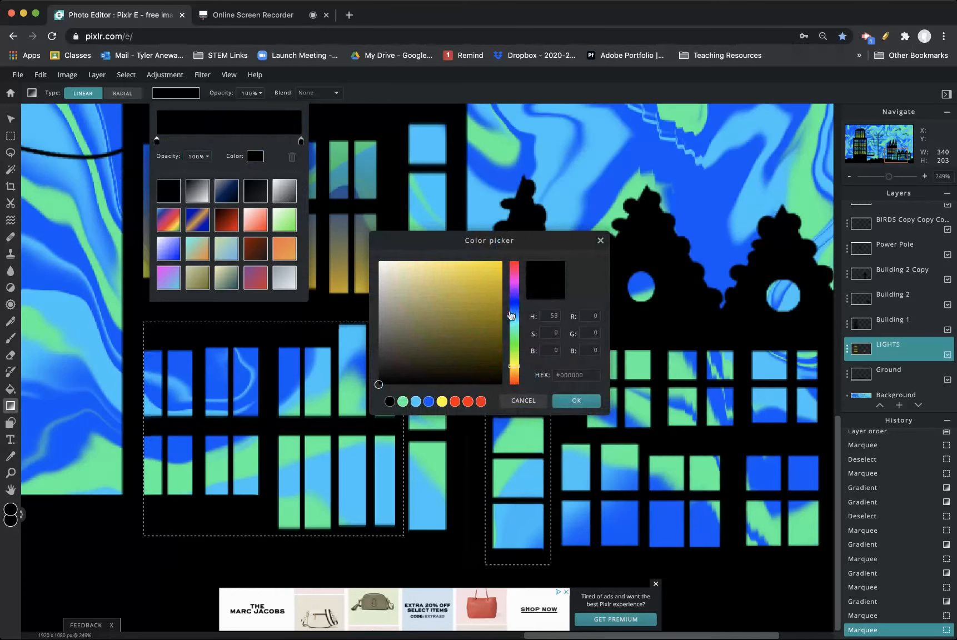
left_click(576, 401)
left_click(300, 141)
left_click(204, 157)
left_click_drag(206, 173, 129, 173)
left_click(219, 141)
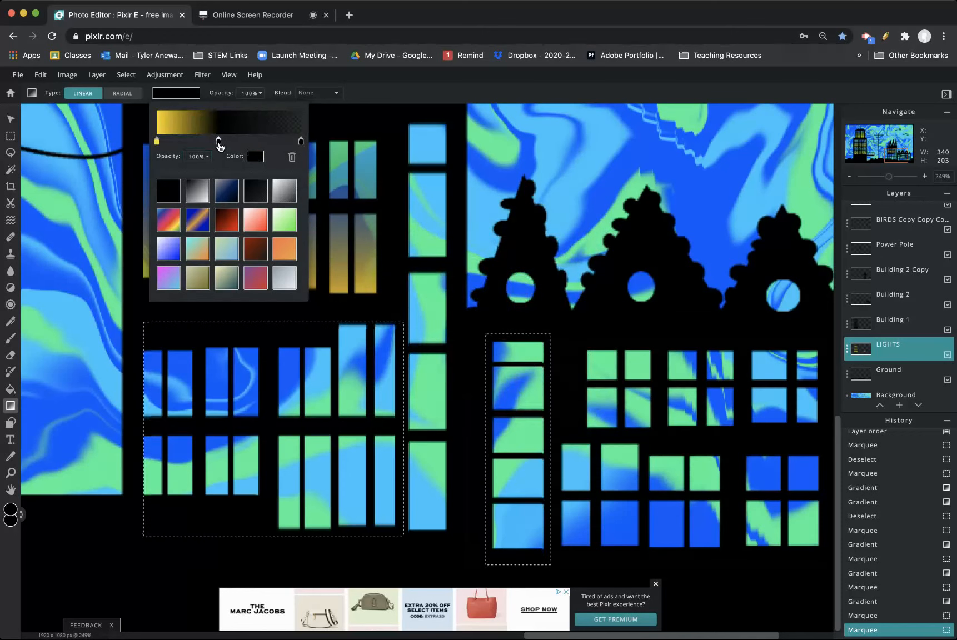
left_click_drag(219, 143, 150, 143)
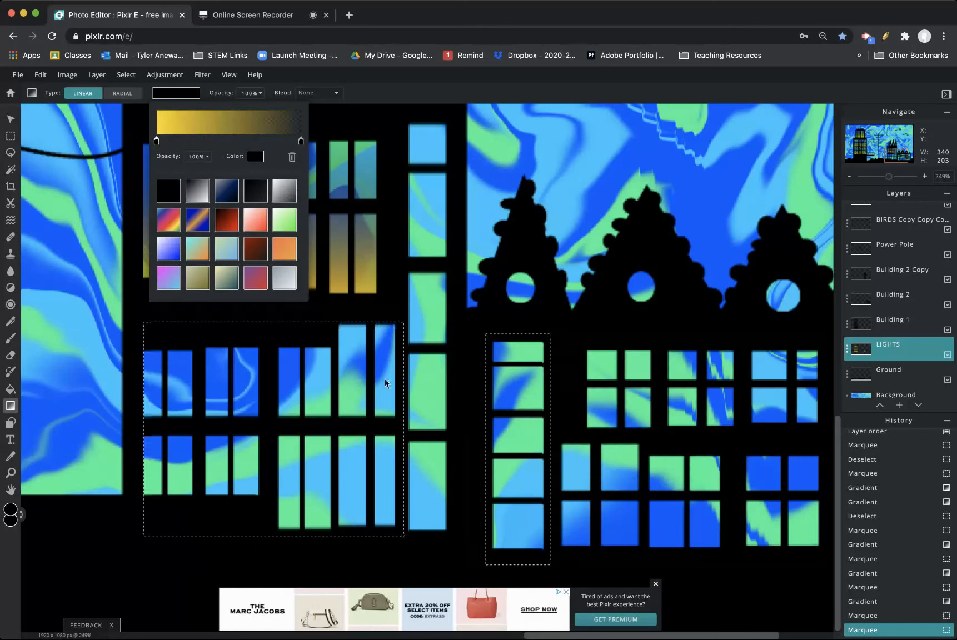
Start from the black-to-white gradient preset and change its black start stop to golden yellow.
left_click(197, 191)
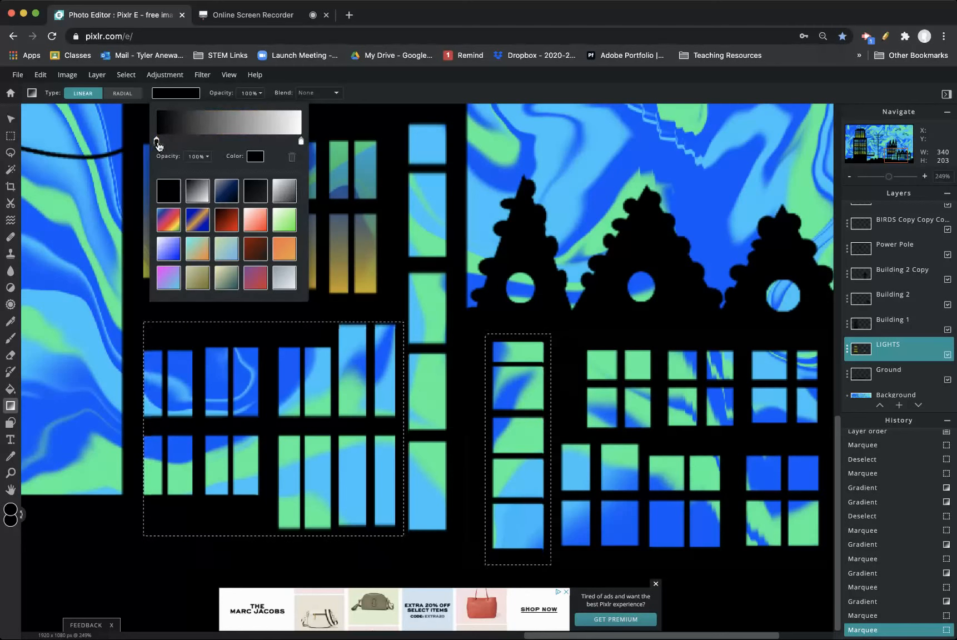
left_click(255, 156)
left_click(501, 347)
left_click(514, 366)
left_click(499, 264)
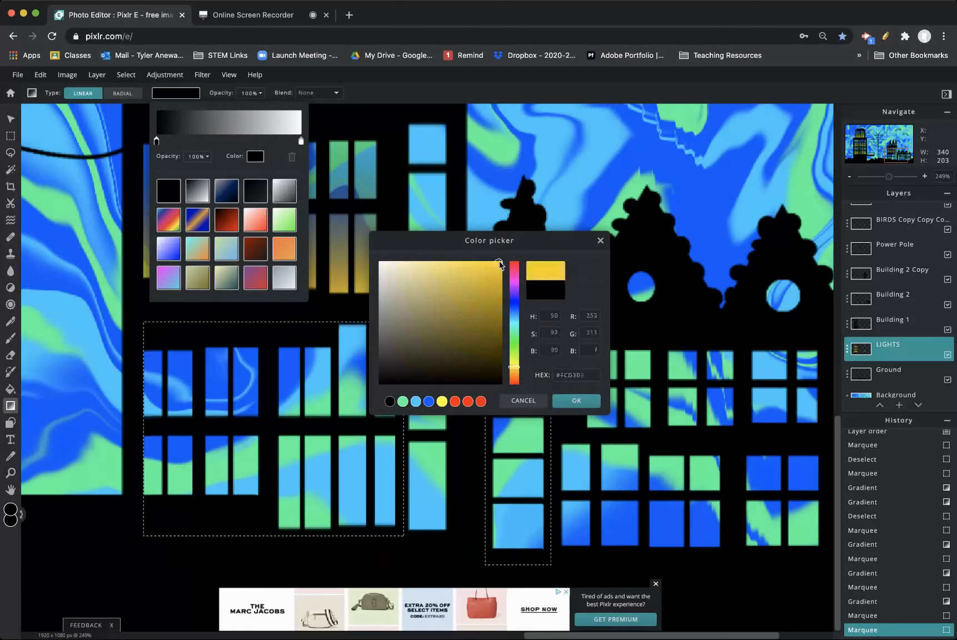
left_click(574, 400)
Make the gradient's white end stop 0% opaque and apply the gradient upward through the selected windows of both buildings.
left_click(301, 142)
left_click(207, 156)
left_click_drag(211, 173, 108, 151)
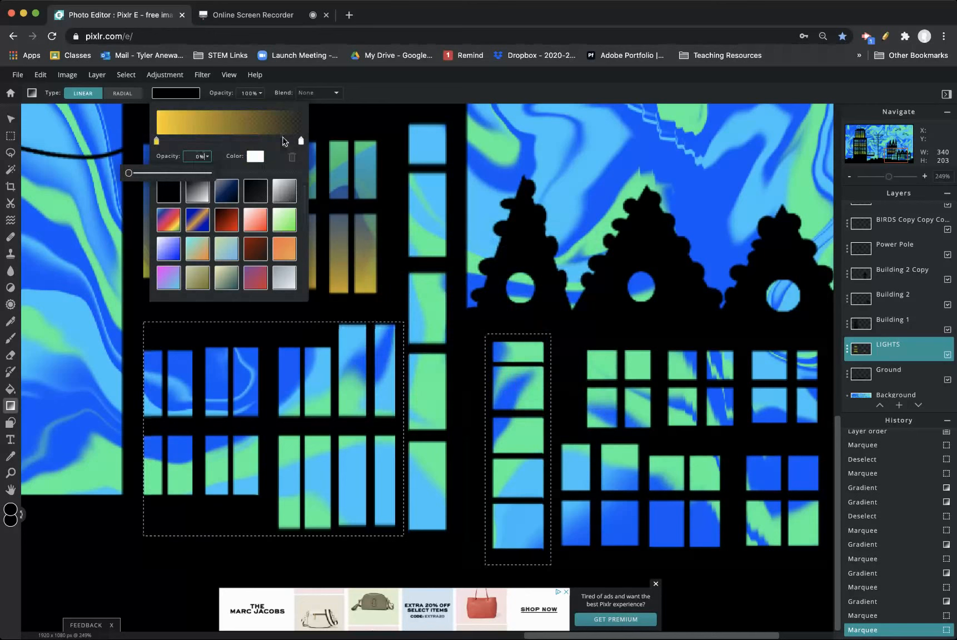
left_click(429, 462)
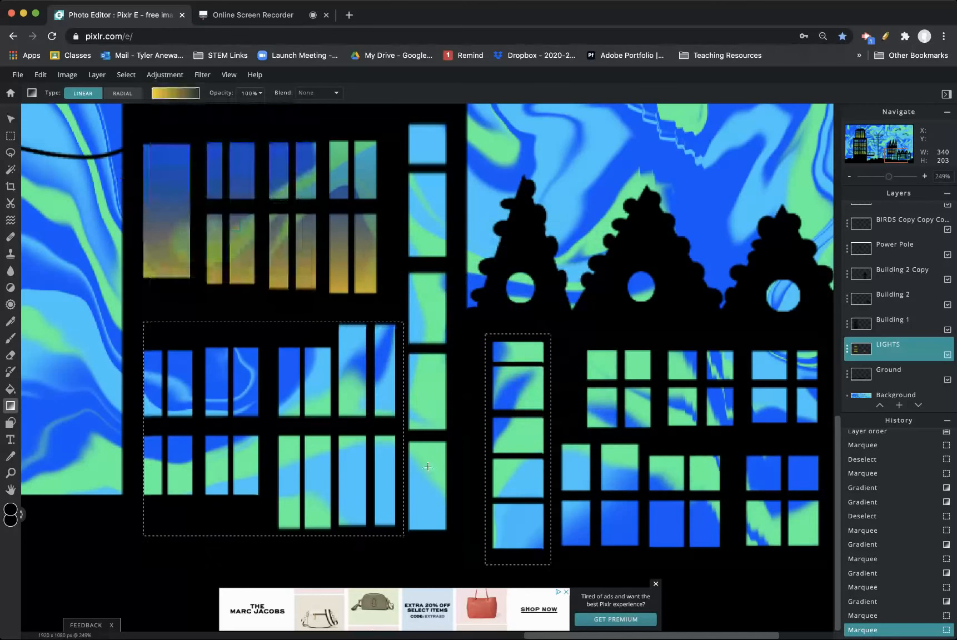
left_click_drag(305, 534, 300, 350)
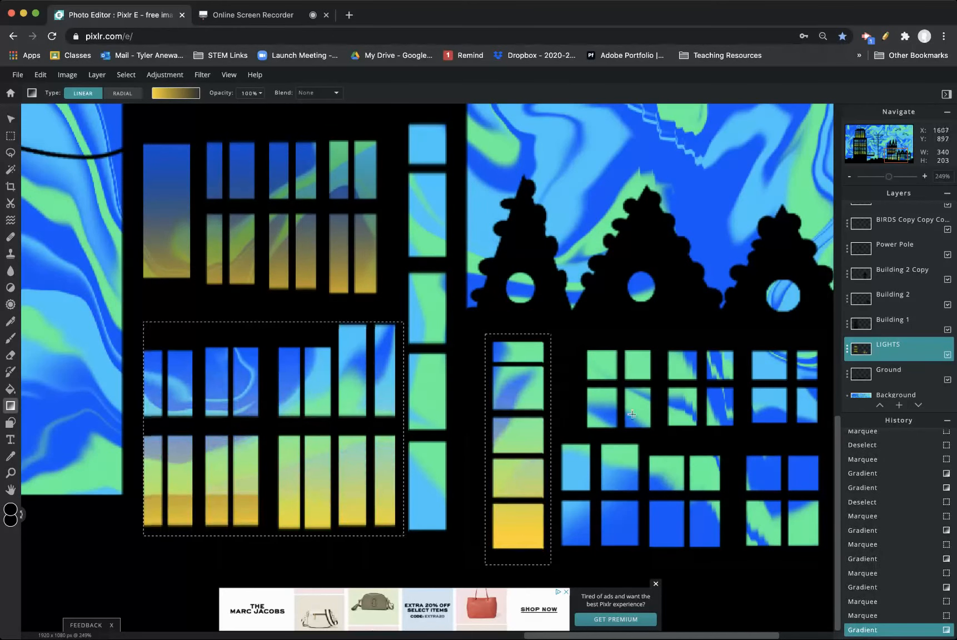
Select the spired building's tall window column together with the gabled building's remaining rectangular windows, spanning about 429 by 368 px.
left_click_drag(636, 416, 466, 411)
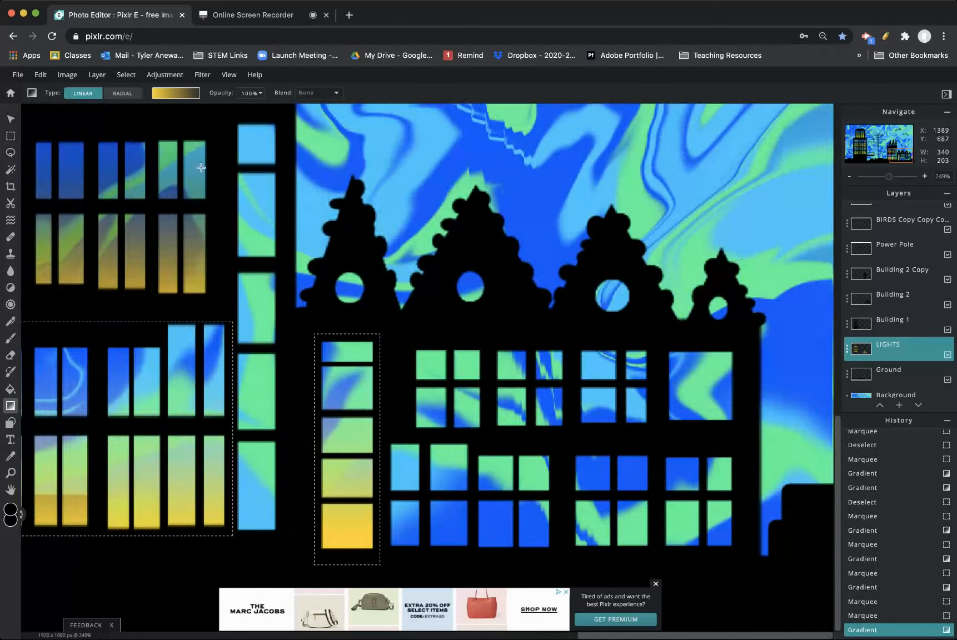
left_click(10, 136)
left_click_drag(229, 115, 288, 494)
left_click_drag(286, 561, 277, 549)
left_click_drag(383, 337, 743, 556)
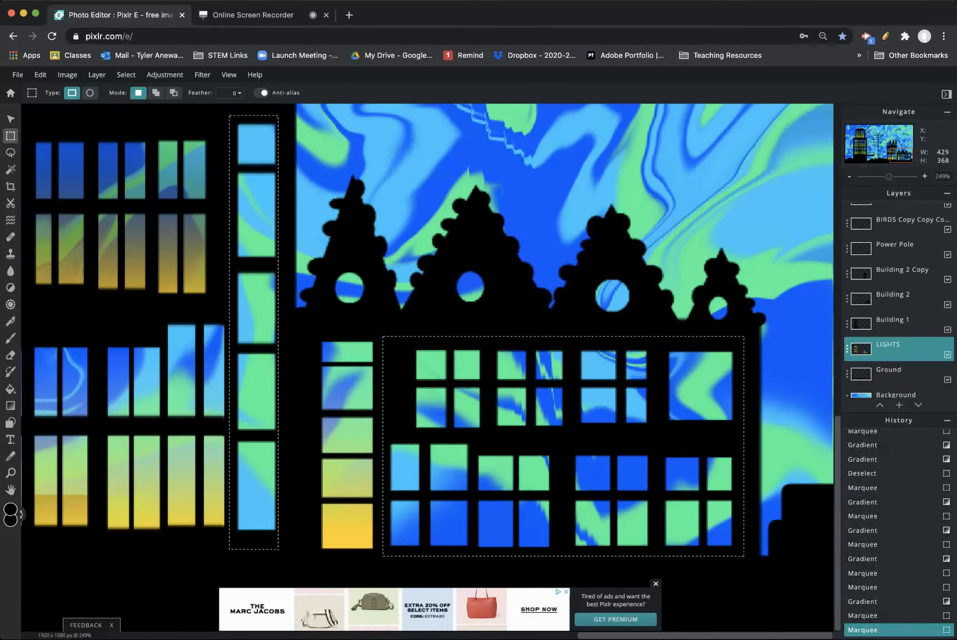
Set up a linear gradient with a bright lemon-yellow start colour for the newly selected windows.
left_click(10, 406)
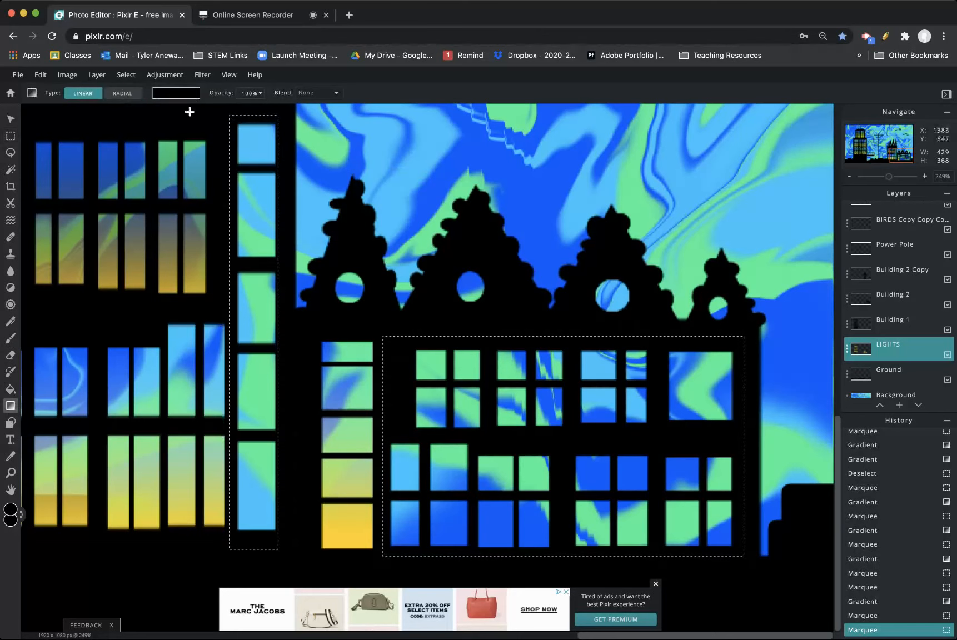
left_click(168, 98)
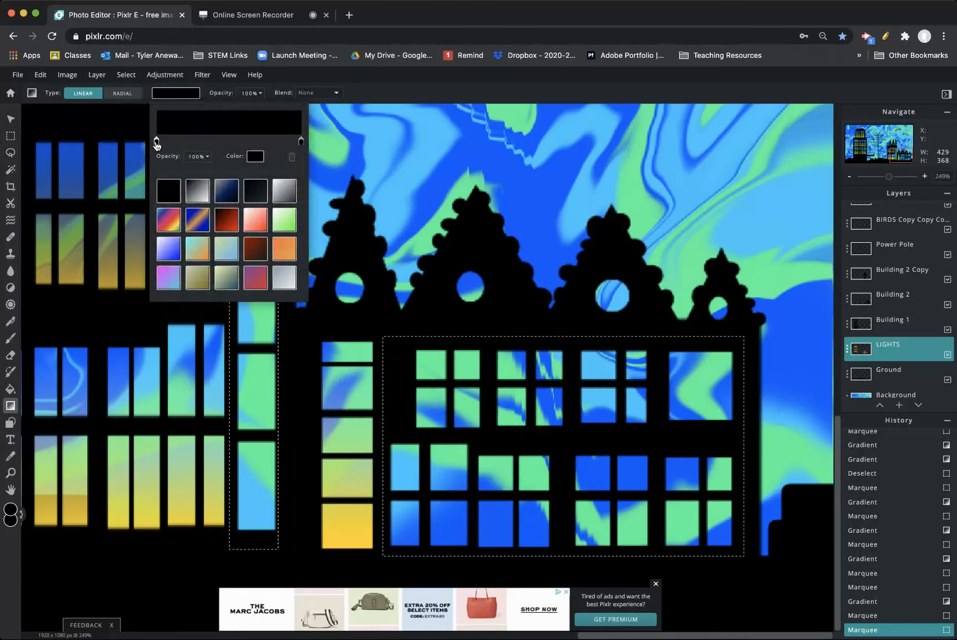
left_click(255, 158)
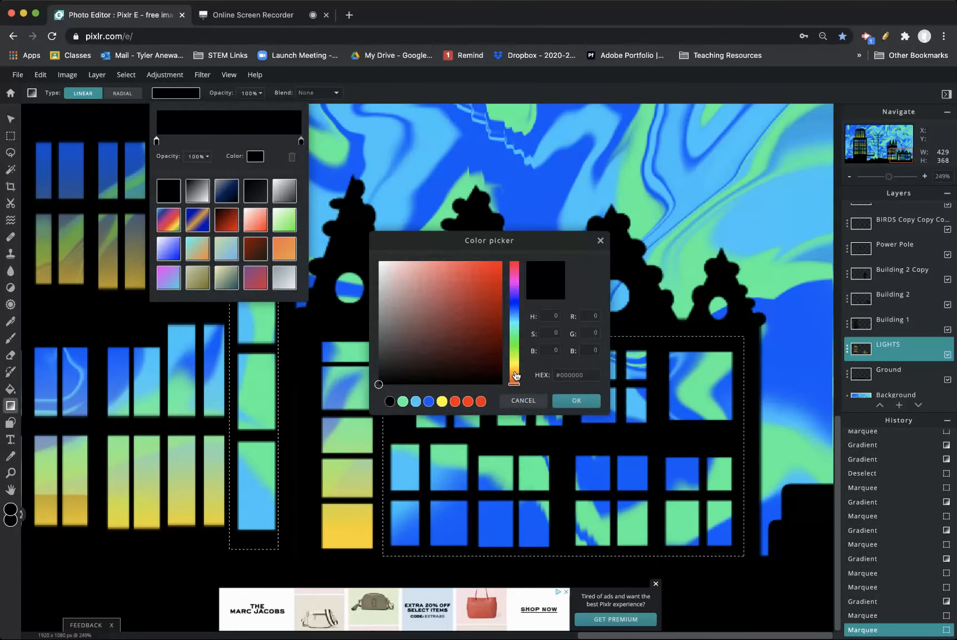
left_click(512, 364)
left_click_drag(497, 327, 507, 253)
left_click(578, 406)
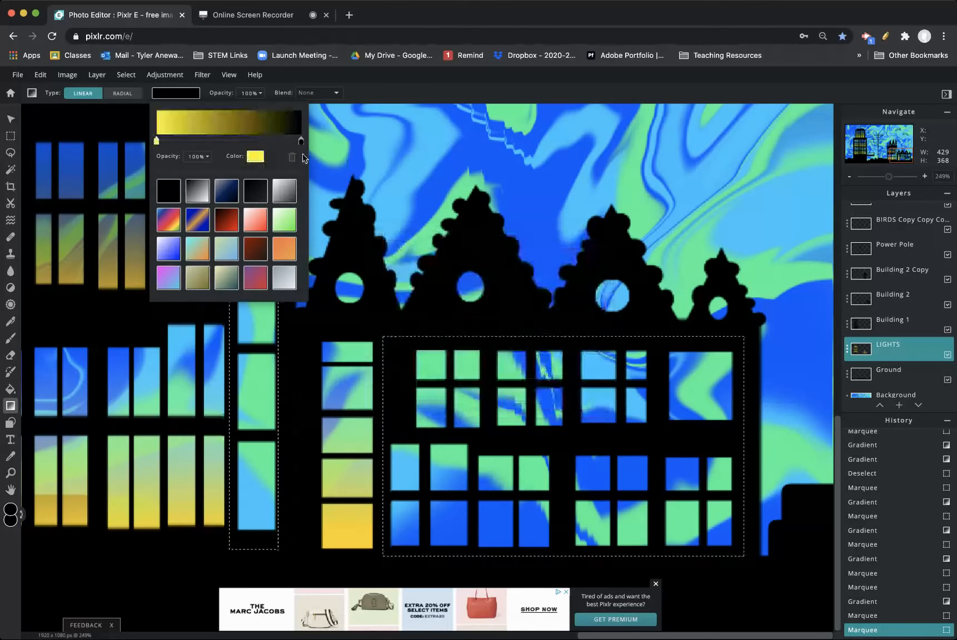
Keep the yellow gradient's end stop black and lower that stop's opacity to 0%.
left_click(255, 156)
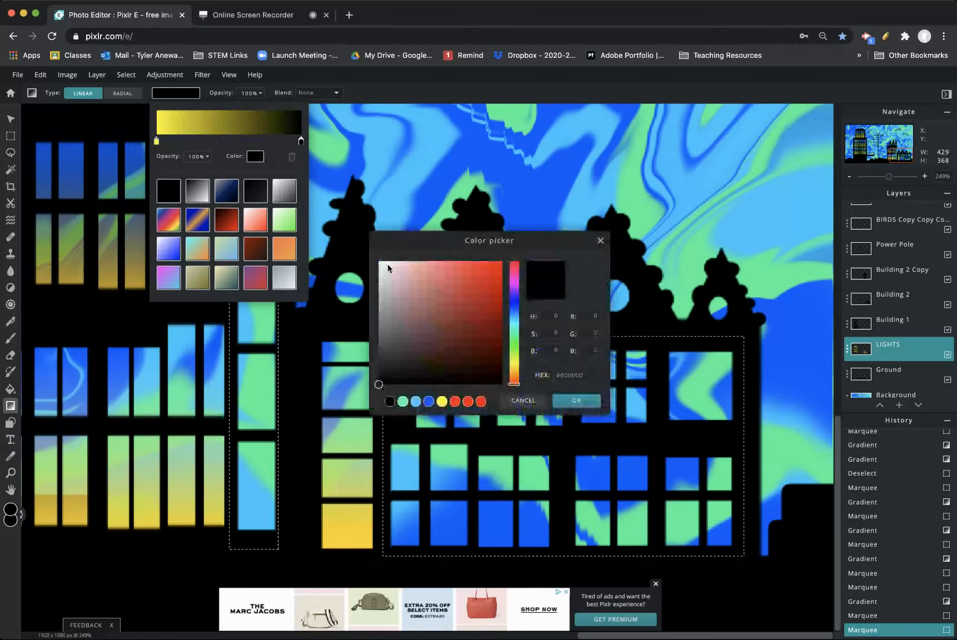
left_click(522, 402)
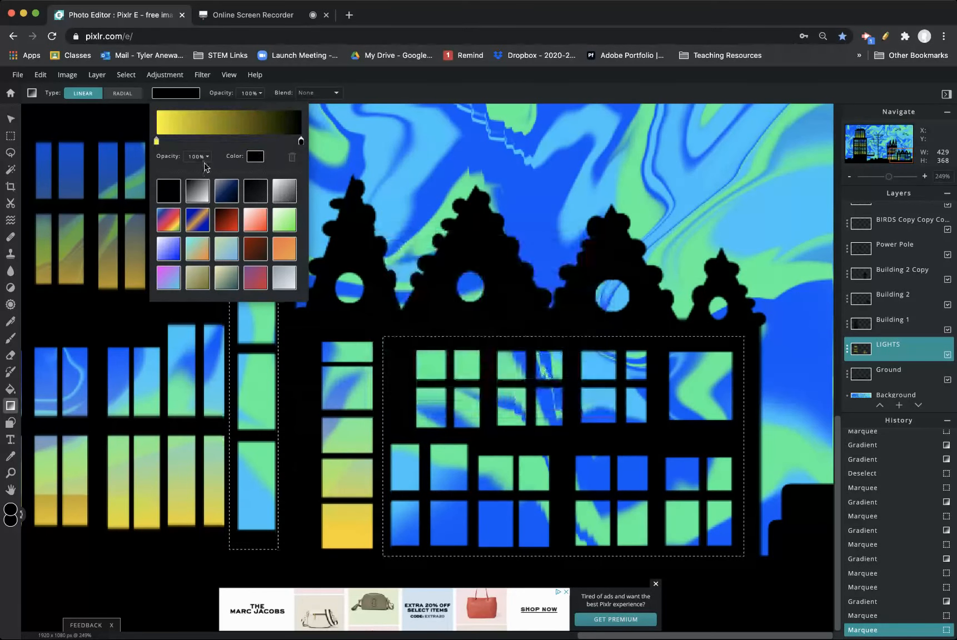
left_click(204, 156)
left_click_drag(201, 173, 87, 180)
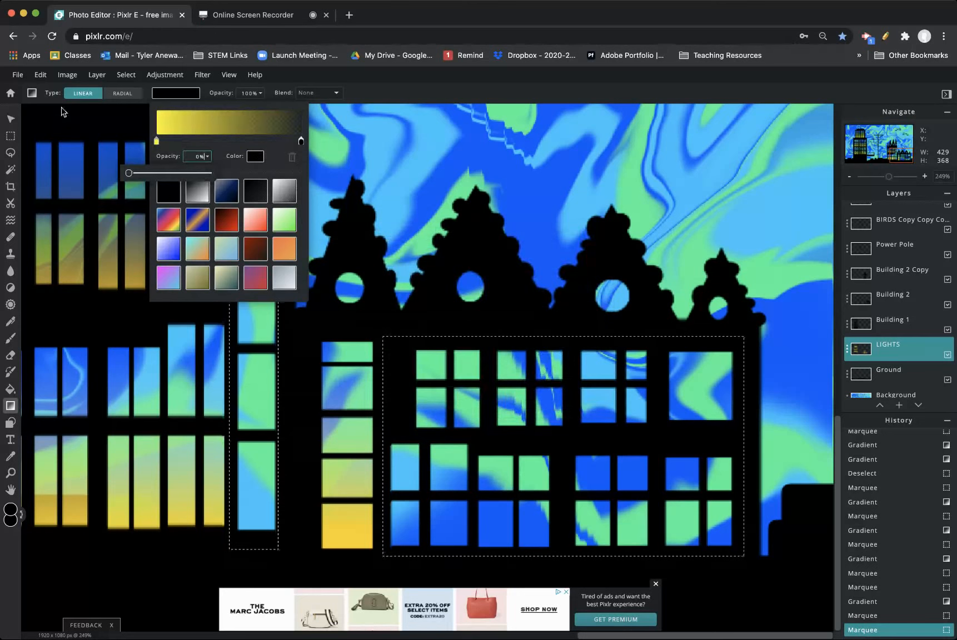
left_click(547, 496)
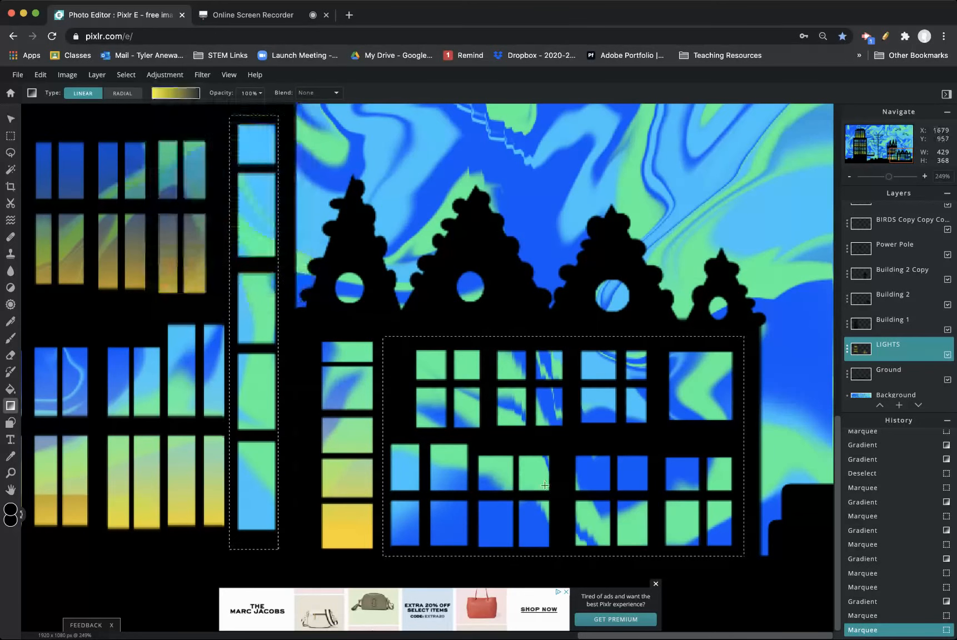
Replace the short test gradient with a long upward one spanning the full height of the selected windows, and clear the selection.
left_click_drag(567, 571, 568, 498)
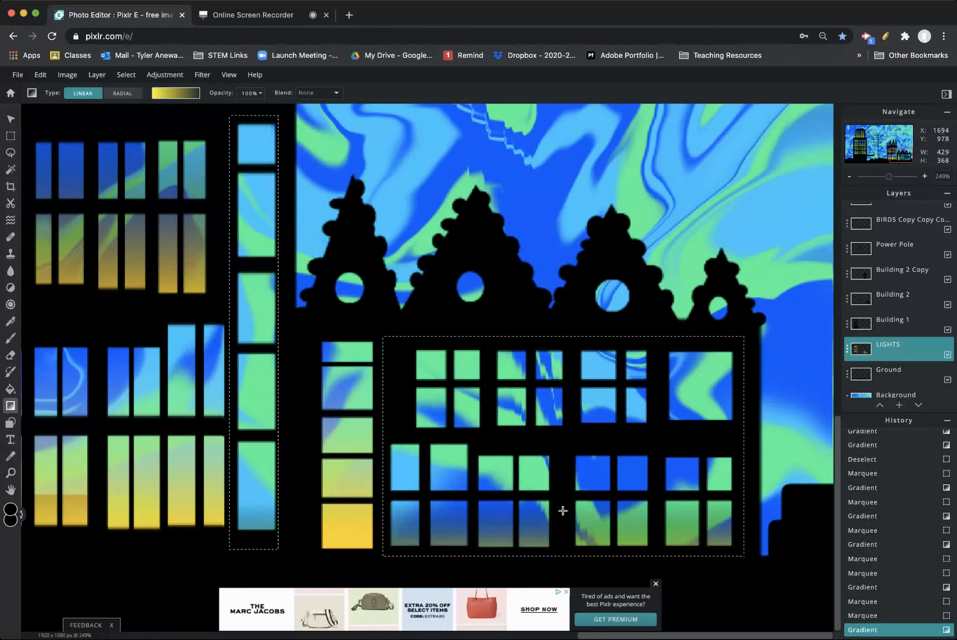
key("super+z")
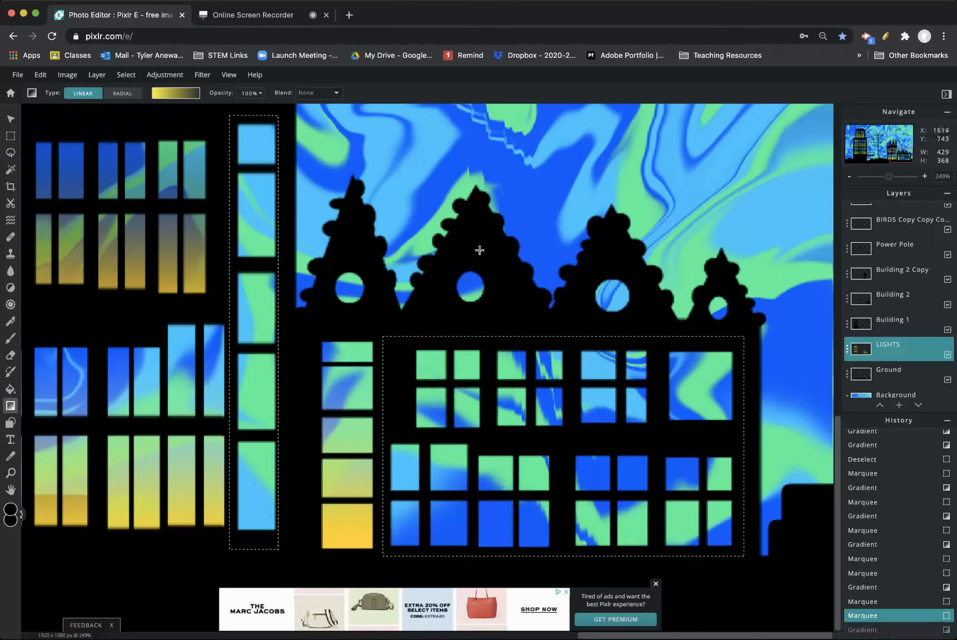
left_click_drag(508, 570, 488, 116)
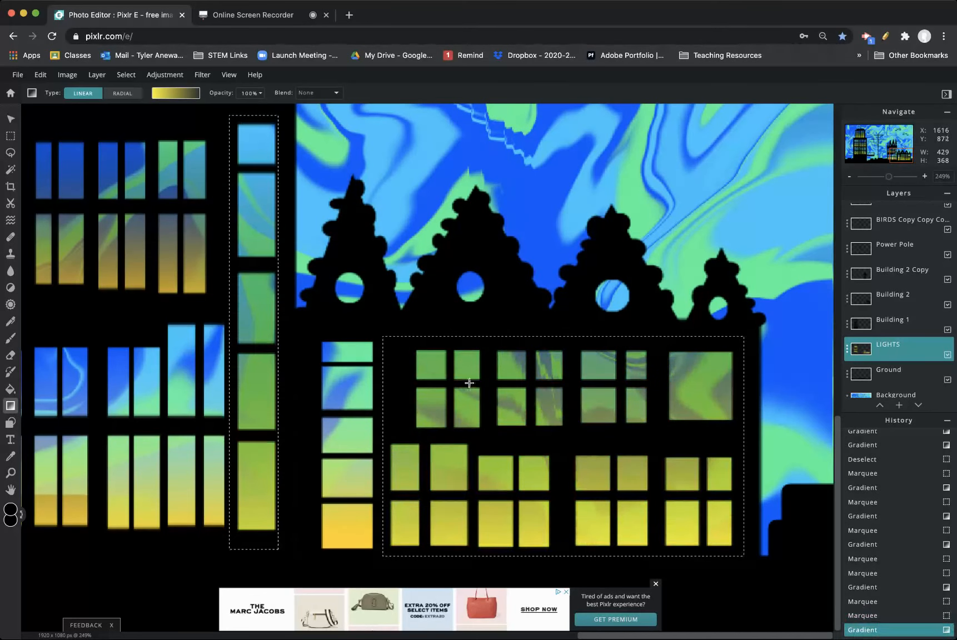
key("super+d")
left_click_drag(900, 155, 877, 180)
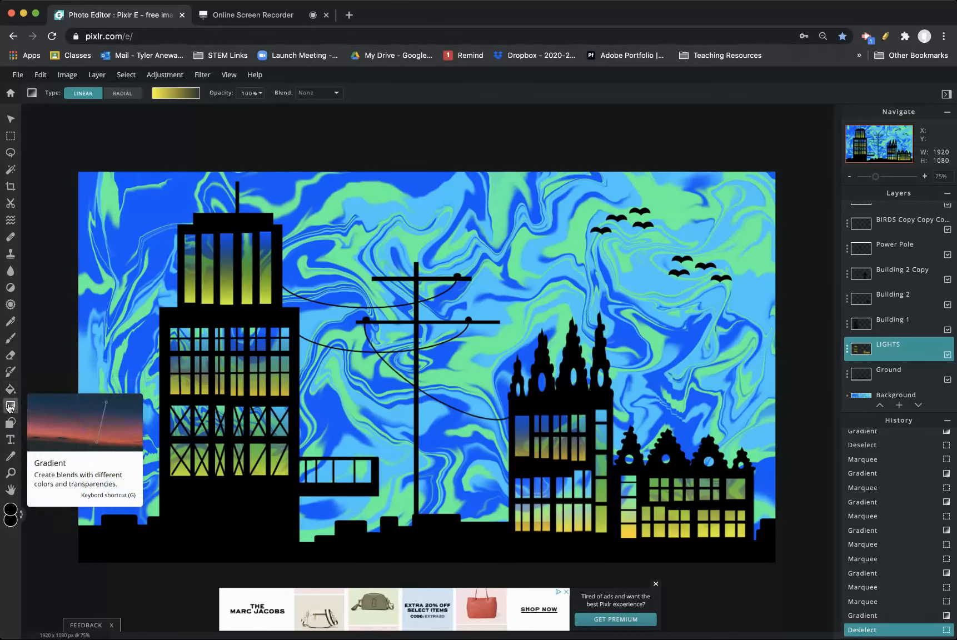
scroll(935, 304, "down", 1)
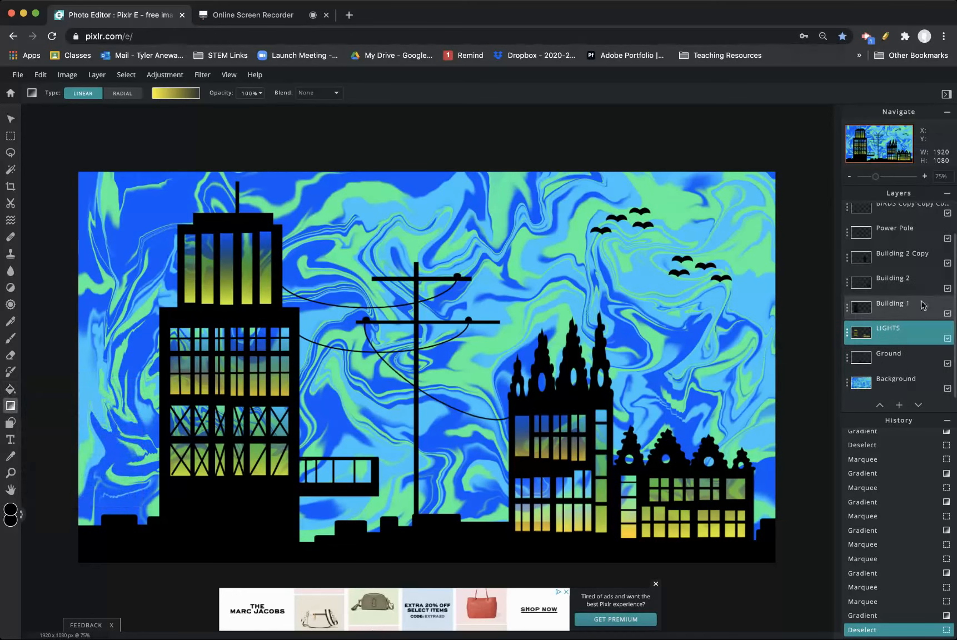